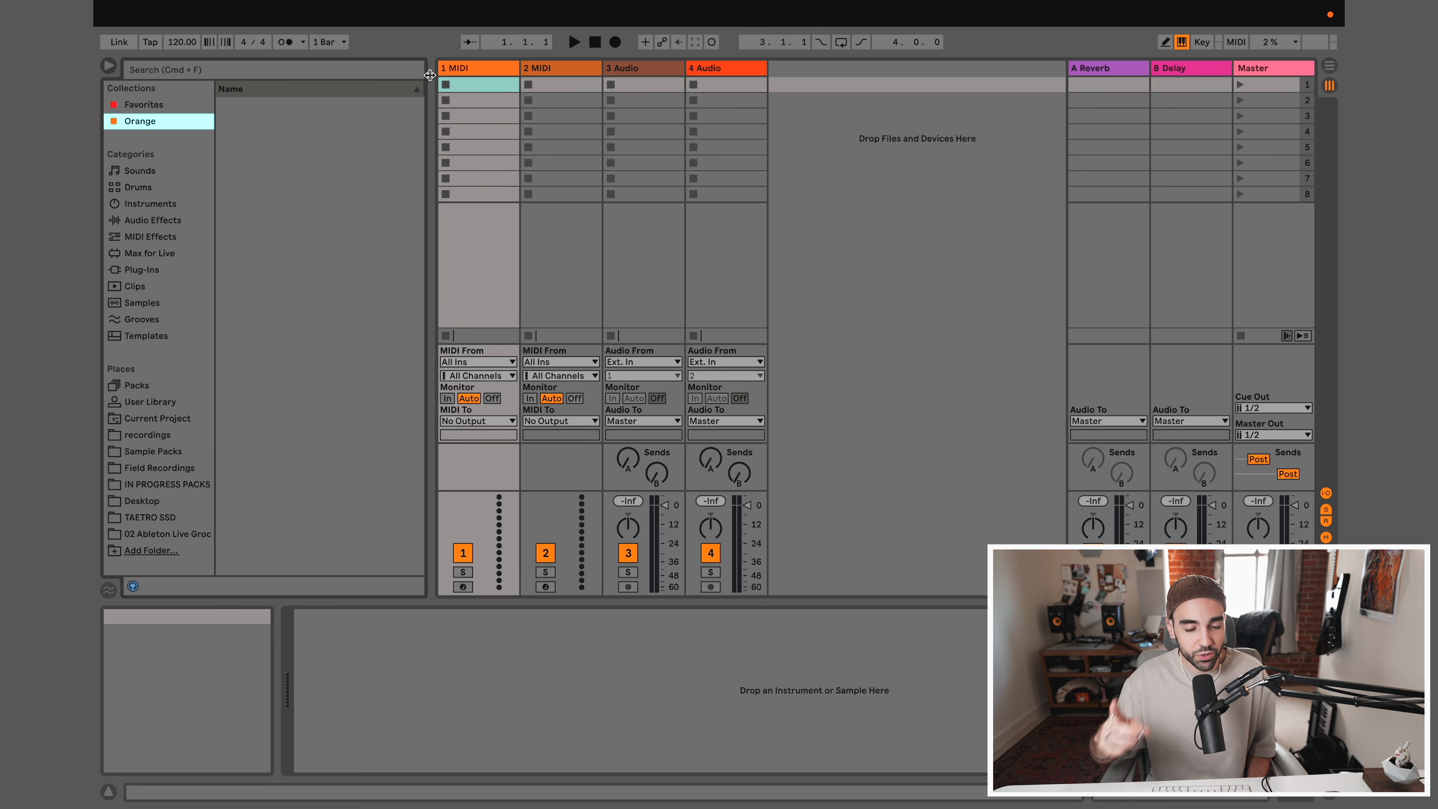
# Look over the saved templates and the default set's two MIDI tracks and two audio tracks
pyautogui.click(147, 336)
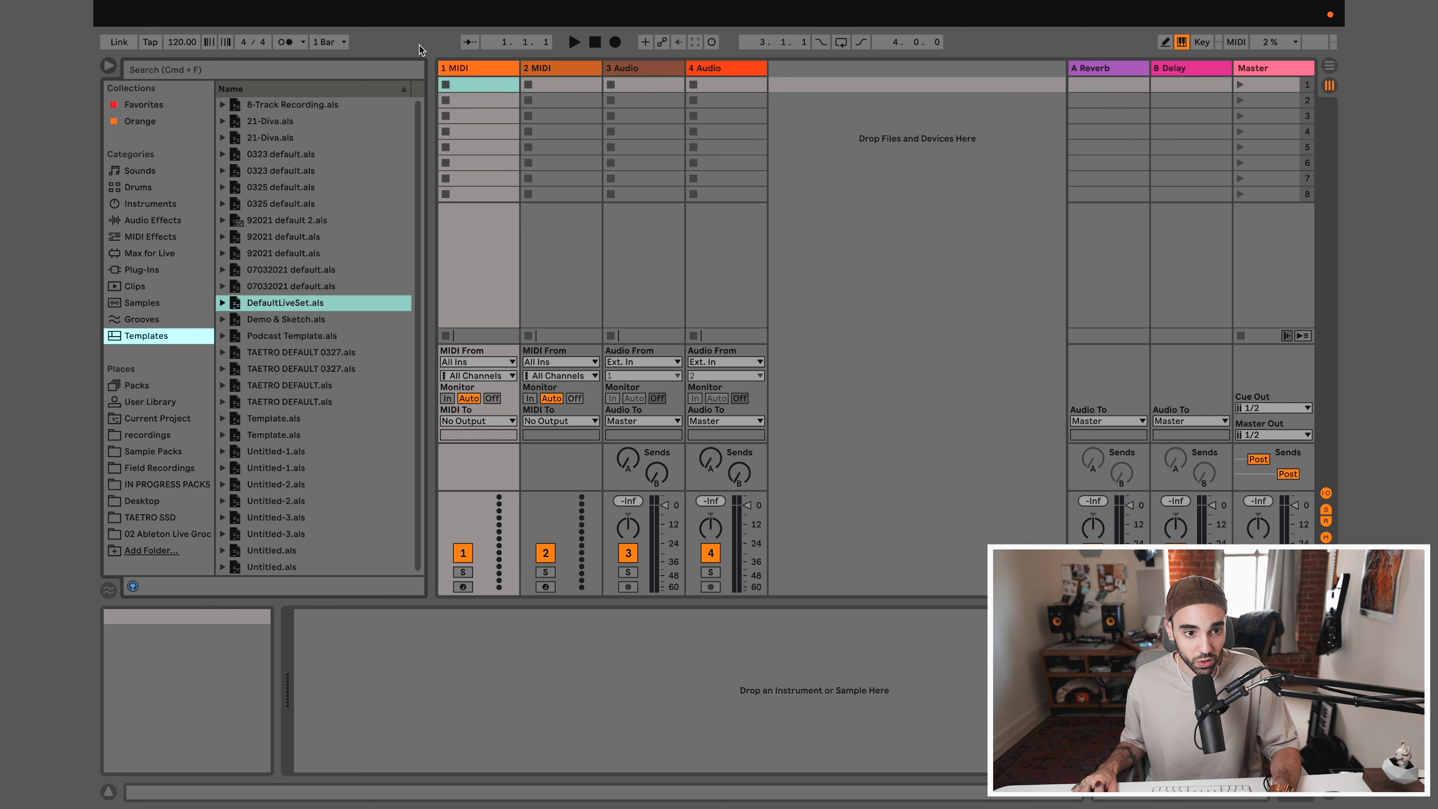
pyautogui.click(492, 69)
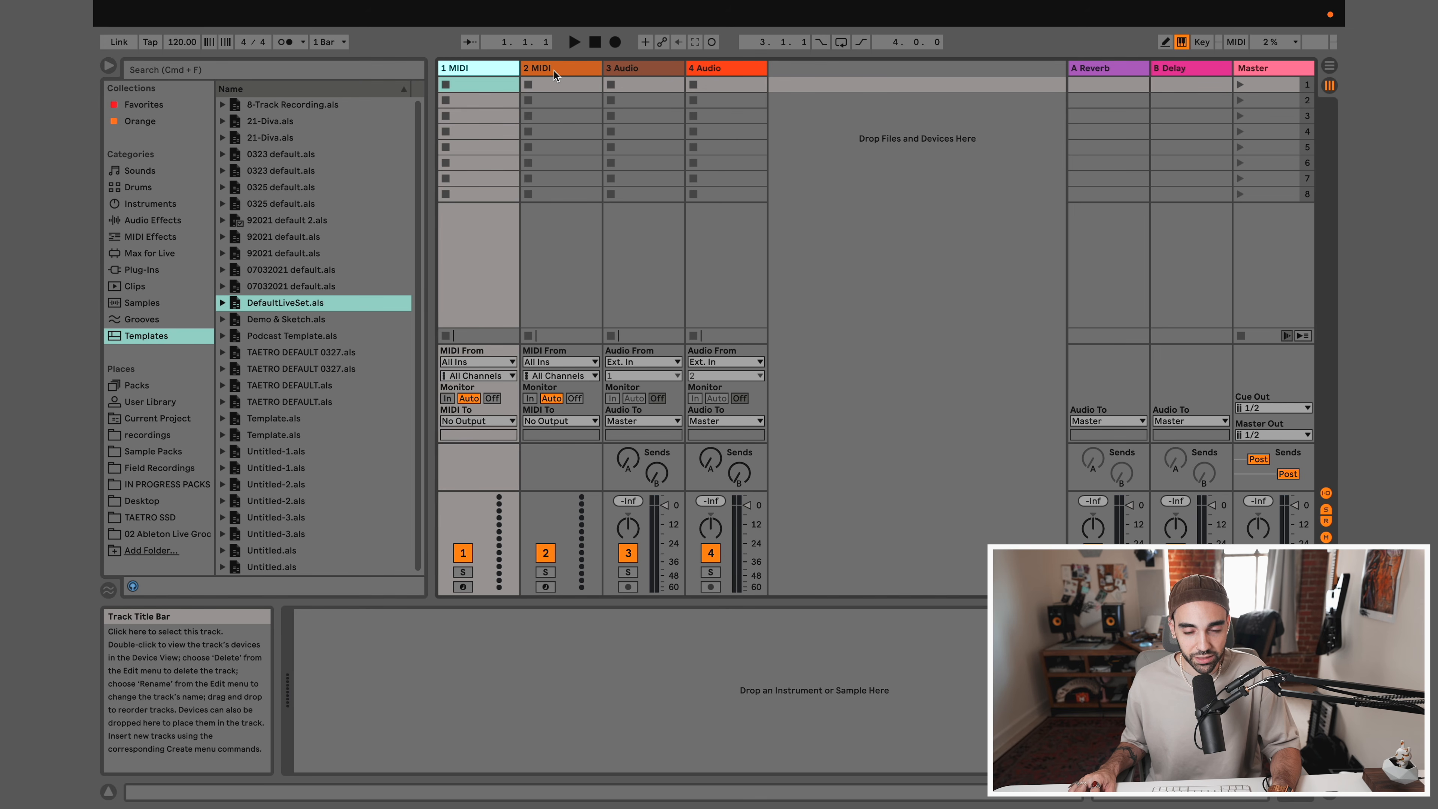
pyautogui.click(552, 70)
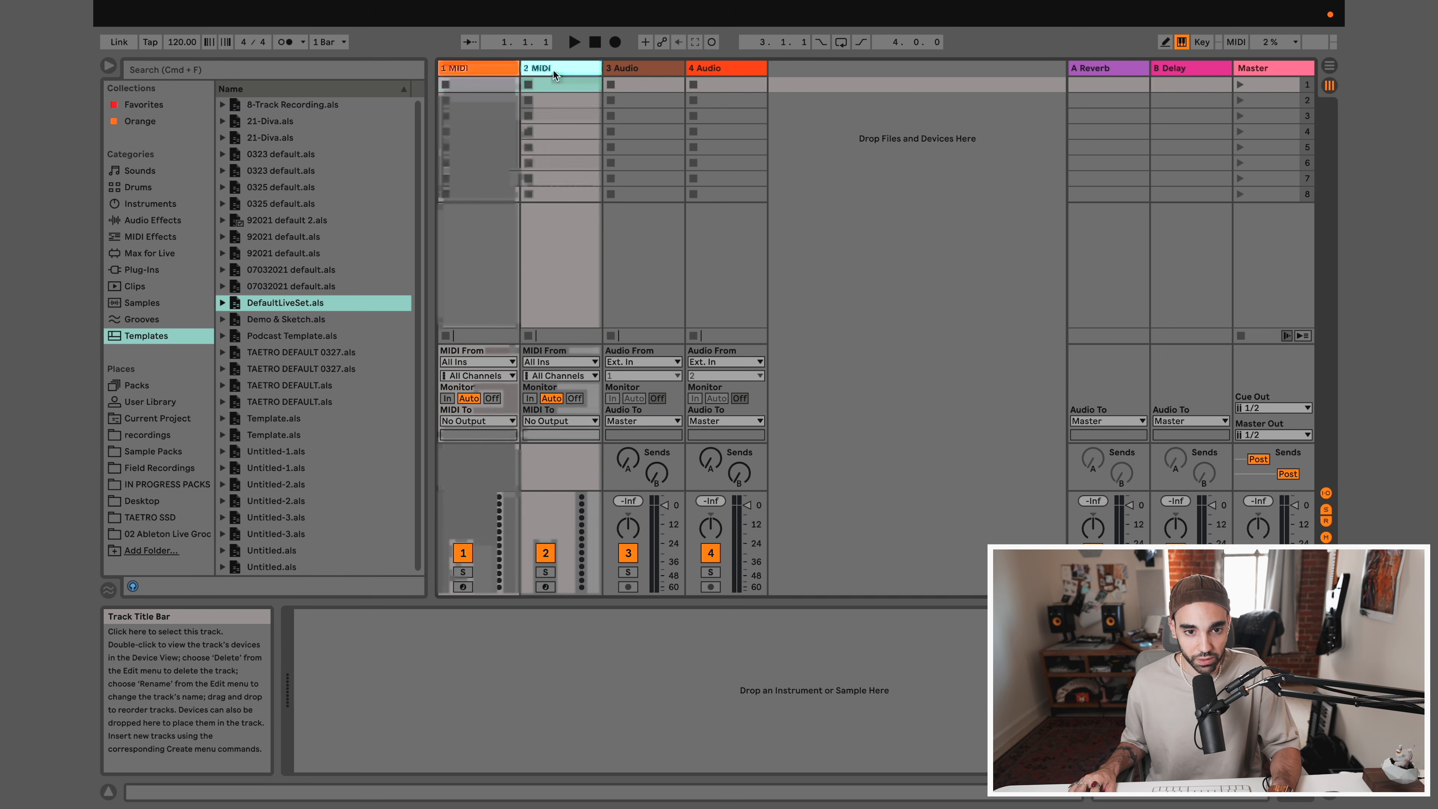
pyautogui.click(649, 71)
pyautogui.click(721, 73)
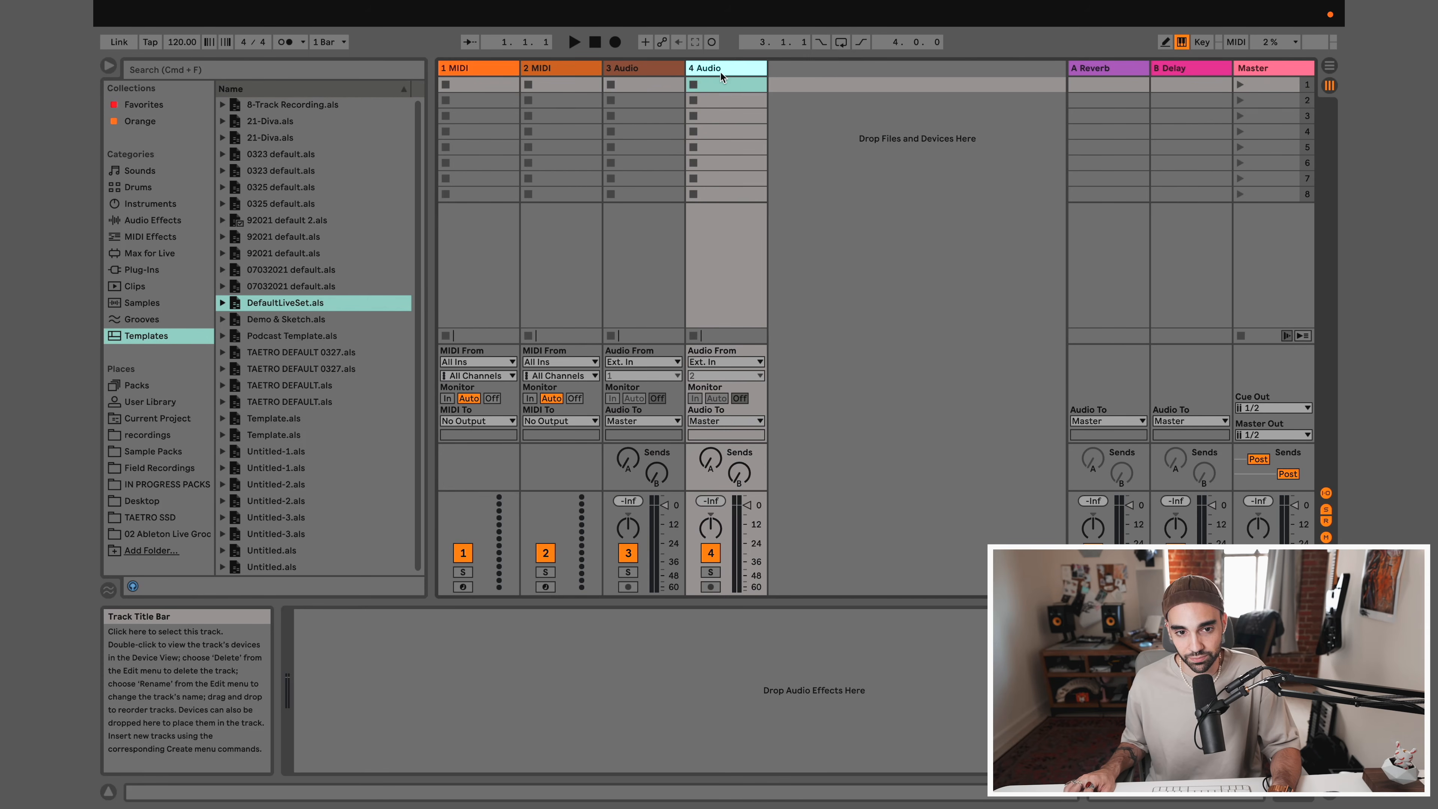
pyautogui.click(486, 71)
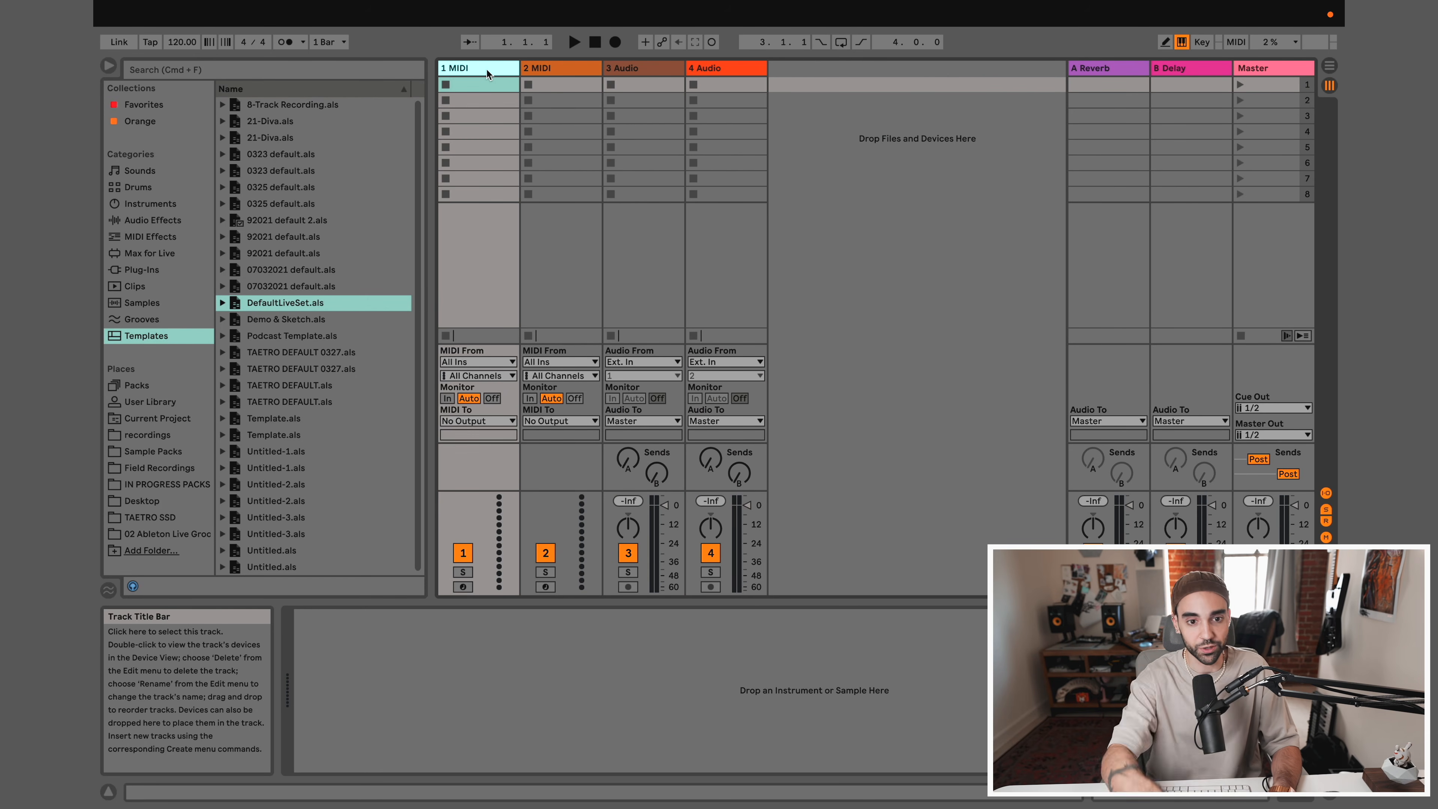
pyautogui.click(627, 69)
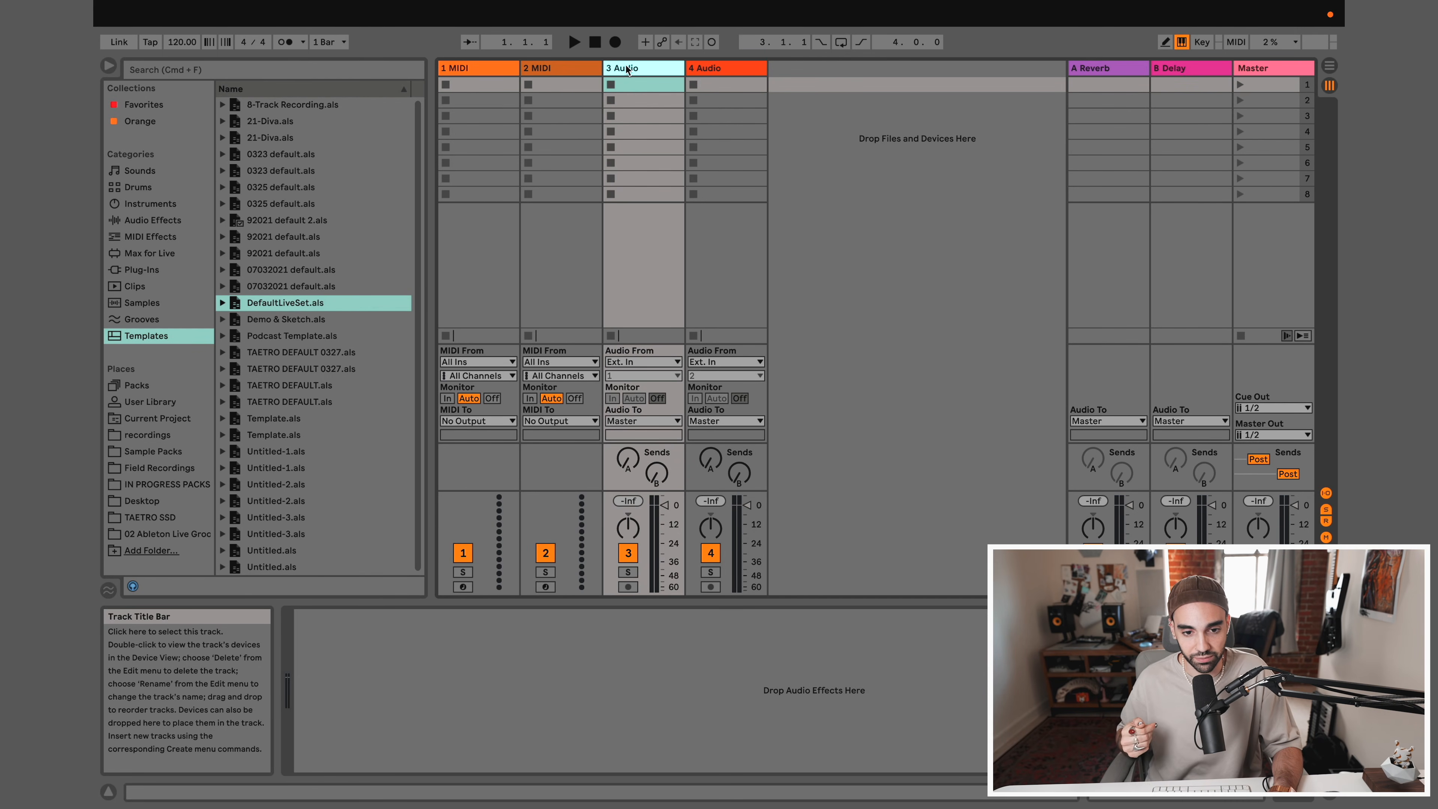
pyautogui.click(458, 69)
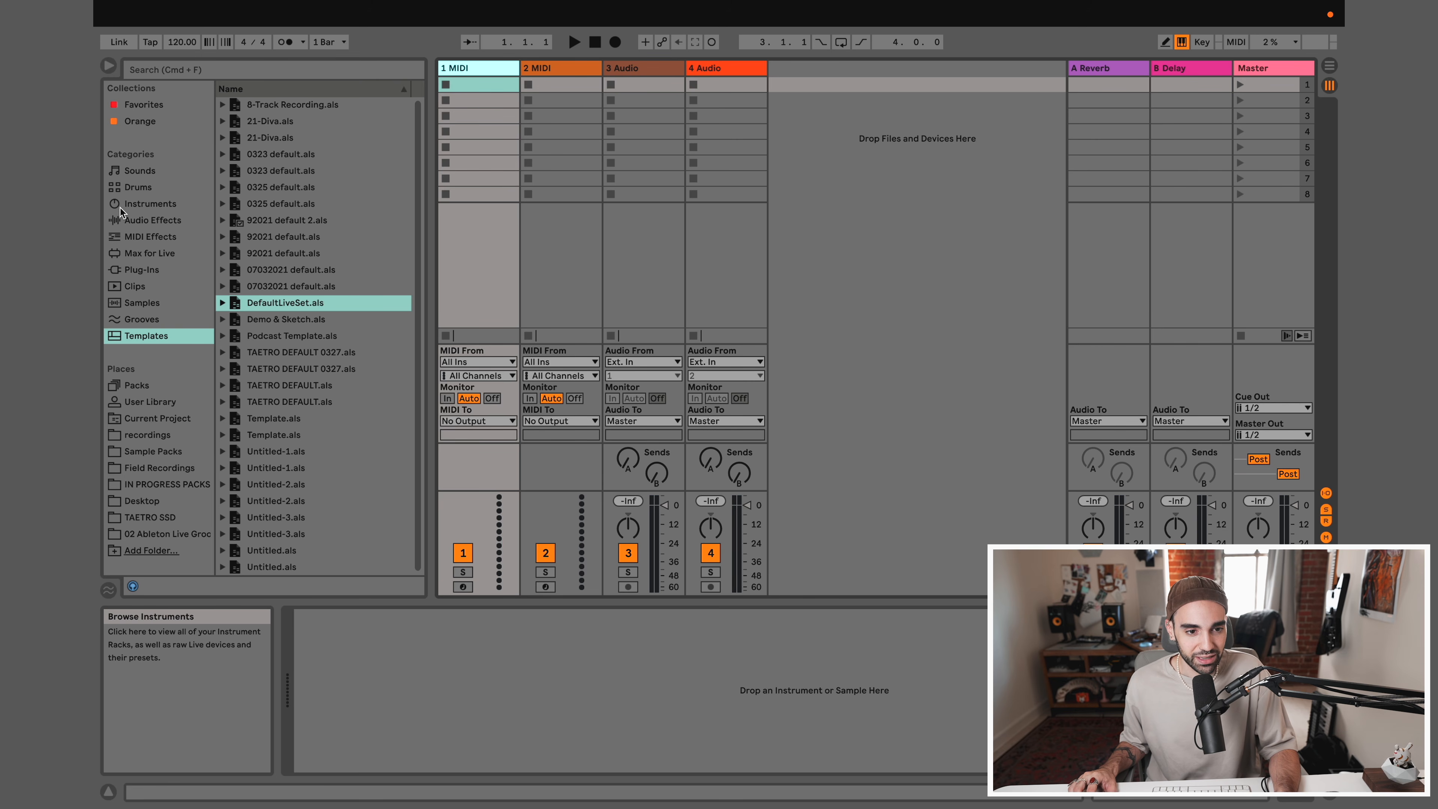
# Compare the browser's Sounds, Drums and Instruments categories as sources for the MIDI tracks
pyautogui.click(136, 172)
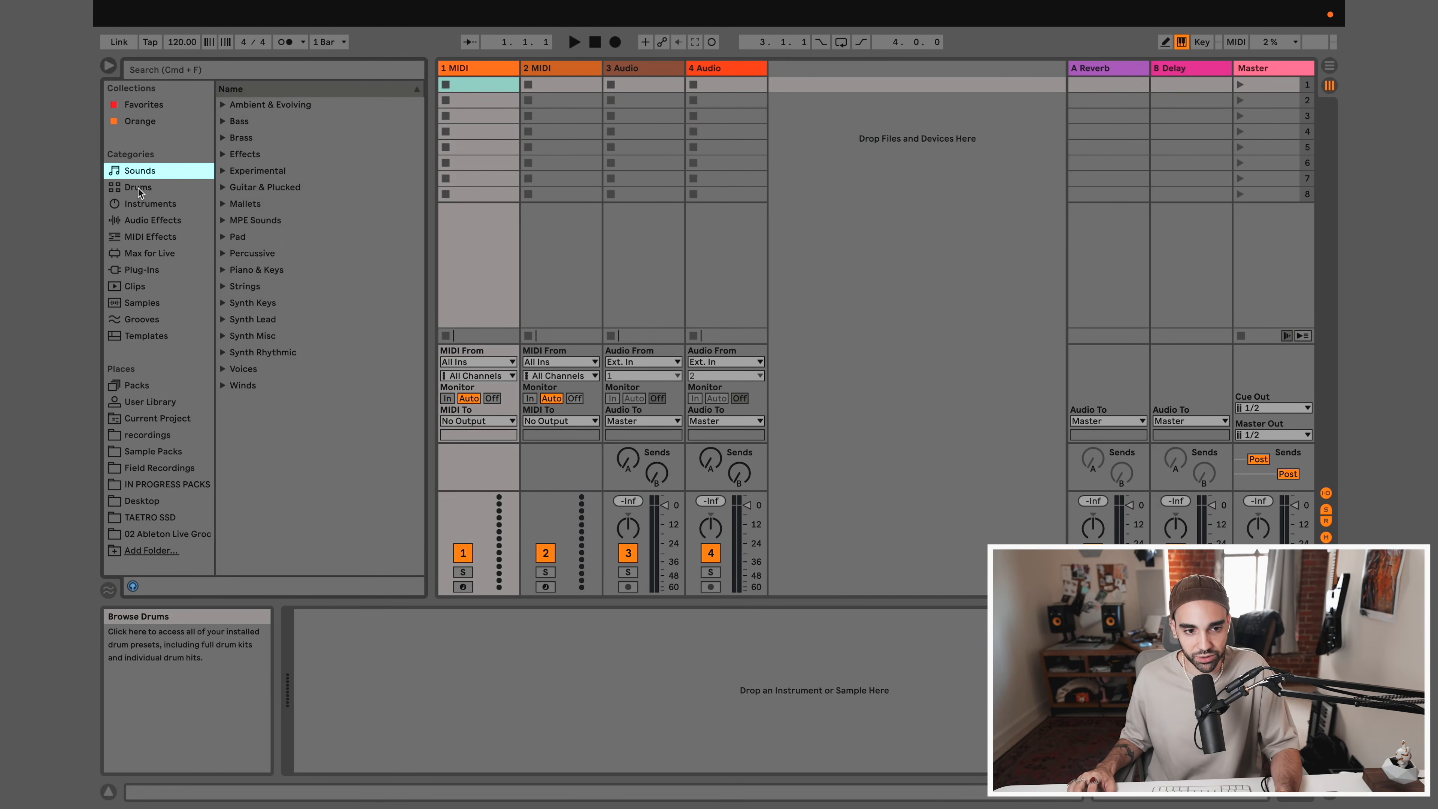
pyautogui.click(138, 187)
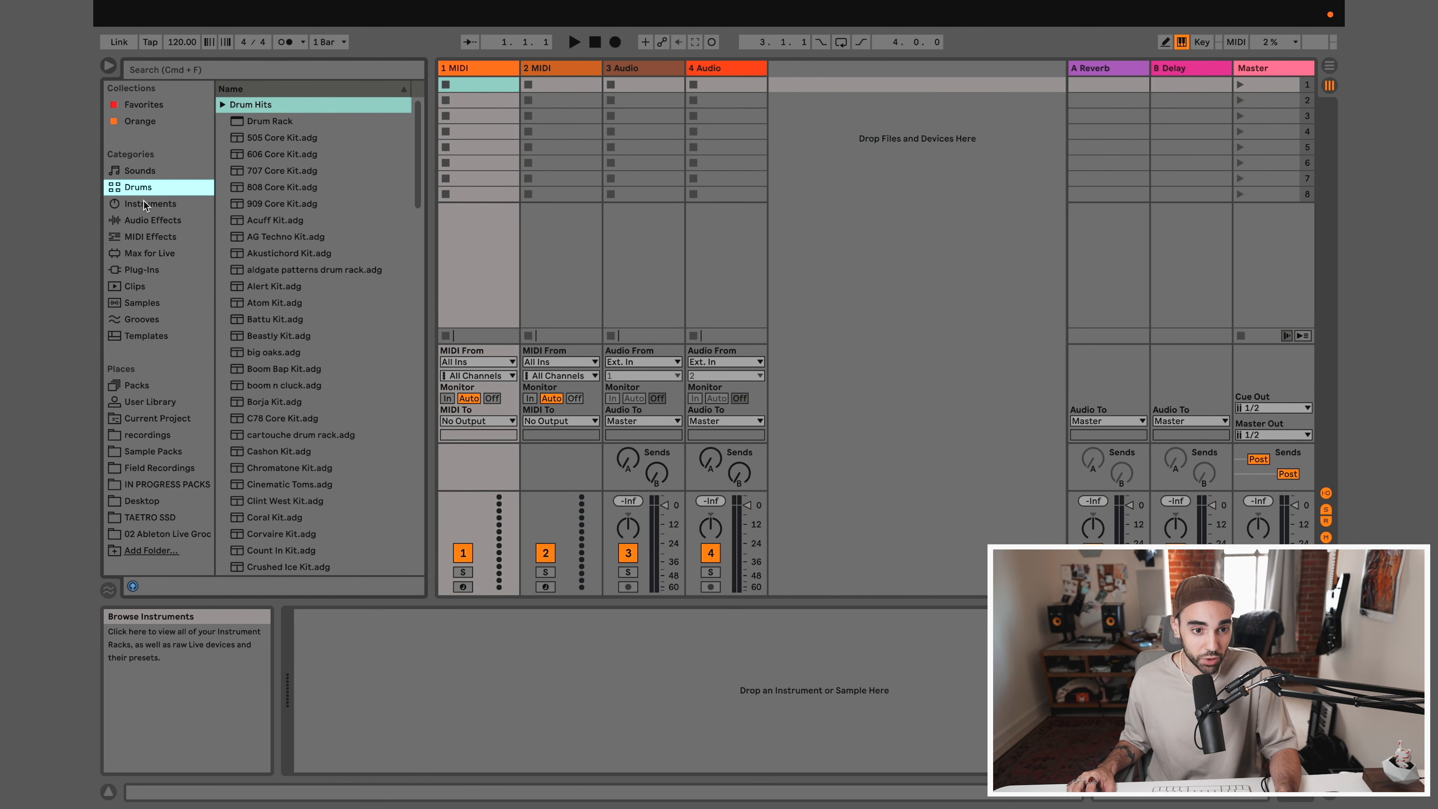
pyautogui.click(144, 204)
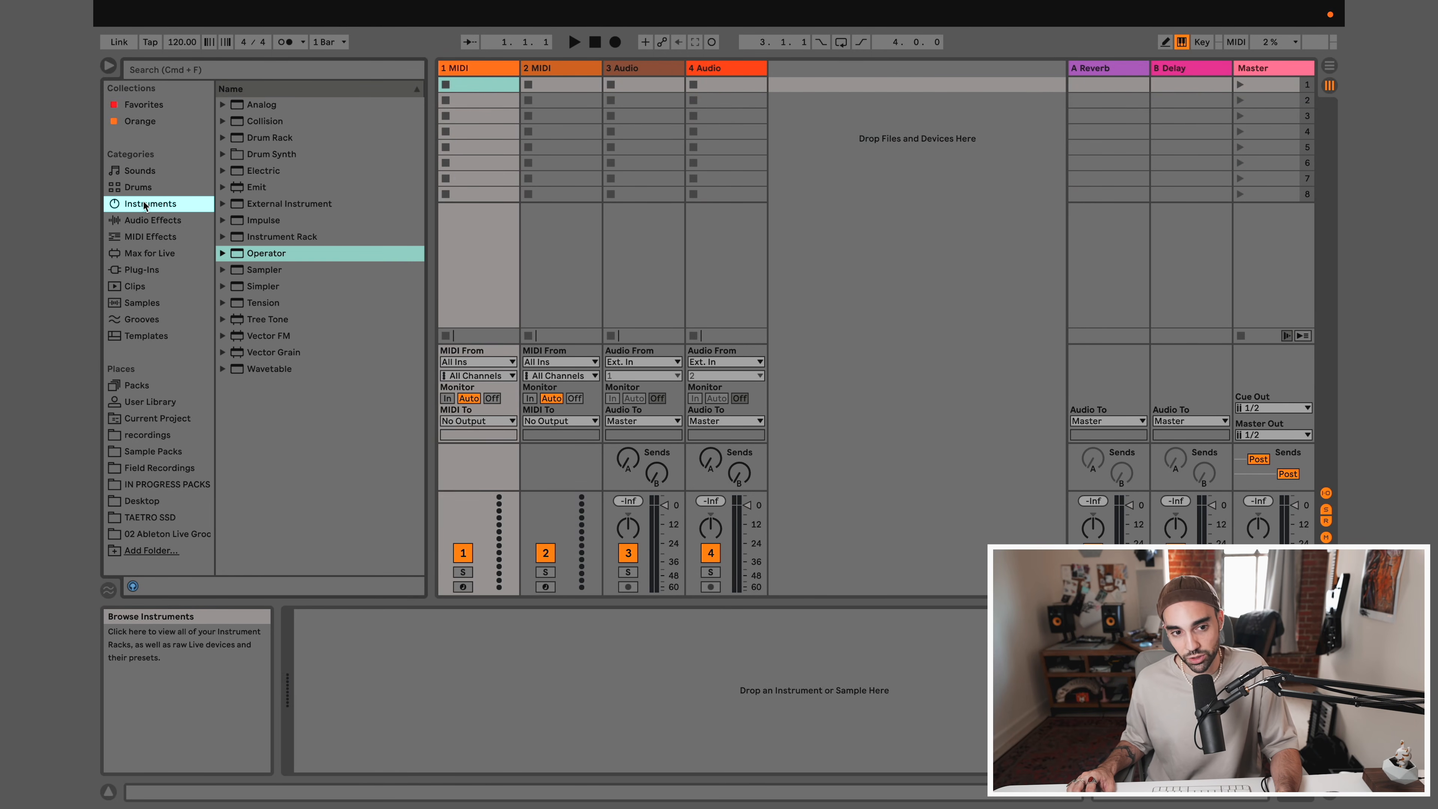
pyautogui.click(142, 191)
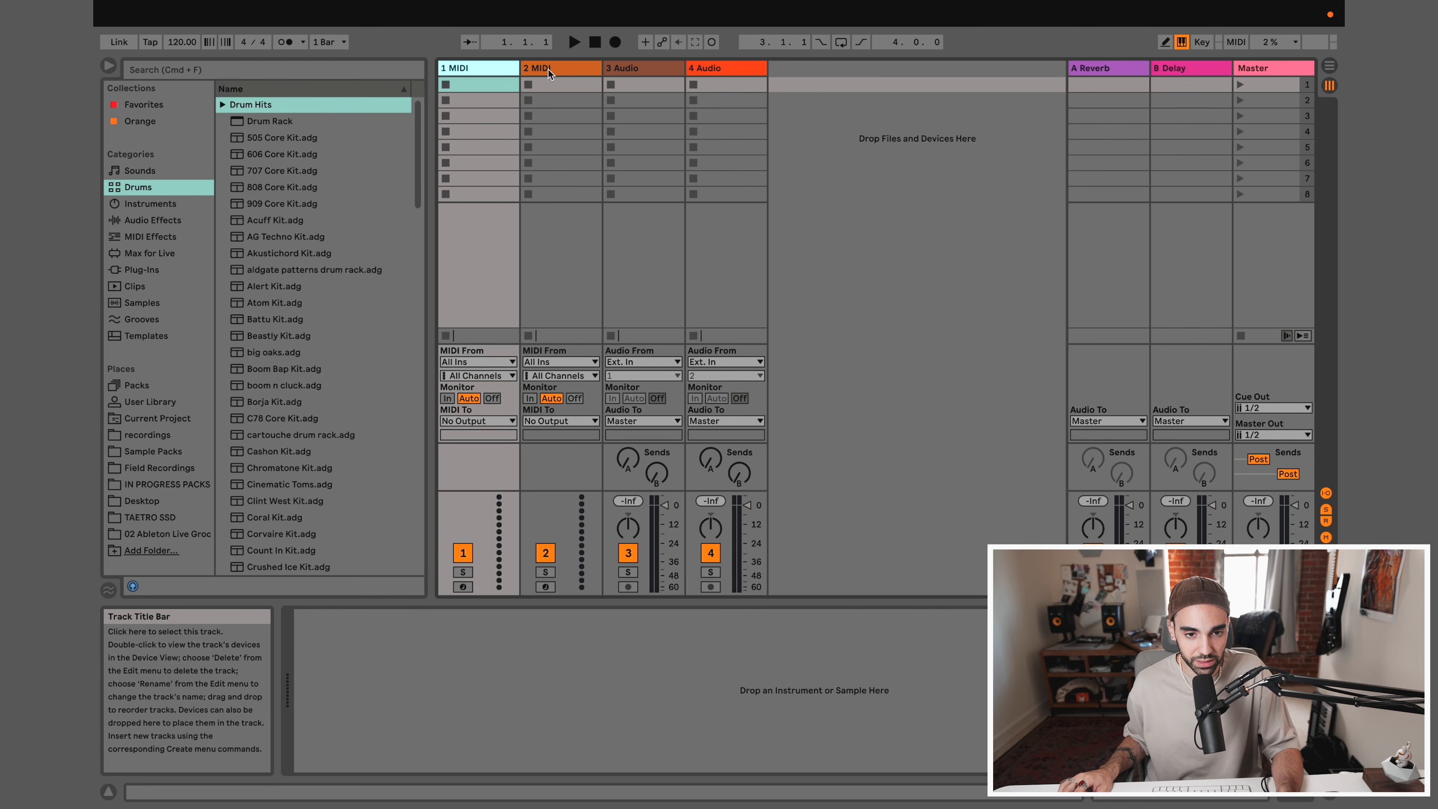
pyautogui.click(548, 69)
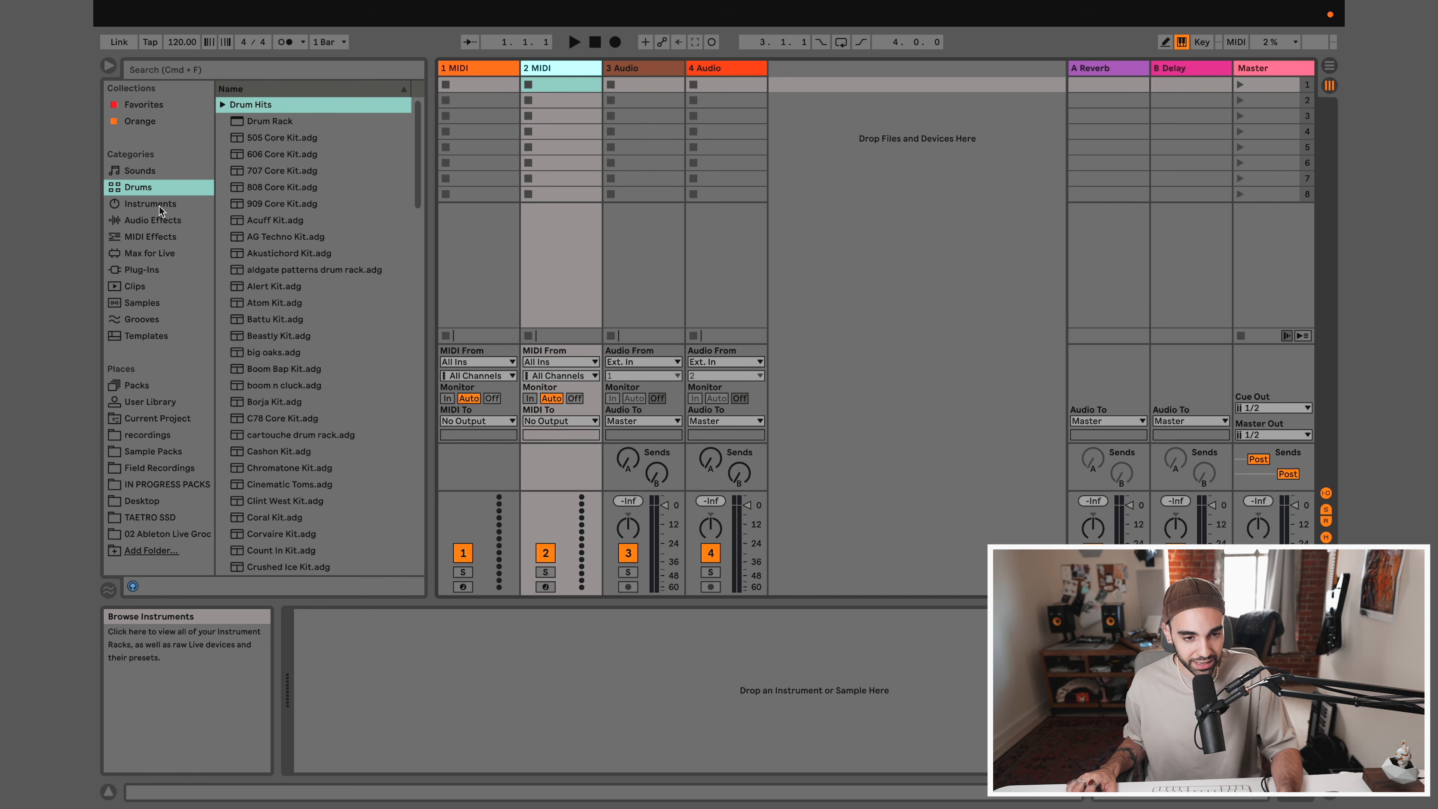
# Browse the built-in instruments and load Operator onto the first MIDI track
pyautogui.click(139, 207)
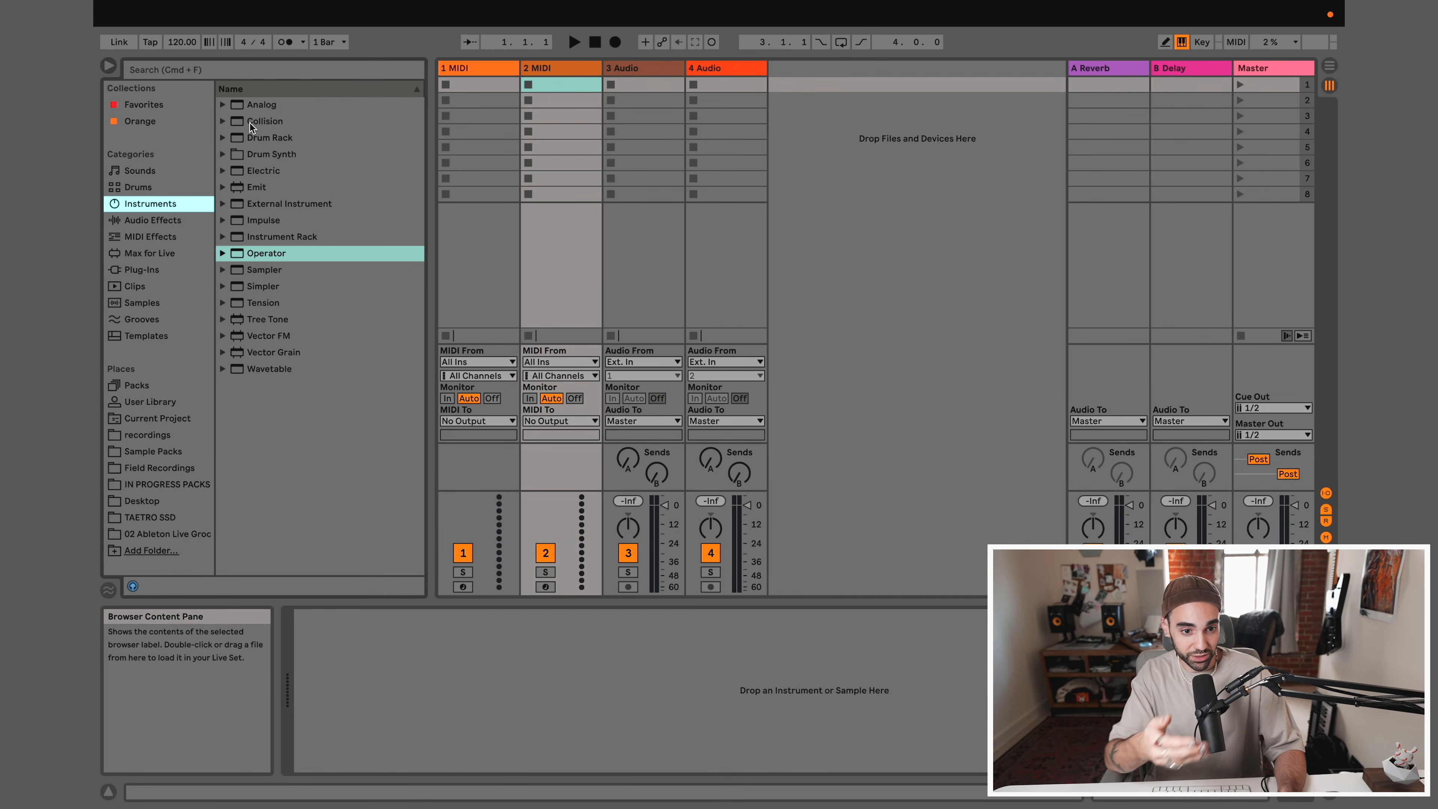
pyautogui.click(257, 271)
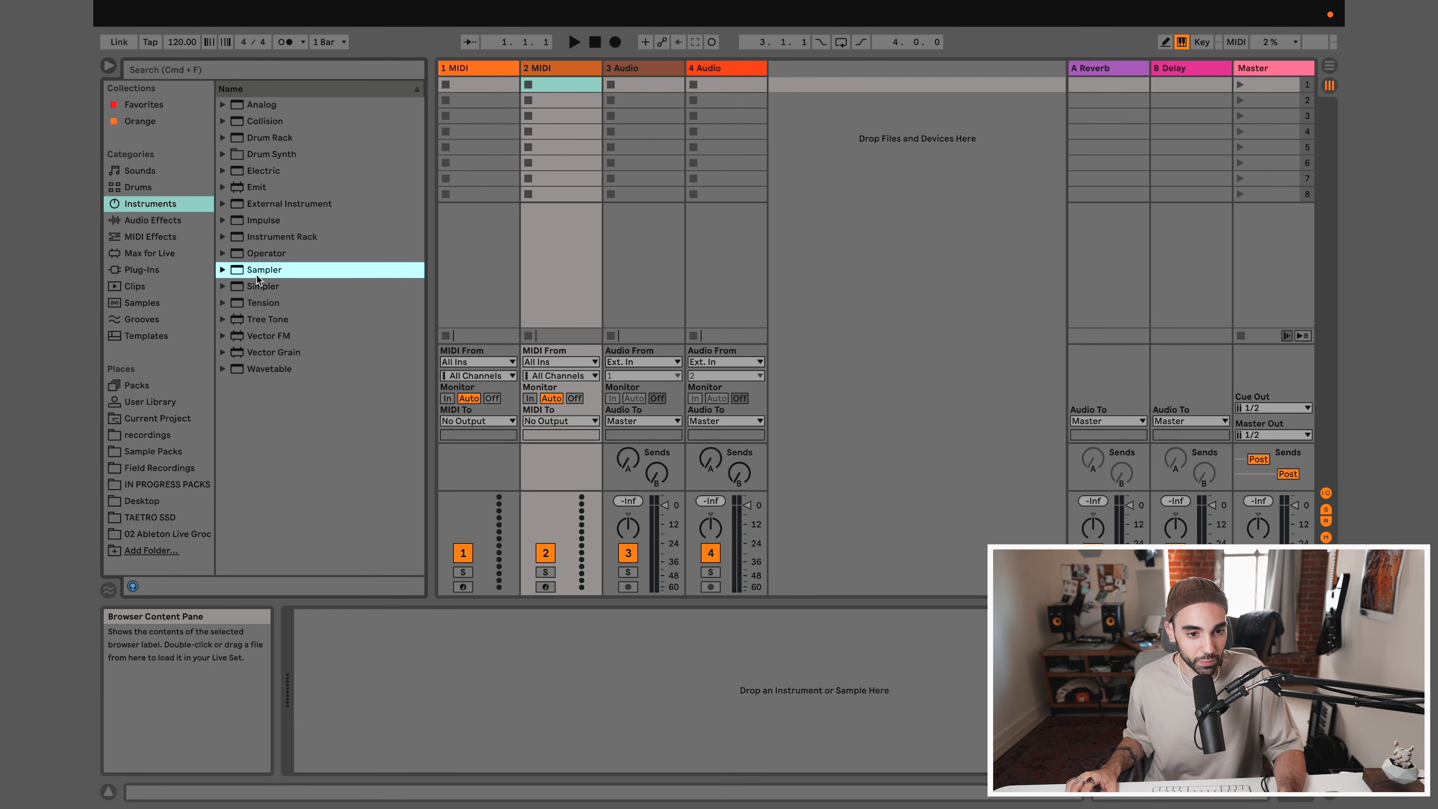
pyautogui.click(258, 255)
pyautogui.click(274, 107)
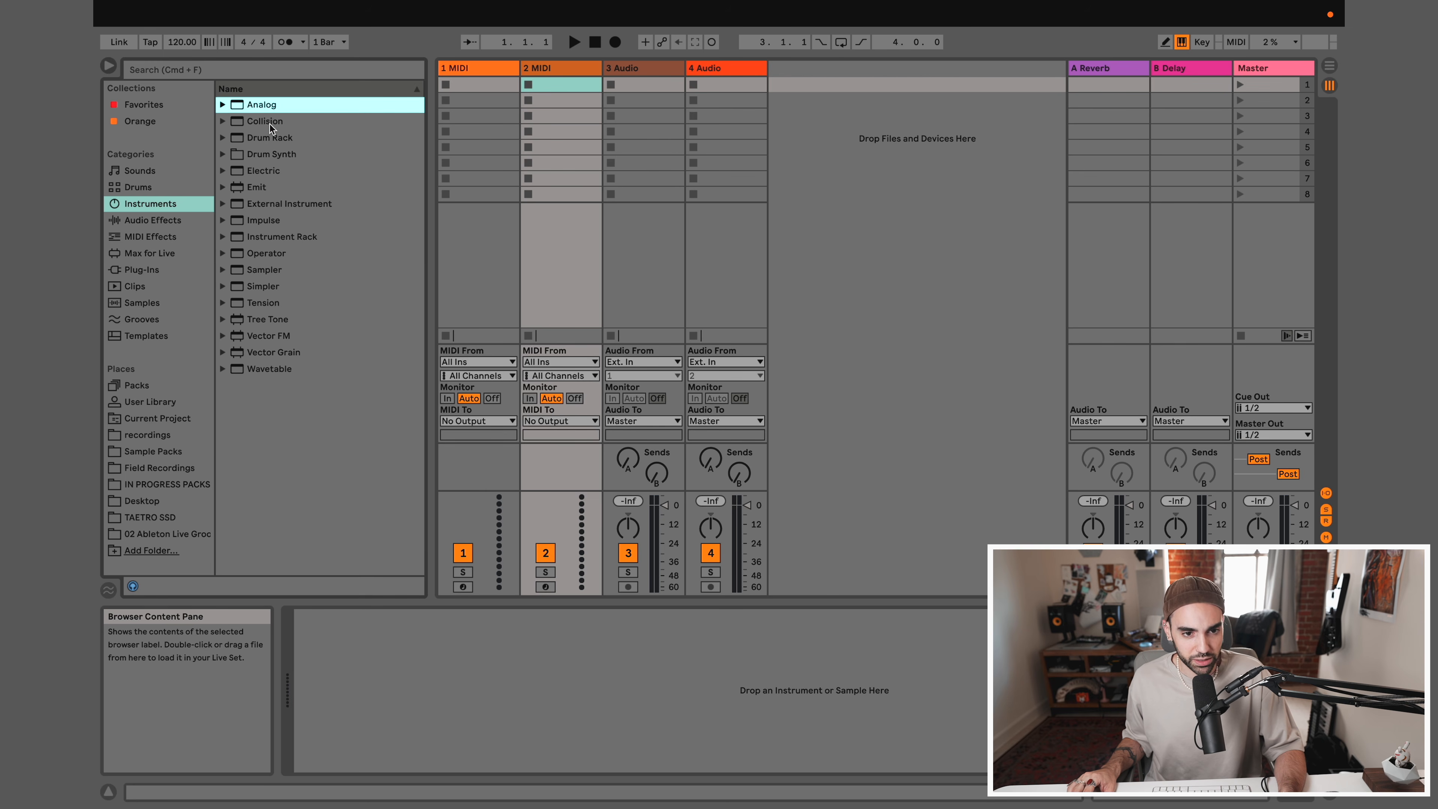
pyautogui.click(269, 123)
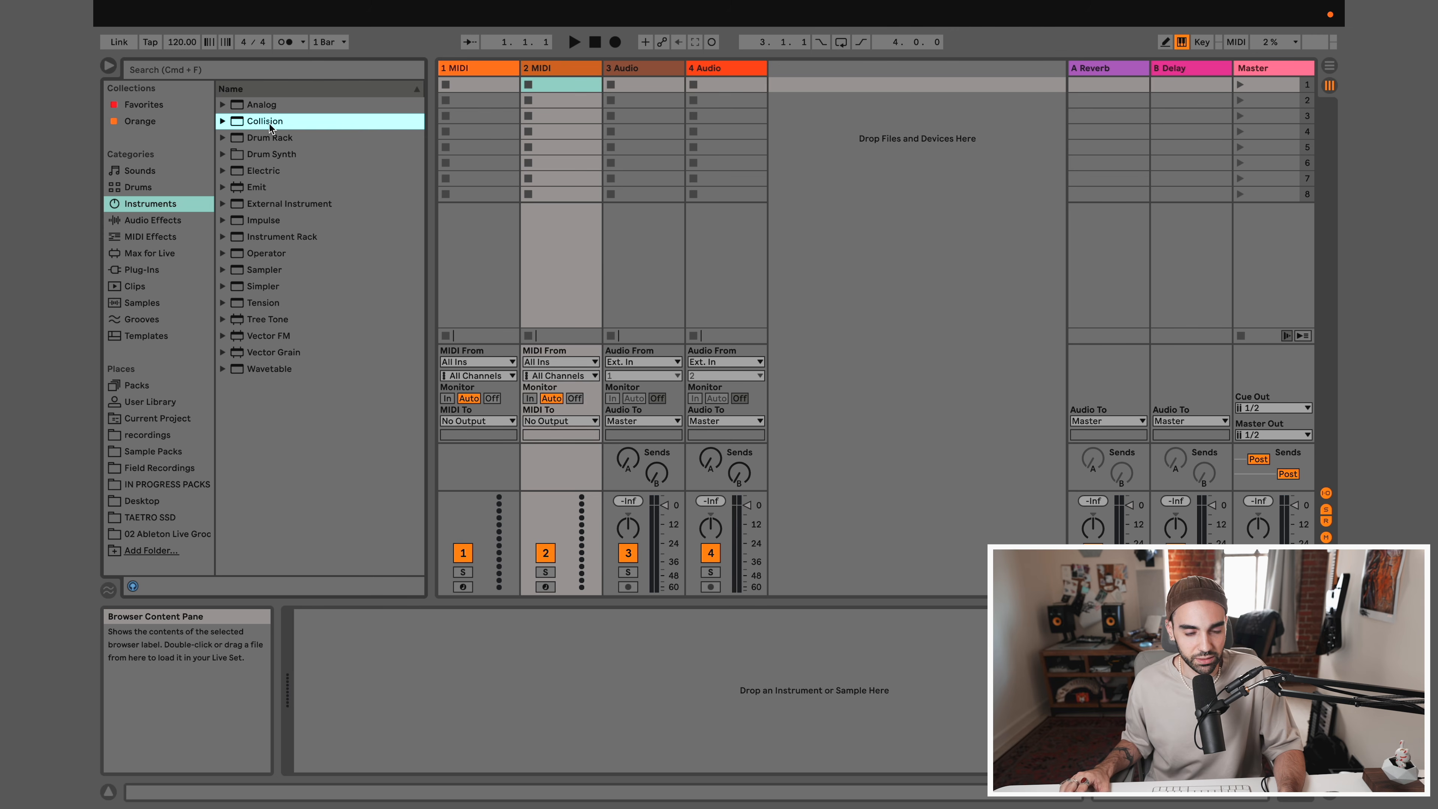
pyautogui.click(249, 253)
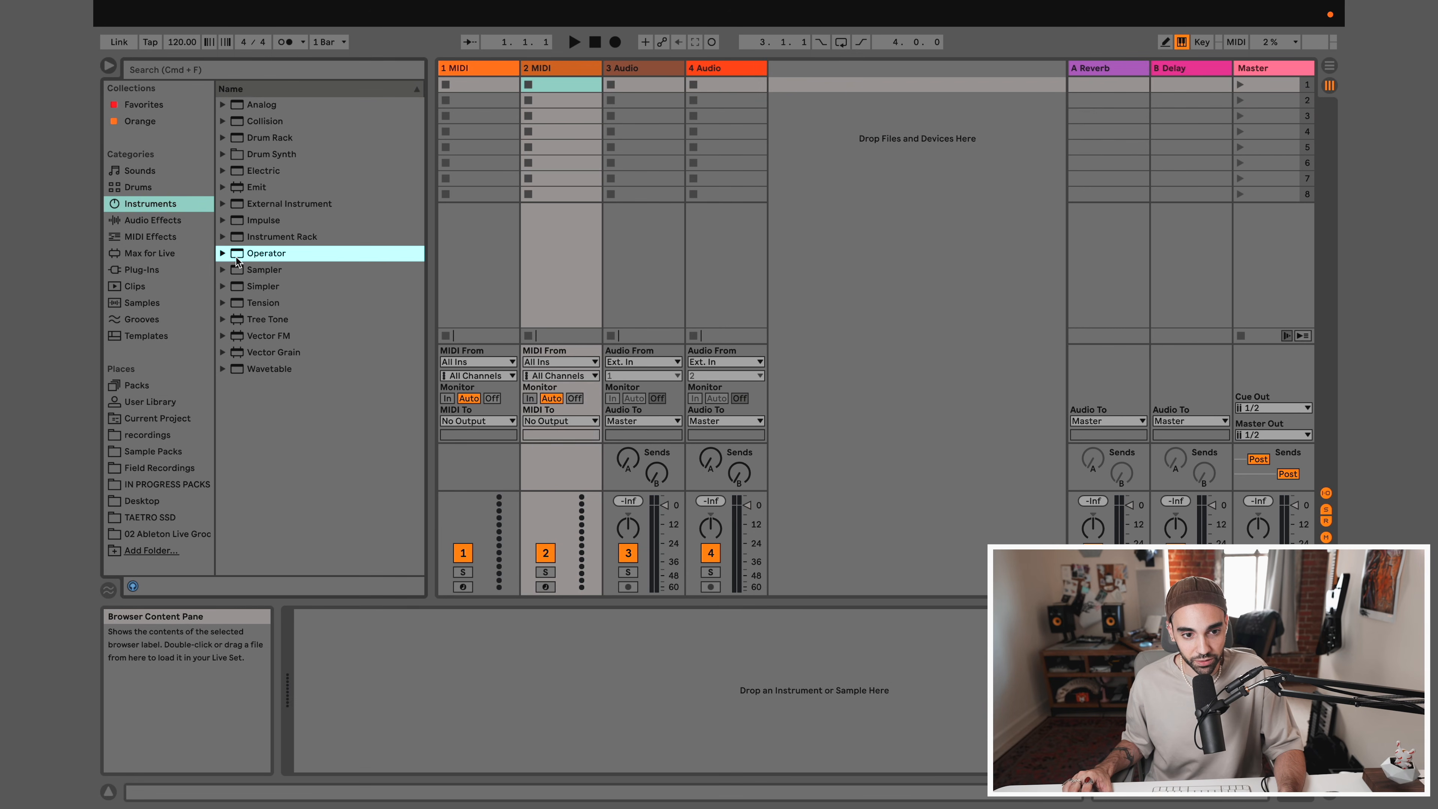
pyautogui.moveTo(237, 255); pyautogui.dragTo(461, 67)
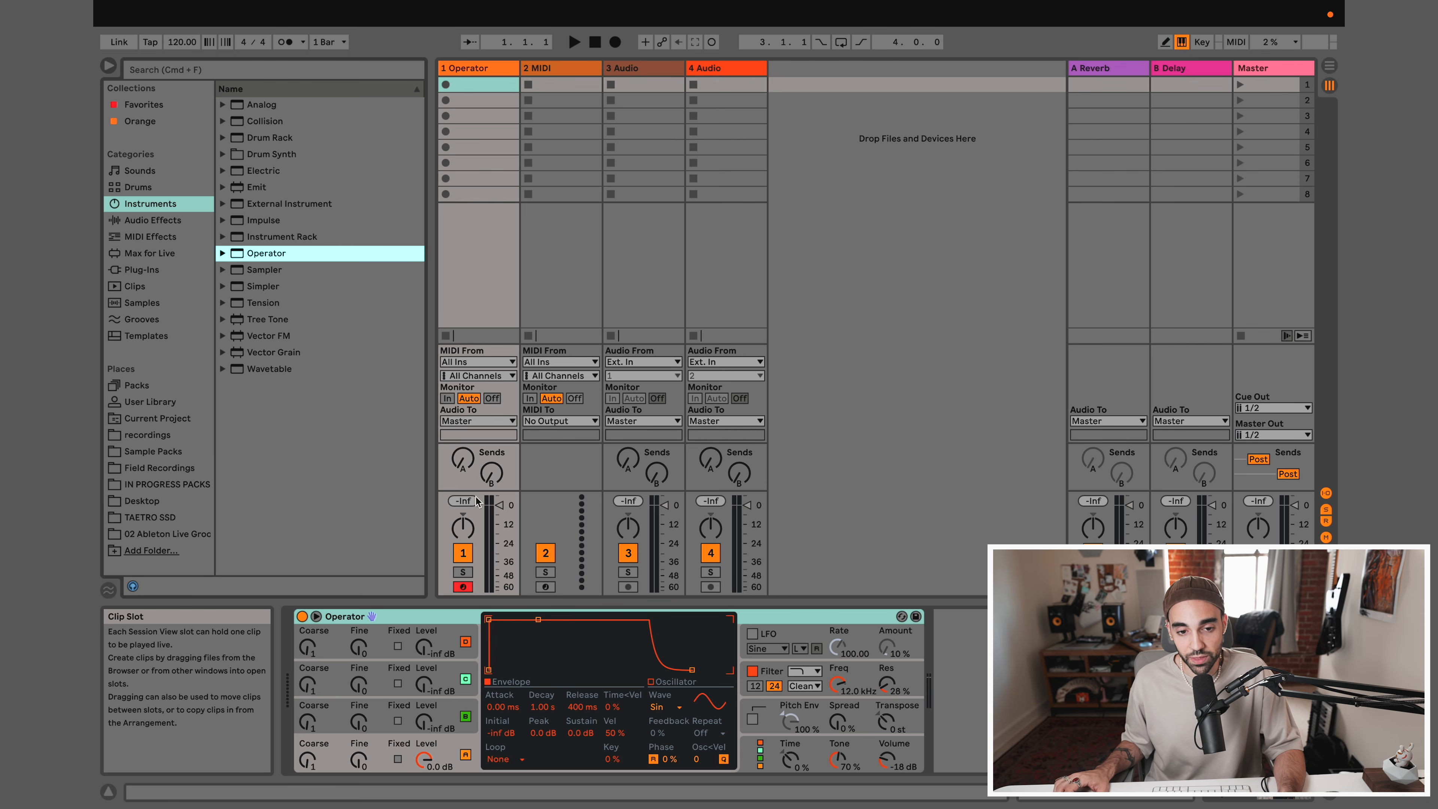
# Play test notes on the record-armed Operator track using the computer MIDI keyboard
pyautogui.click(463, 588)
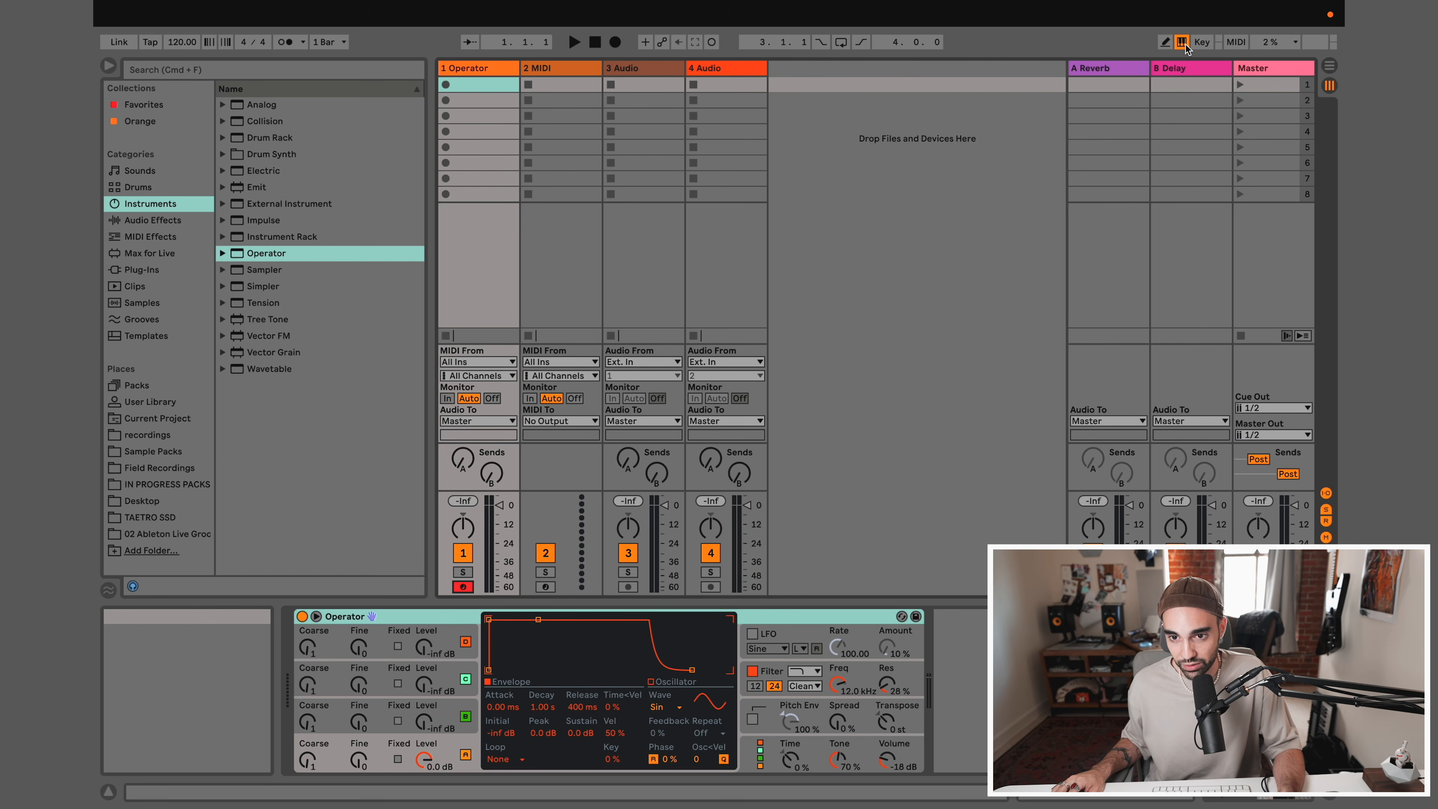
pyautogui.click(1182, 42)
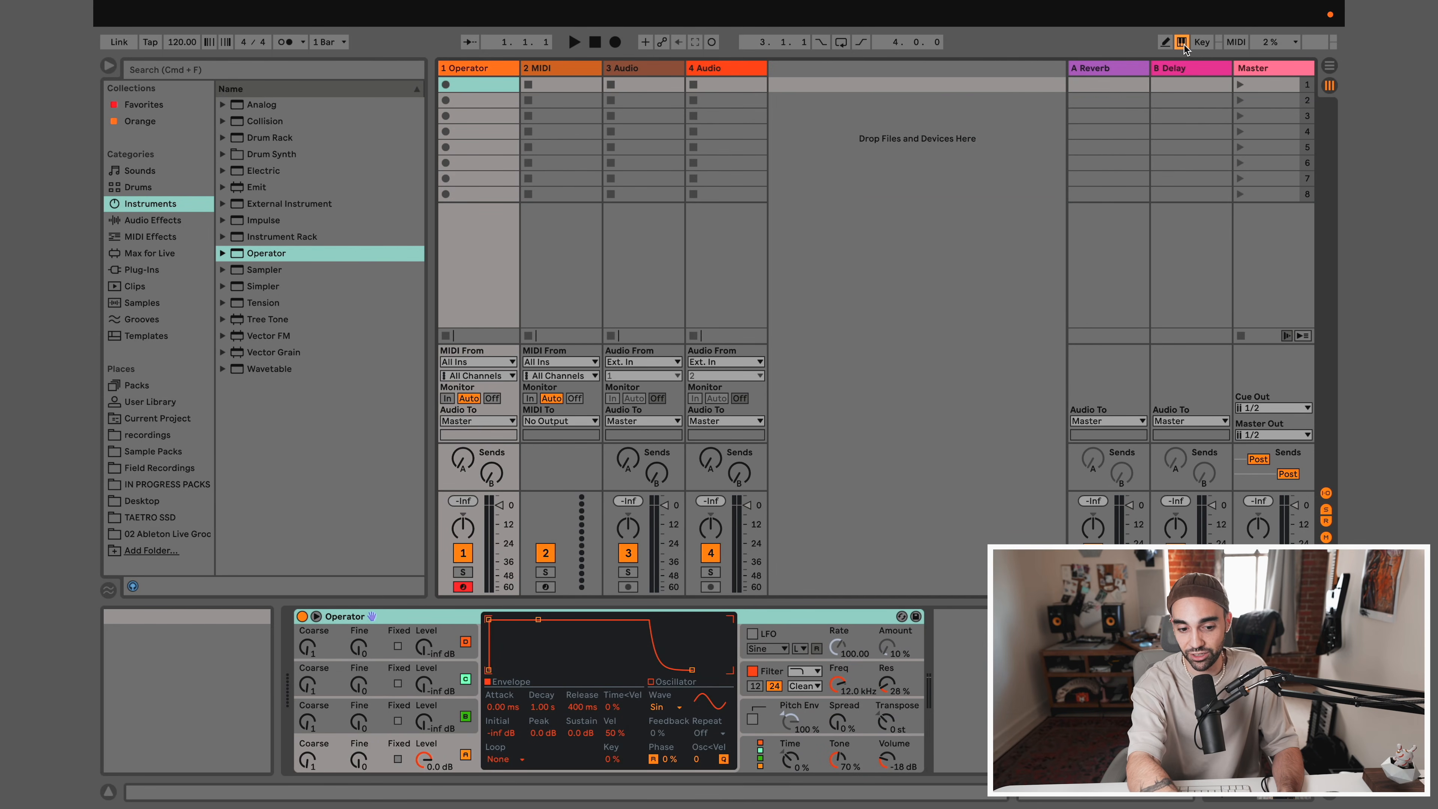
pyautogui.press('a')
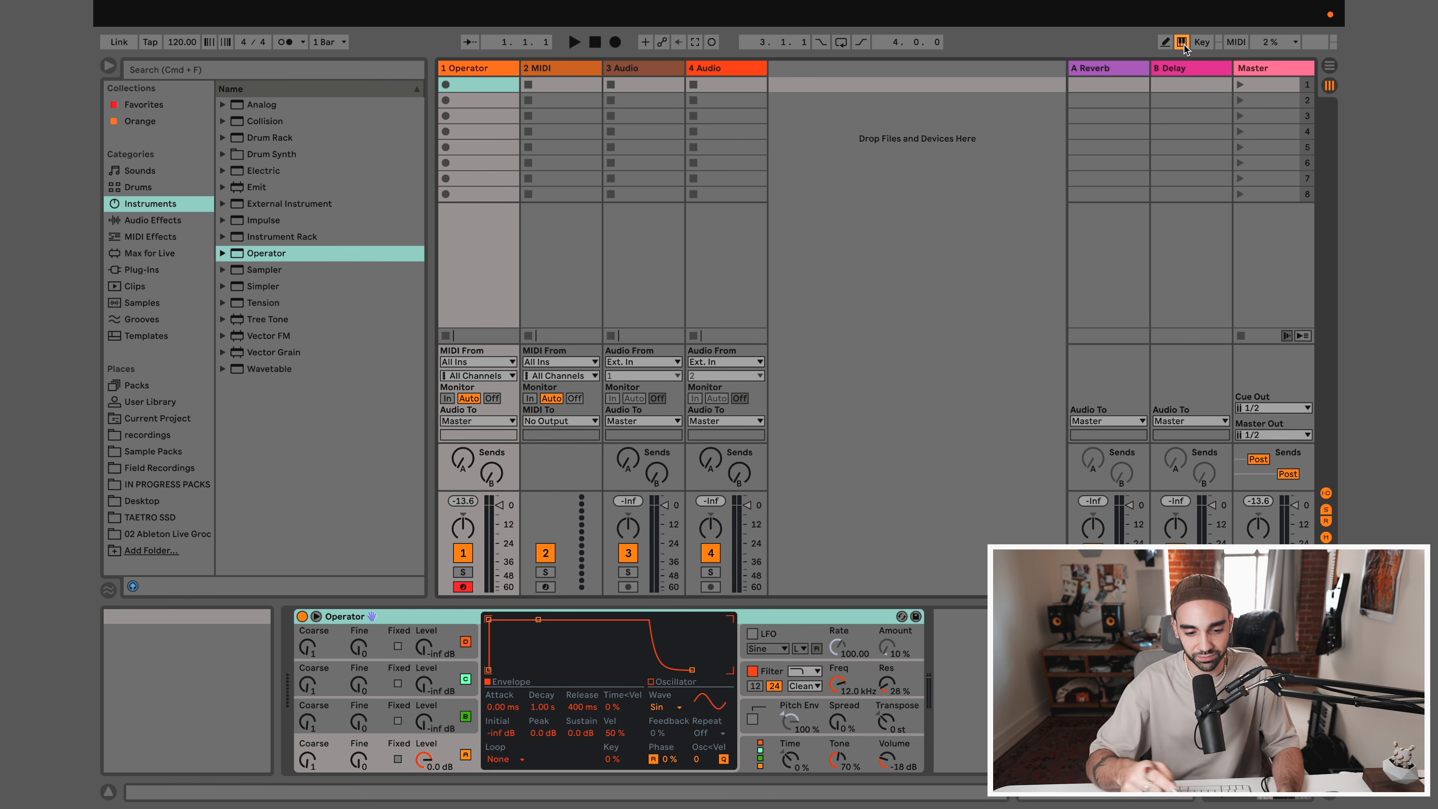
pyautogui.press('a')
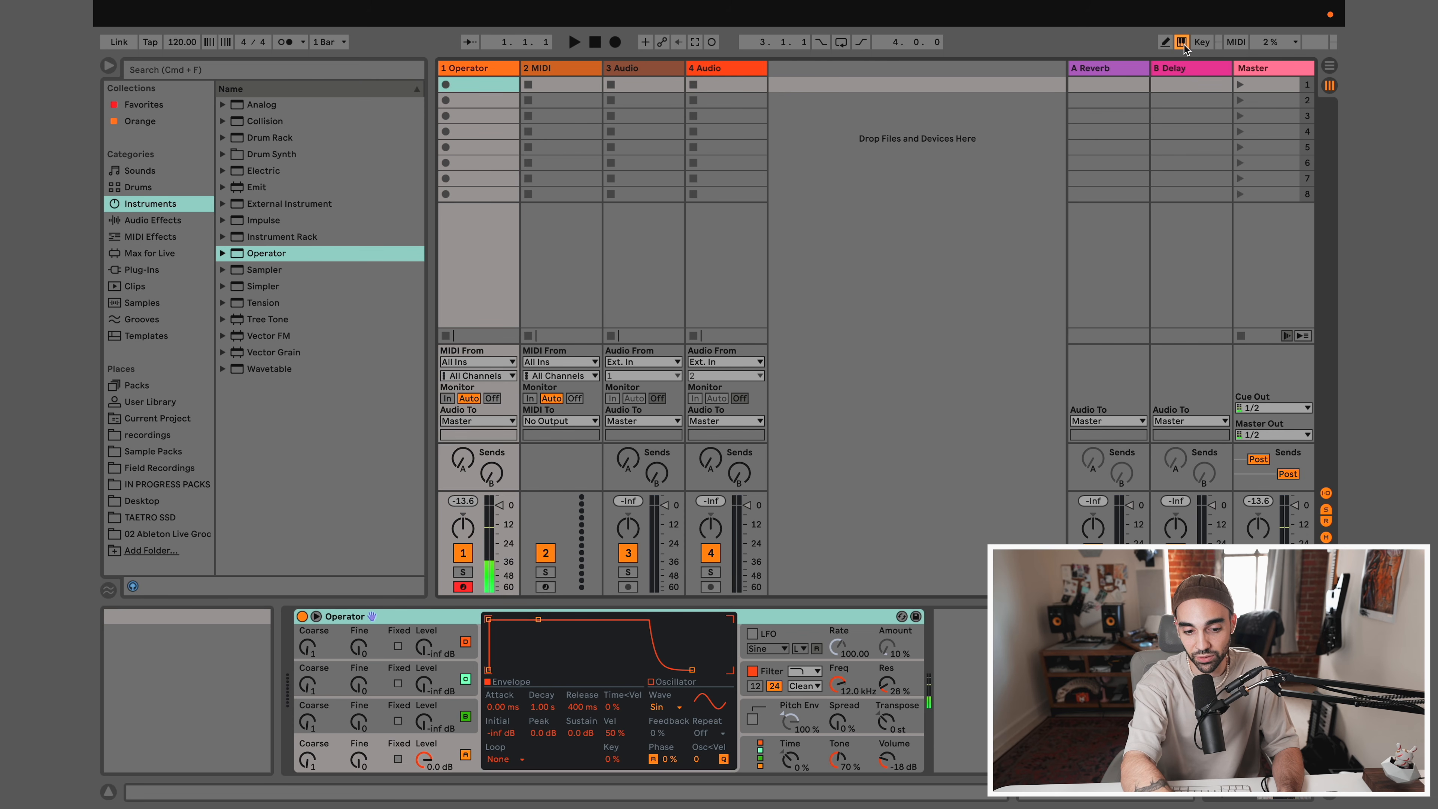
pyautogui.press('a')
pyautogui.press('a')
pyautogui.press('a')
pyautogui.press('a')
pyautogui.press('a')
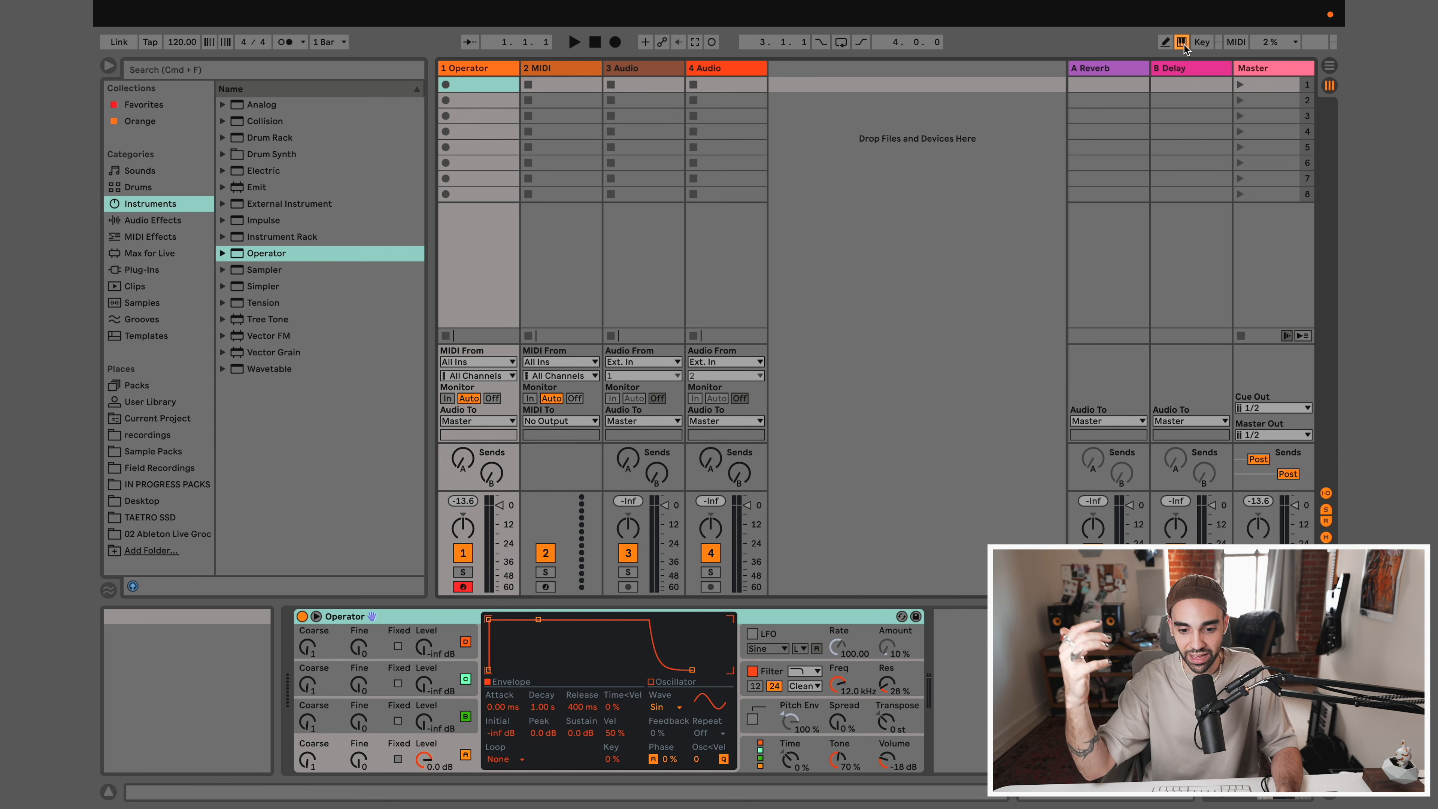
pyautogui.press('a')
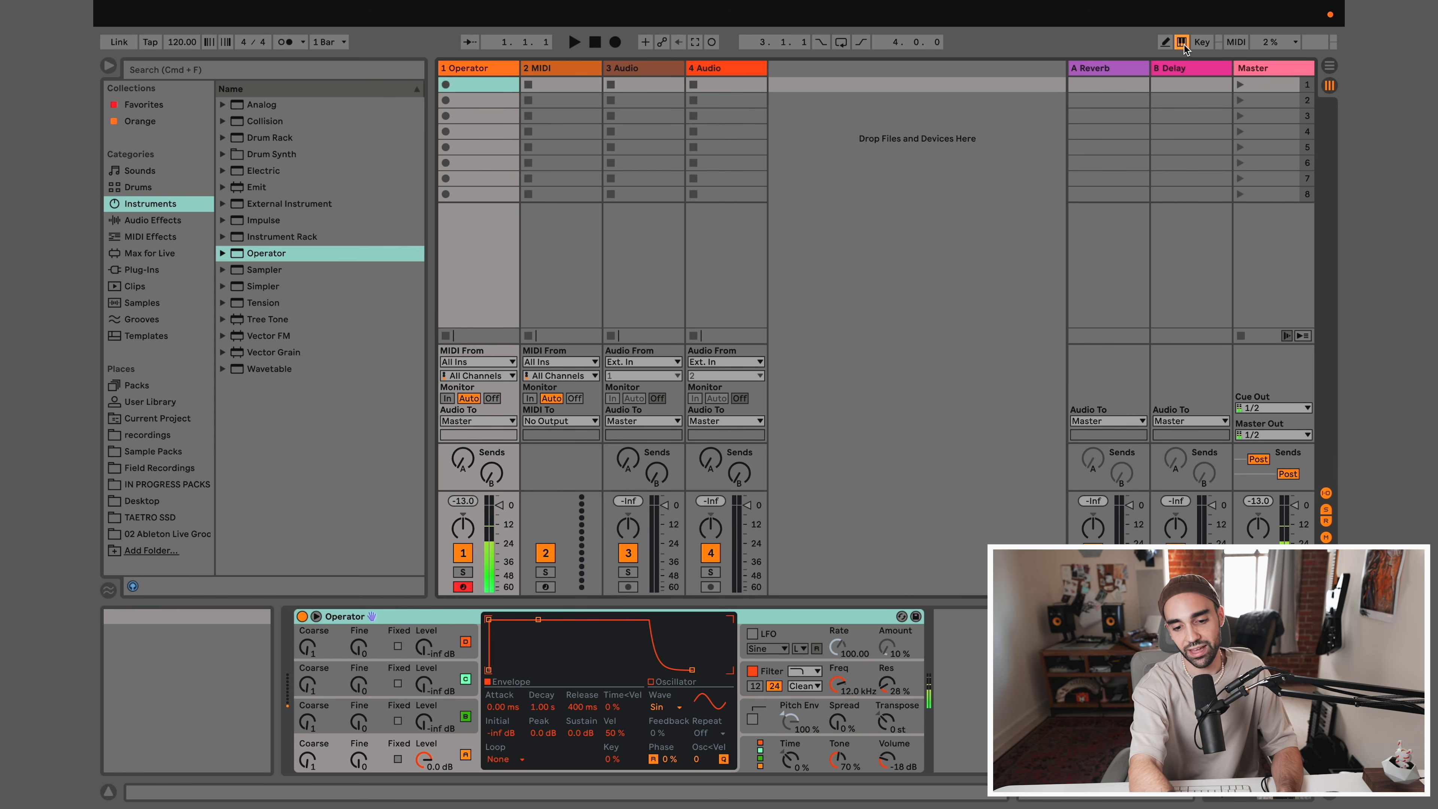
pyautogui.press('s')
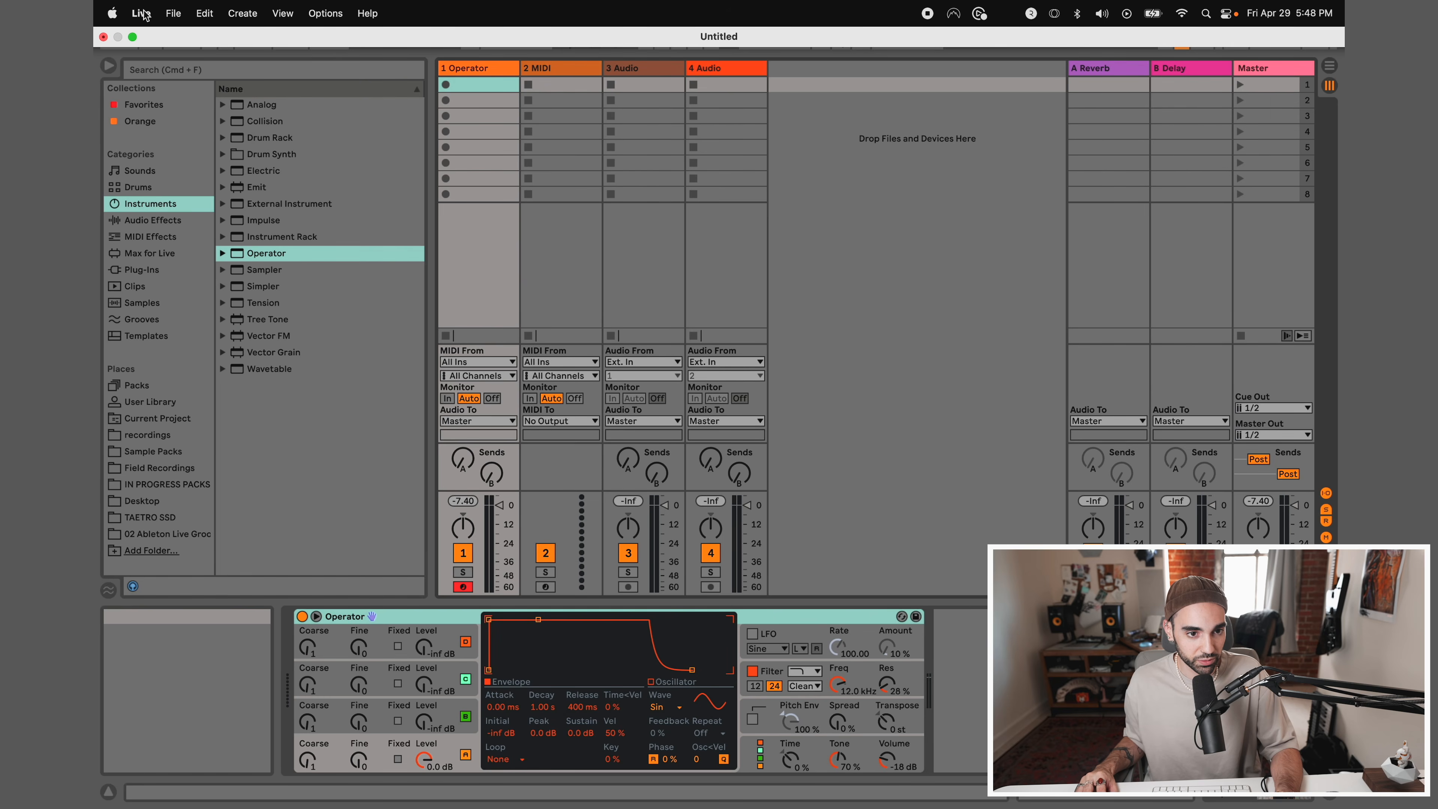
# Set the audio output device to Scarlett 8i6 USB (10 In, 6 Out) in the preferences and close them
pyautogui.click(143, 13)
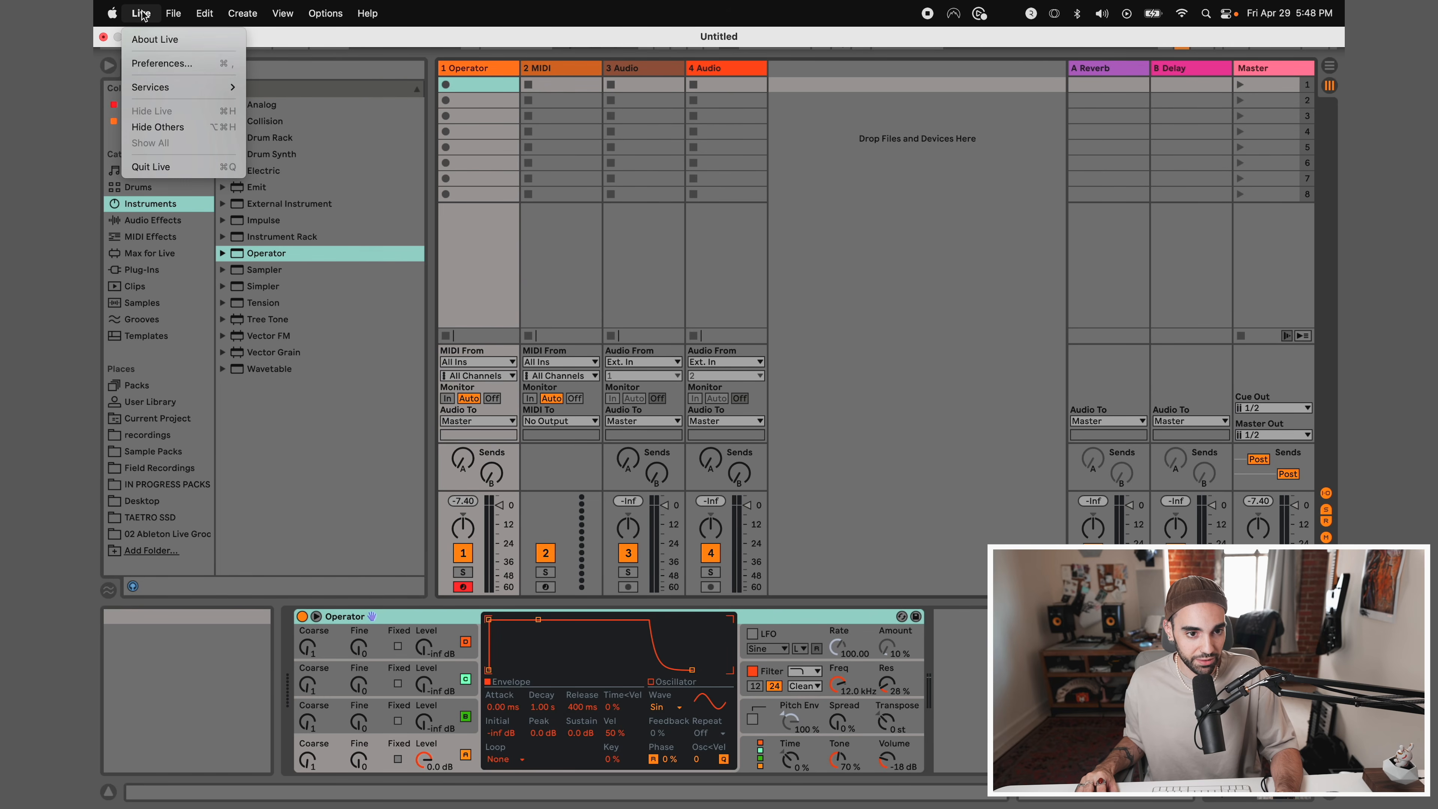
pyautogui.click(158, 61)
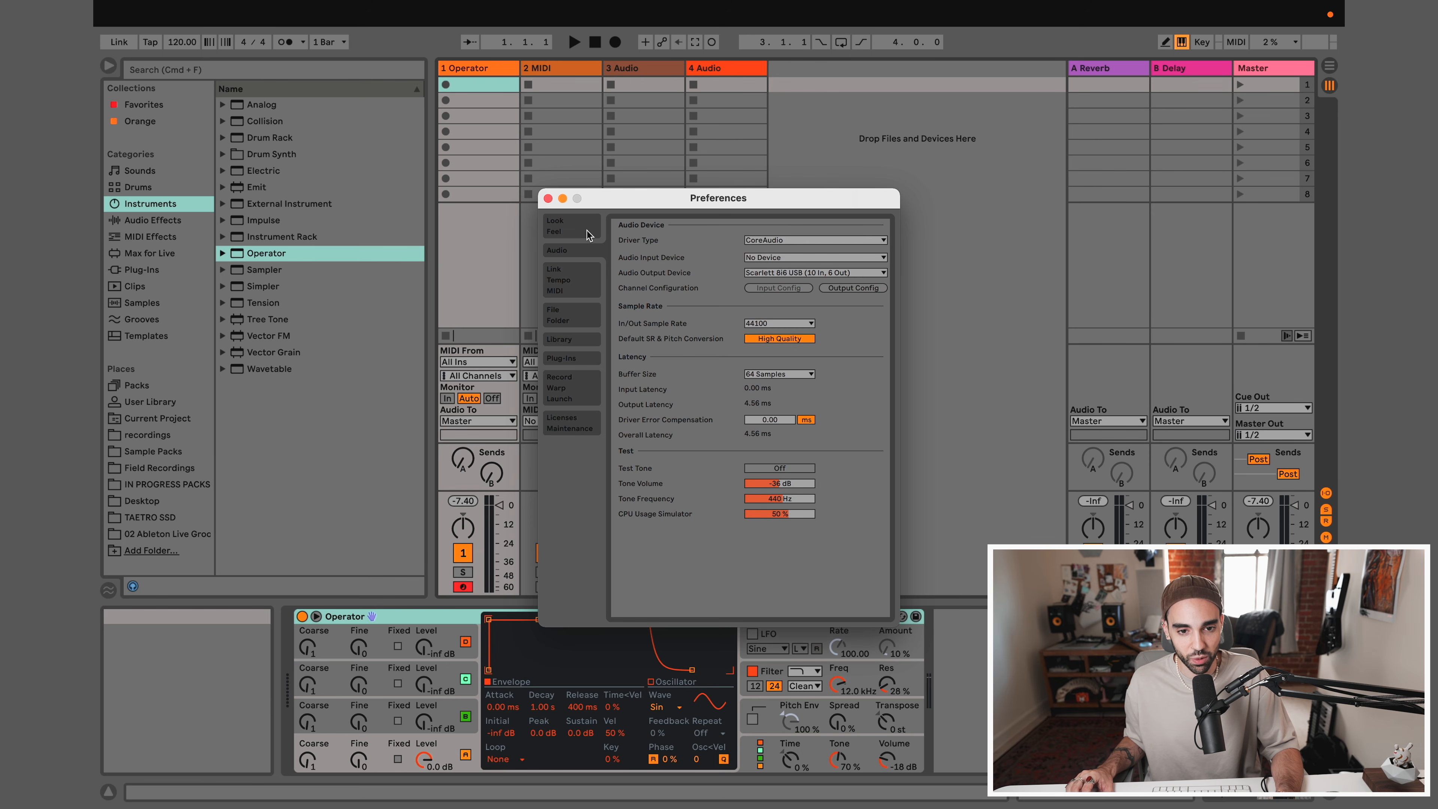
pyautogui.click(571, 278)
pyautogui.click(566, 250)
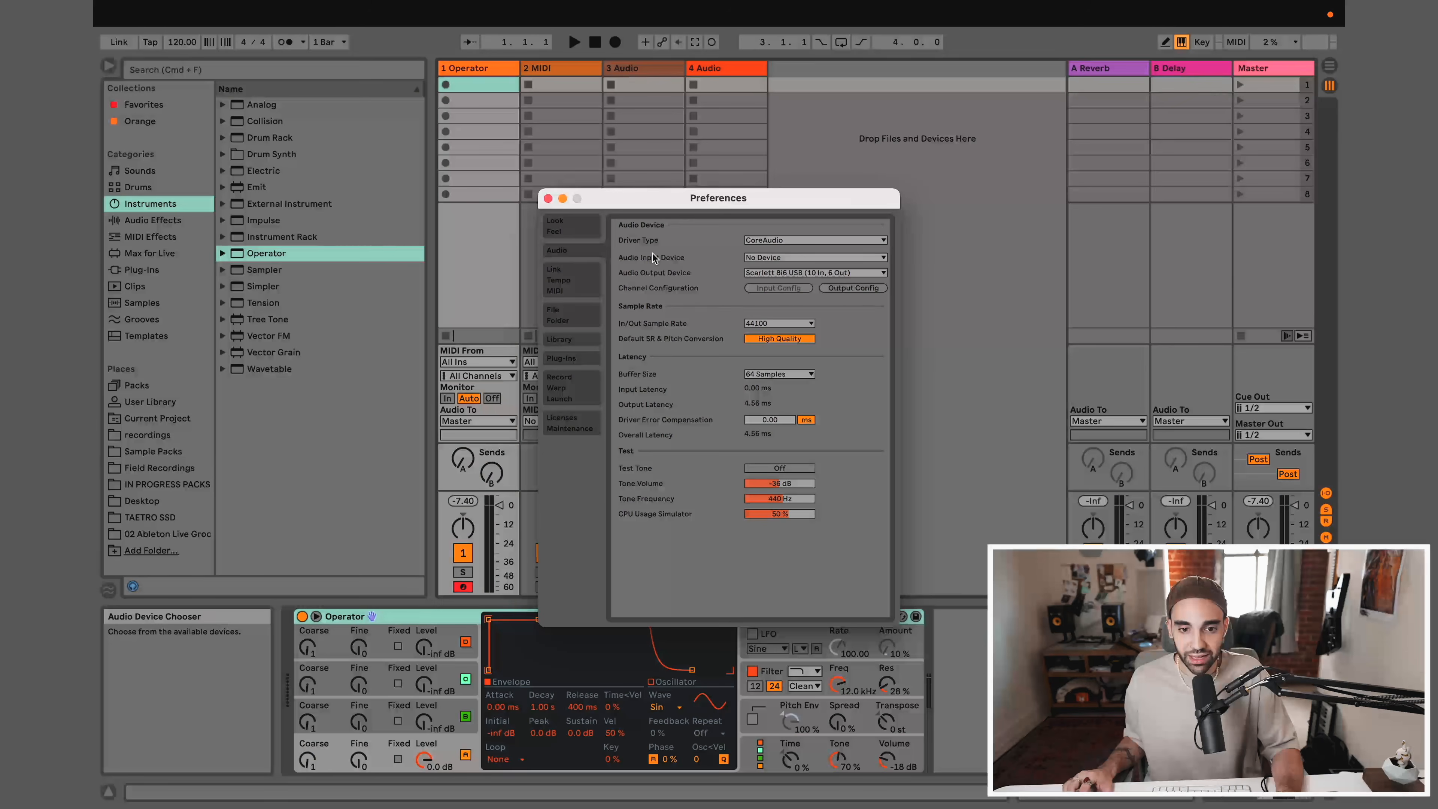
pyautogui.click(780, 275)
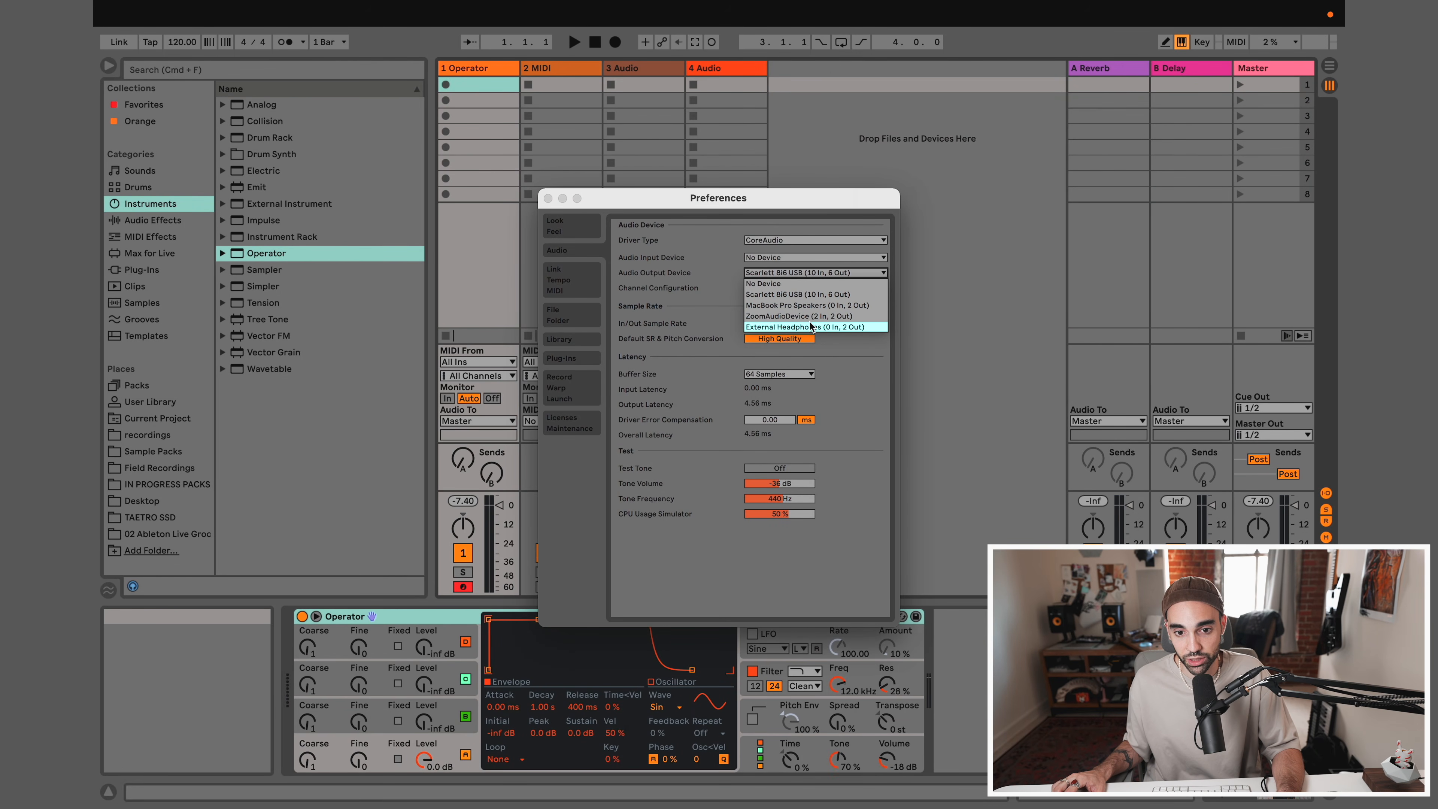
pyautogui.click(795, 294)
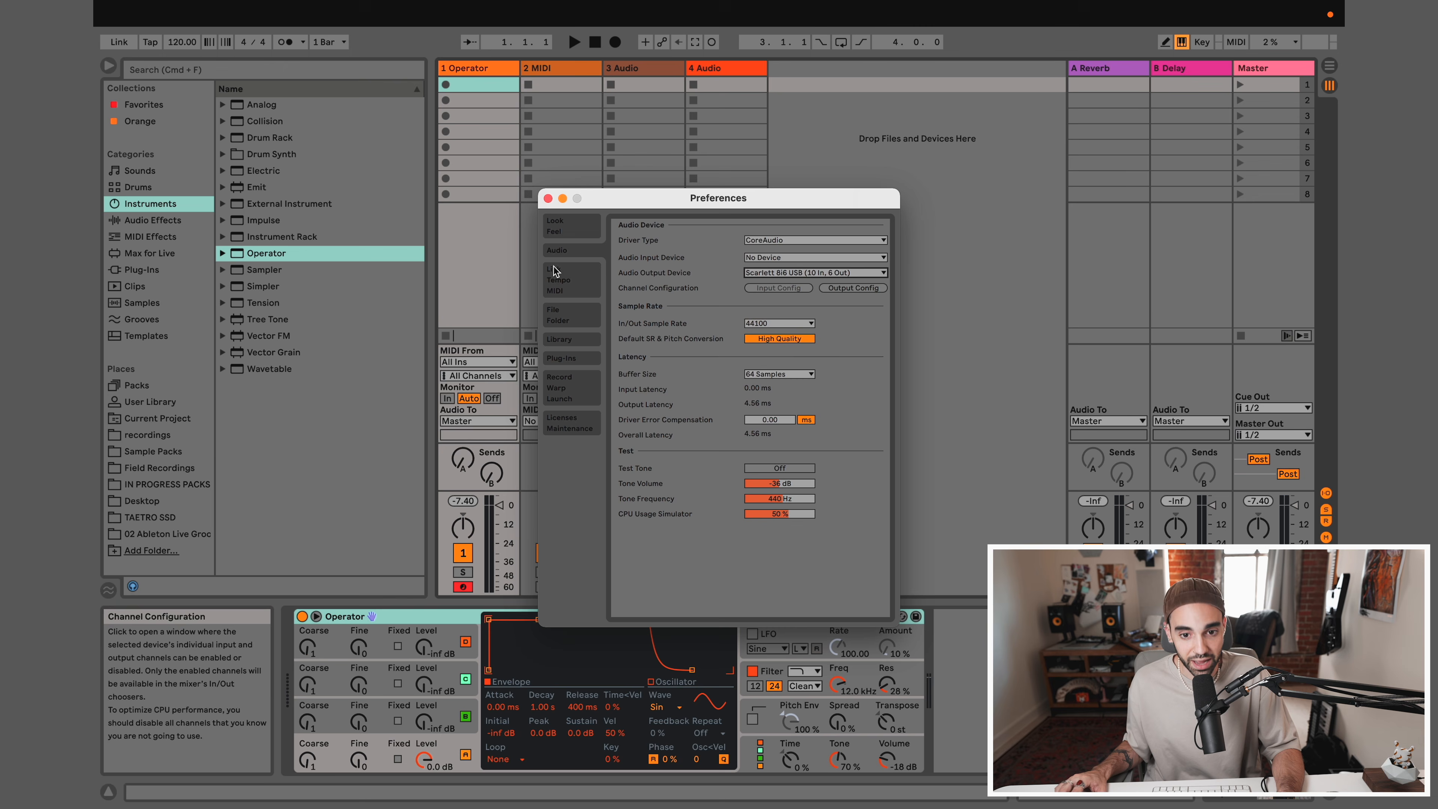
pyautogui.click(548, 198)
# Play Operator again from the computer keyboard to check the sound through the chosen output device
pyautogui.press('a')
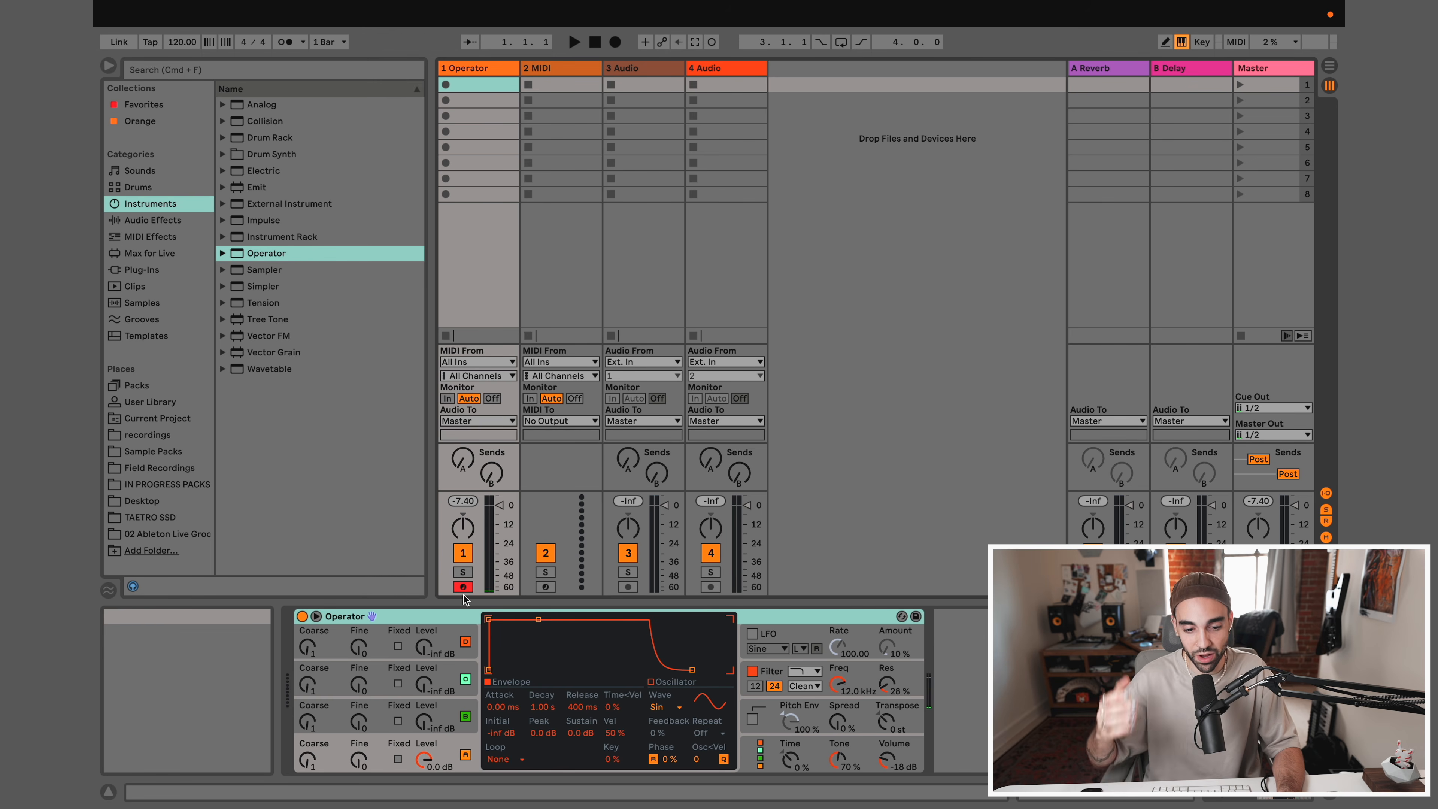
pyautogui.press('a')
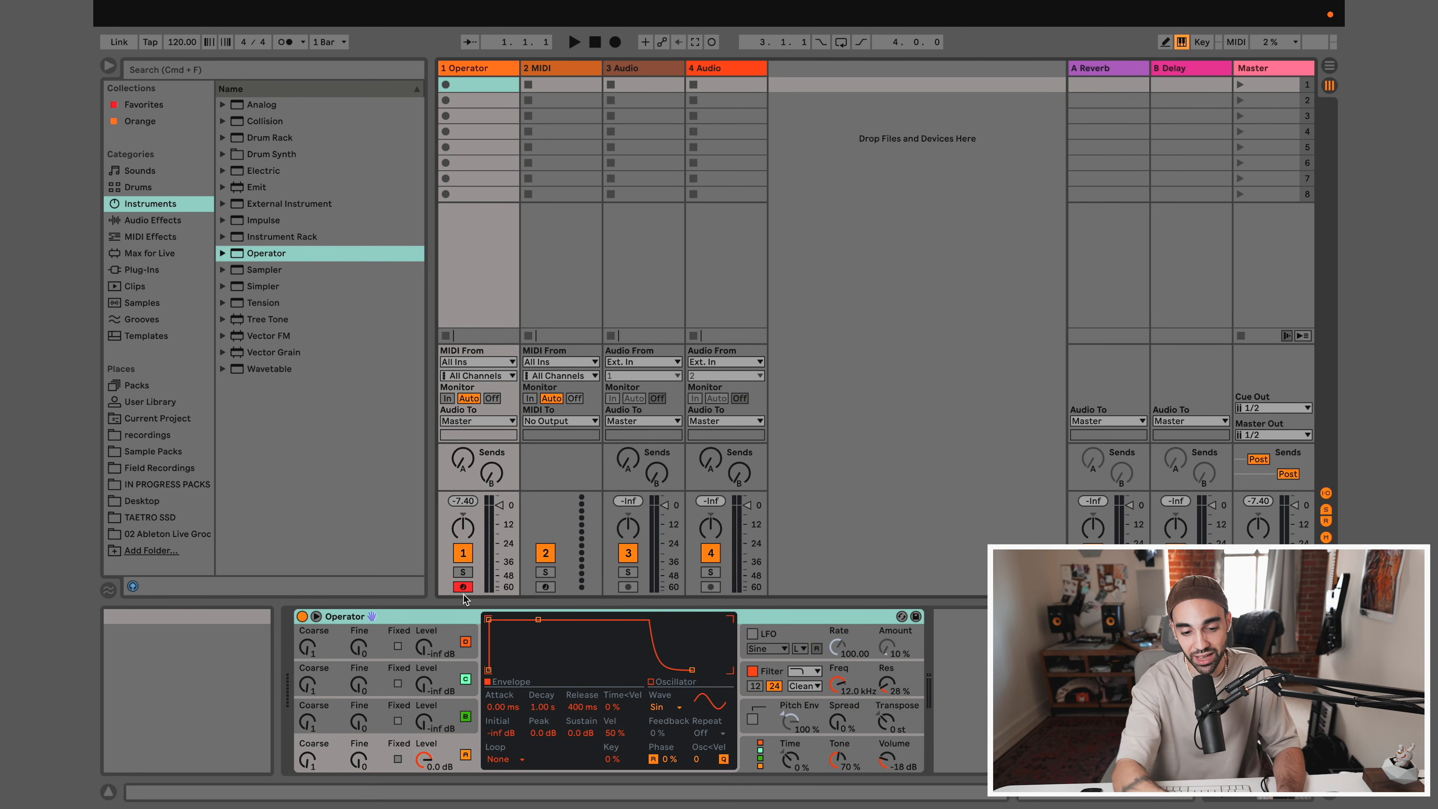
pyautogui.press('a')
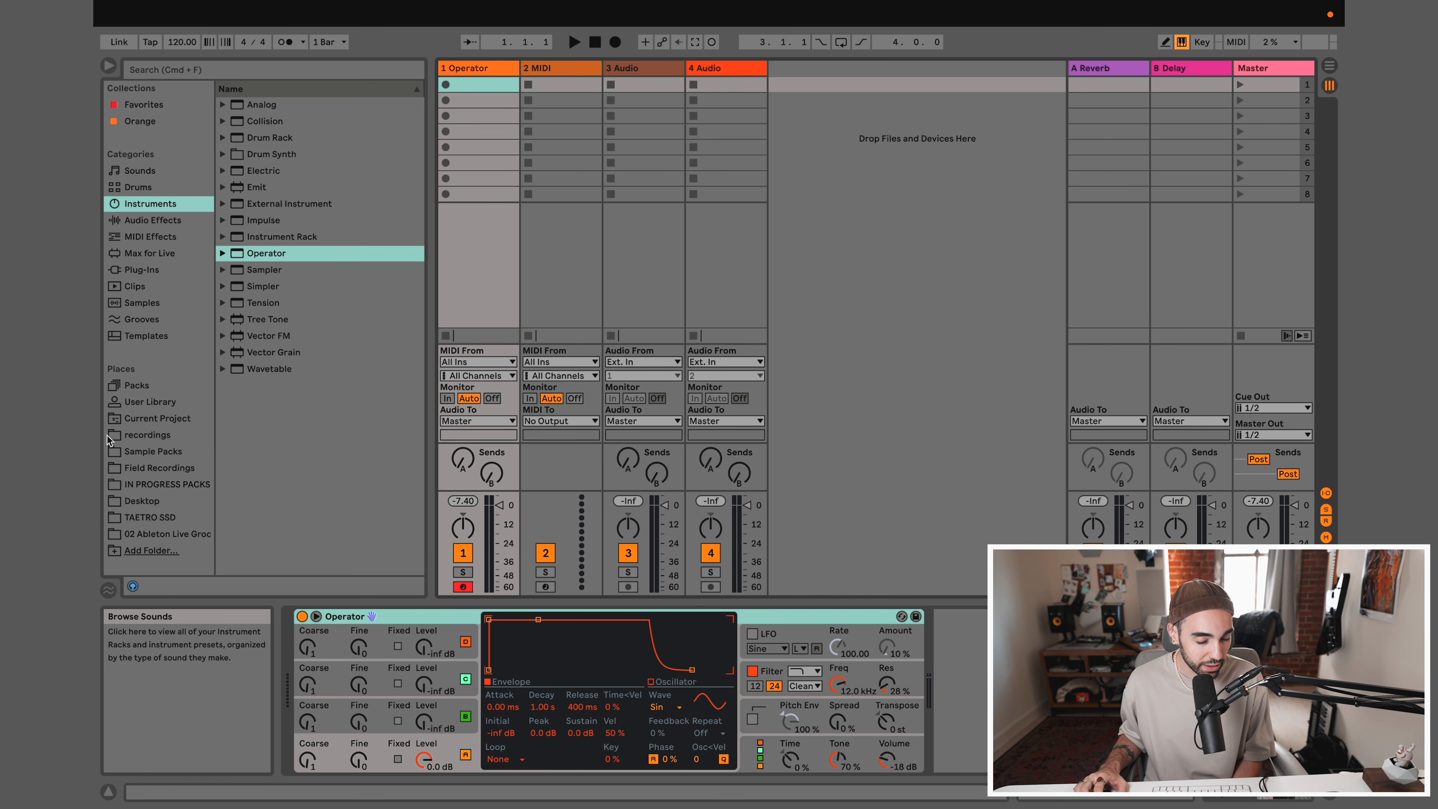
# Audition the Core Kit drum presets from 505 to 909 and load 909 Core Kit onto the second MIDI track
pyautogui.click(138, 187)
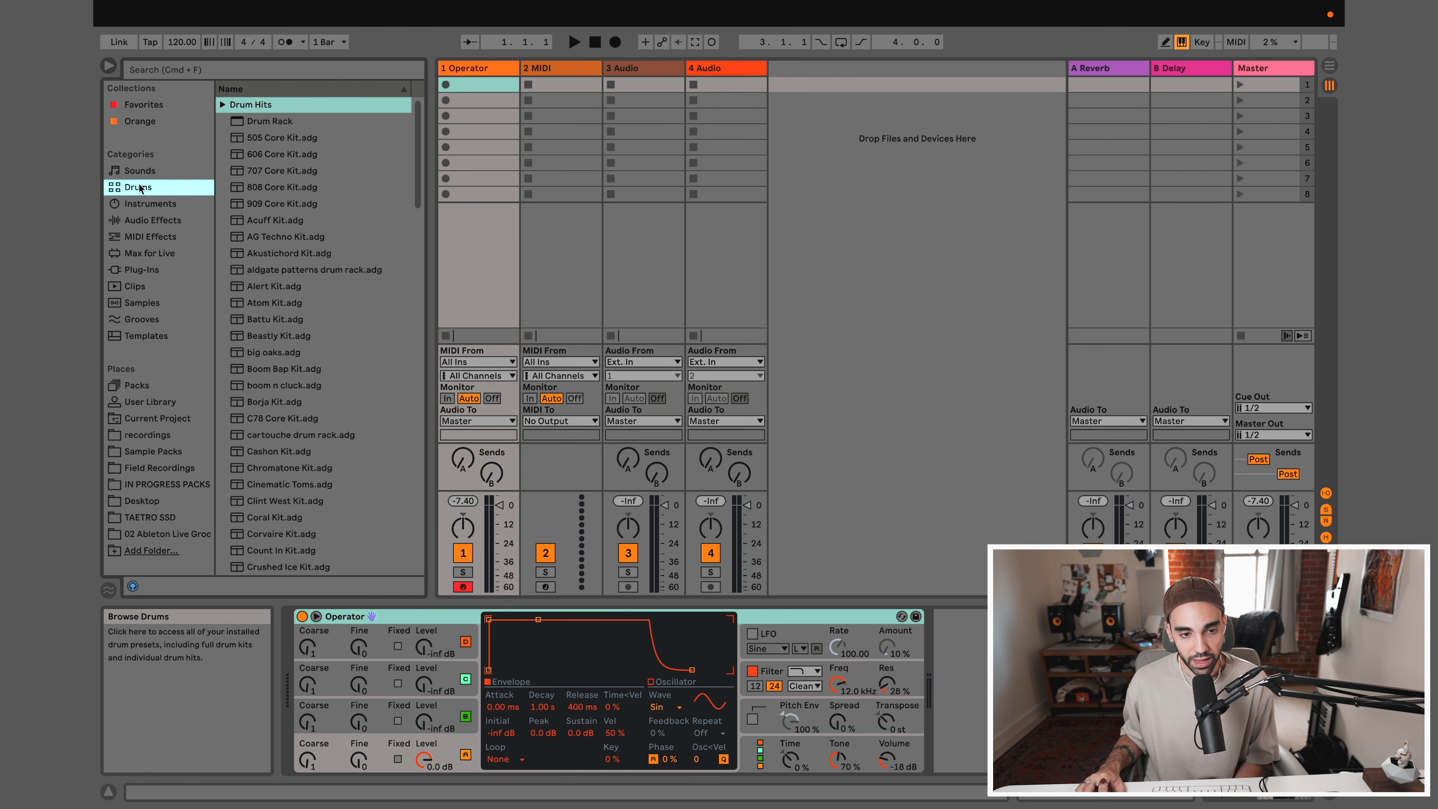
pyautogui.click(271, 142)
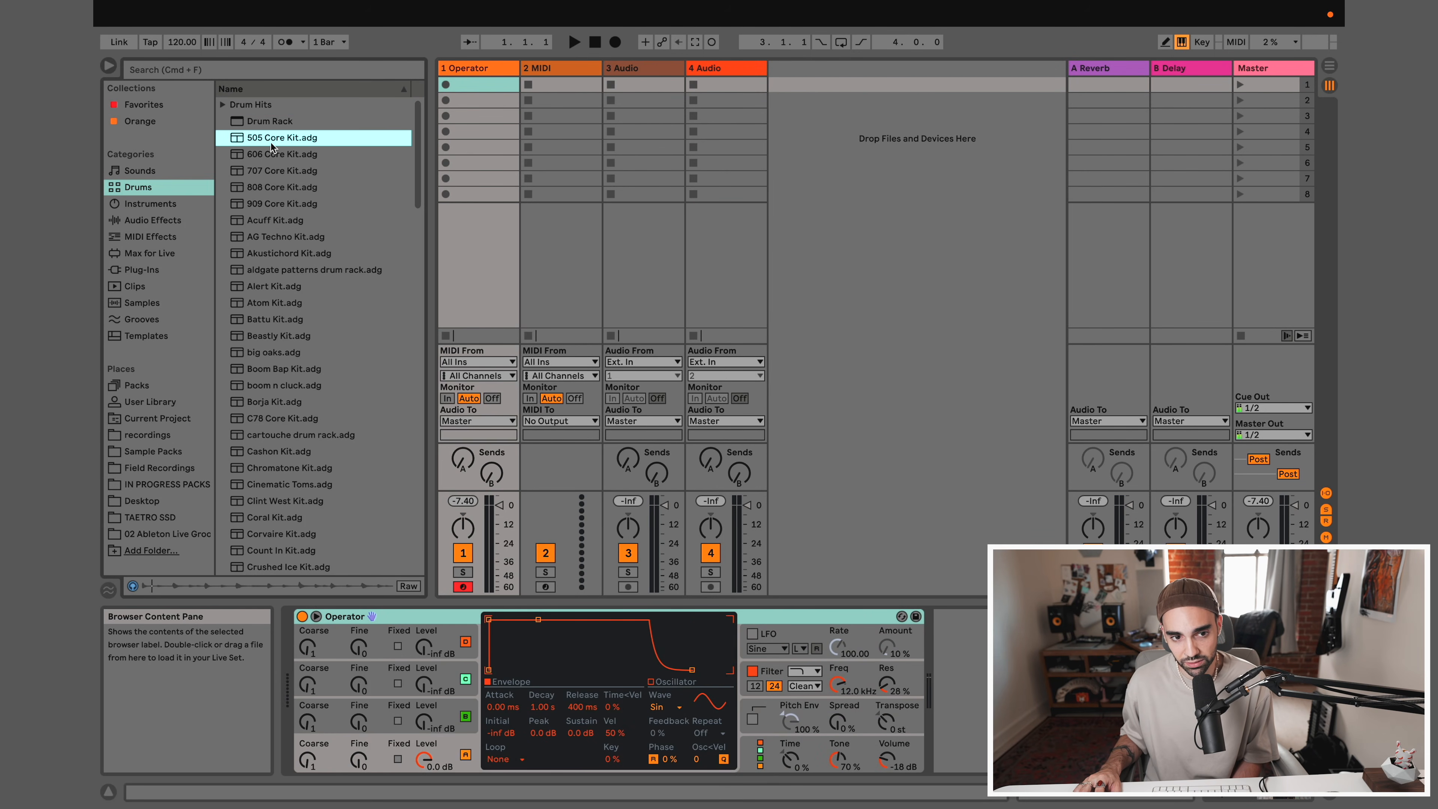
pyautogui.click(269, 153)
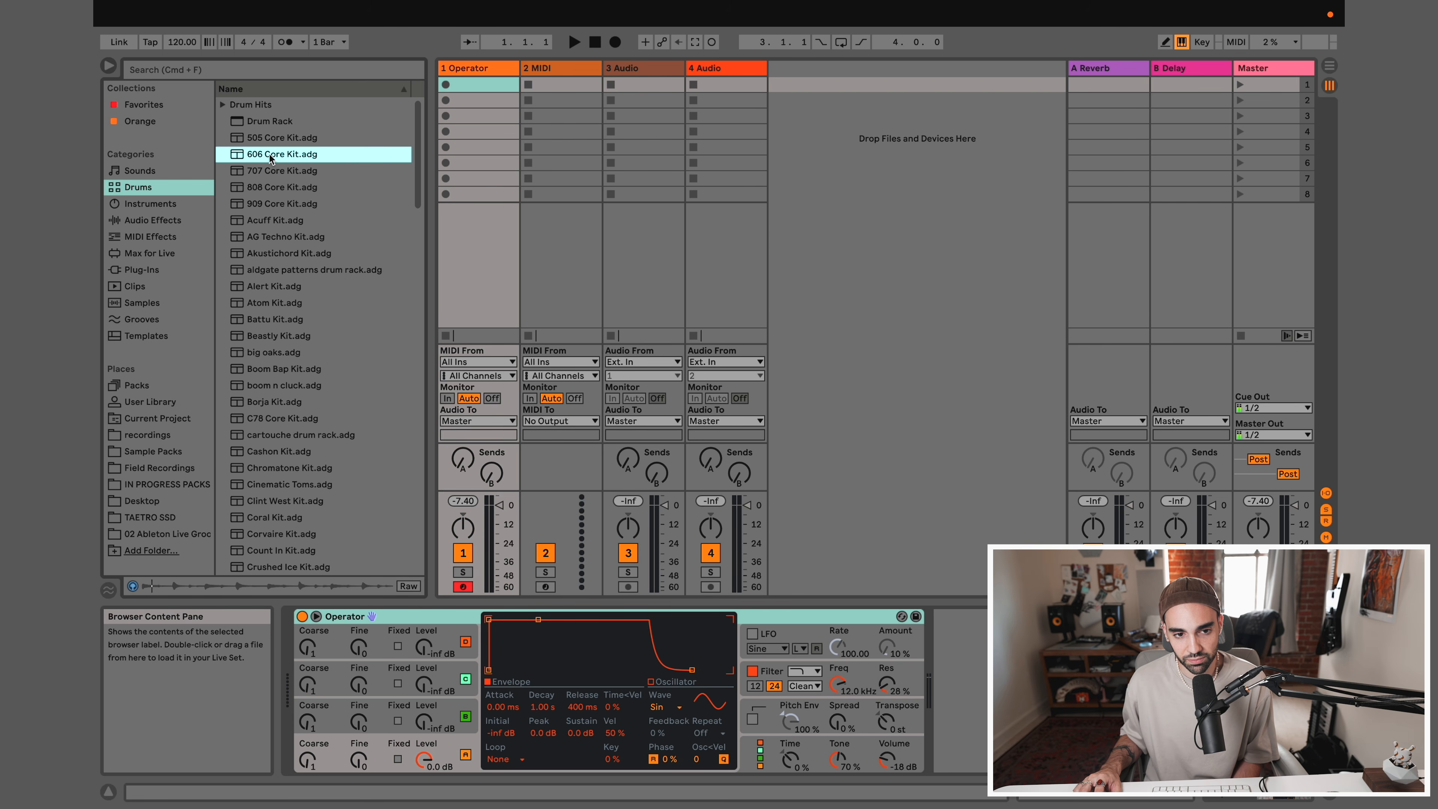
pyautogui.click(273, 174)
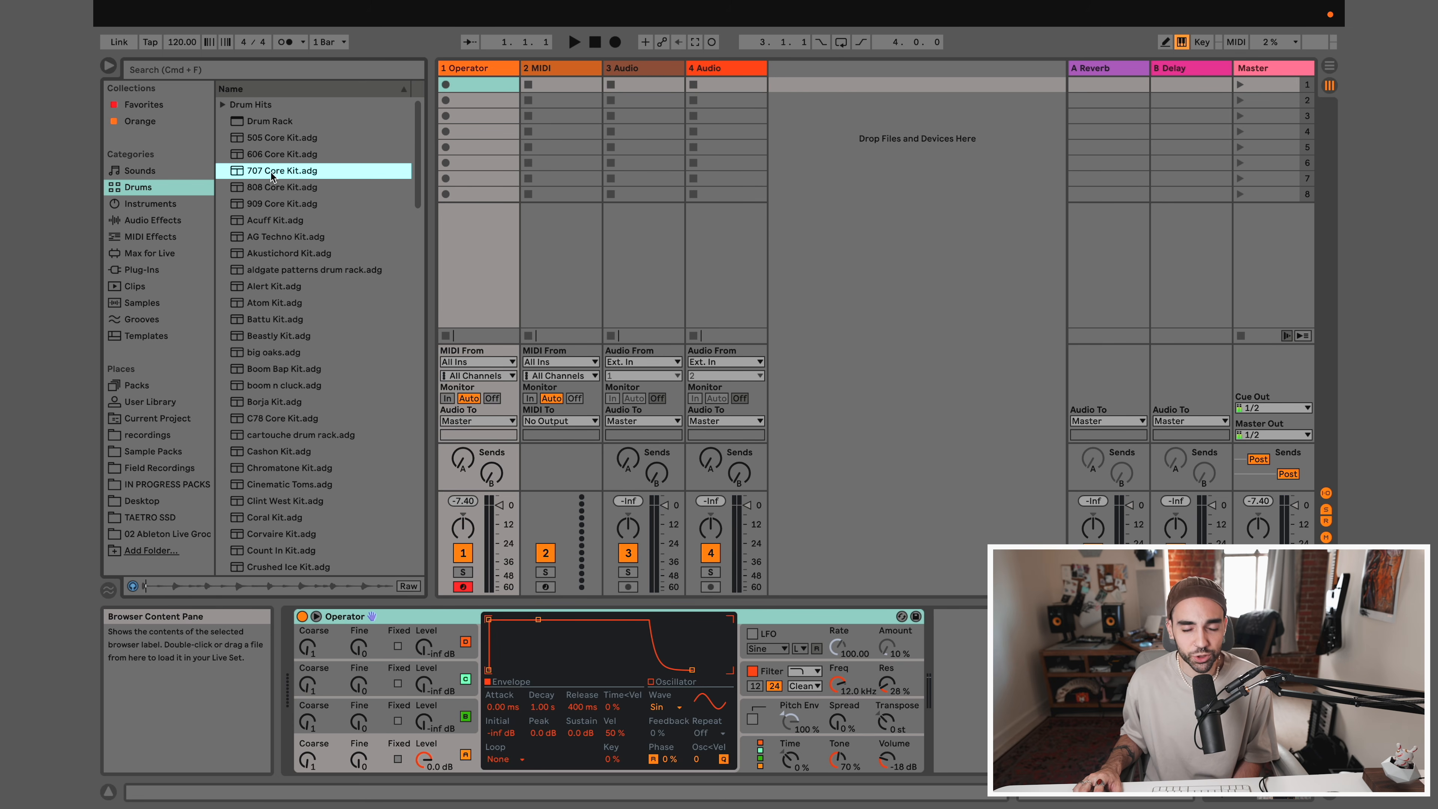
pyautogui.click(269, 189)
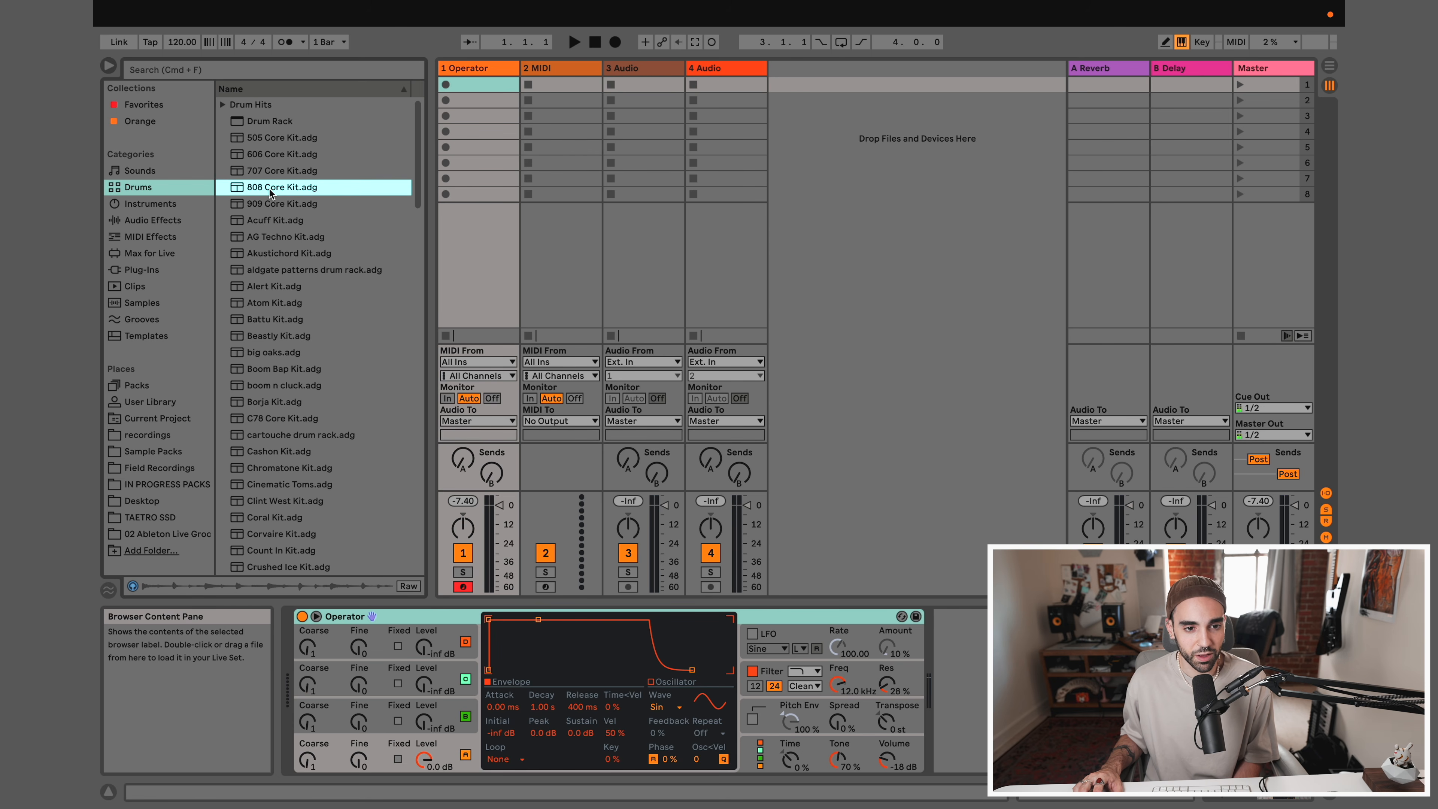
pyautogui.click(282, 206)
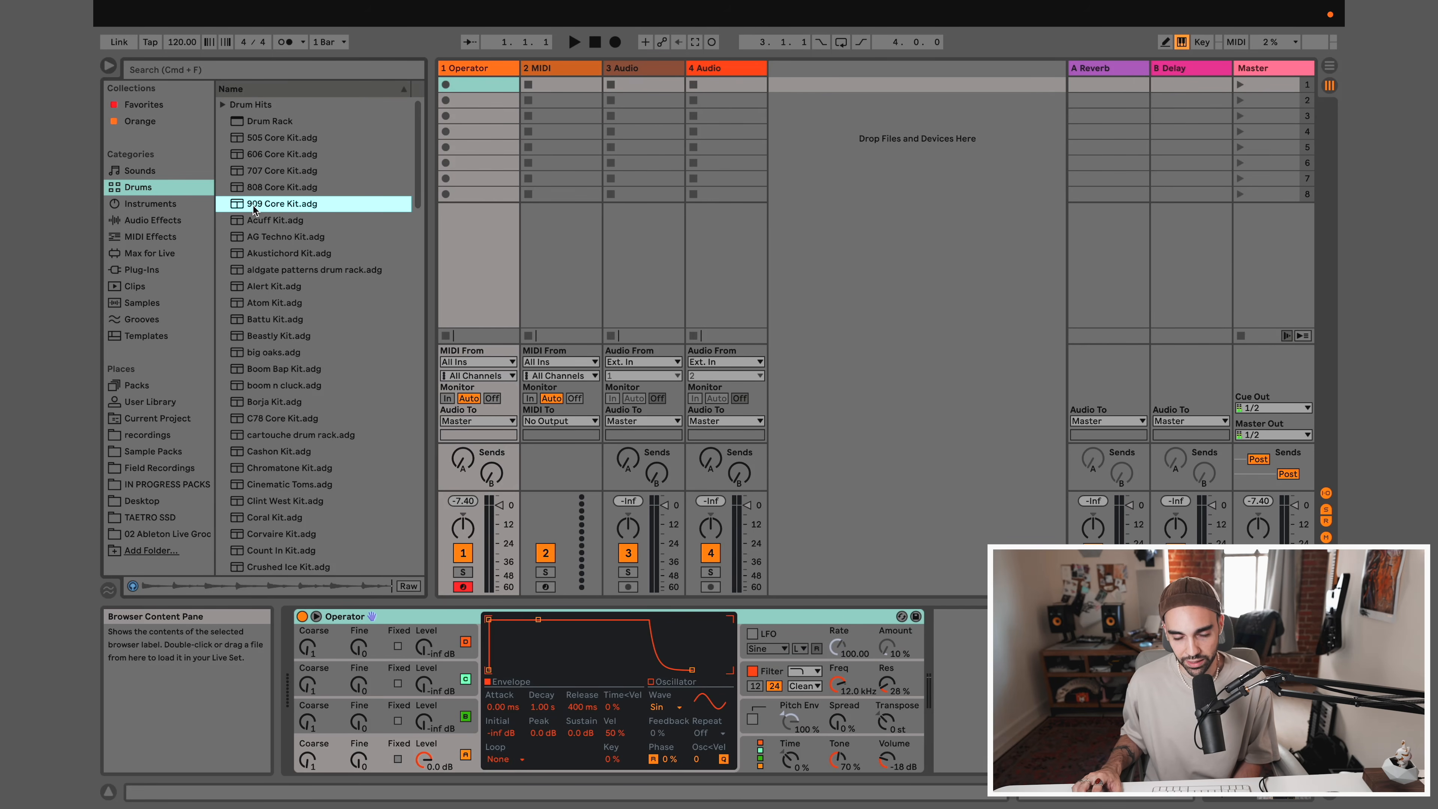
pyautogui.moveTo(306, 205); pyautogui.dragTo(560, 69)
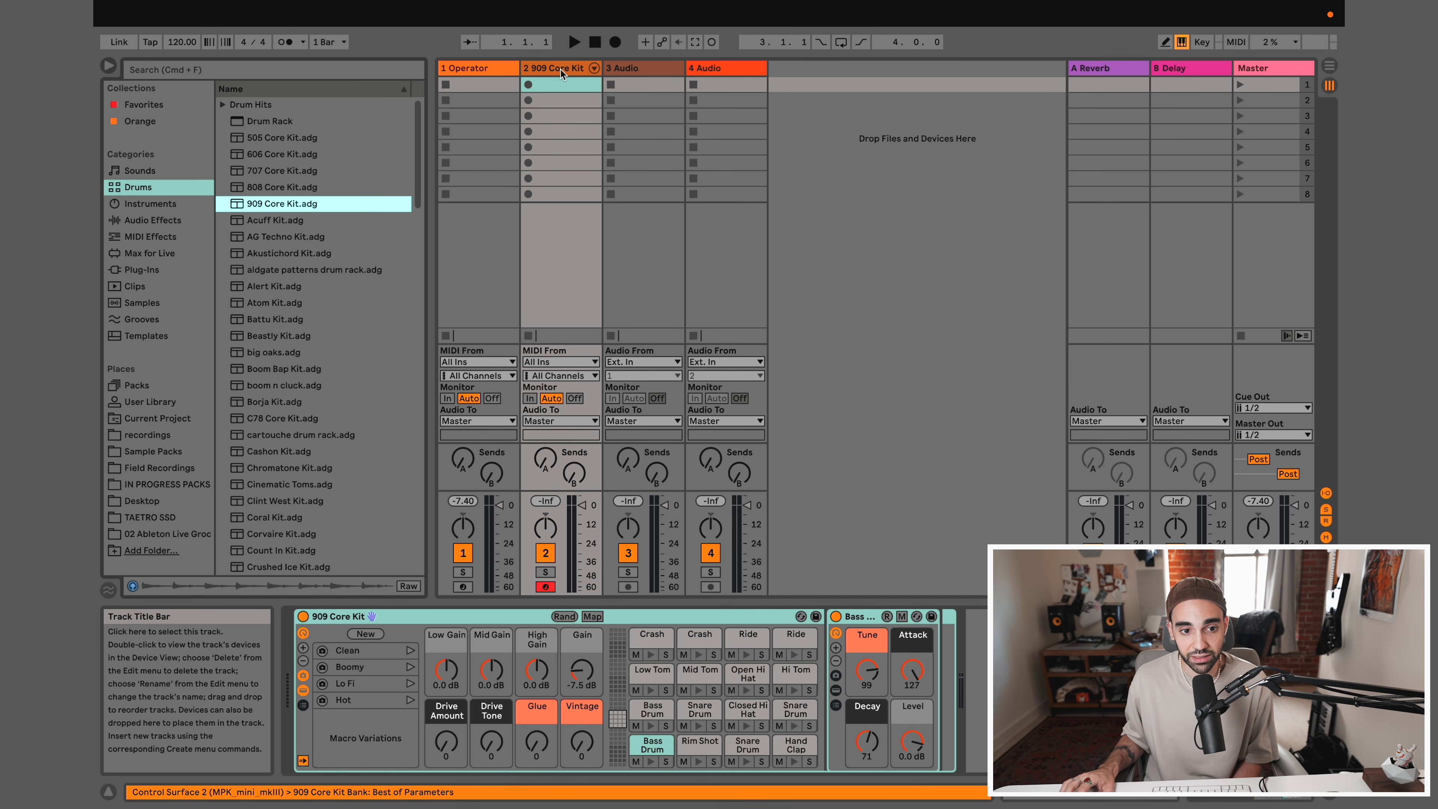
# Replace Operator on the first track with 909 Core Kit and undo the replacement
pyautogui.moveTo(256, 203); pyautogui.dragTo(490, 70)
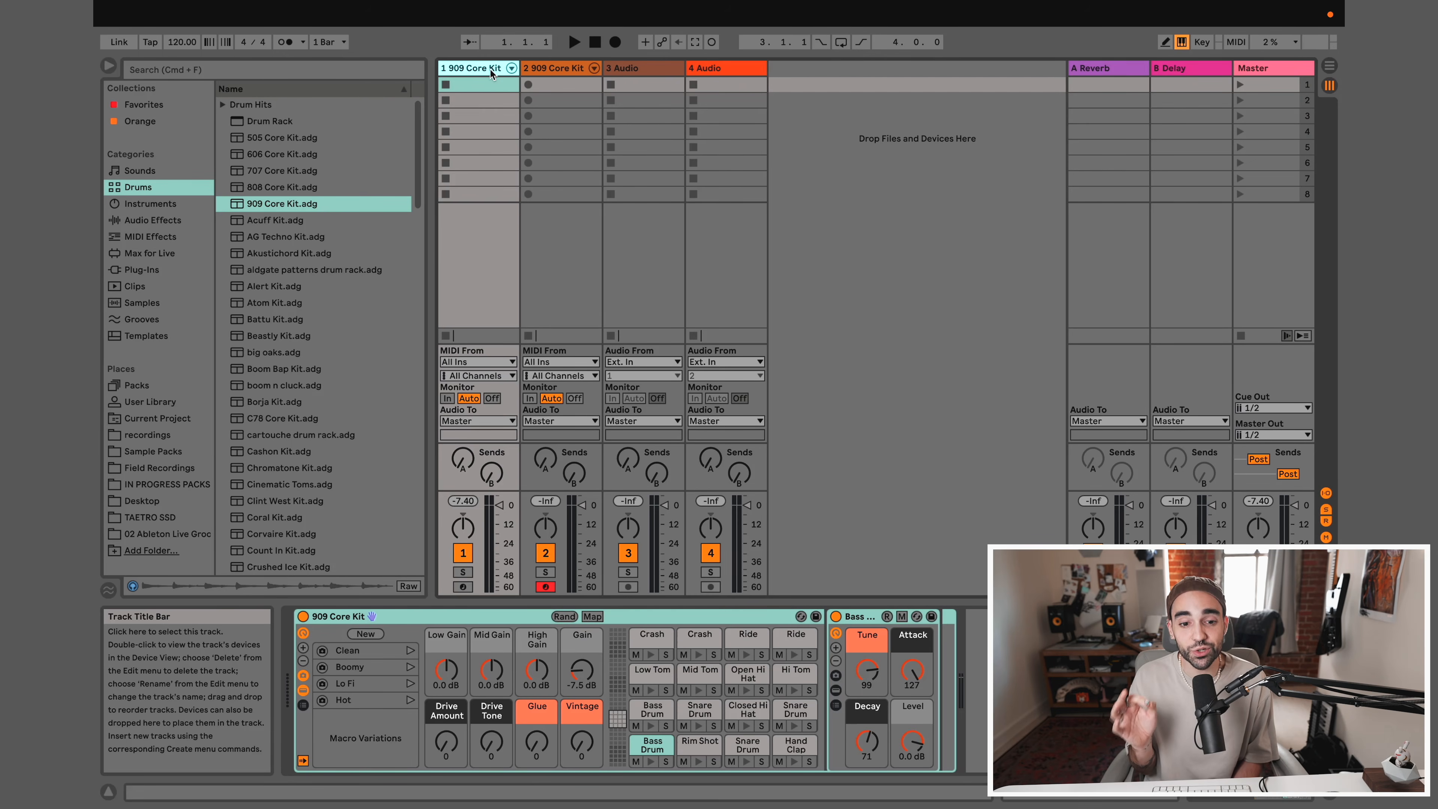
pyautogui.press('super+z')
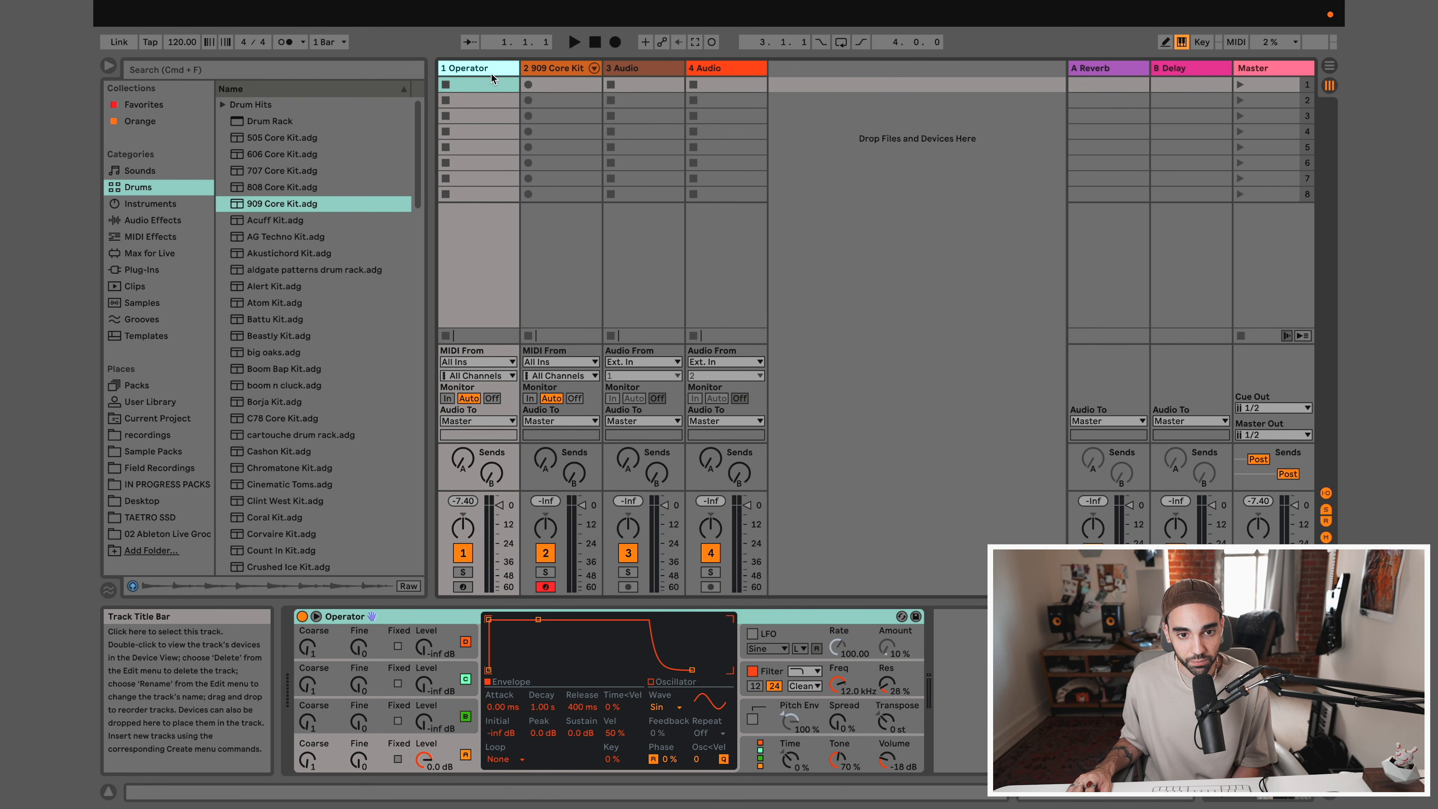
# Select the 909 Core Kit track and lower the computer MIDI keyboard's octave until it triggers the bass drum pad
pyautogui.click(555, 69)
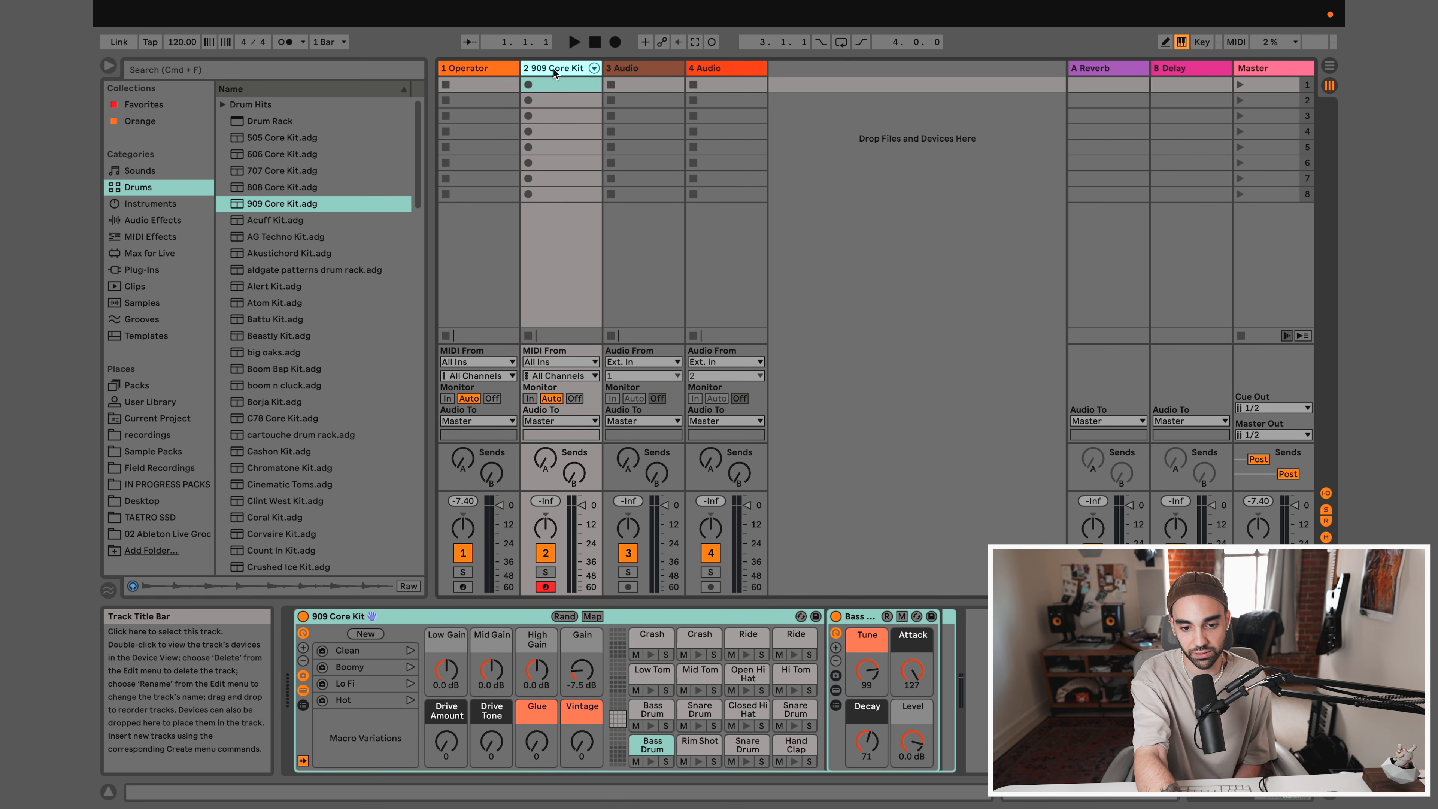
pyautogui.press('a')
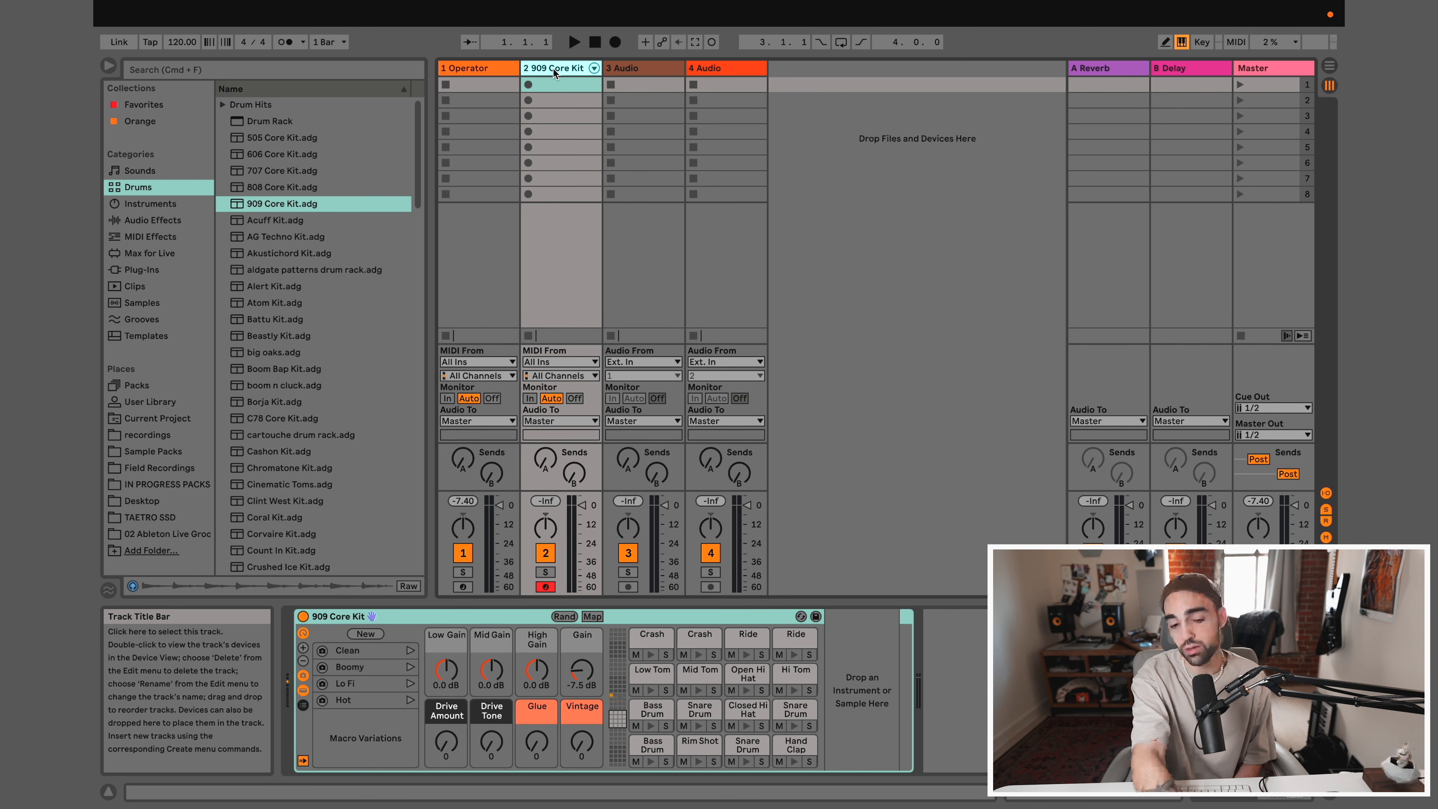
pyautogui.press('f')
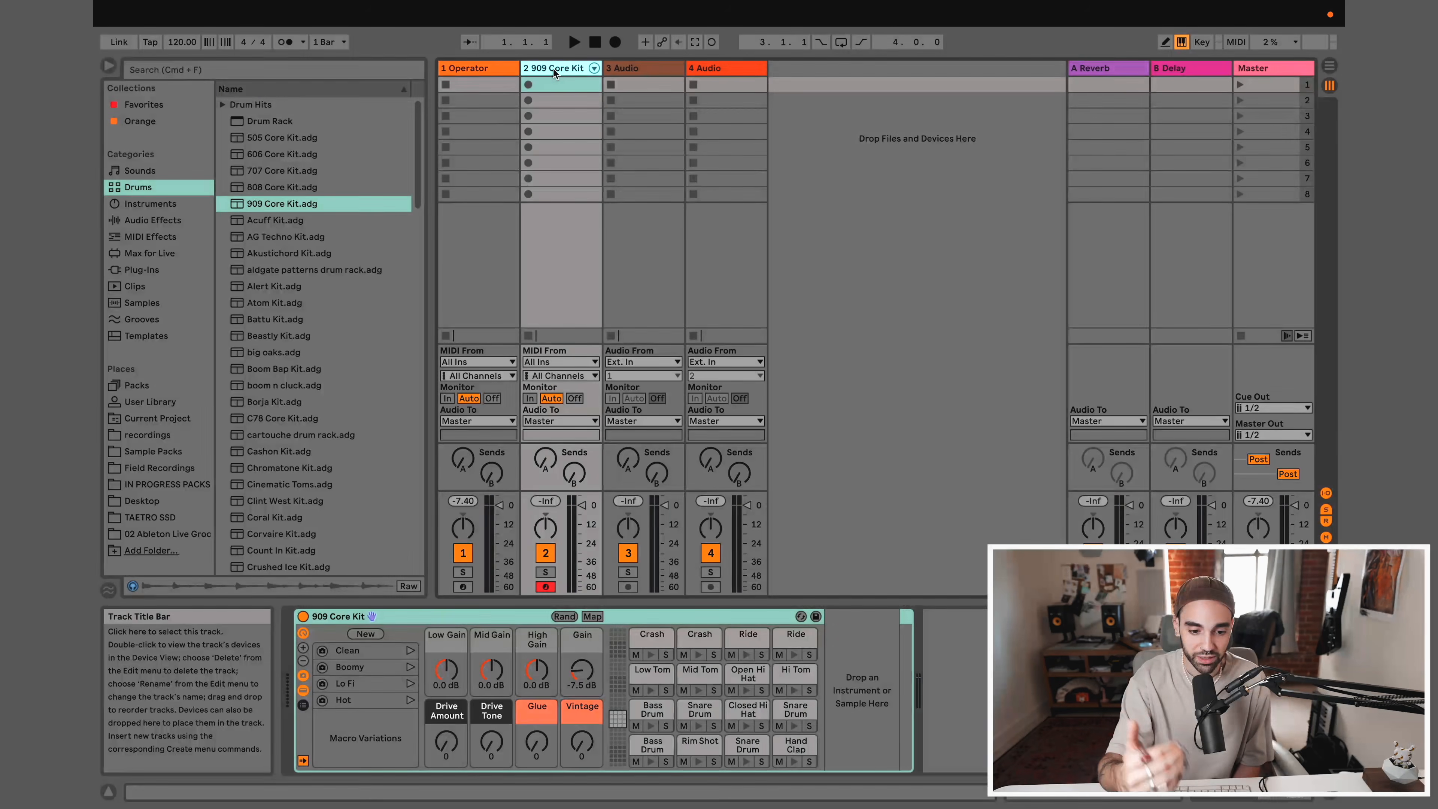
pyautogui.press('z')
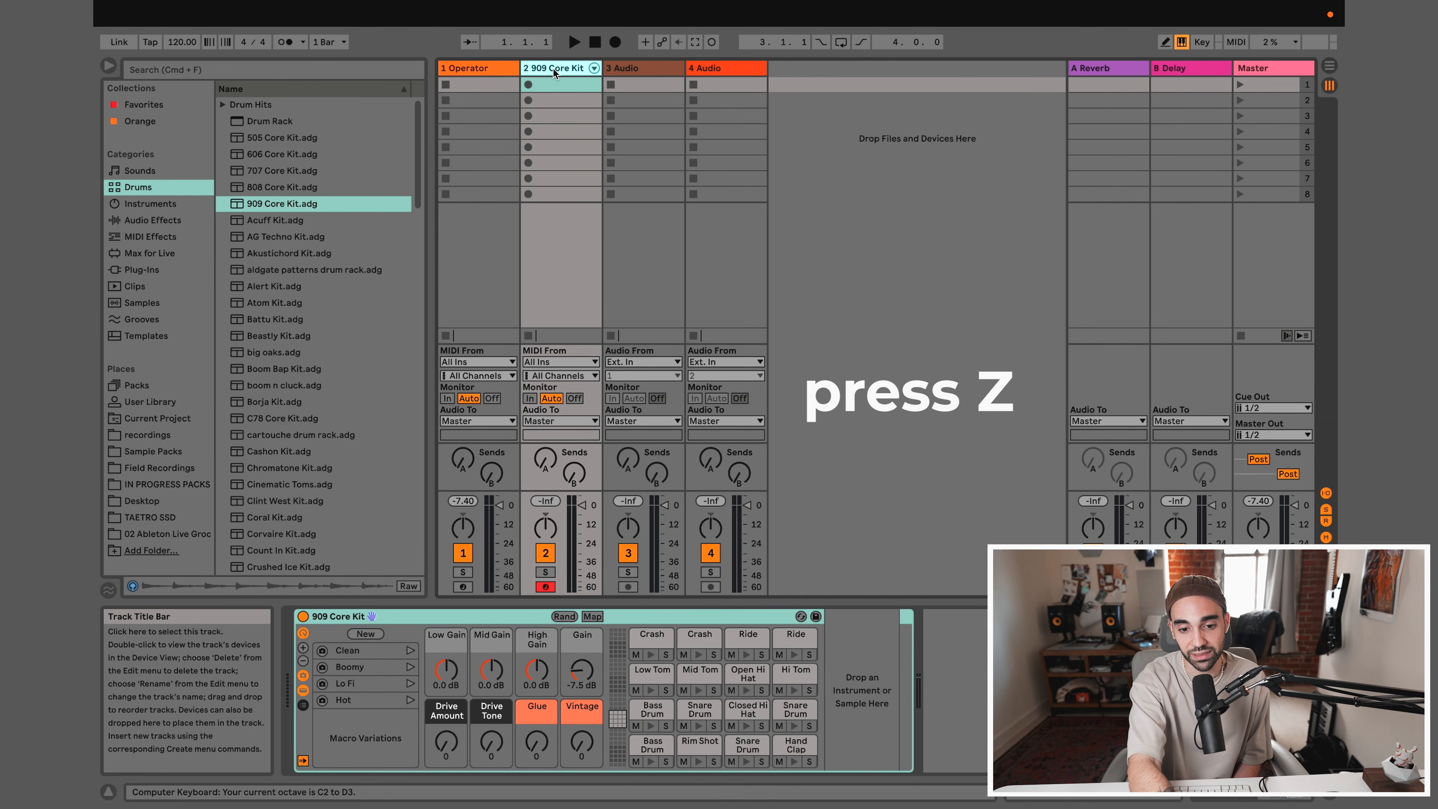
pyautogui.press('a')
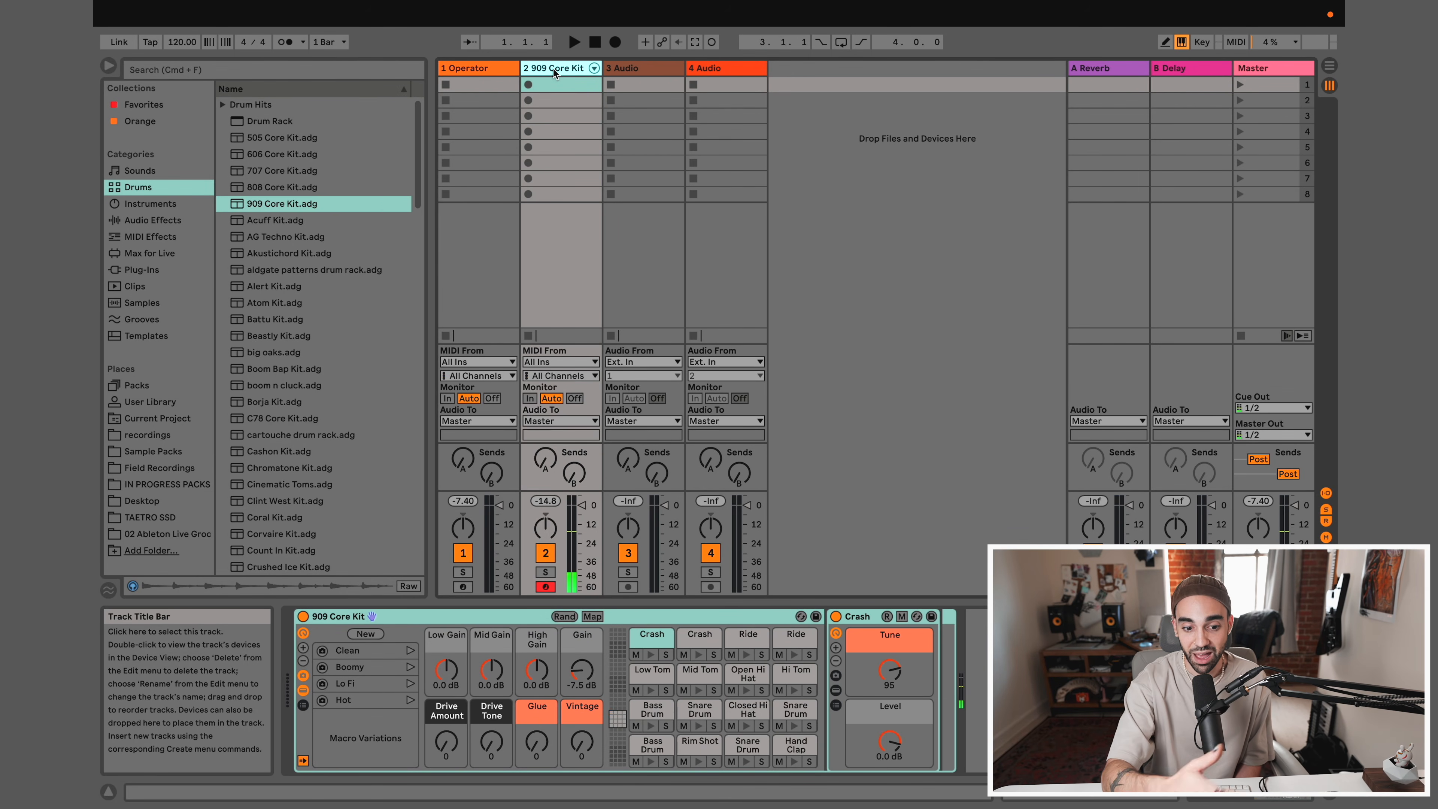
pyautogui.press('a')
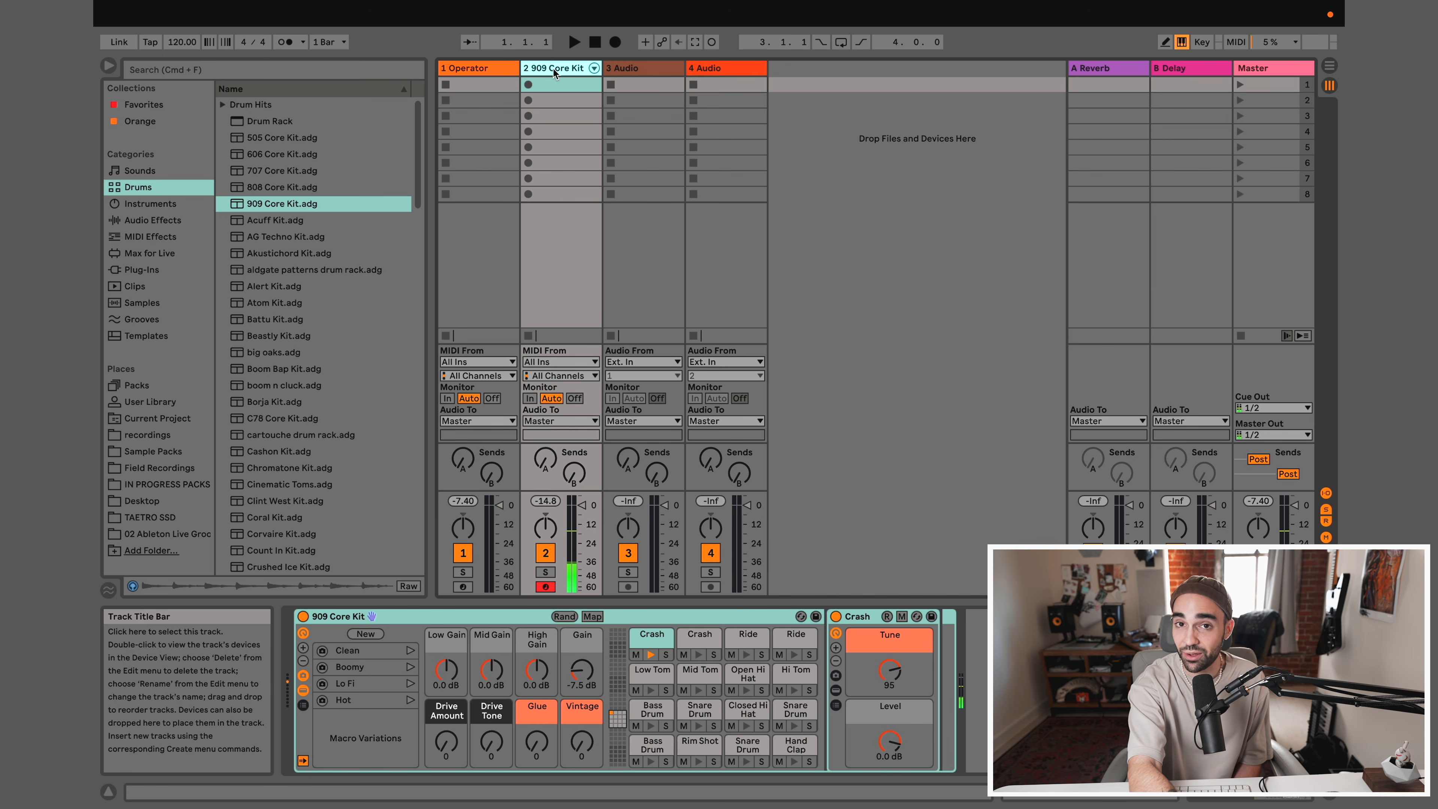
pyautogui.press('z')
pyautogui.press('a')
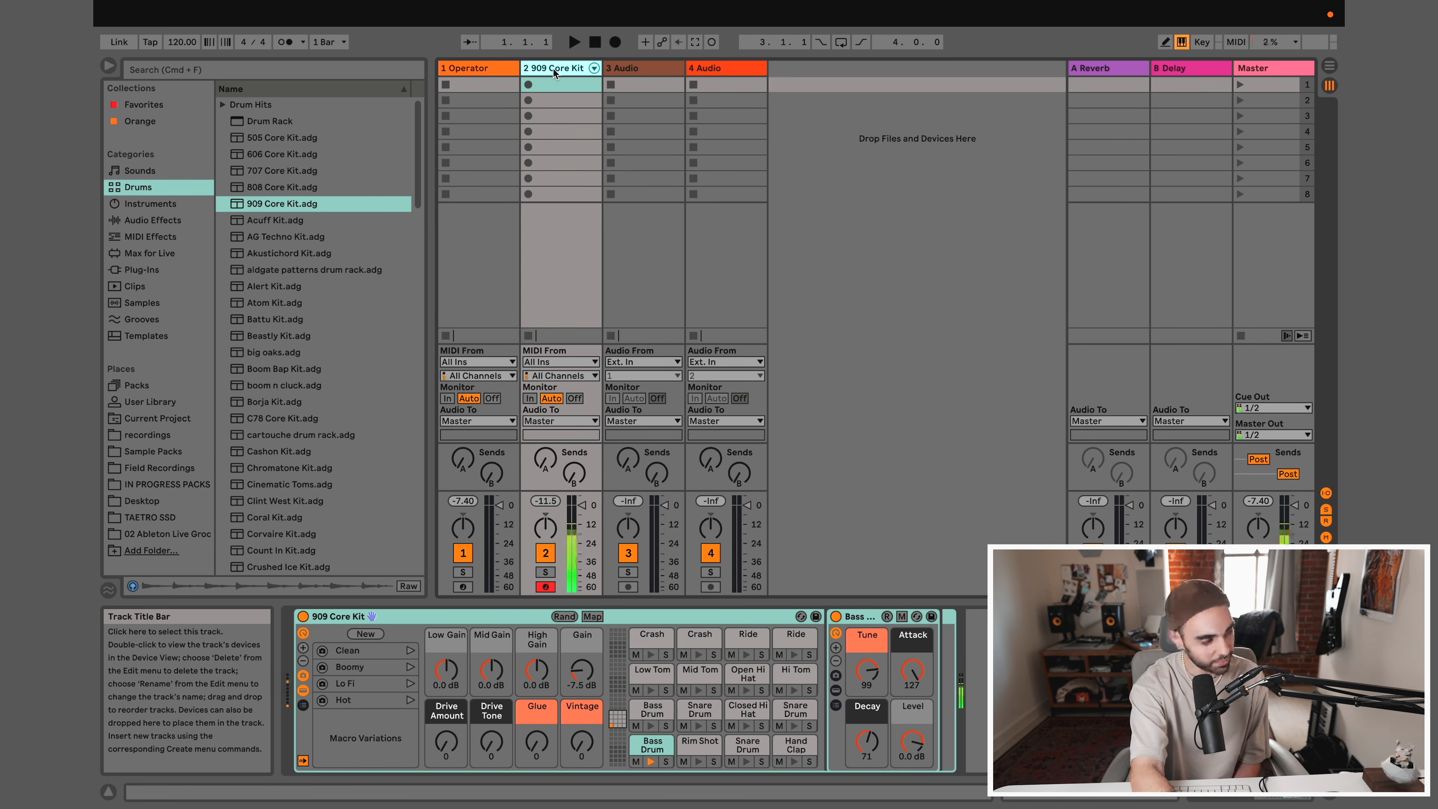
# Play an alternating bass drum and snare drum pattern on the 909 Core Kit from the computer keyboard
pyautogui.press('a')
pyautogui.press('a')
pyautogui.press('s')
pyautogui.press('a')
pyautogui.press('s')
pyautogui.press('a')
pyautogui.press('s')
pyautogui.press('a')
pyautogui.press('s')
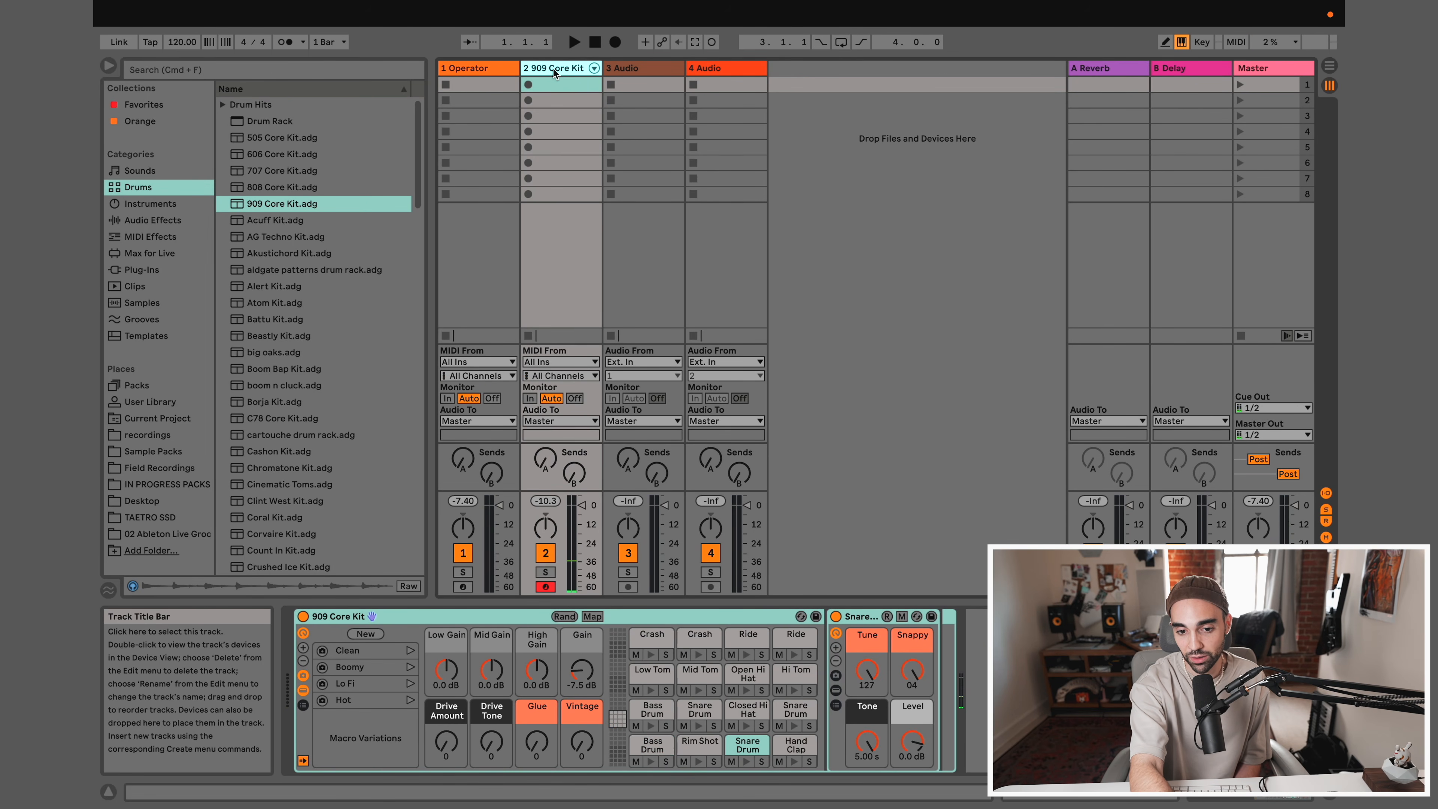
# Play up and back down through the 909 Core Kit's pads, from the bass drum to the toms
pyautogui.press('a')
pyautogui.press('s')
pyautogui.press('d')
pyautogui.press('f')
pyautogui.press('g')
pyautogui.press('h')
pyautogui.press('j')
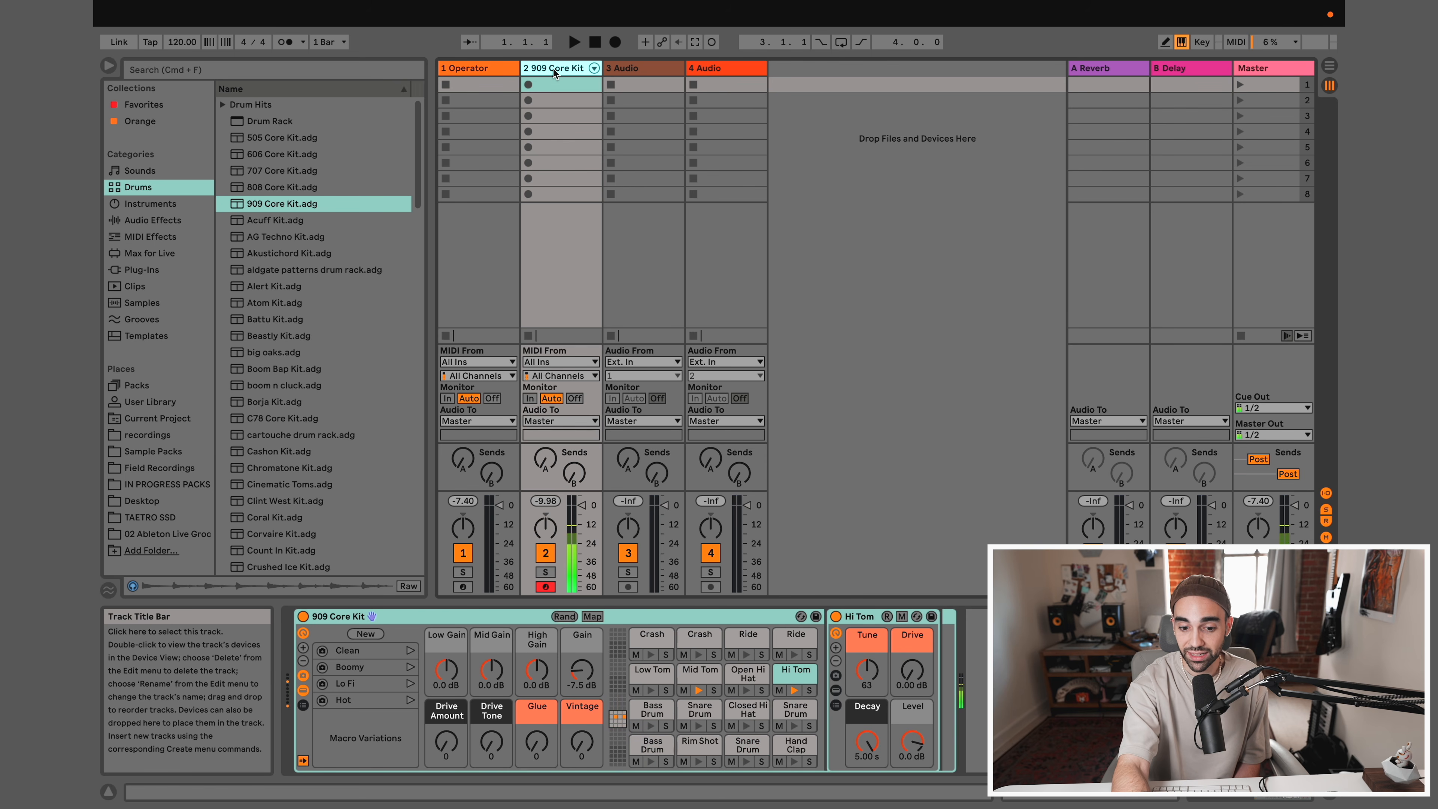
pyautogui.press('h')
pyautogui.press('g')
pyautogui.press('f')
pyautogui.press('d')
pyautogui.press('s')
pyautogui.press('a')
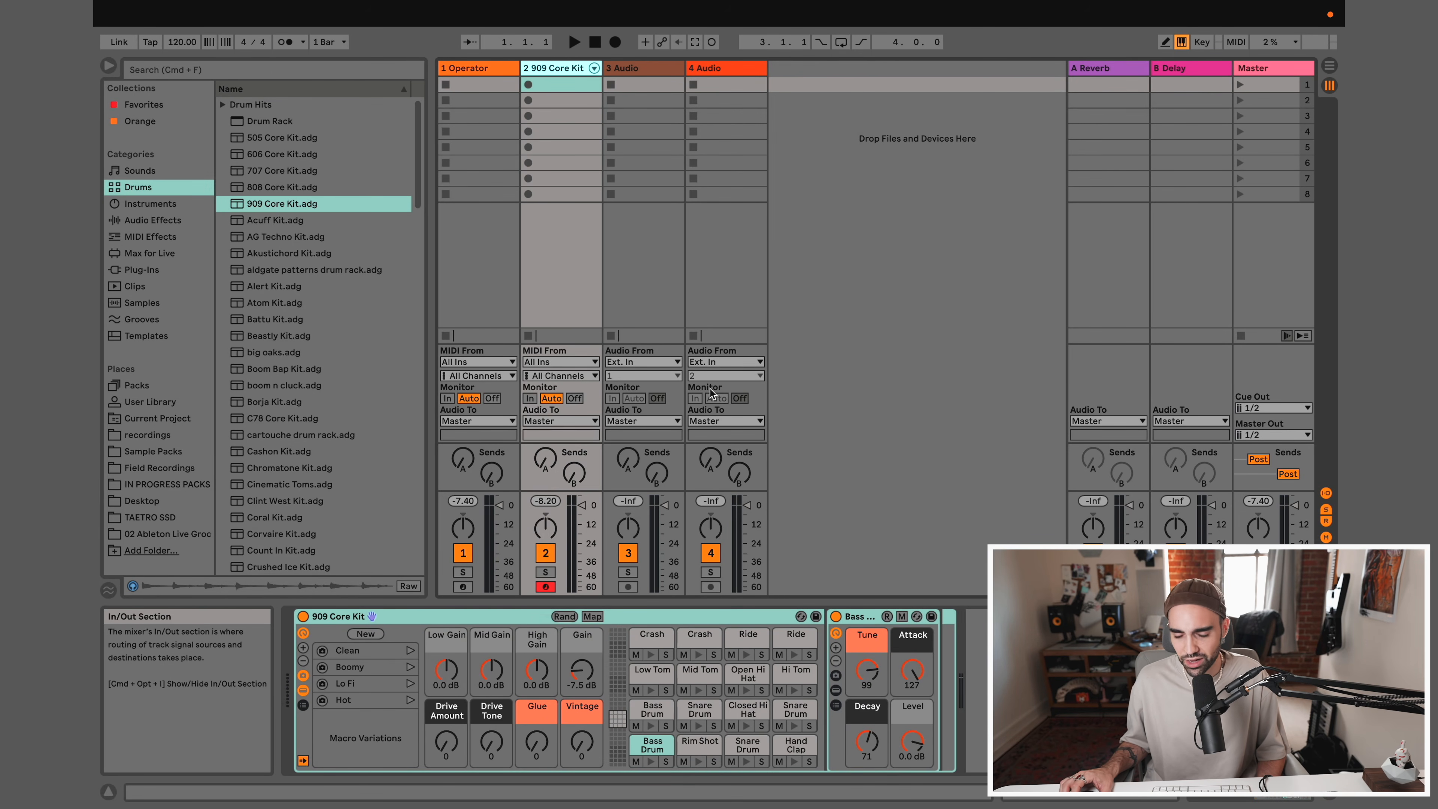
# Hide the mixer's In/Out section, and fold the Info View away and restore it
pyautogui.click(1326, 494)
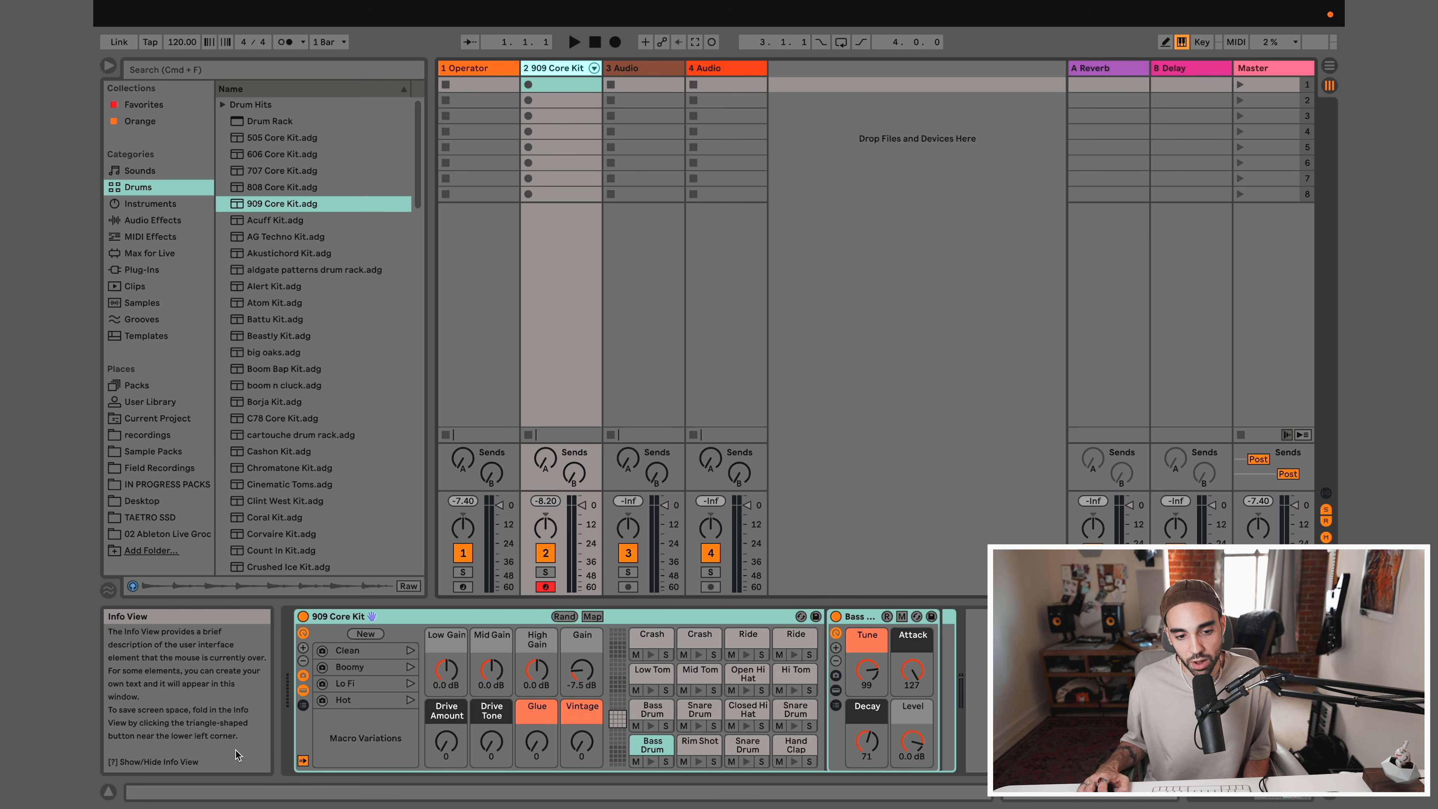
pyautogui.click(109, 793)
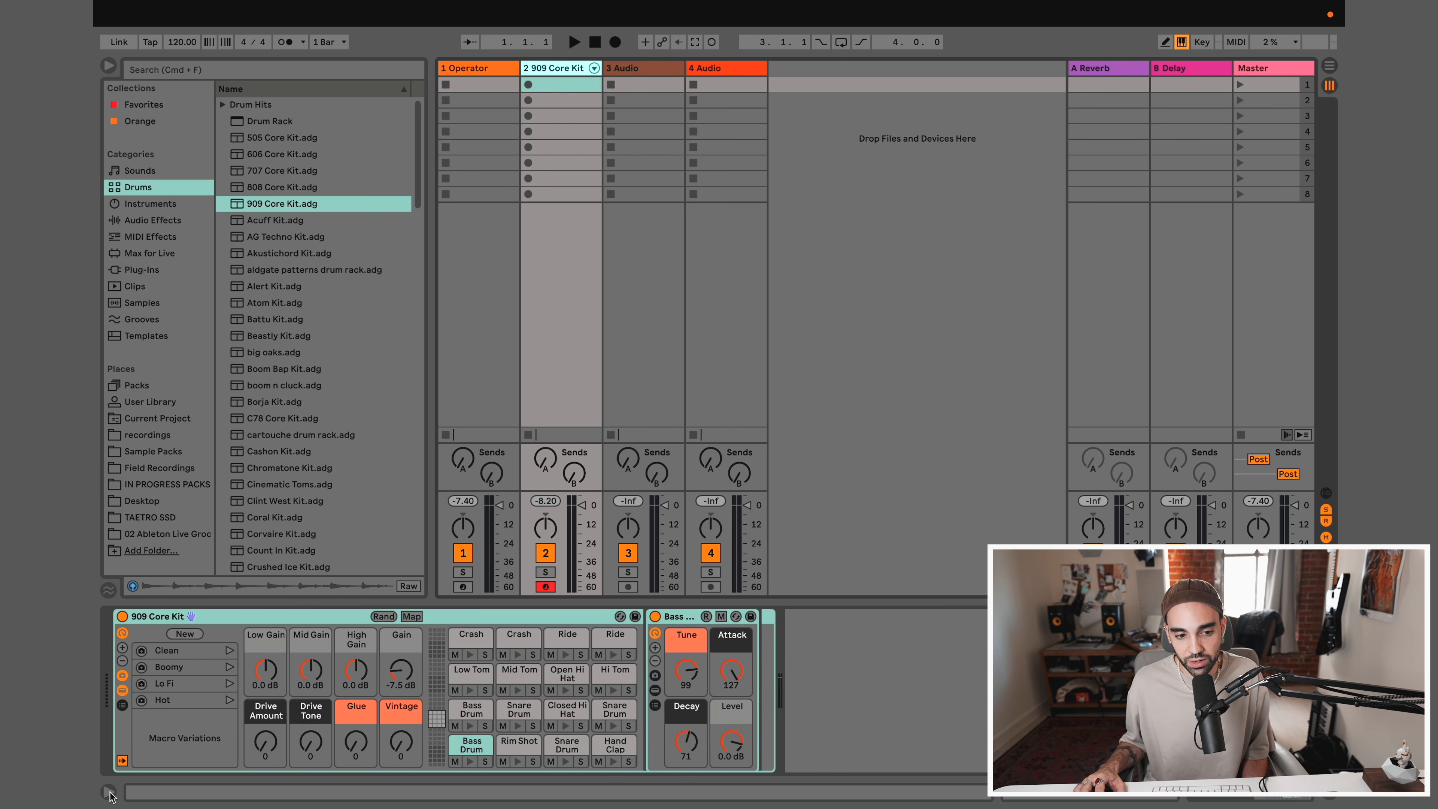
pyautogui.click(110, 793)
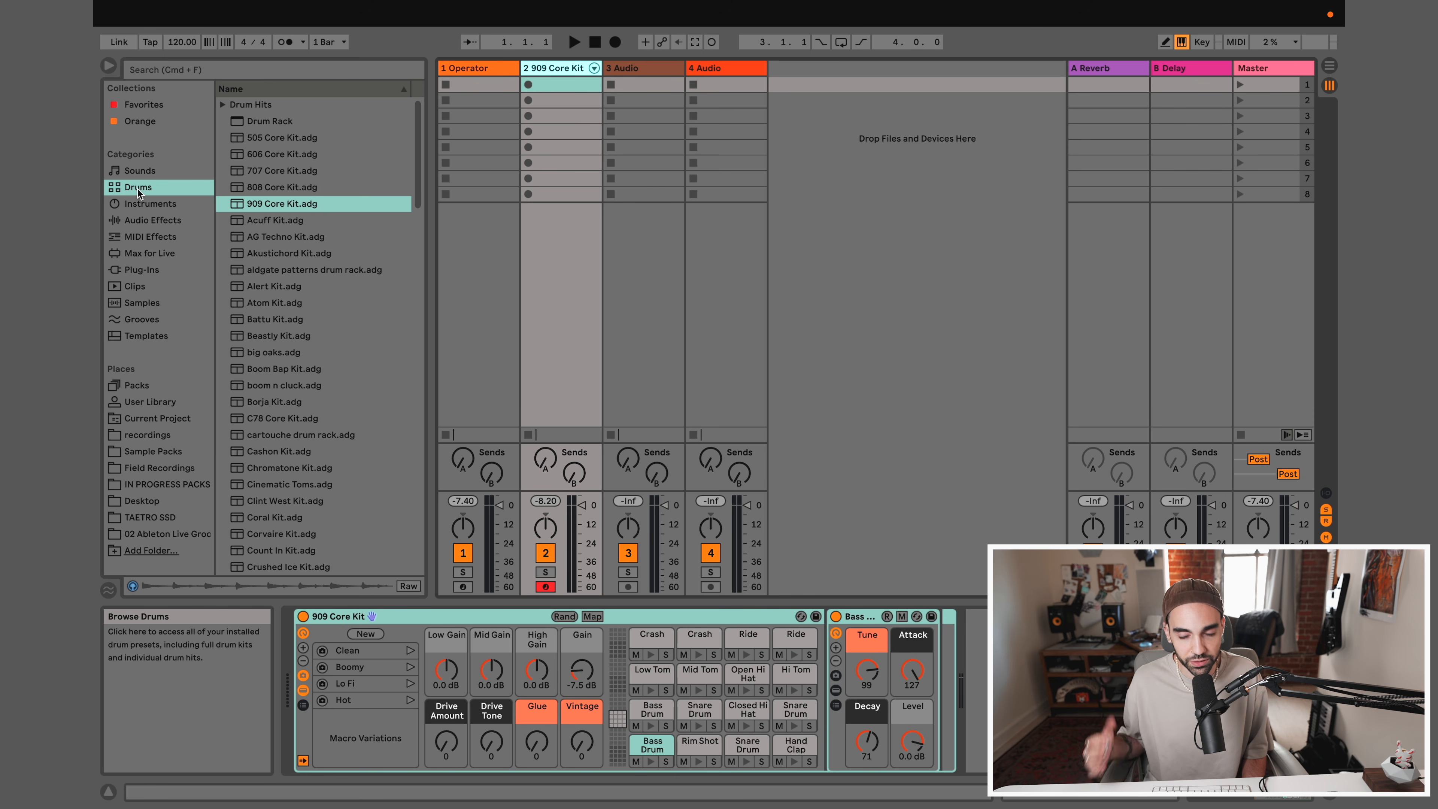
# Select the first audio track and its first clip slot
pyautogui.click(663, 68)
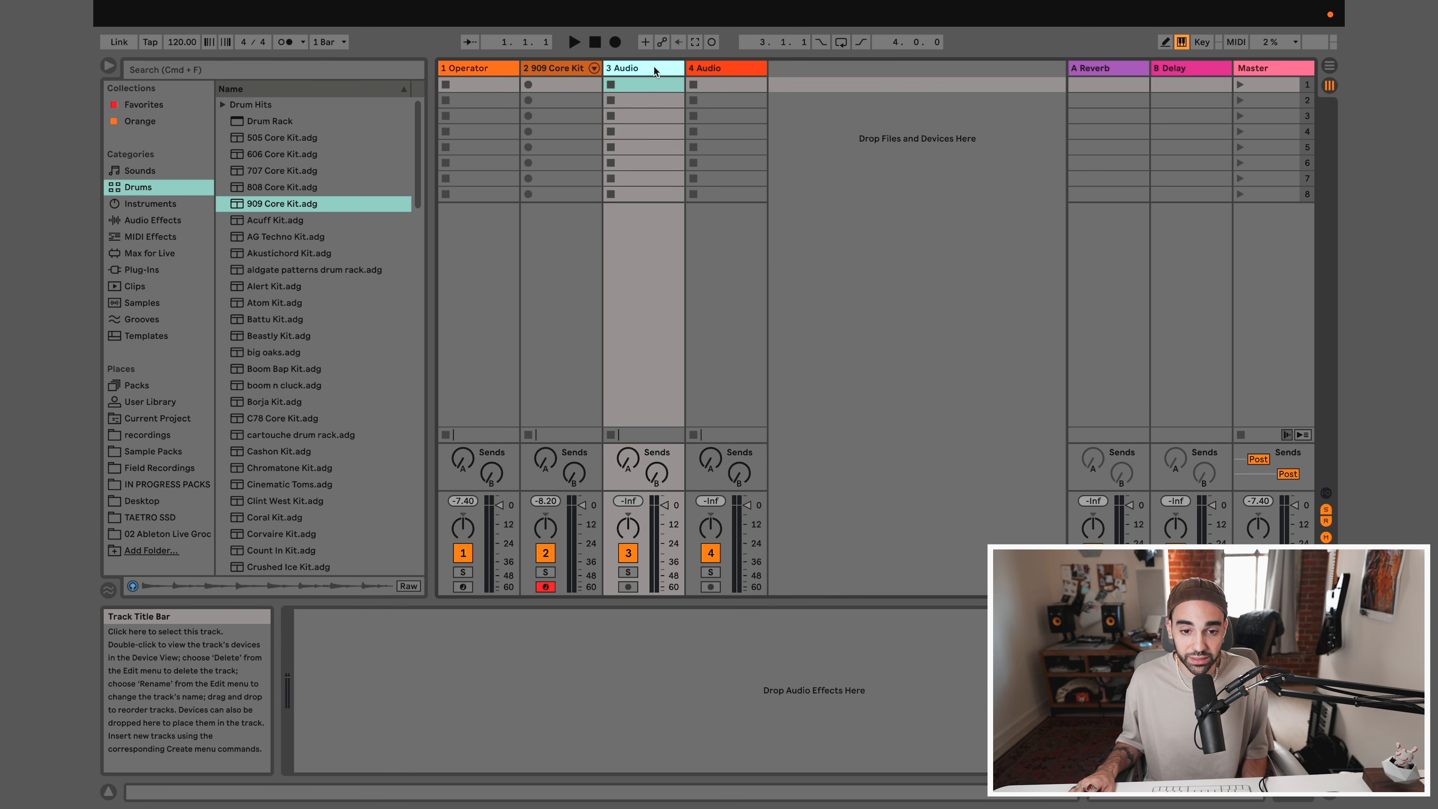
pyautogui.click(652, 84)
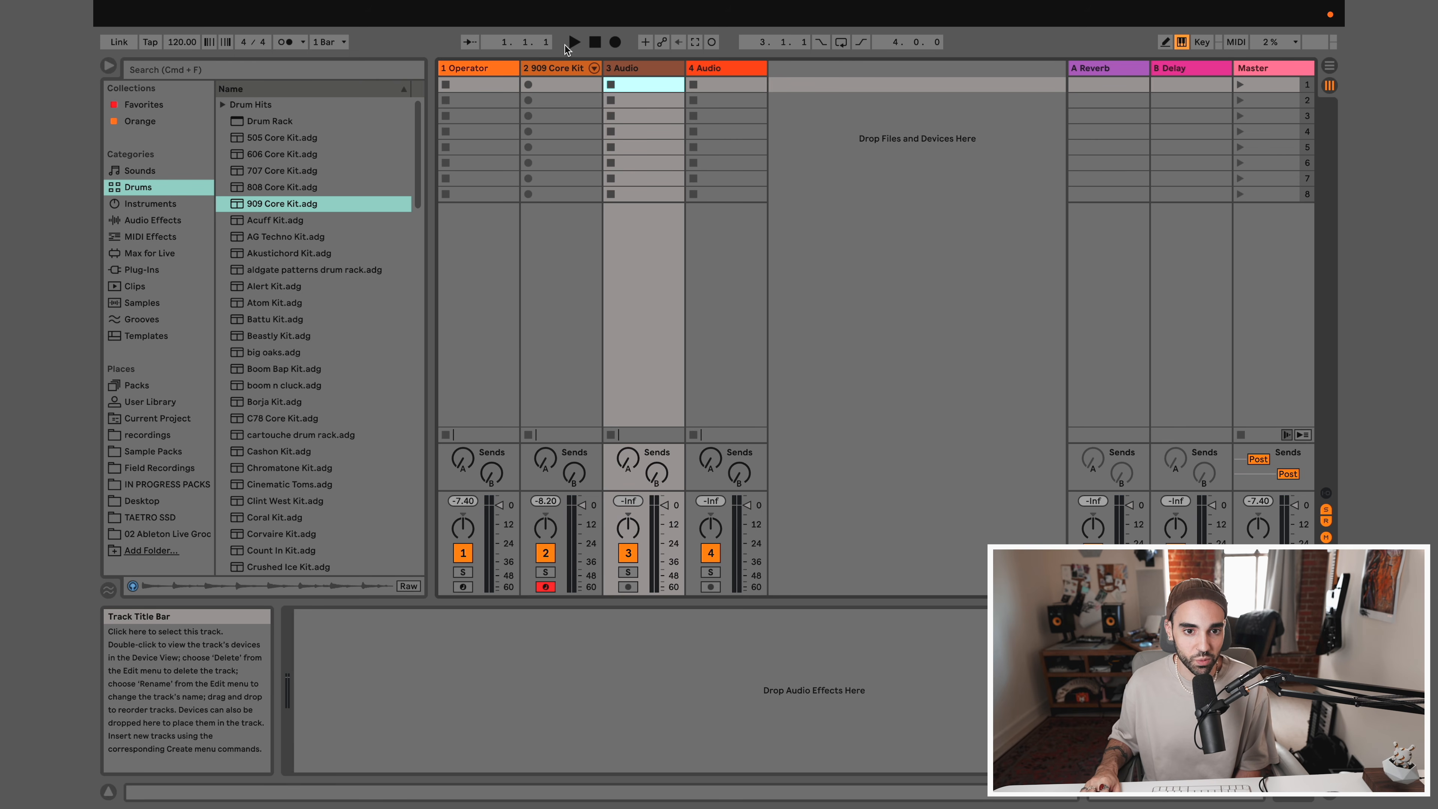
# Return to the record-armed 909 Core Kit track and play its bass drum and snare pads
pyautogui.click(553, 69)
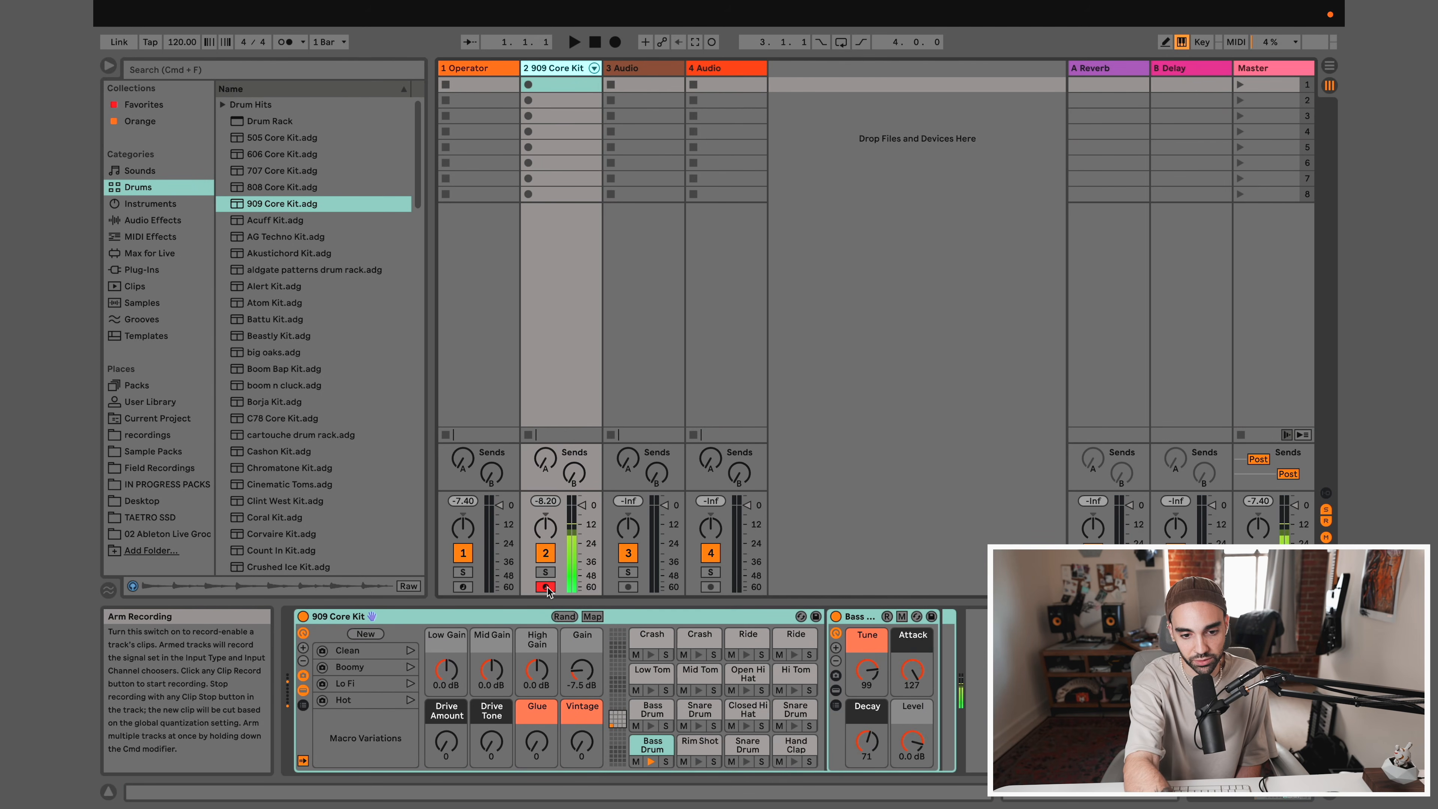
pyautogui.press('f')
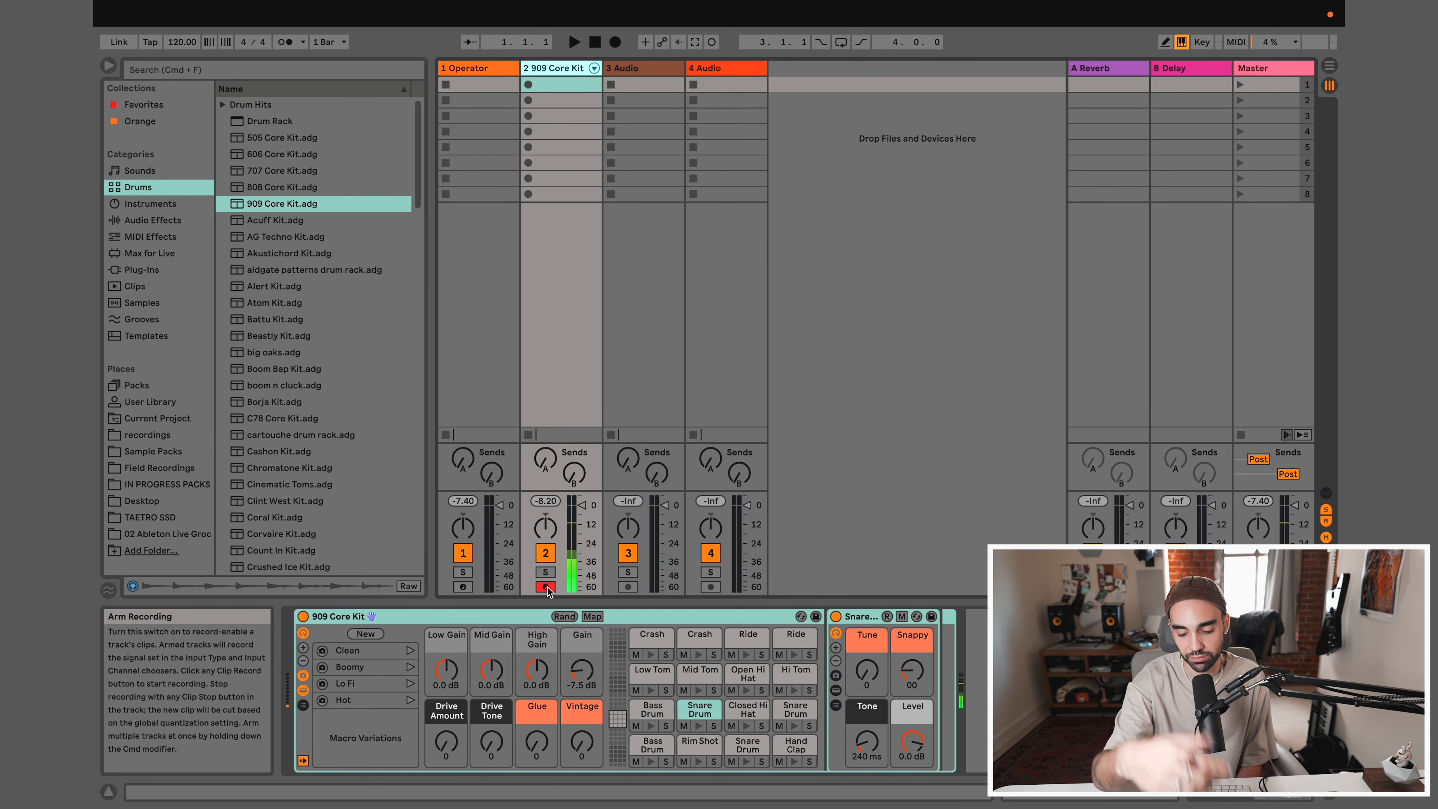
pyautogui.press('a')
pyautogui.press('w')
pyautogui.press('s')
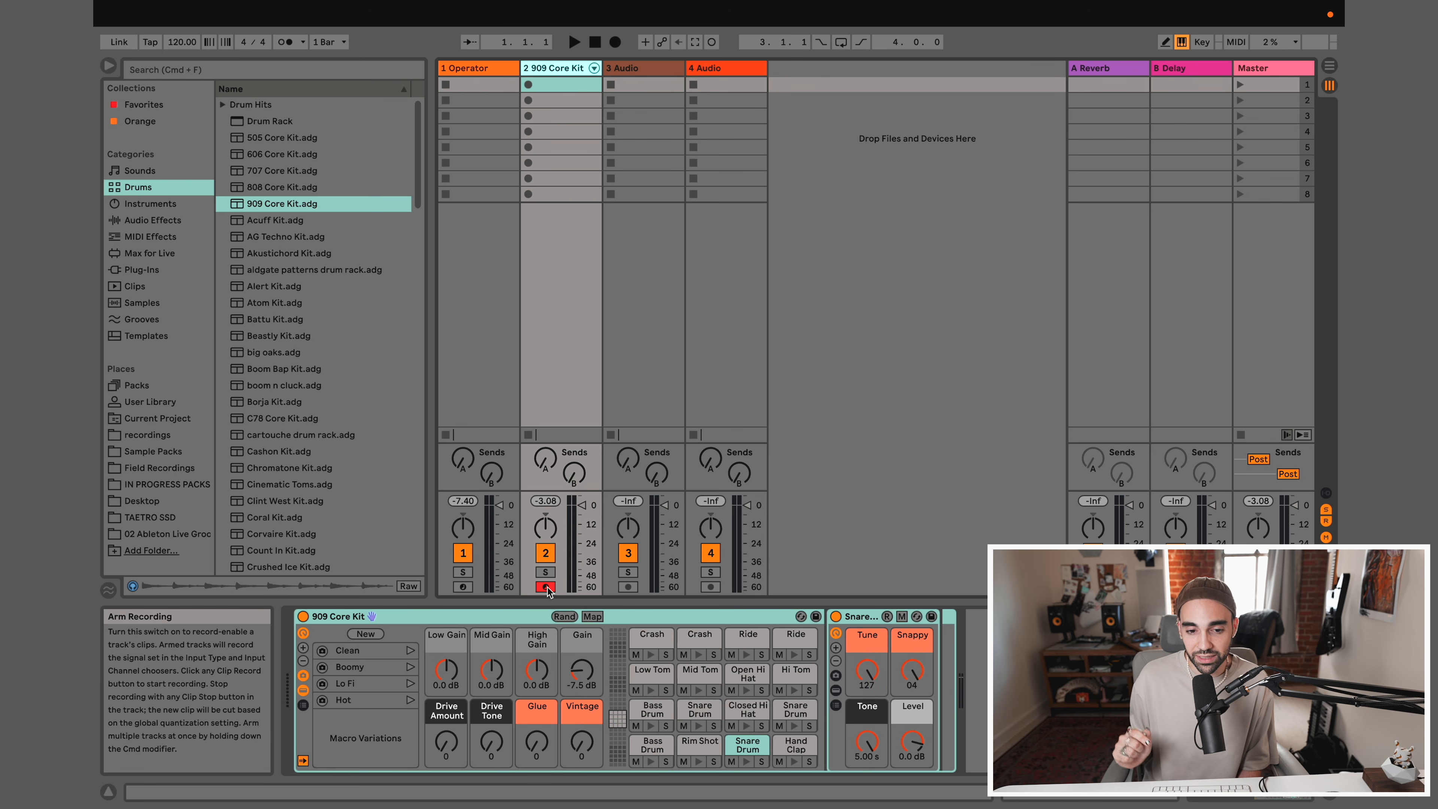
# Arm the Operator track and play it with the computer keyboard's octave range raised to C4 to D5
pyautogui.click(468, 587)
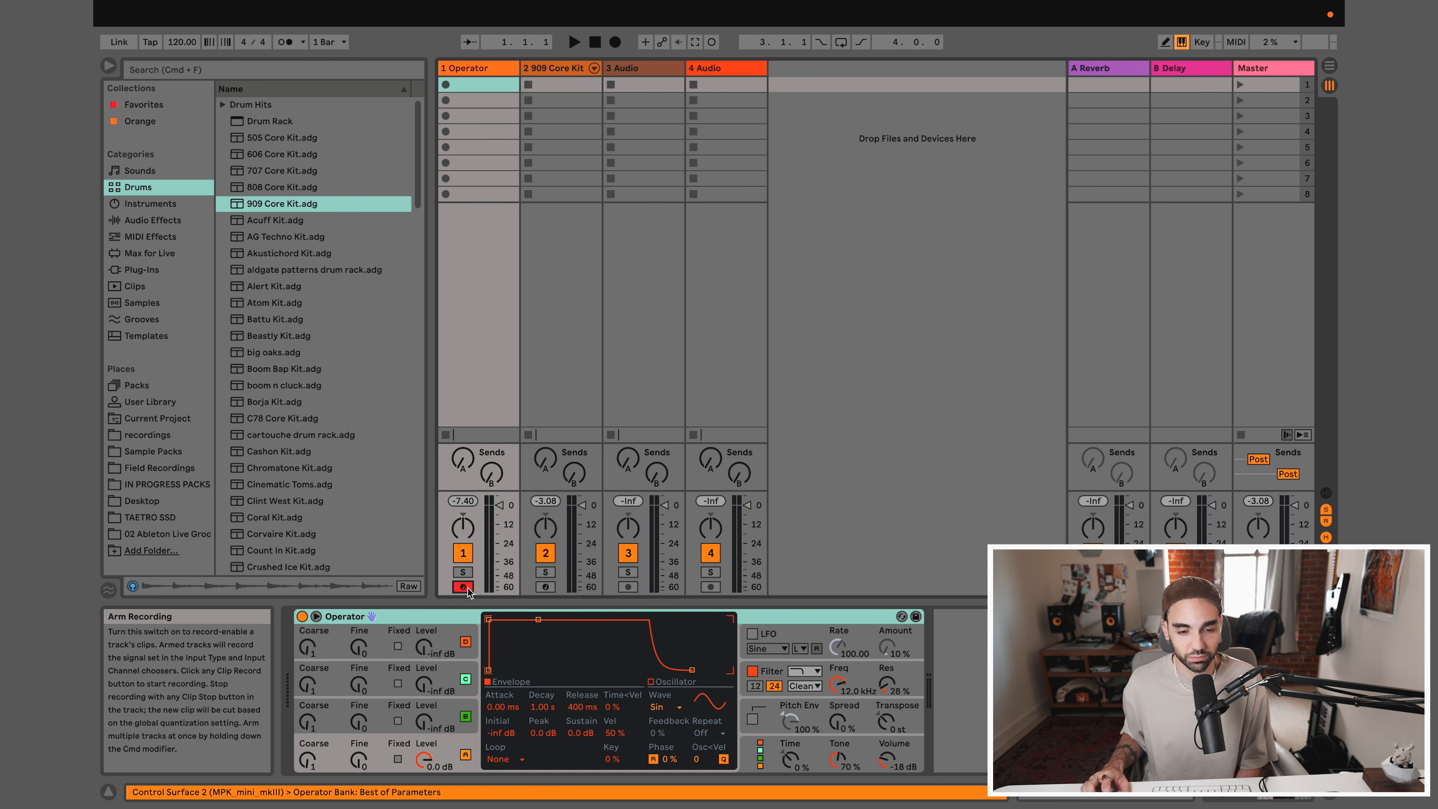
pyautogui.press('a')
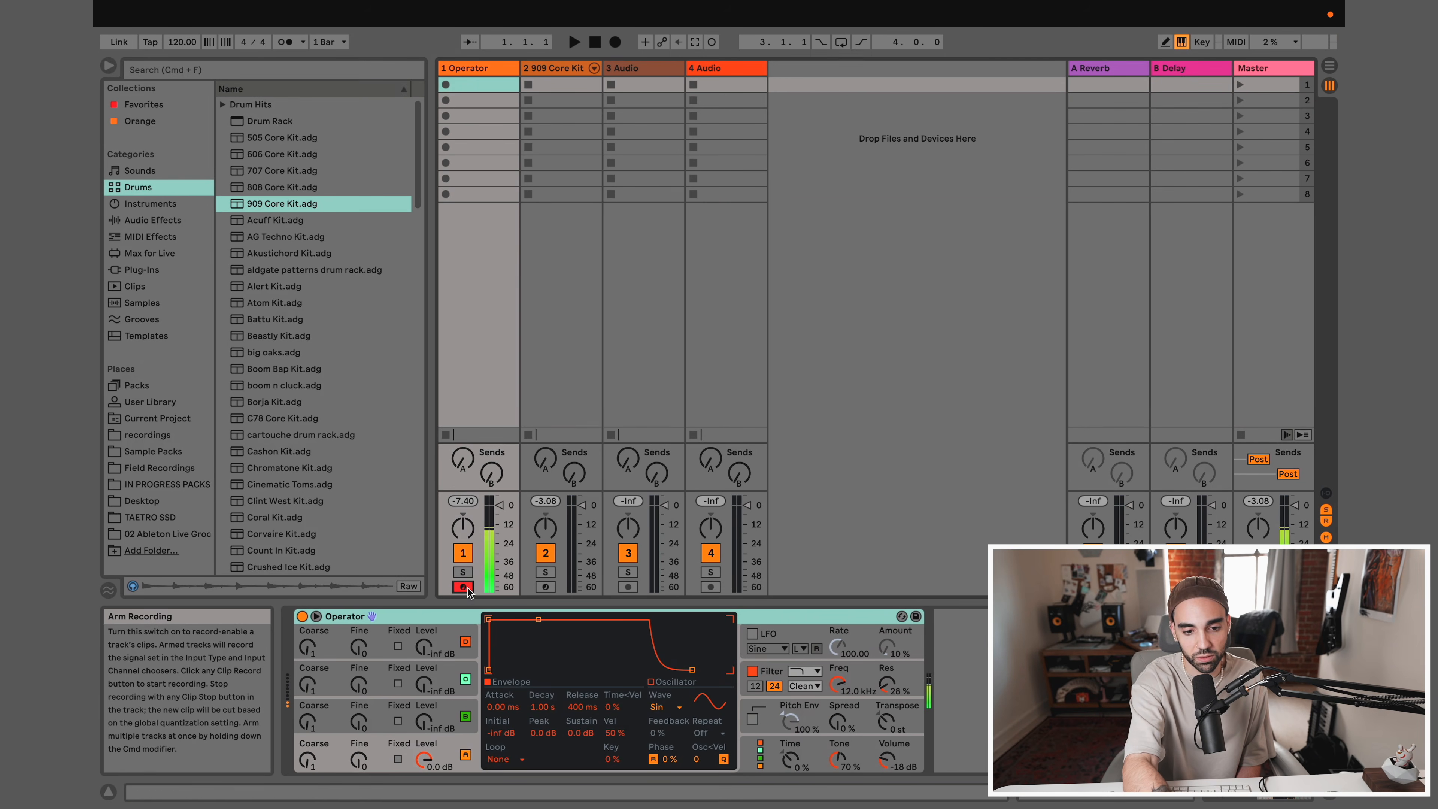
pyautogui.press('x')
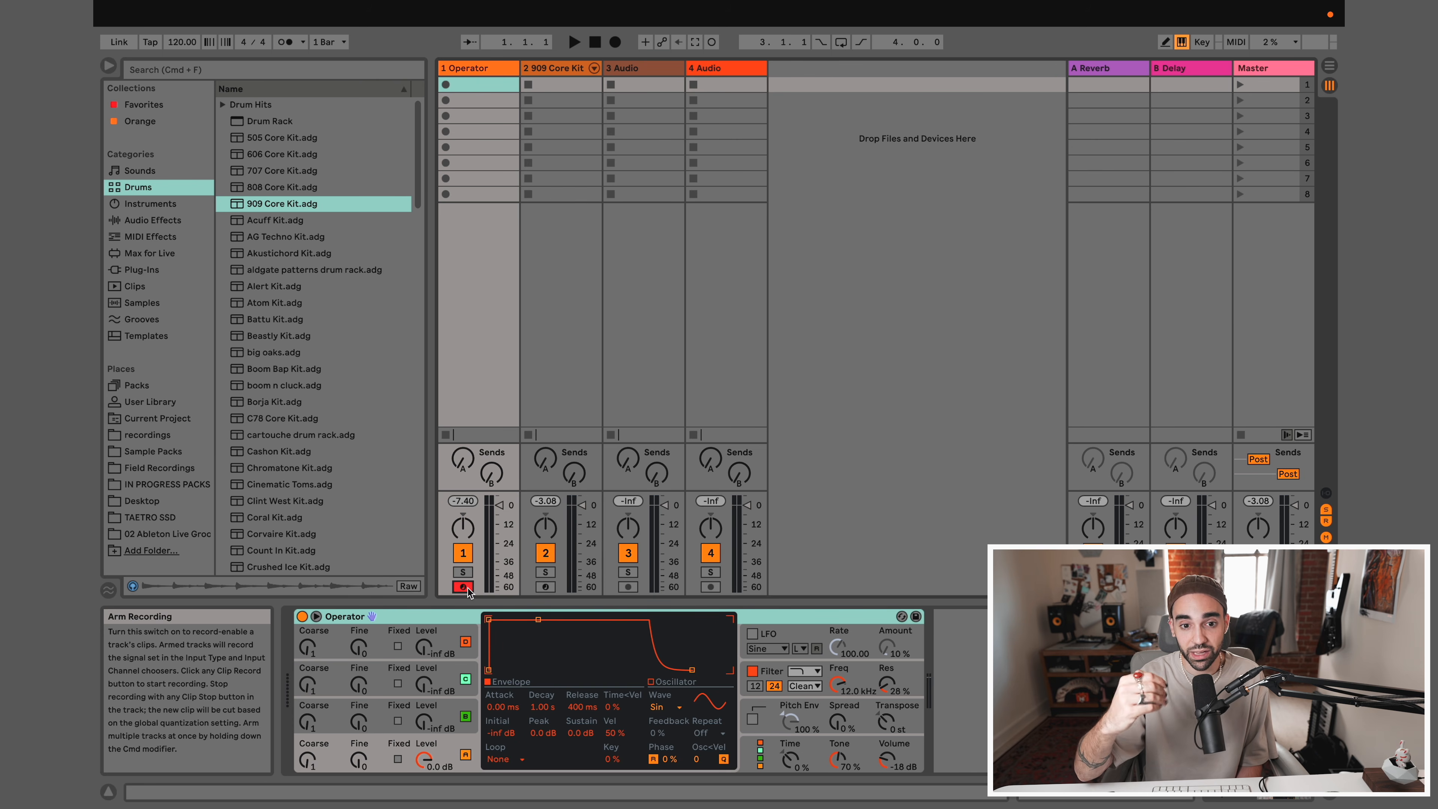
pyautogui.press('x')
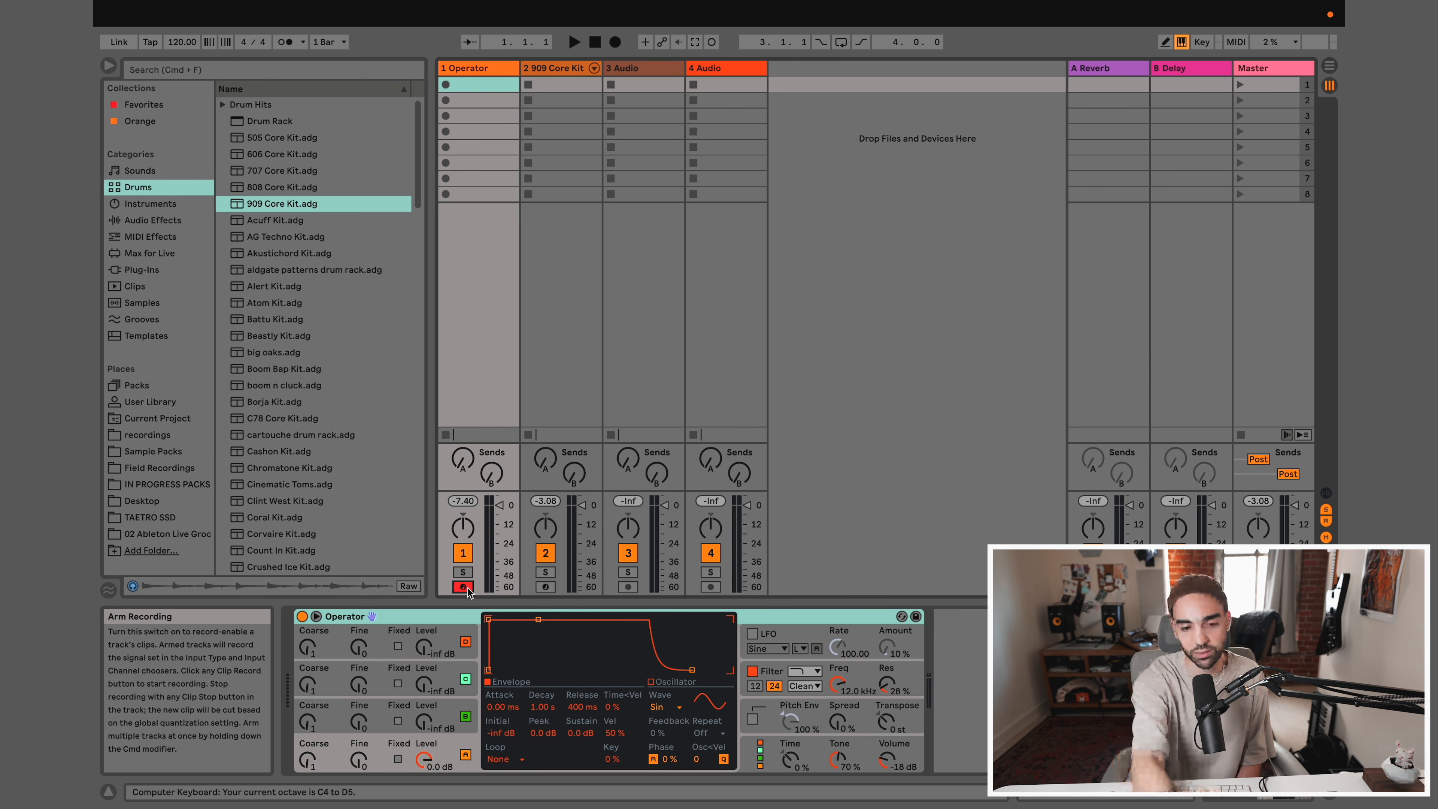
pyautogui.press('a')
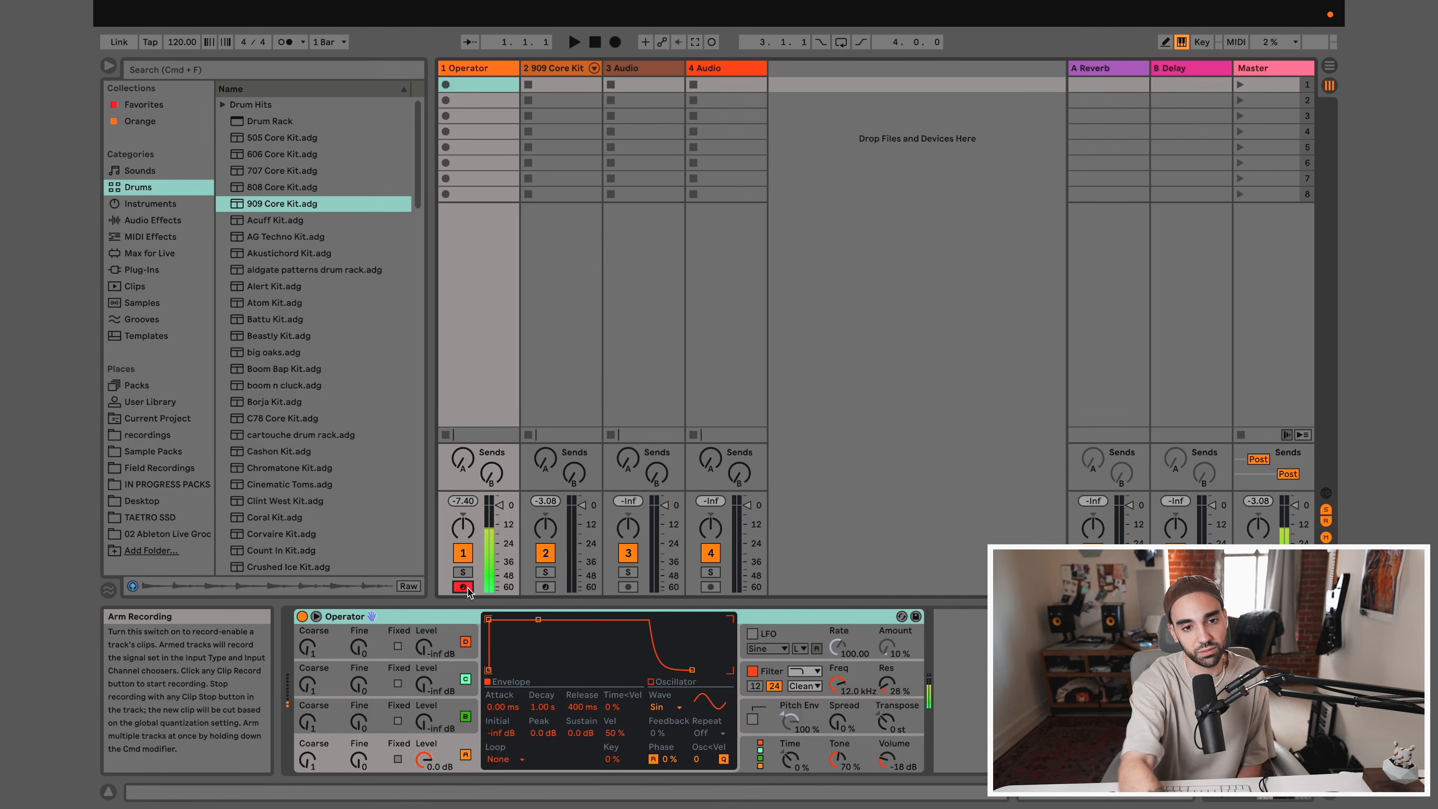
# Arm the 909 Core Kit track to play a few drum hits, and switch record arming back to the Operator track
pyautogui.click(544, 587)
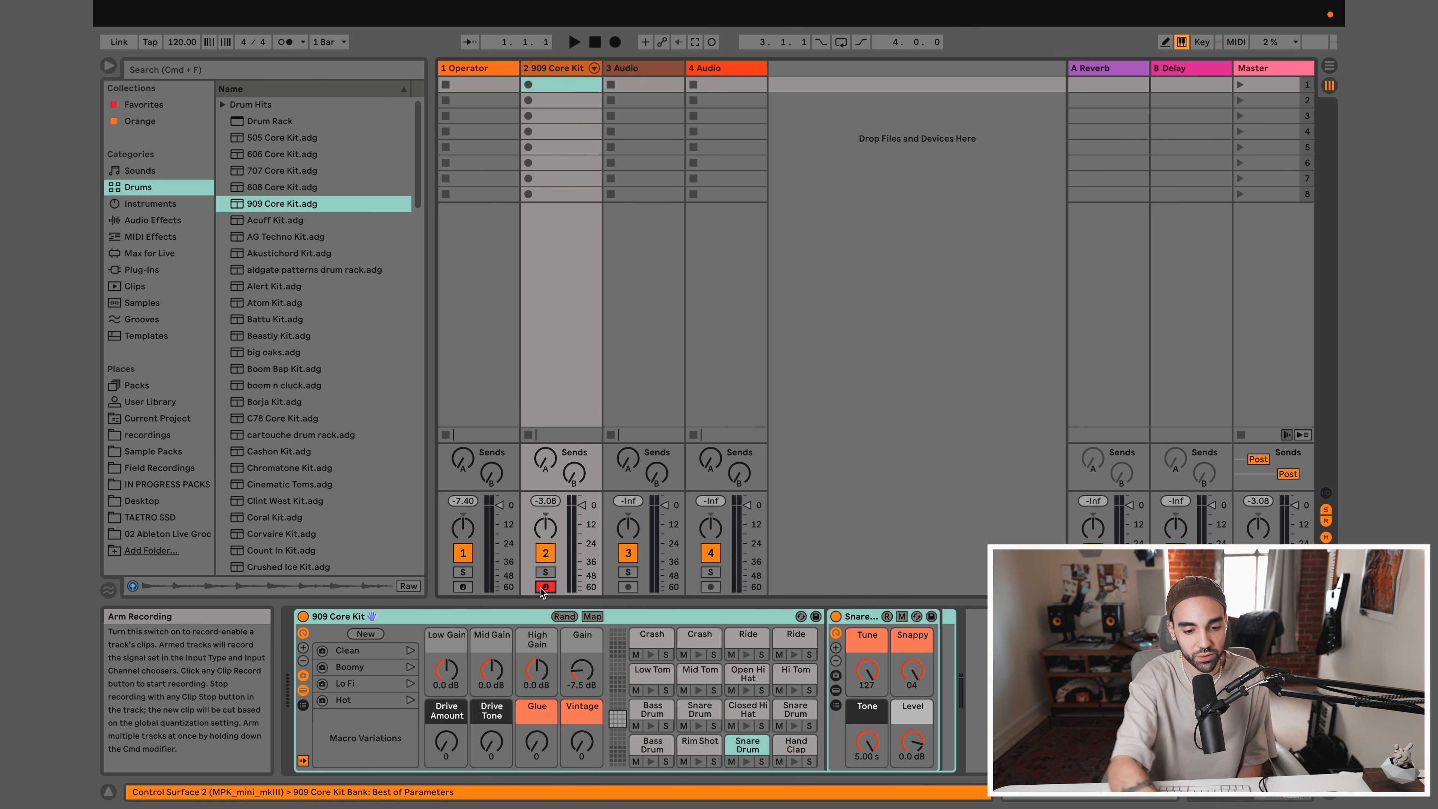
pyautogui.press('a')
pyautogui.press('s')
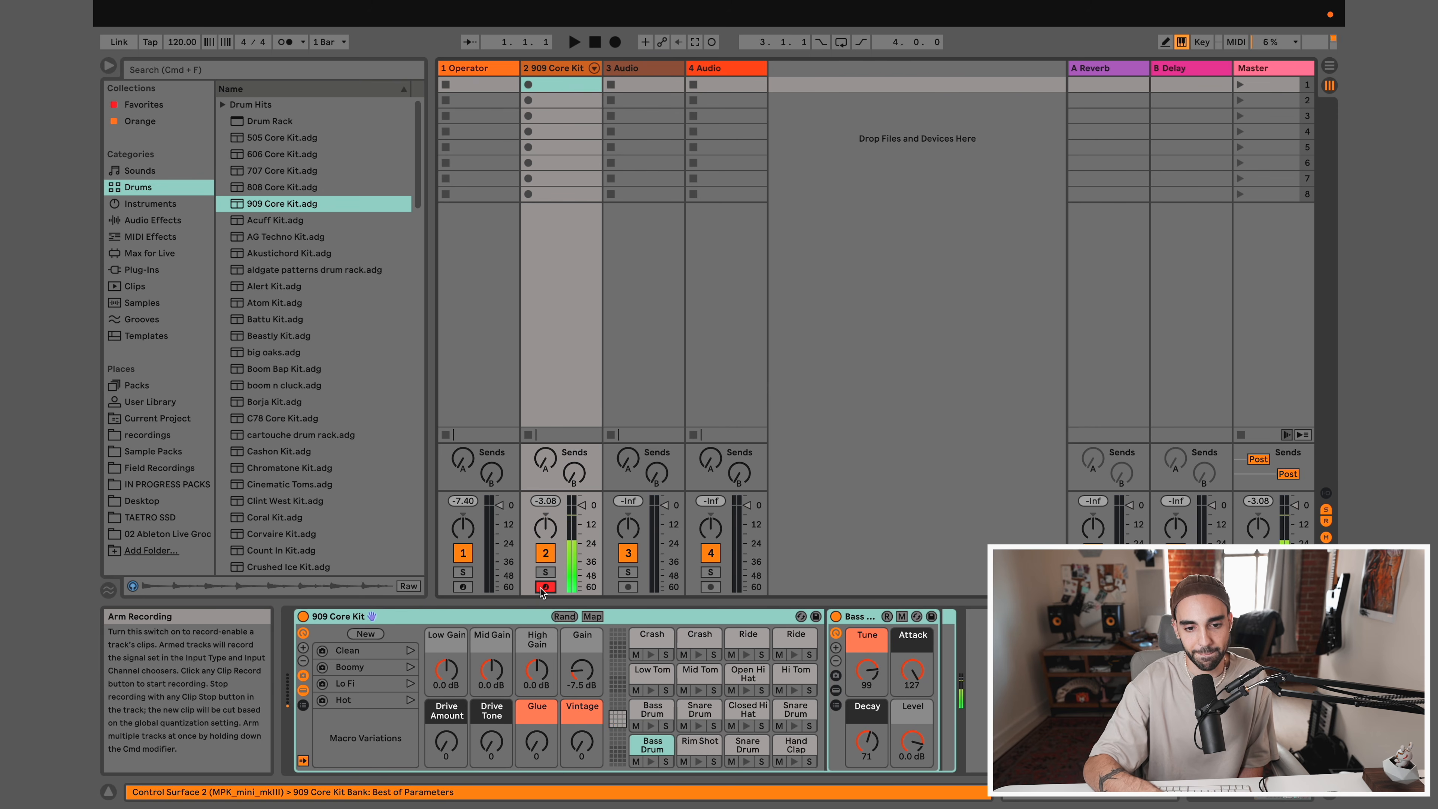
pyautogui.click(462, 587)
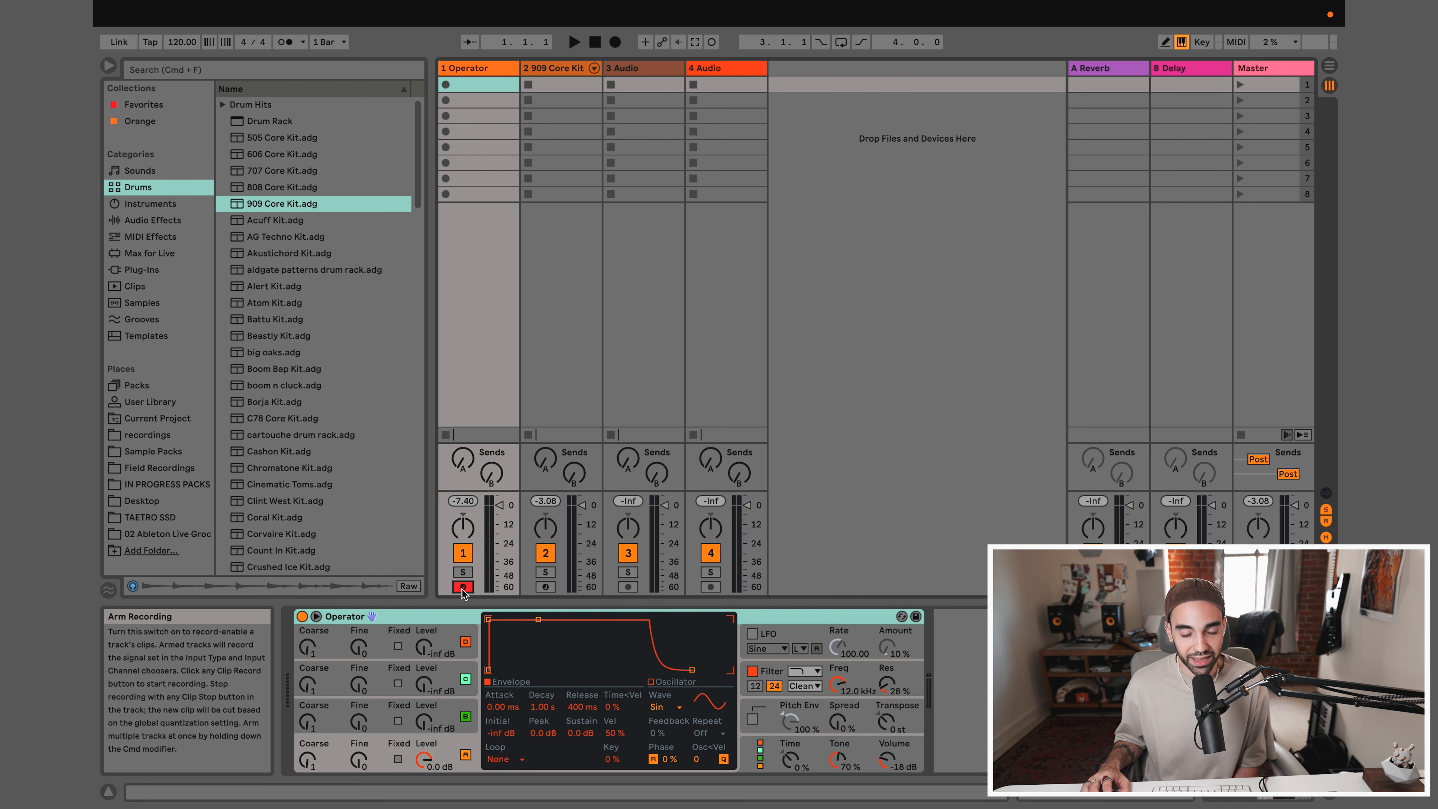
pyautogui.click(463, 586)
pyautogui.click(462, 586)
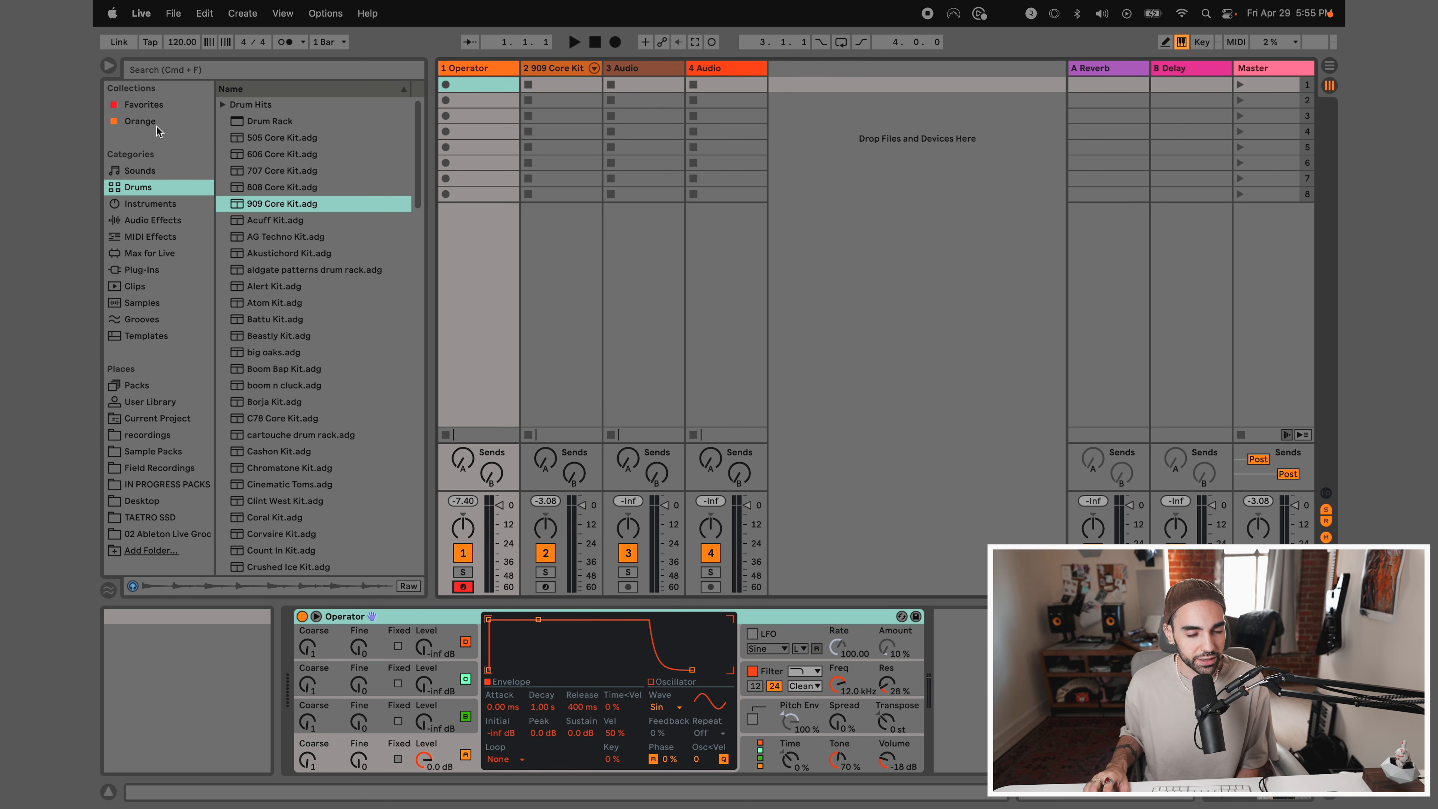
# Browse the Instruments category and expand Operator's preset folders down to the Mallets presets
pyautogui.click(154, 204)
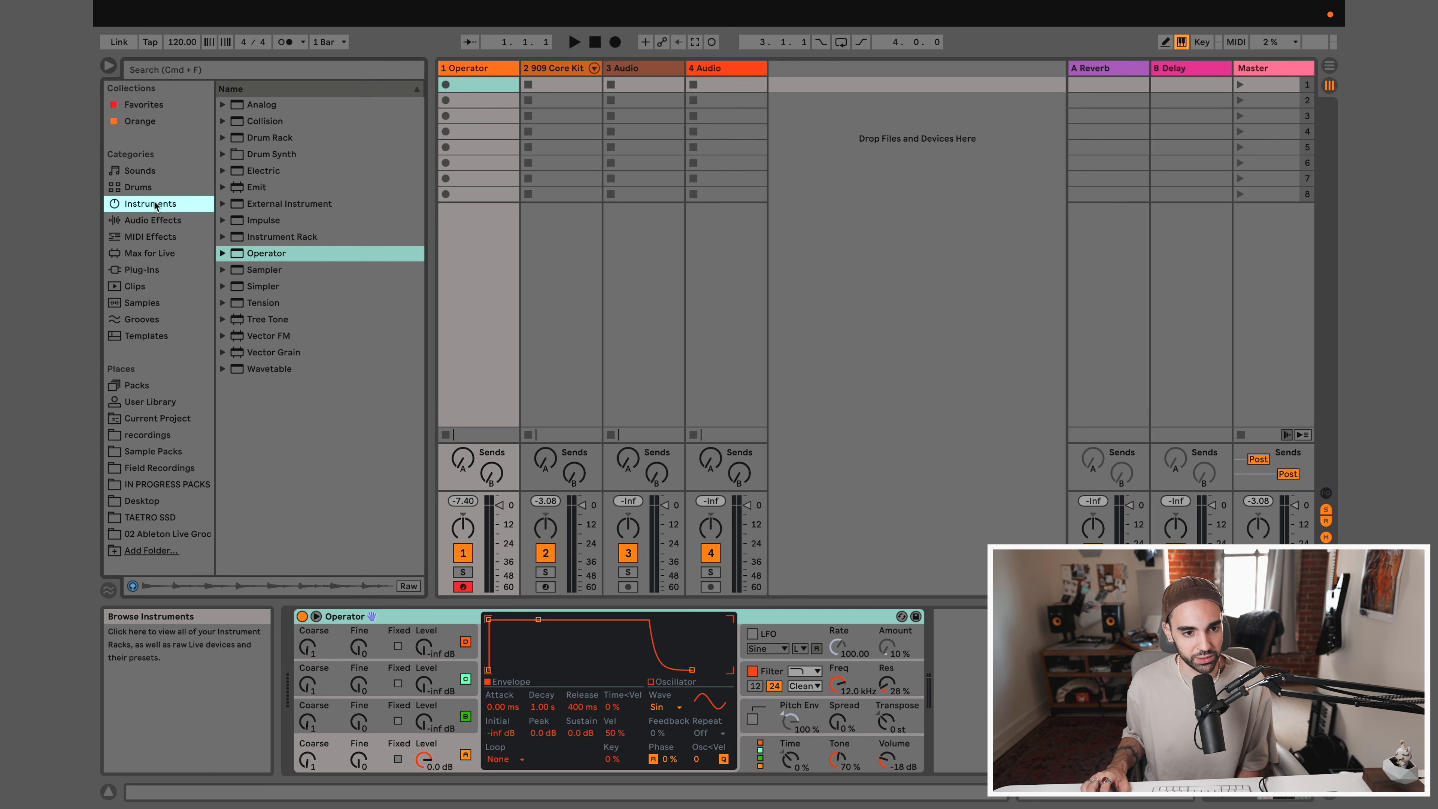
pyautogui.moveTo(242, 258)
pyautogui.mouseDown()
pyautogui.moveTo(265, 264)
pyautogui.moveTo(461, 191)
pyautogui.moveTo(266, 256)
pyautogui.mouseUp()
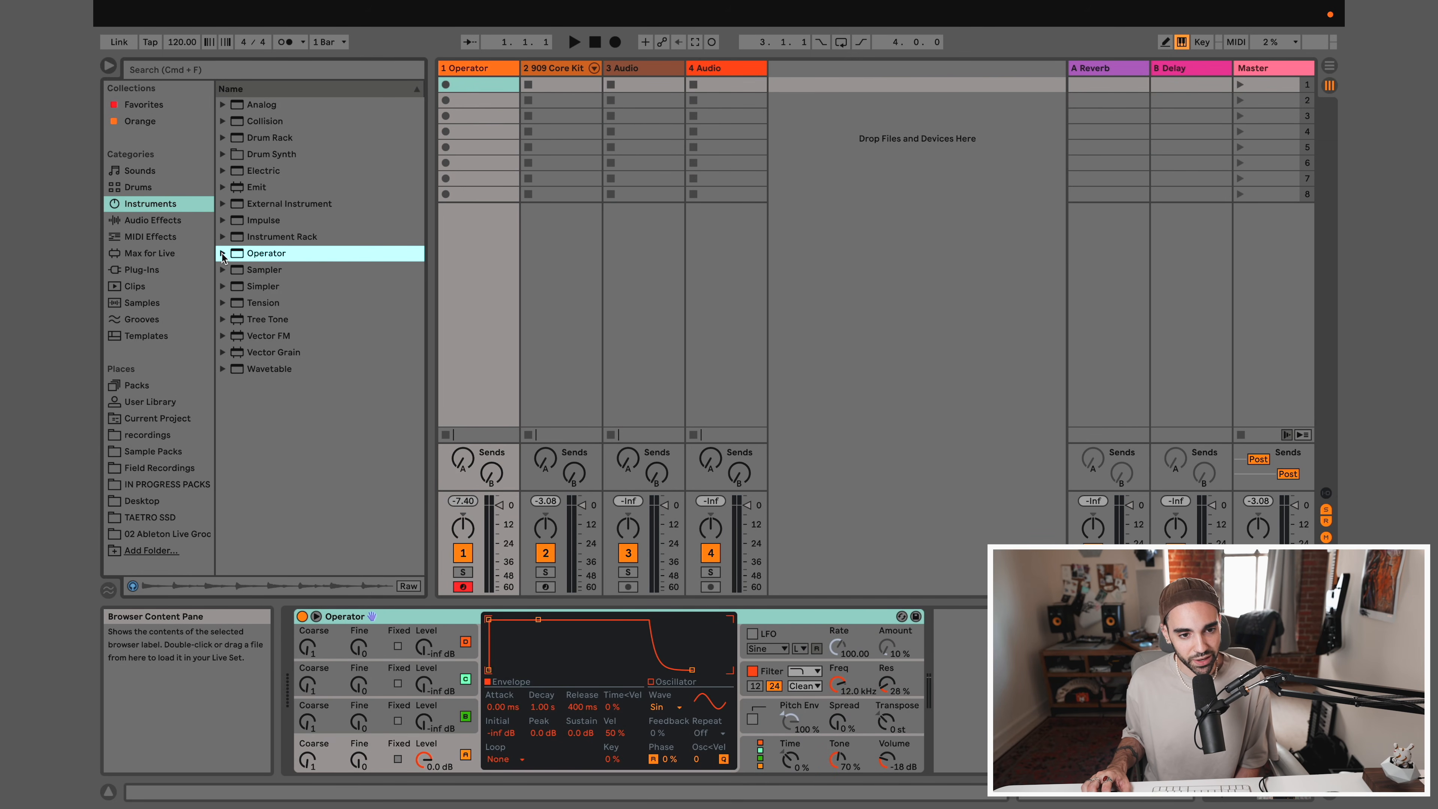
pyautogui.click(223, 254)
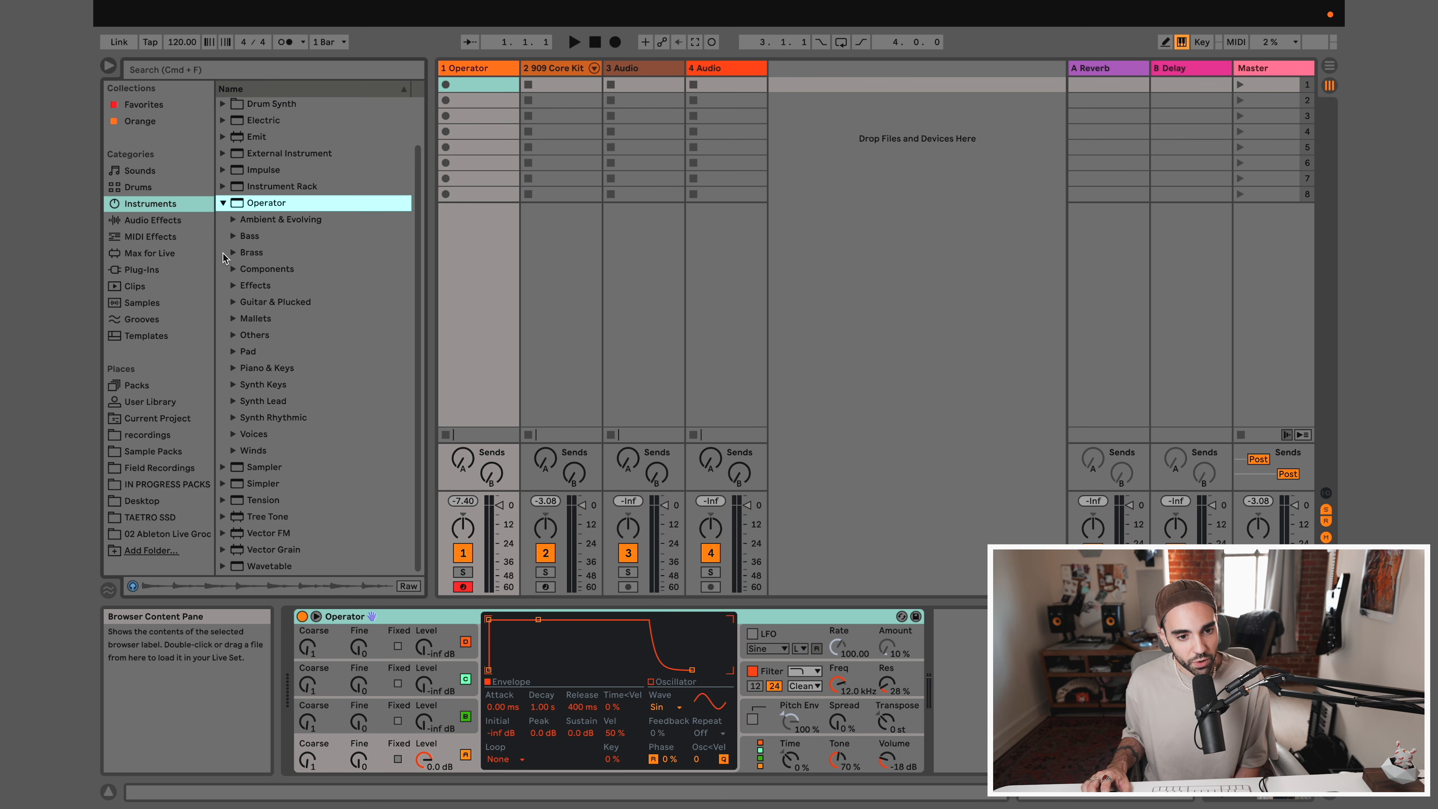
pyautogui.scroll(1, 222, 254)
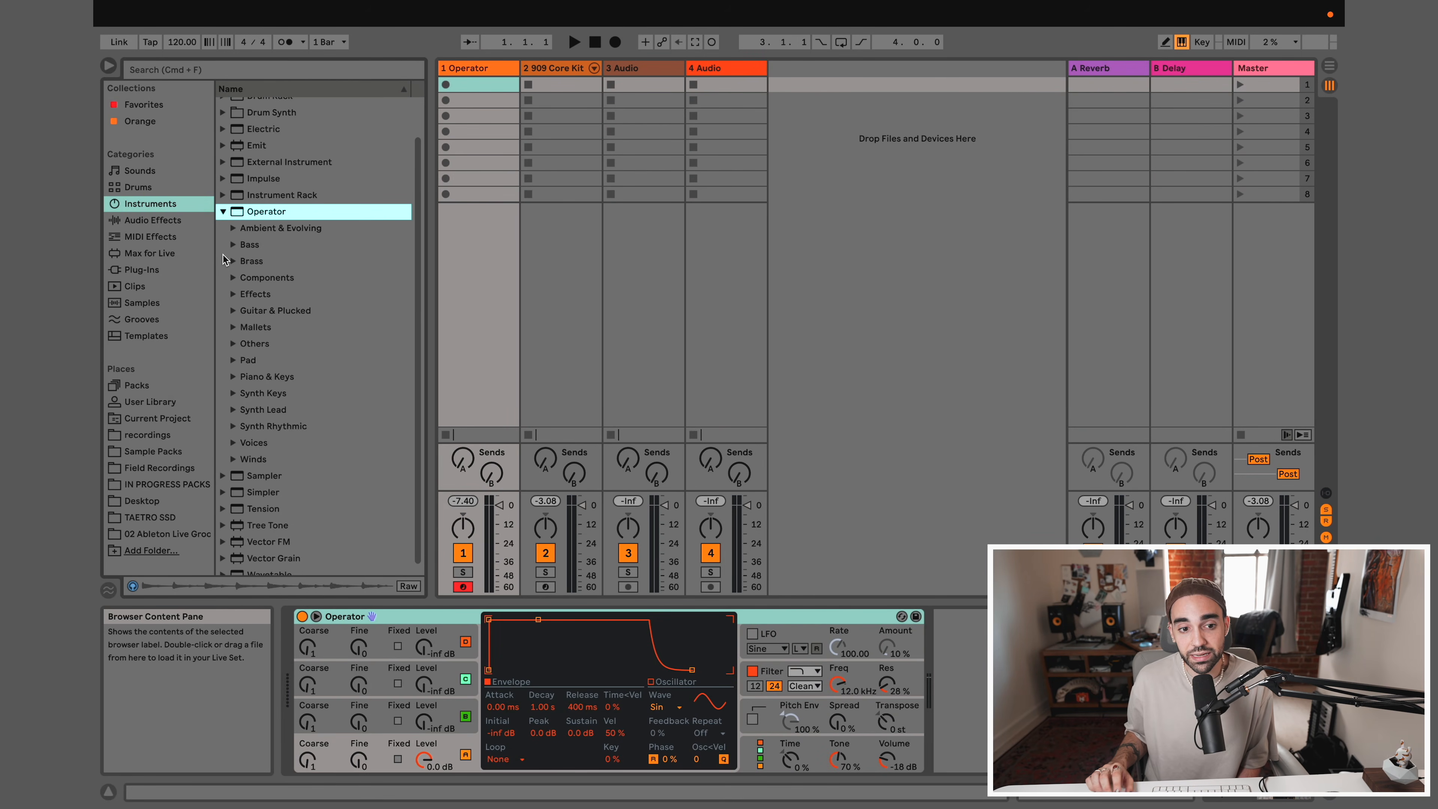
pyautogui.click(232, 327)
pyautogui.scroll(-3, 229, 329)
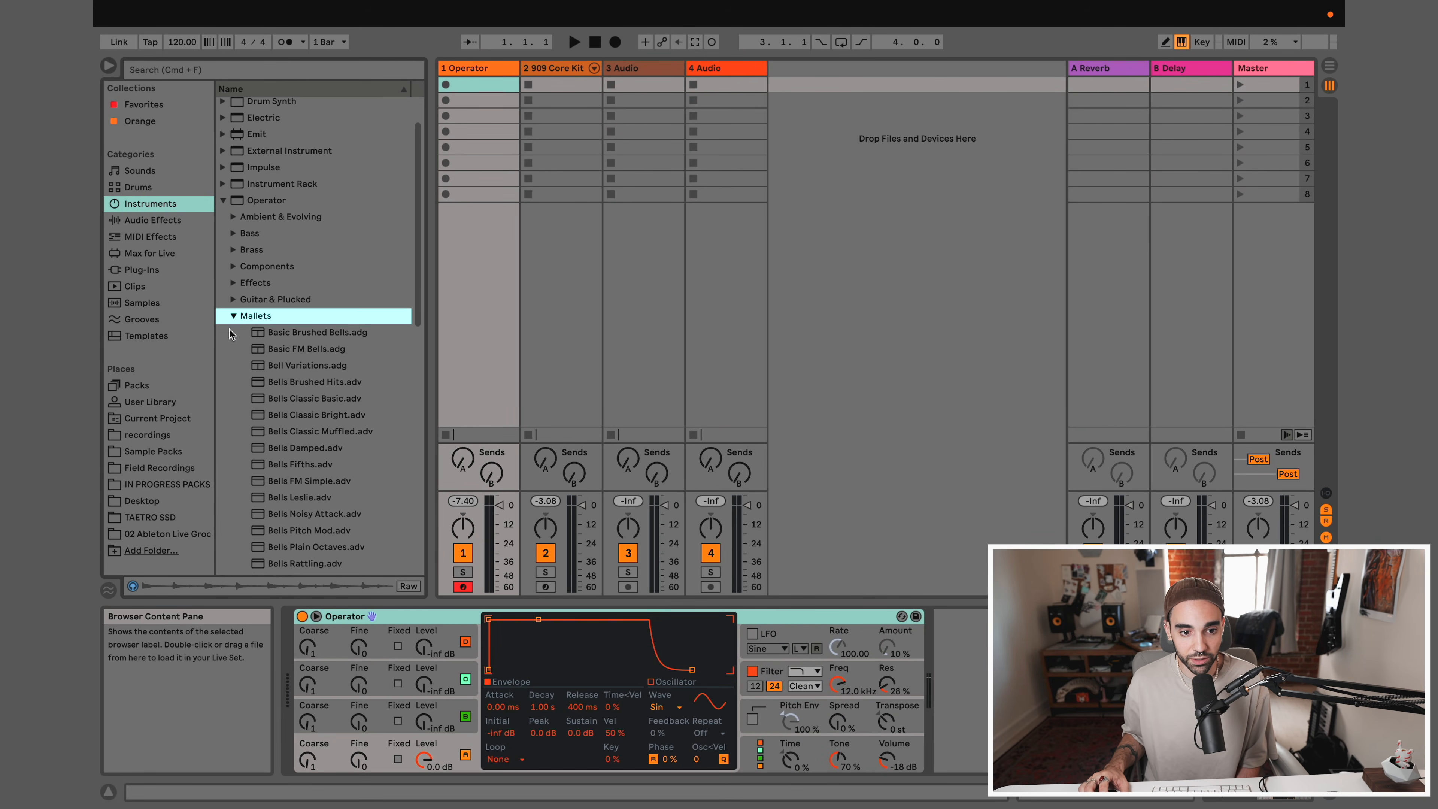
# Preview several Mallets presets, including Basic Brushed Bells, Bell Variations, Bells Classic Basic and Bells Classic Bright
pyautogui.click(285, 304)
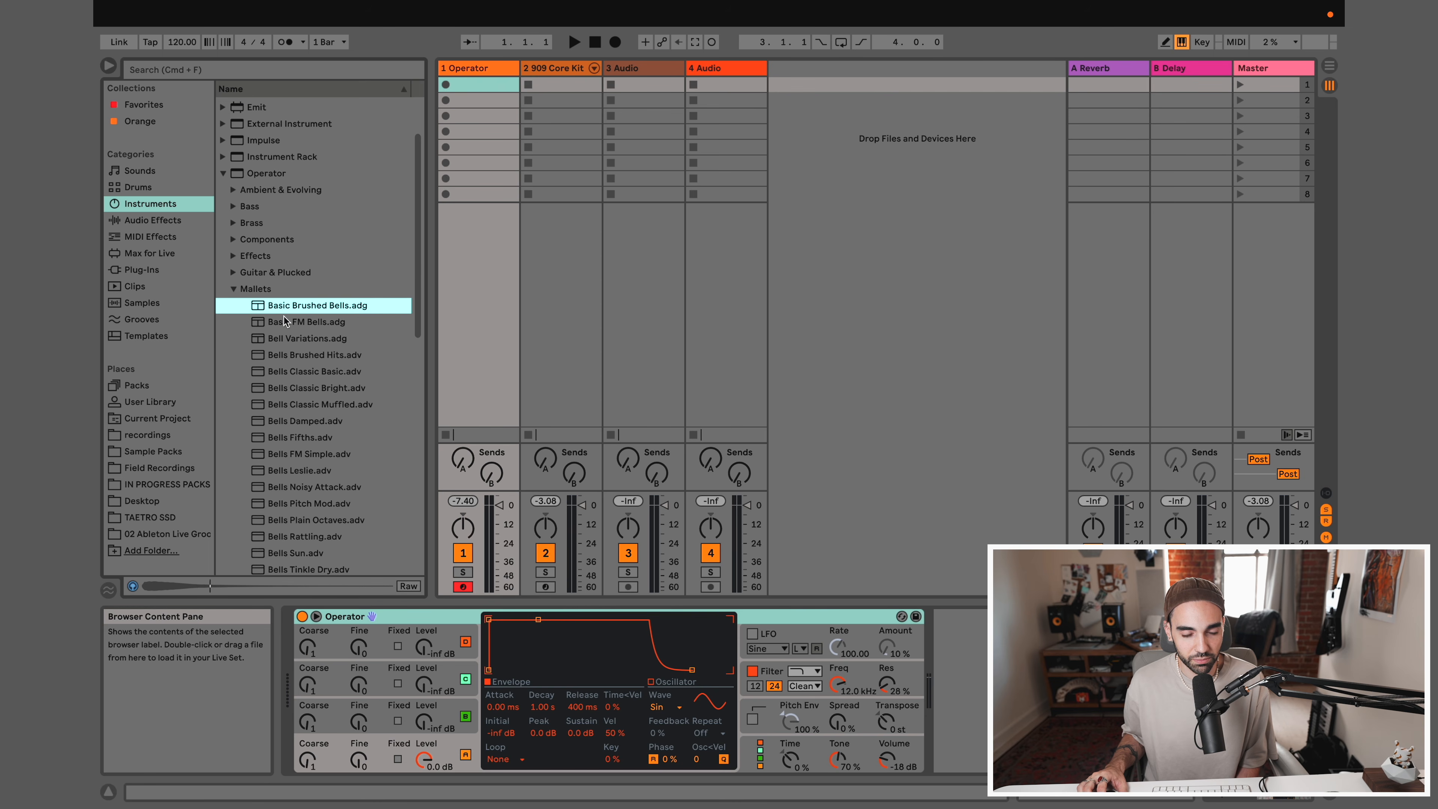
pyautogui.click(283, 330)
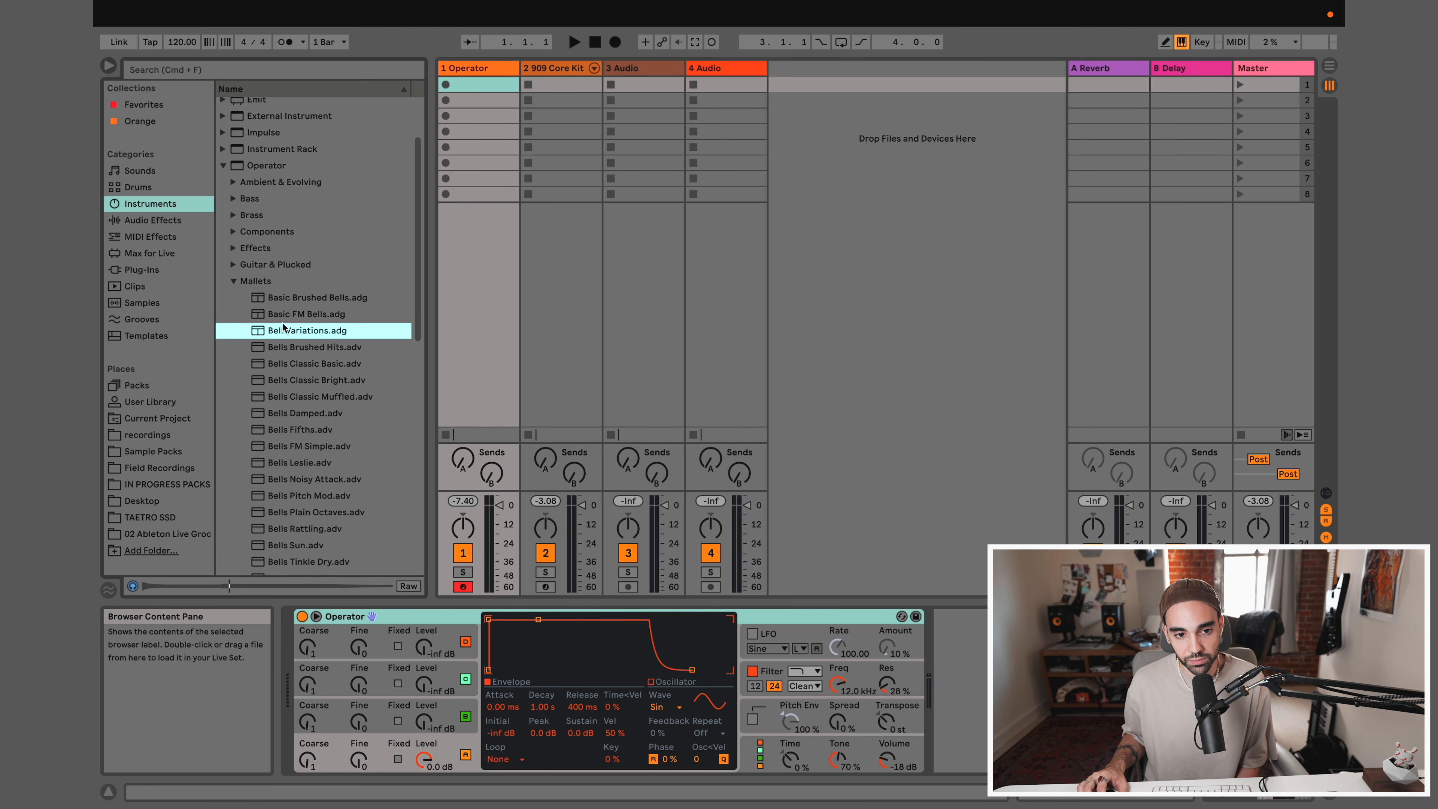
pyautogui.click(283, 314)
pyautogui.scroll(-1, 294, 352)
pyautogui.click(294, 353)
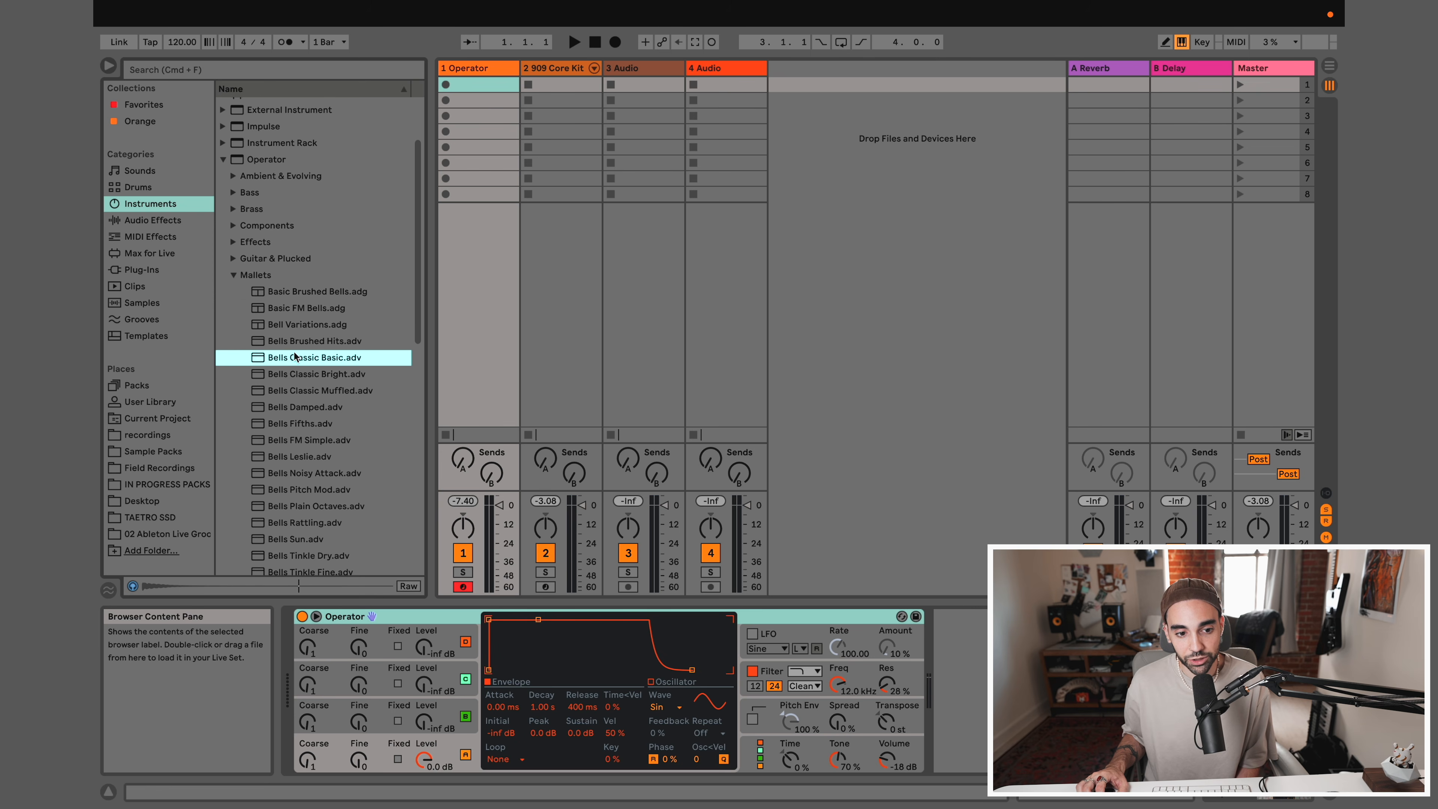
pyautogui.click(296, 374)
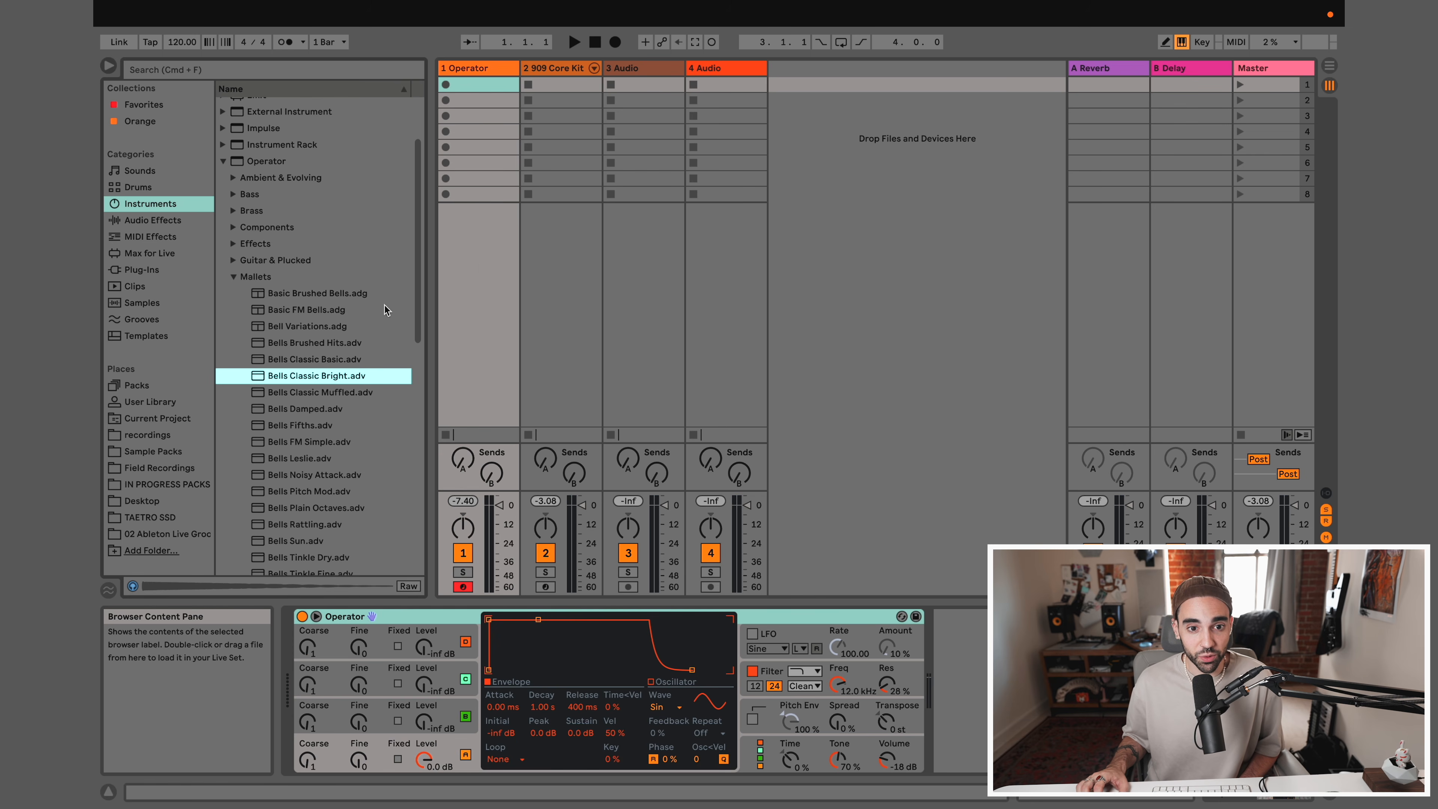
# Try to load the Basic Brushed Bells preset onto the 3 Audio track
pyautogui.click(546, 71)
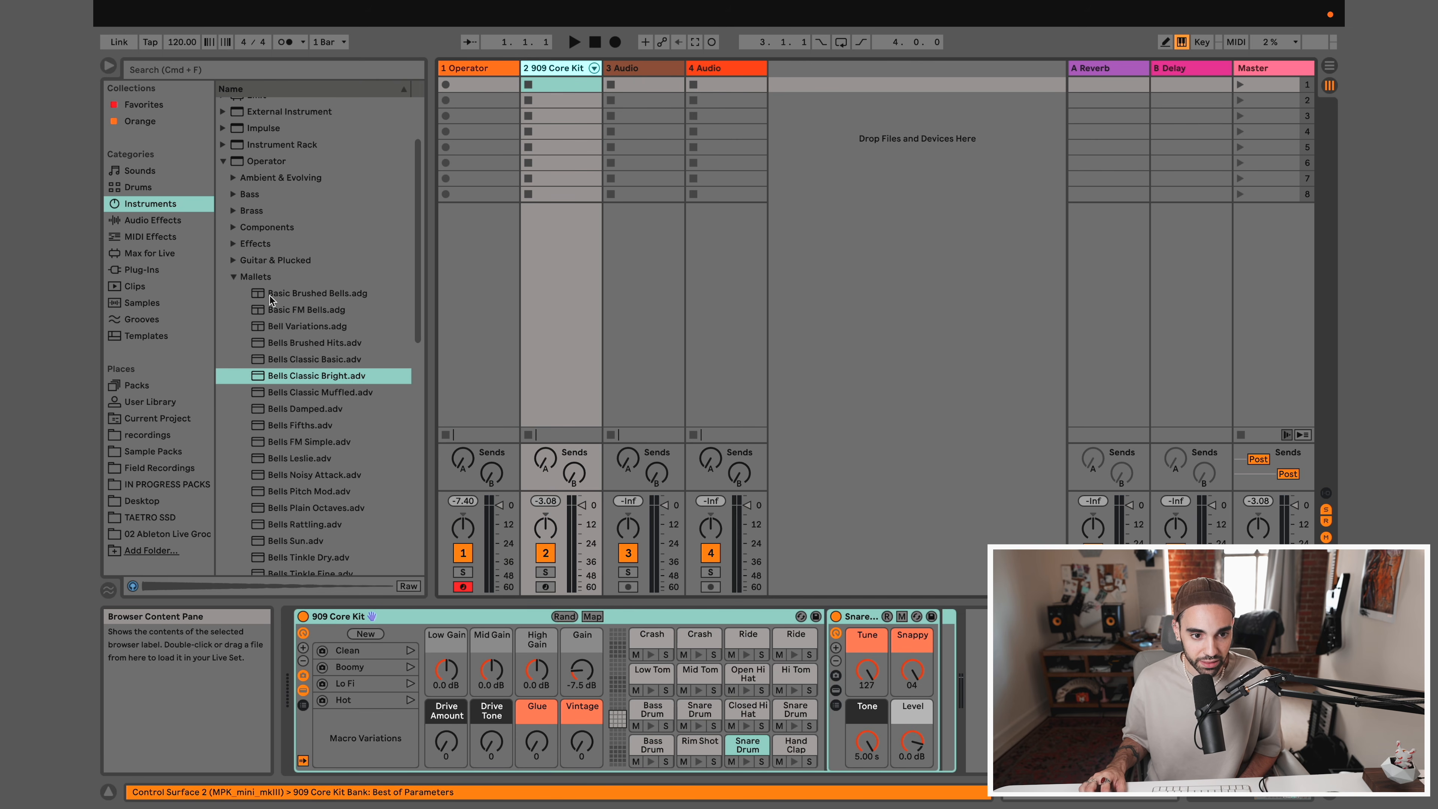
pyautogui.click(290, 294)
pyautogui.moveTo(290, 301)
pyautogui.mouseDown()
pyautogui.moveTo(620, 113)
pyautogui.moveTo(637, 75)
pyautogui.mouseUp()
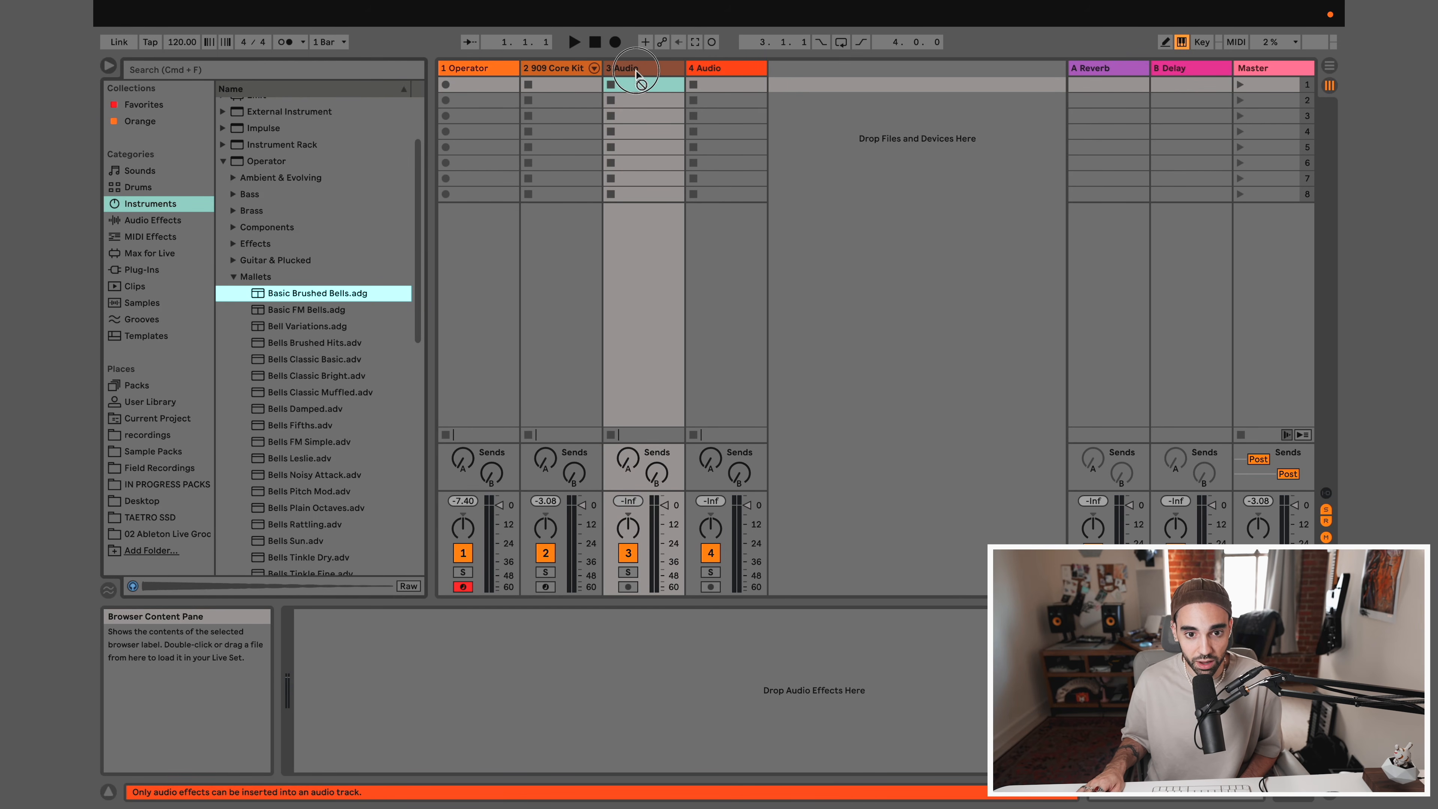
pyautogui.moveTo(636, 69); pyautogui.dragTo(636, 70)
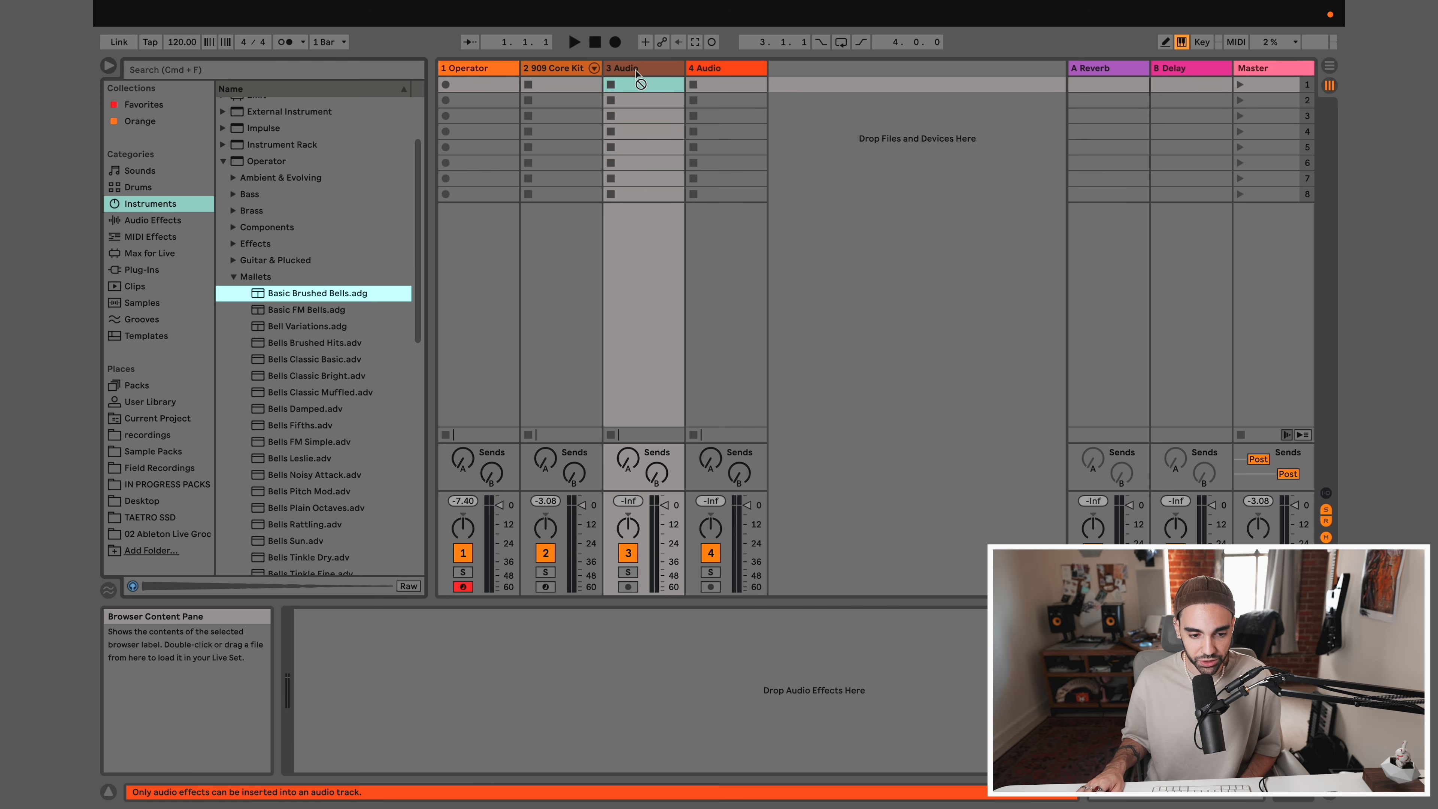
pyautogui.moveTo(636, 70); pyautogui.dragTo(299, 327)
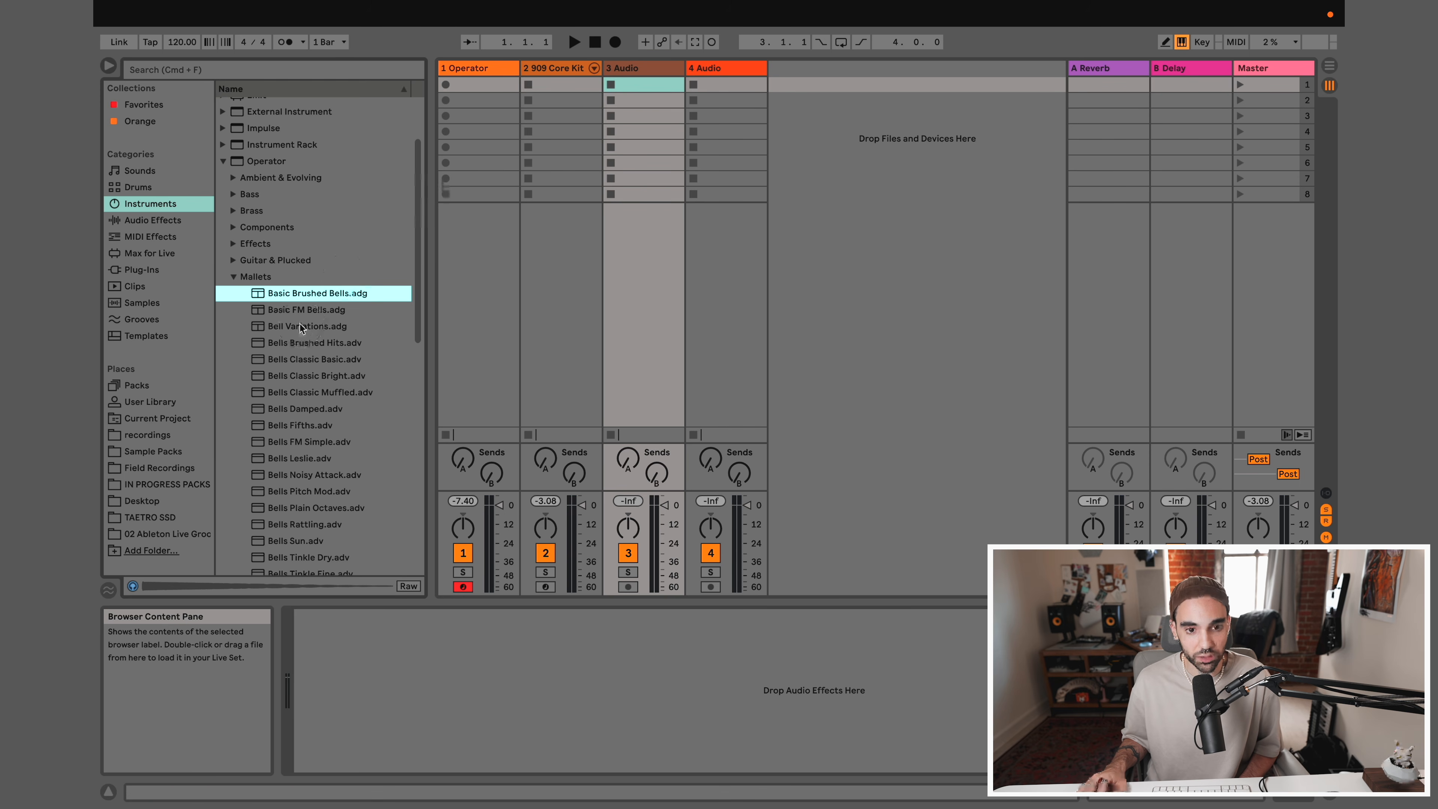
# Load Basic Brushed Bells.adg into the empty area after the 4 Audio track, creating a new MIDI track for it
pyautogui.moveTo(274, 295)
pyautogui.mouseDown()
pyautogui.moveTo(625, 279)
pyautogui.moveTo(879, 187)
pyautogui.moveTo(862, 148)
pyautogui.moveTo(986, 162)
pyautogui.moveTo(849, 145)
pyautogui.moveTo(900, 139)
pyautogui.moveTo(818, 105)
pyautogui.moveTo(783, 129)
pyautogui.mouseUp()
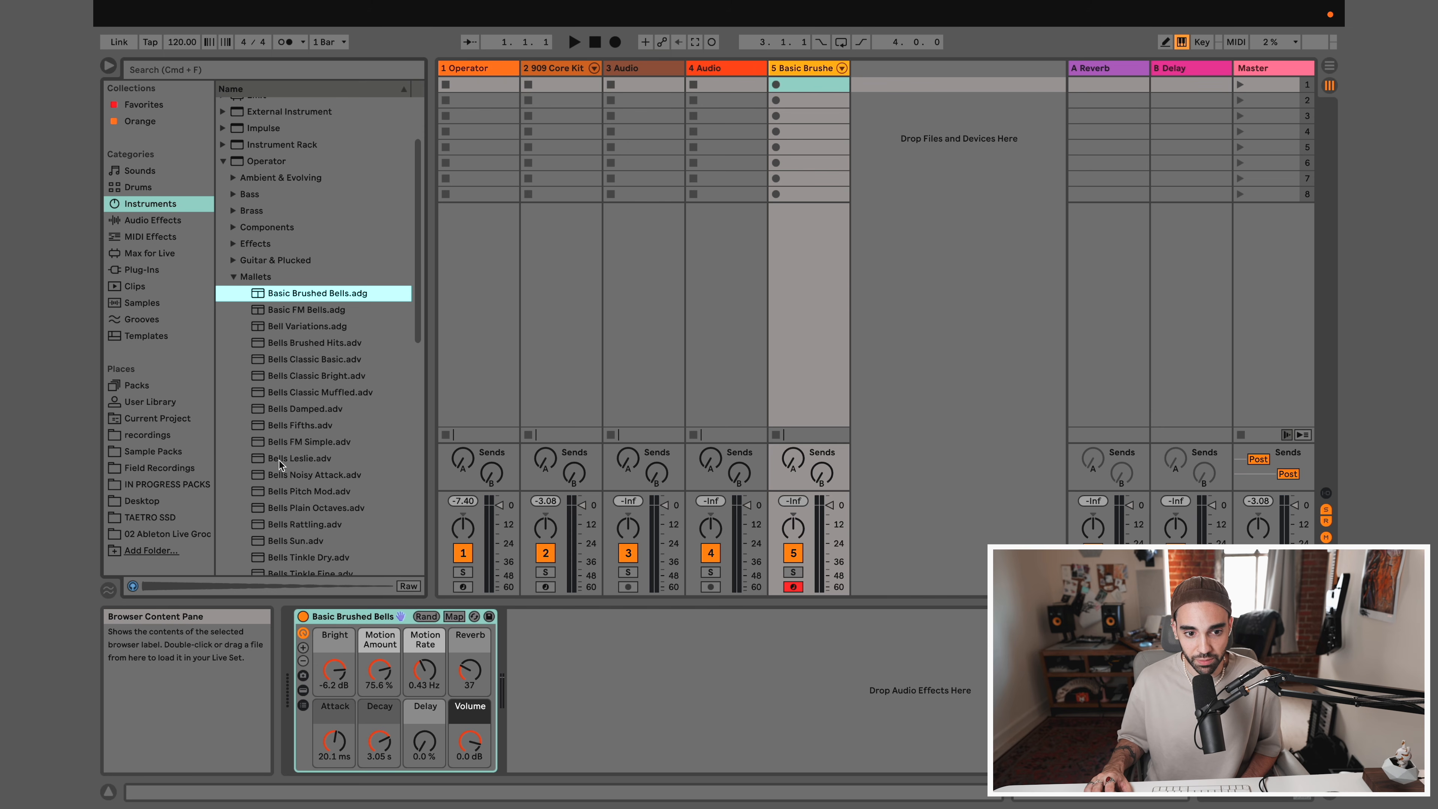
# Add four more MIDI tracks loaded with Bells Leslie, Bells Noisy Attack, Bells Plain Octaves and Bells Rattling
pyautogui.moveTo(276, 460); pyautogui.dragTo(903, 149)
pyautogui.moveTo(290, 475); pyautogui.dragTo(970, 181)
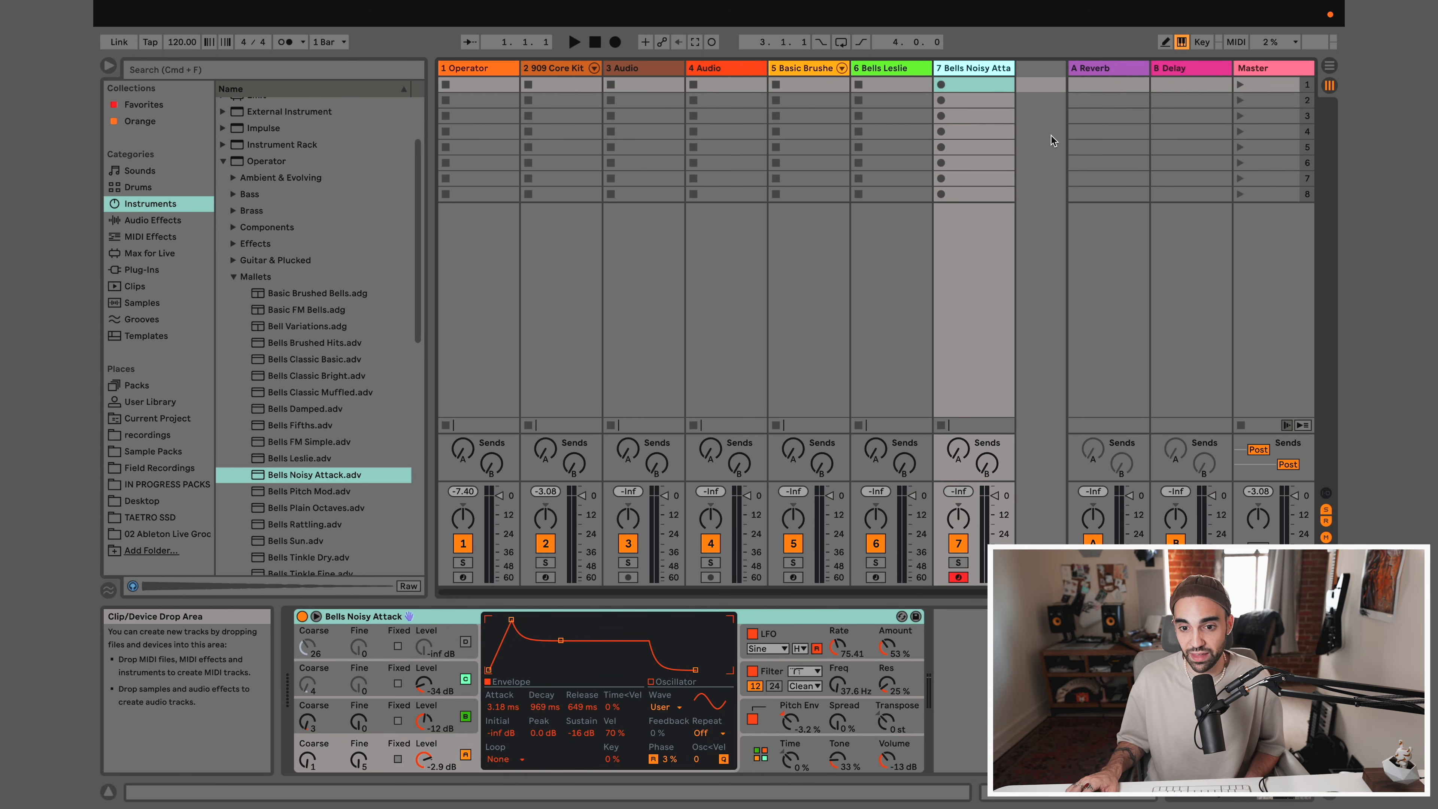
pyautogui.moveTo(314, 508); pyautogui.dragTo(1047, 148)
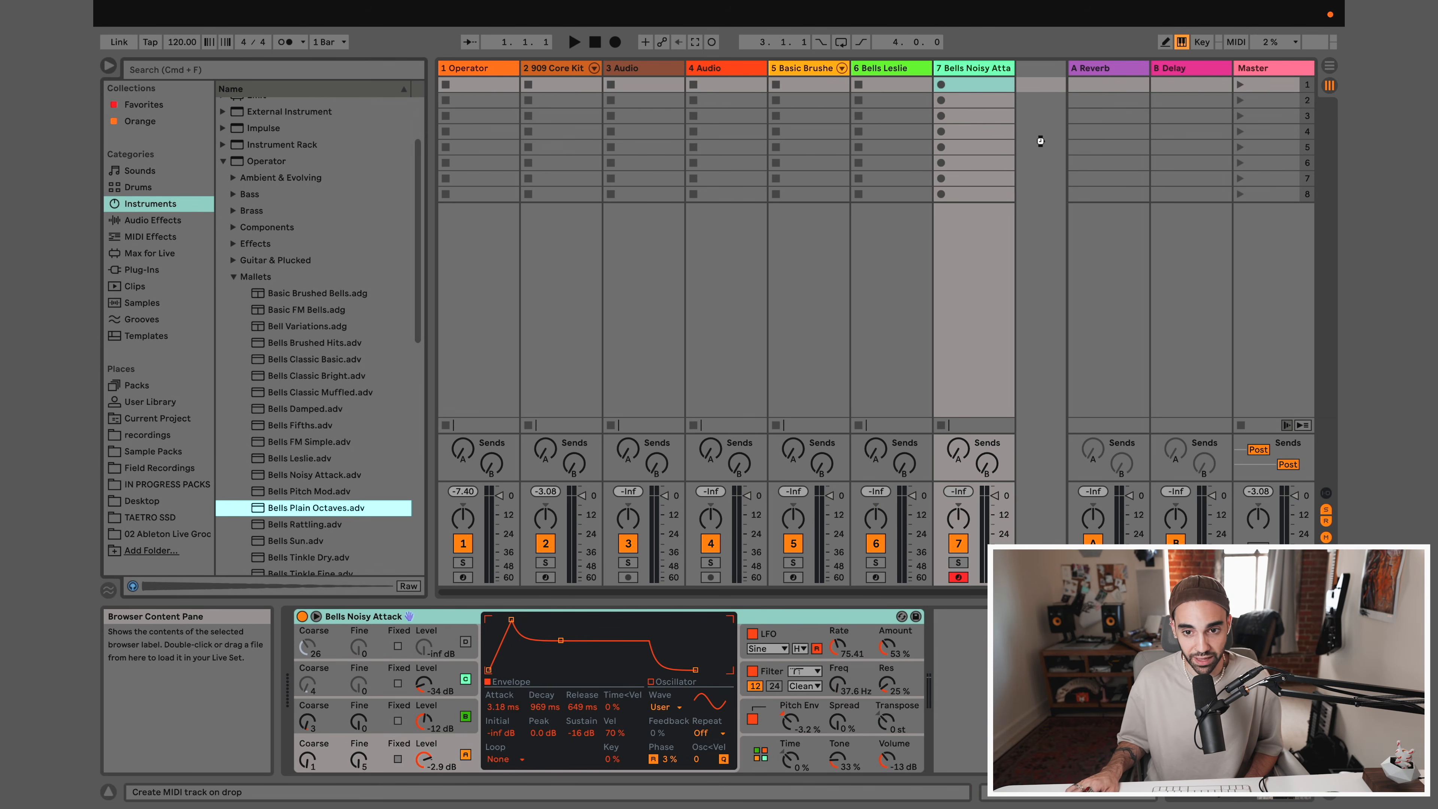
pyautogui.moveTo(311, 524); pyautogui.dragTo(1047, 193)
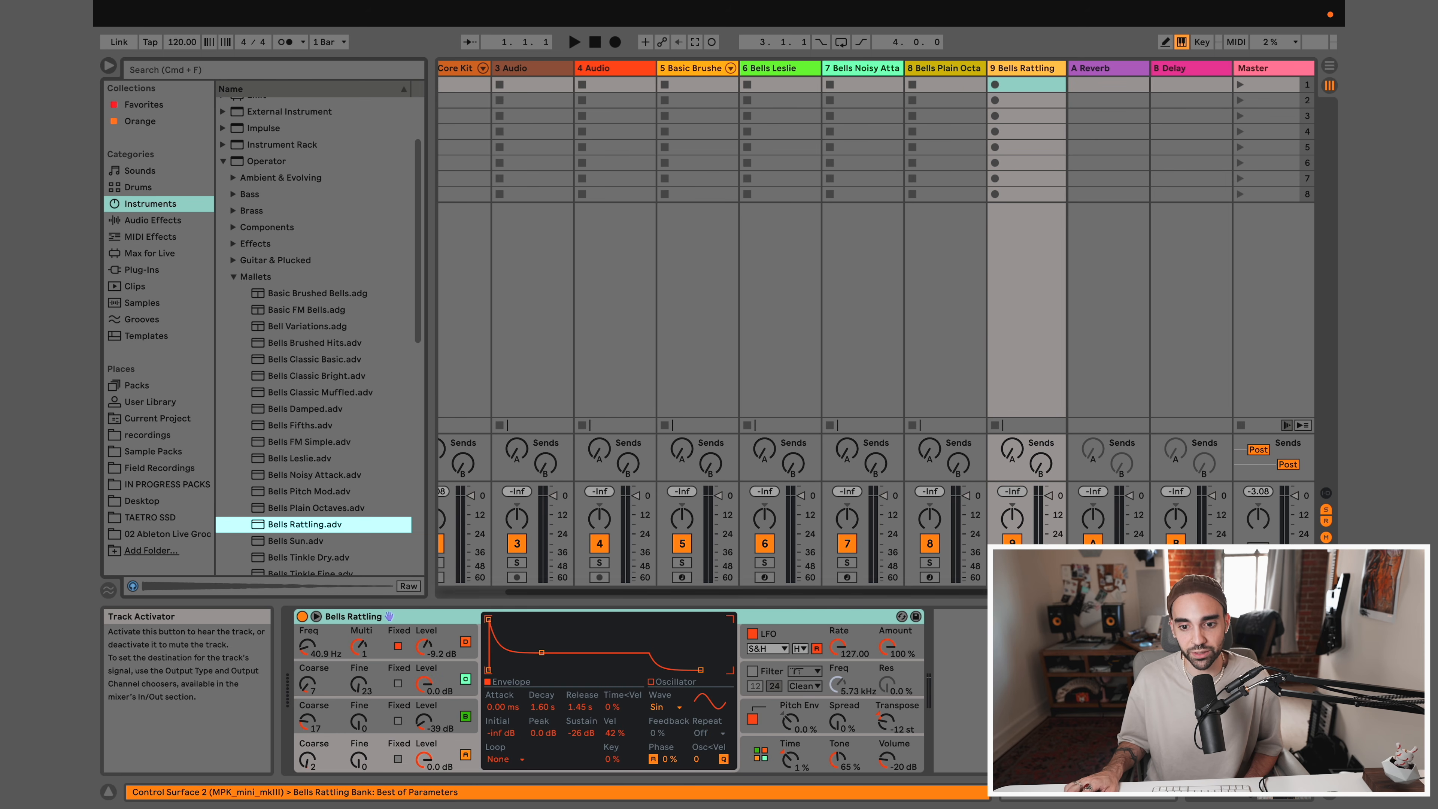
pyautogui.moveTo(522, 593)
pyautogui.mouseDown()
pyautogui.moveTo(648, 588)
pyautogui.moveTo(419, 587)
pyautogui.moveTo(712, 593)
pyautogui.moveTo(450, 586)
pyautogui.moveTo(545, 589)
pyautogui.mouseUp()
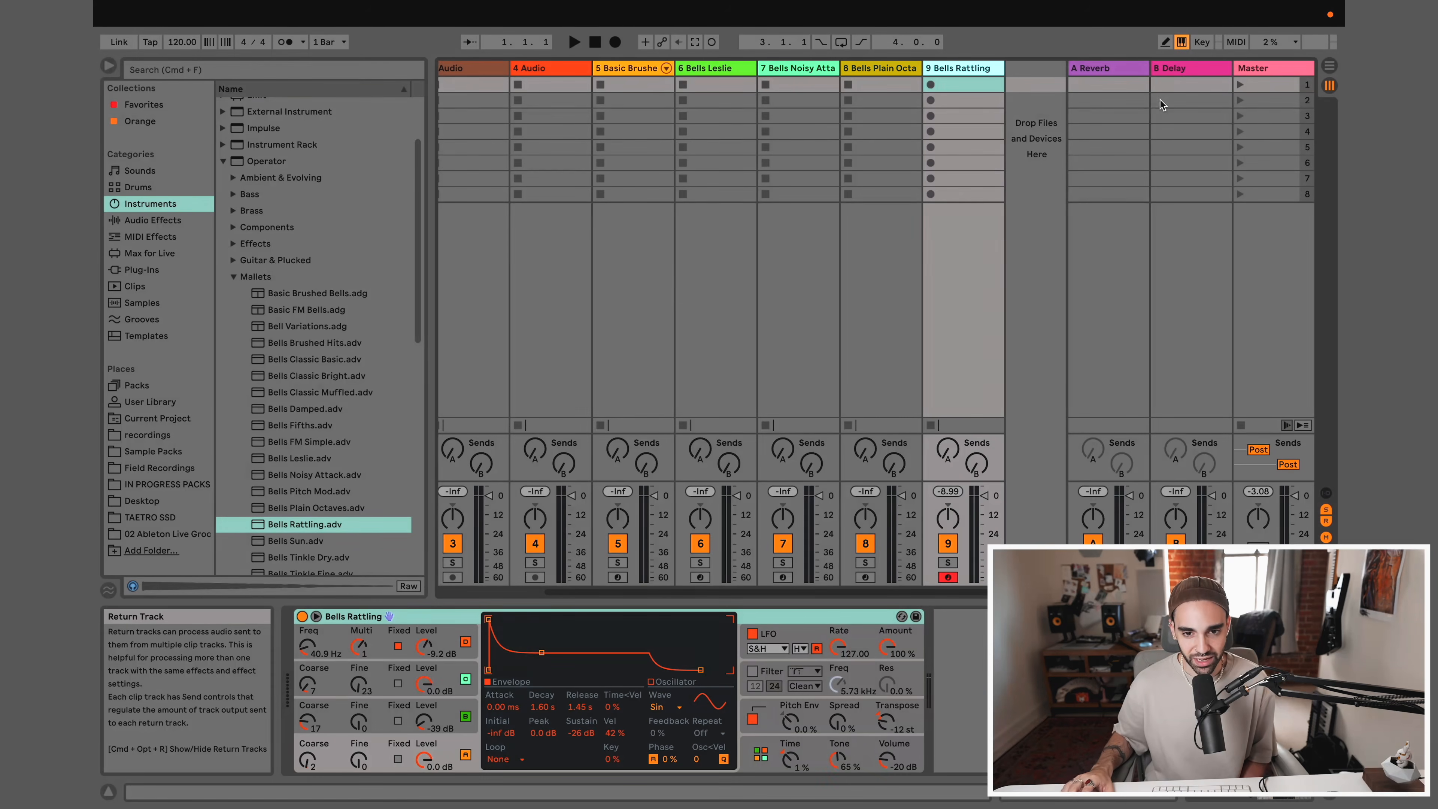
# Delete the Bells Rattling, Bells Plain Octaves, Bells Noisy Attack and Bells Leslie tracks
pyautogui.press('Delete')
pyautogui.rightClick(968, 69)
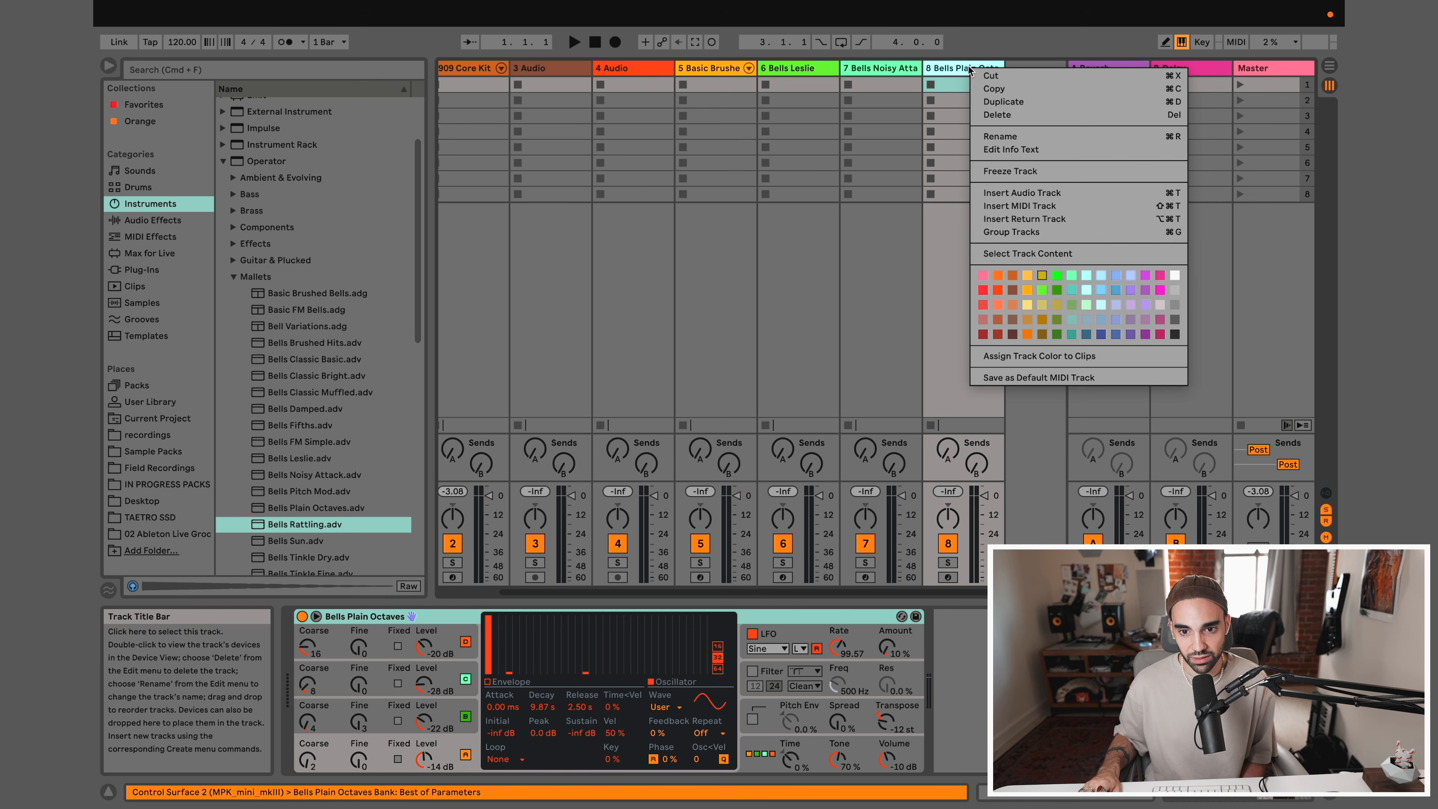
pyautogui.click(998, 118)
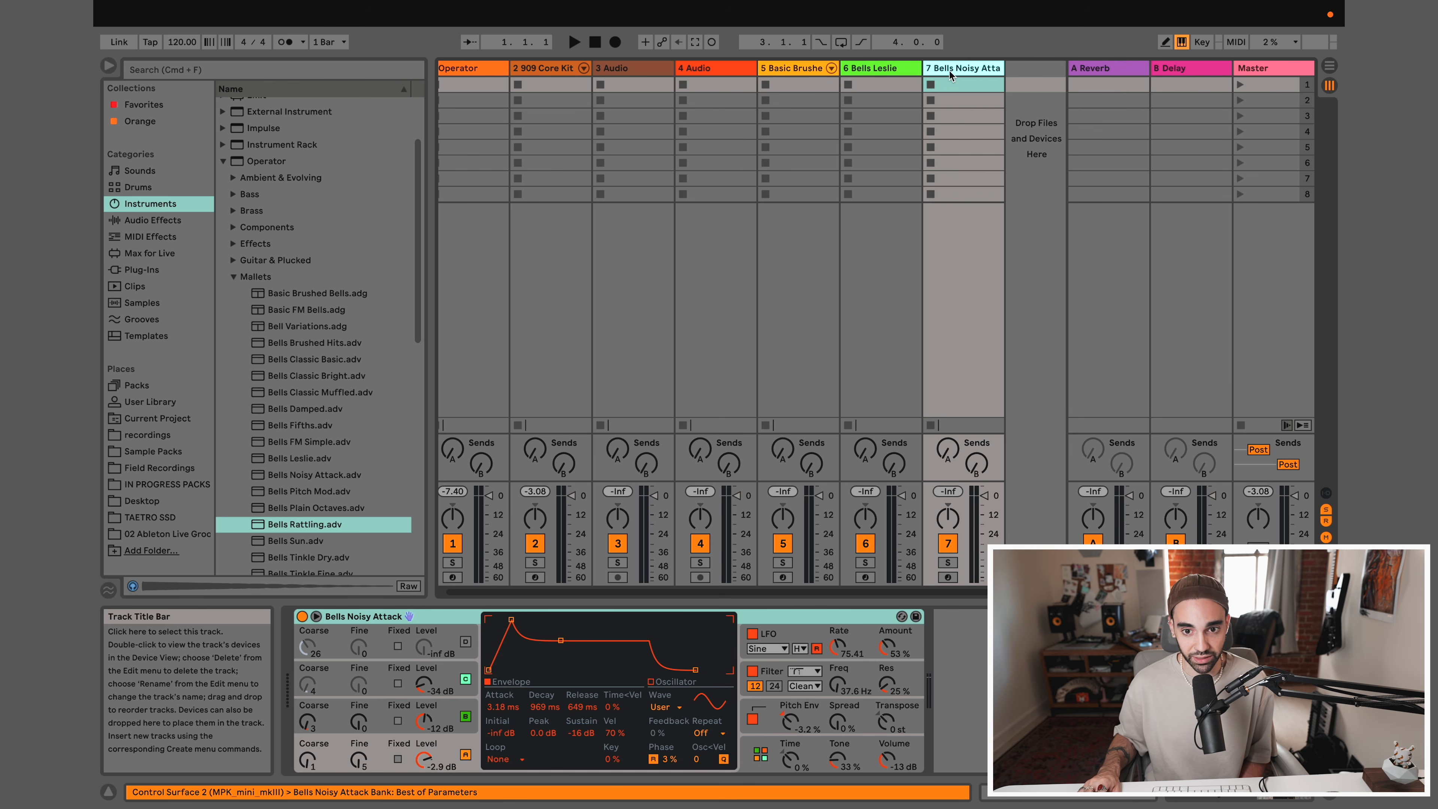
pyautogui.press('Delete')
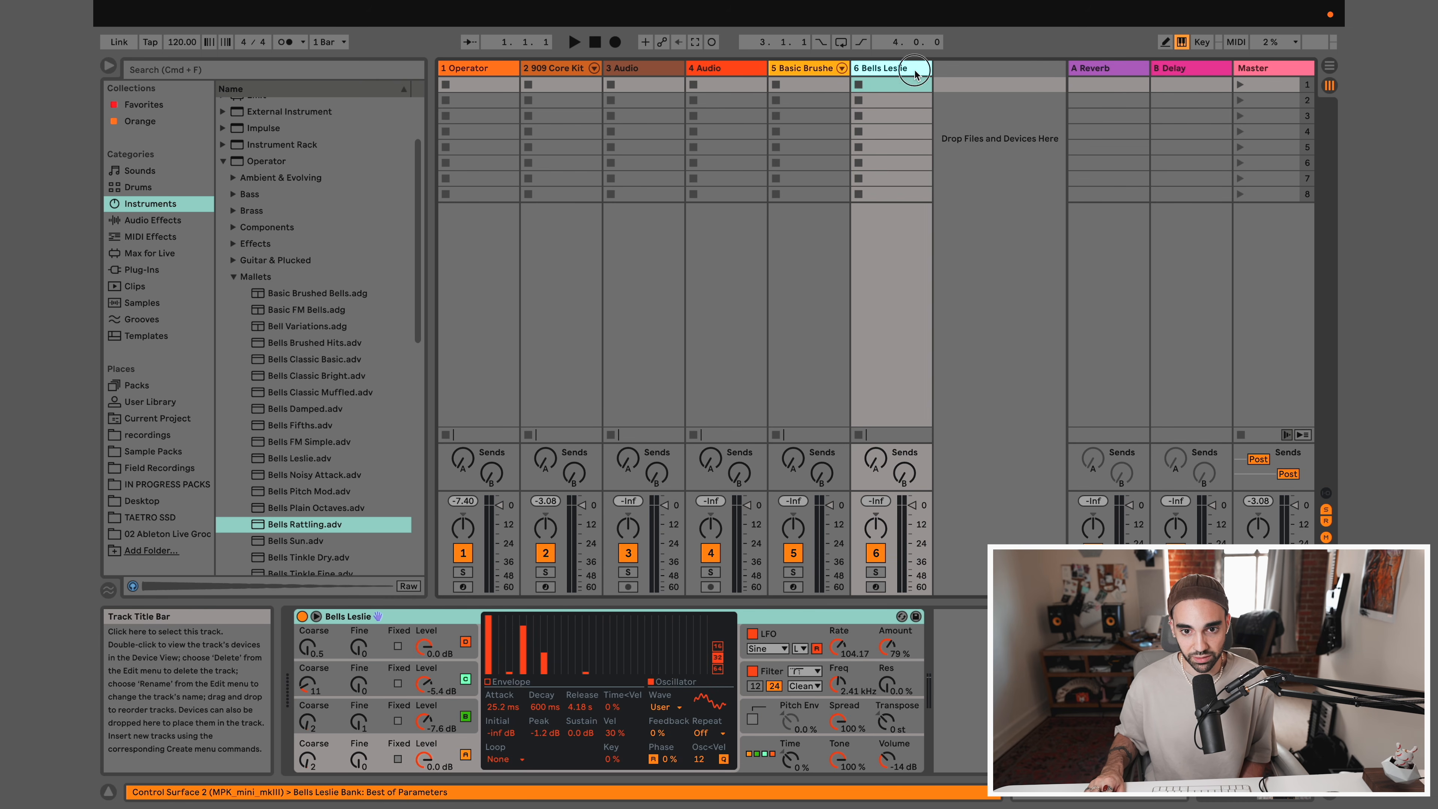
pyautogui.press('Delete')
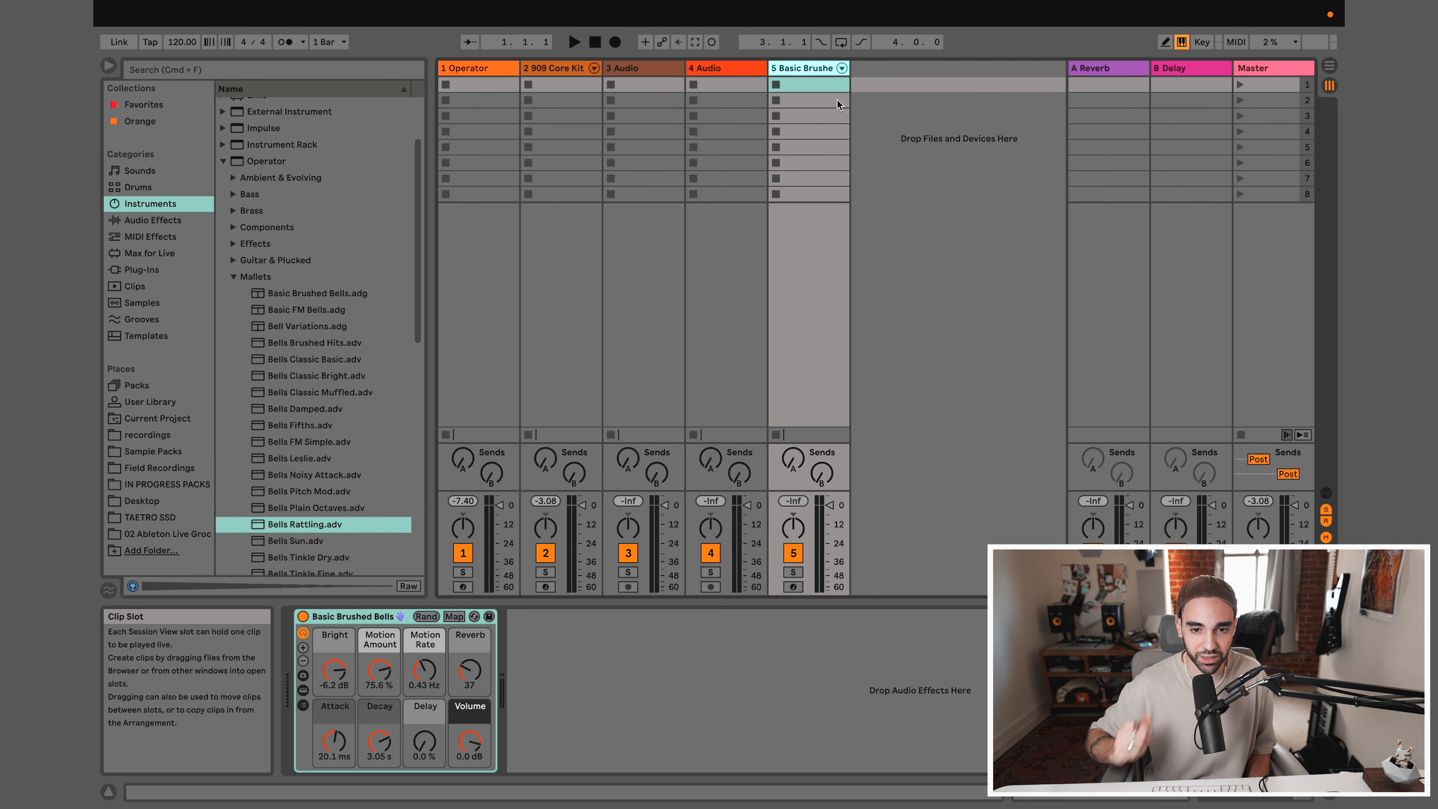
# Arm the Basic Brushed Bells track for recording and play it from the computer keyboard
pyautogui.click(793, 587)
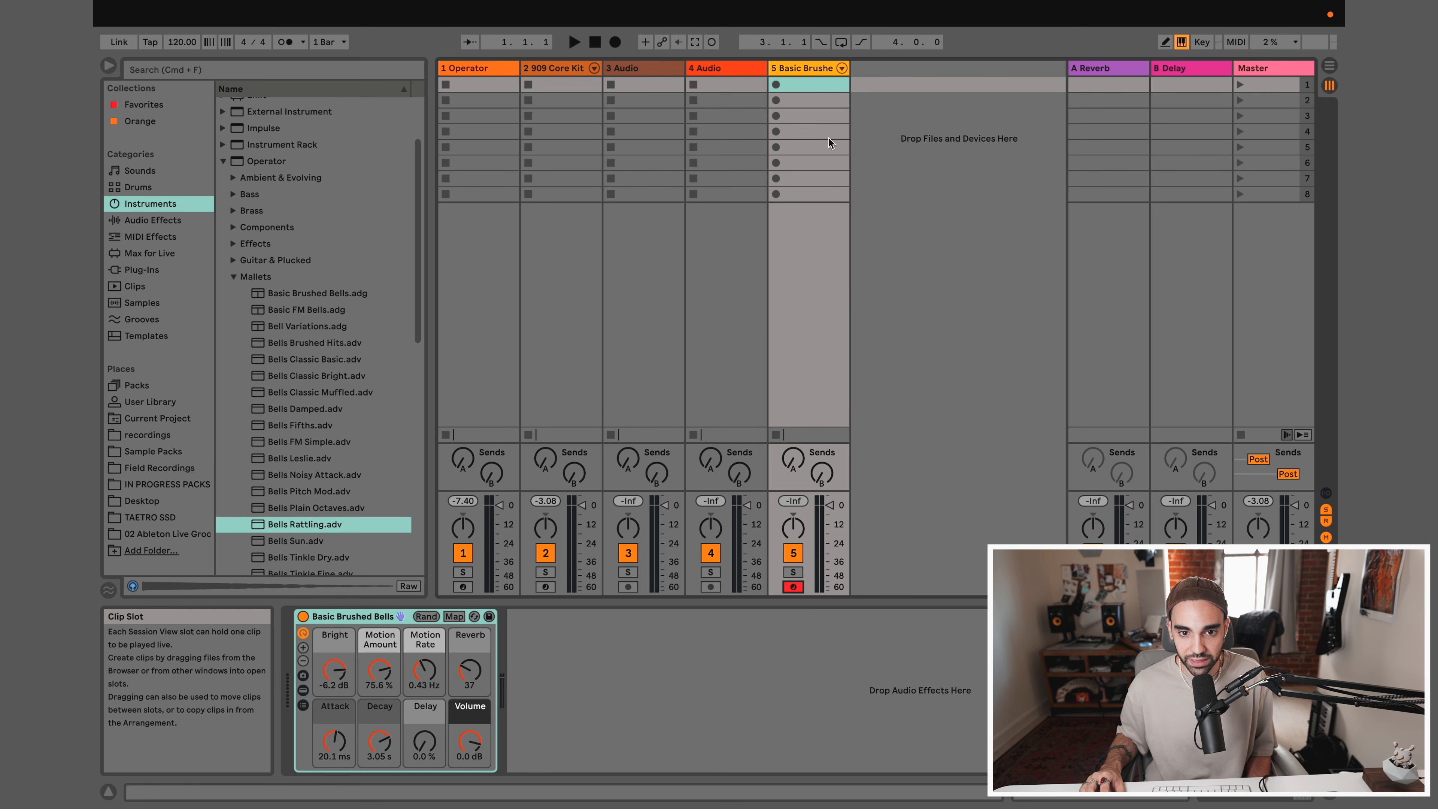
pyautogui.press('a')
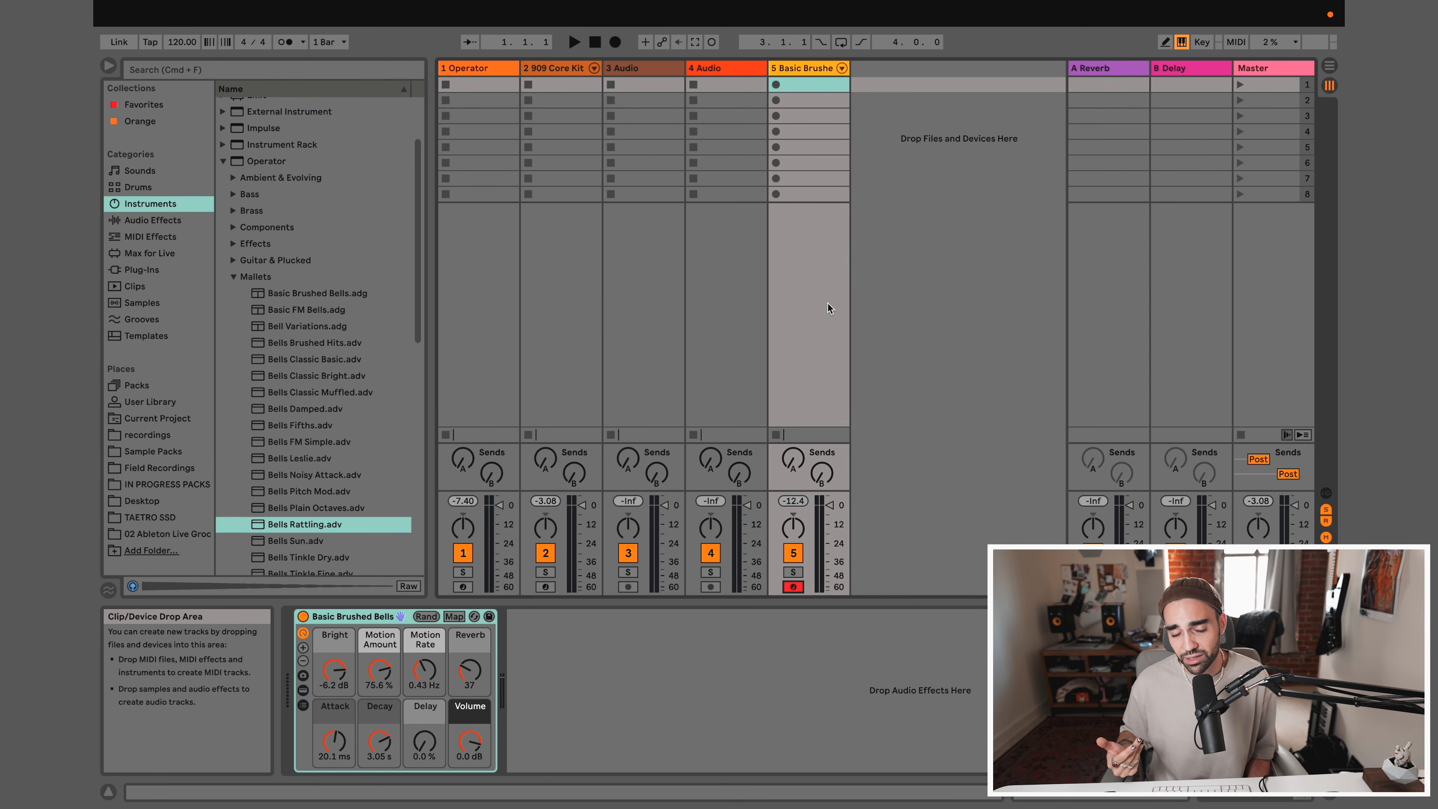
# Delete both empty audio tracks, 3 Audio and 4 Audio
pyautogui.click(638, 80)
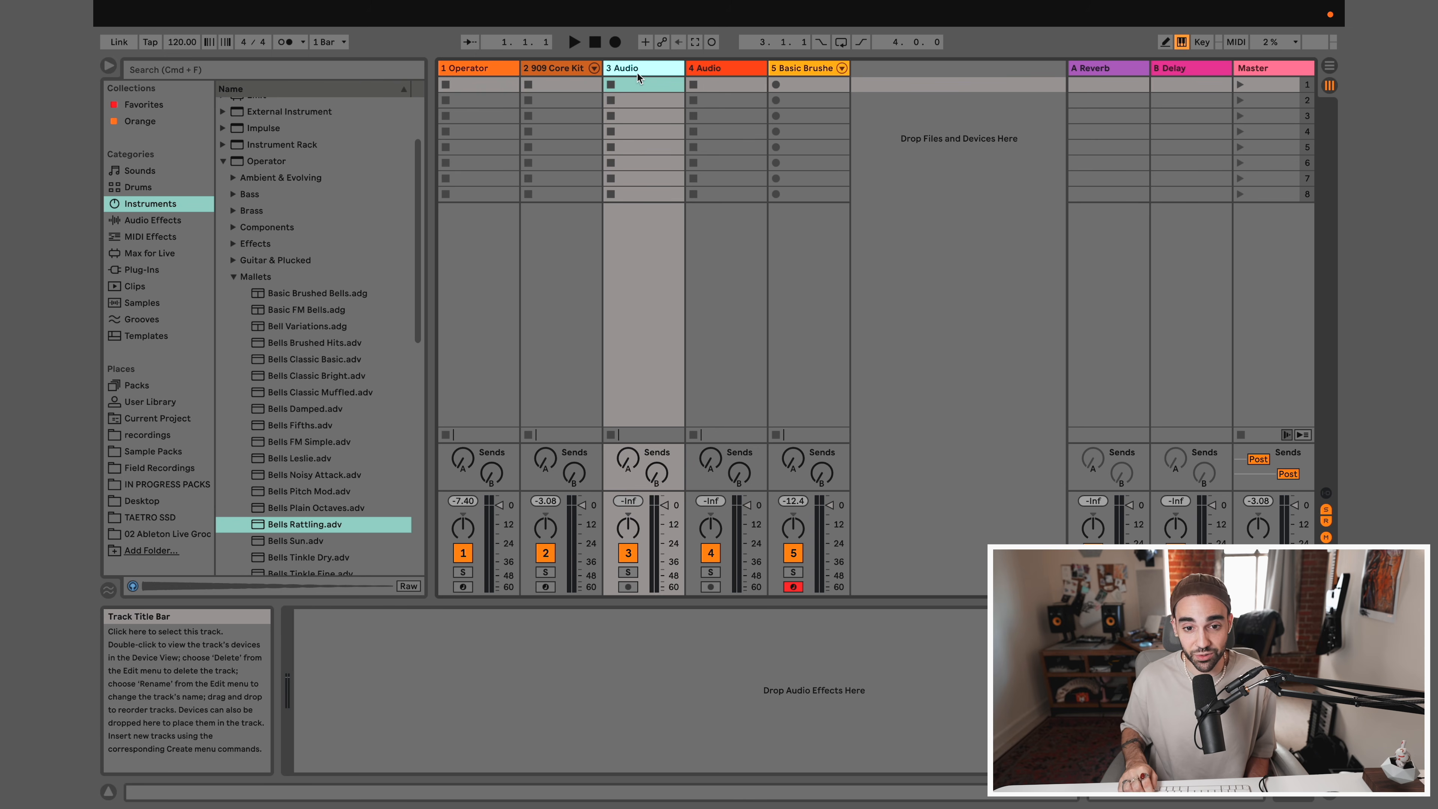
pyautogui.click(715, 72)
pyautogui.click(644, 67)
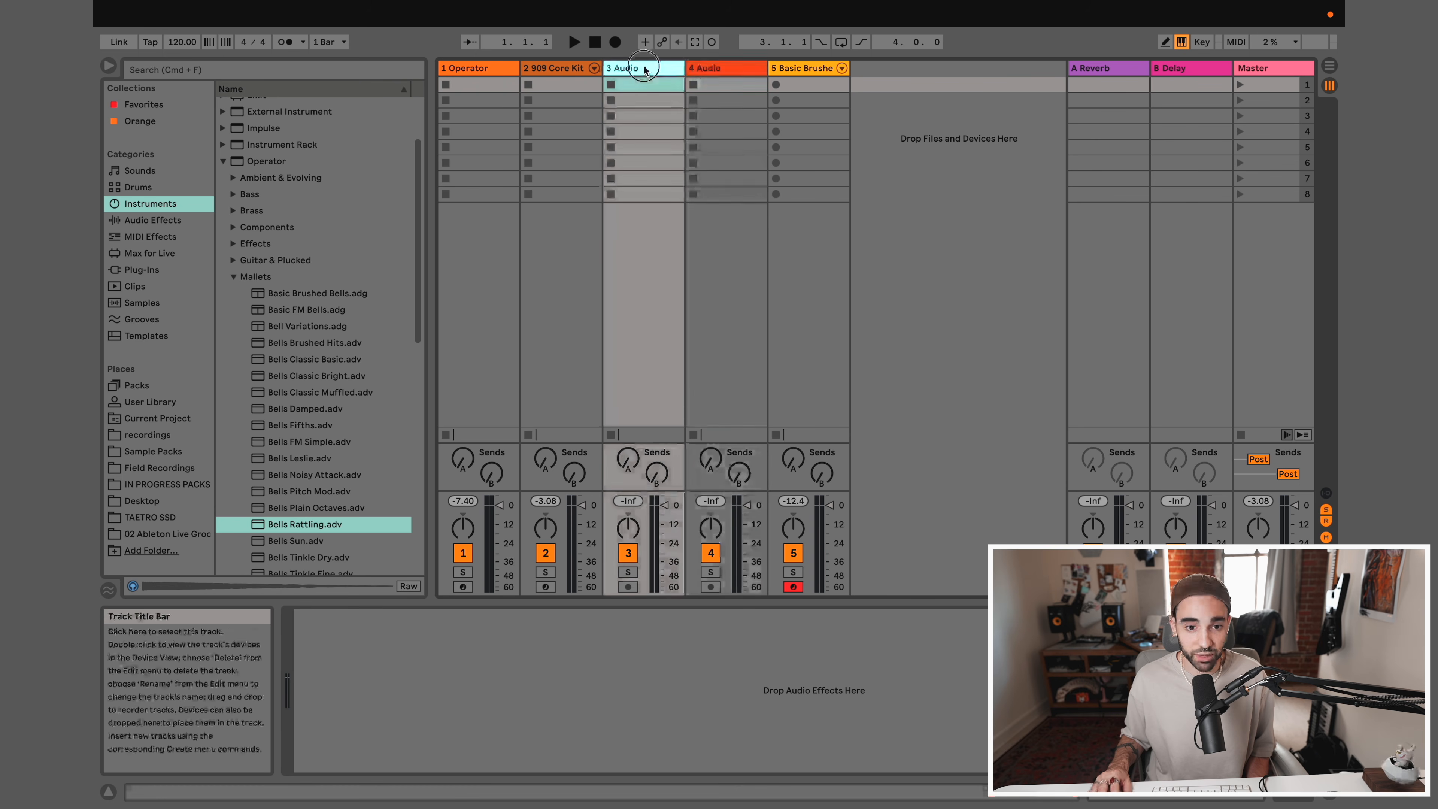
pyautogui.press('Delete')
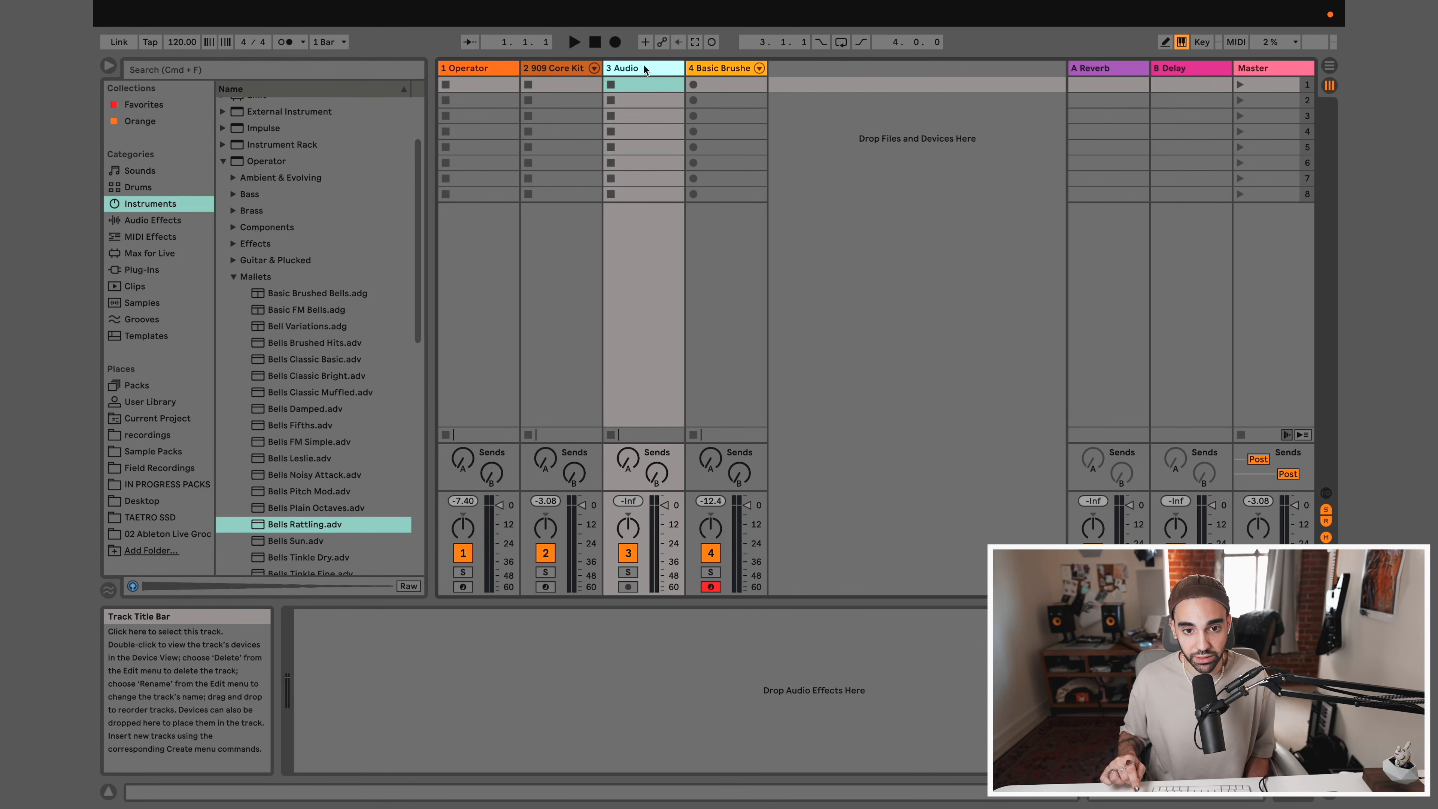
pyautogui.press('Delete')
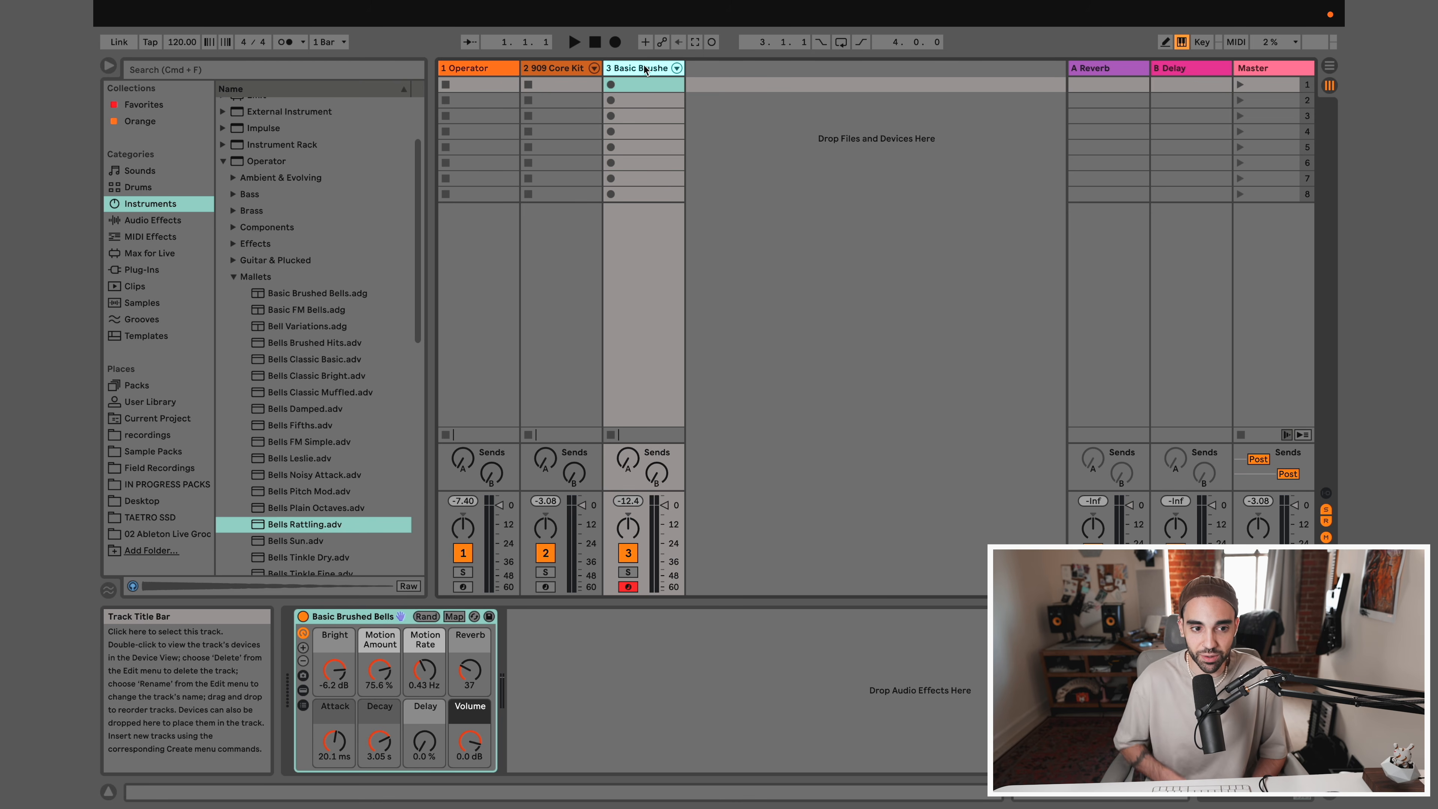
# Compare the contents of the Drums and Instruments browser categories
pyautogui.click(145, 187)
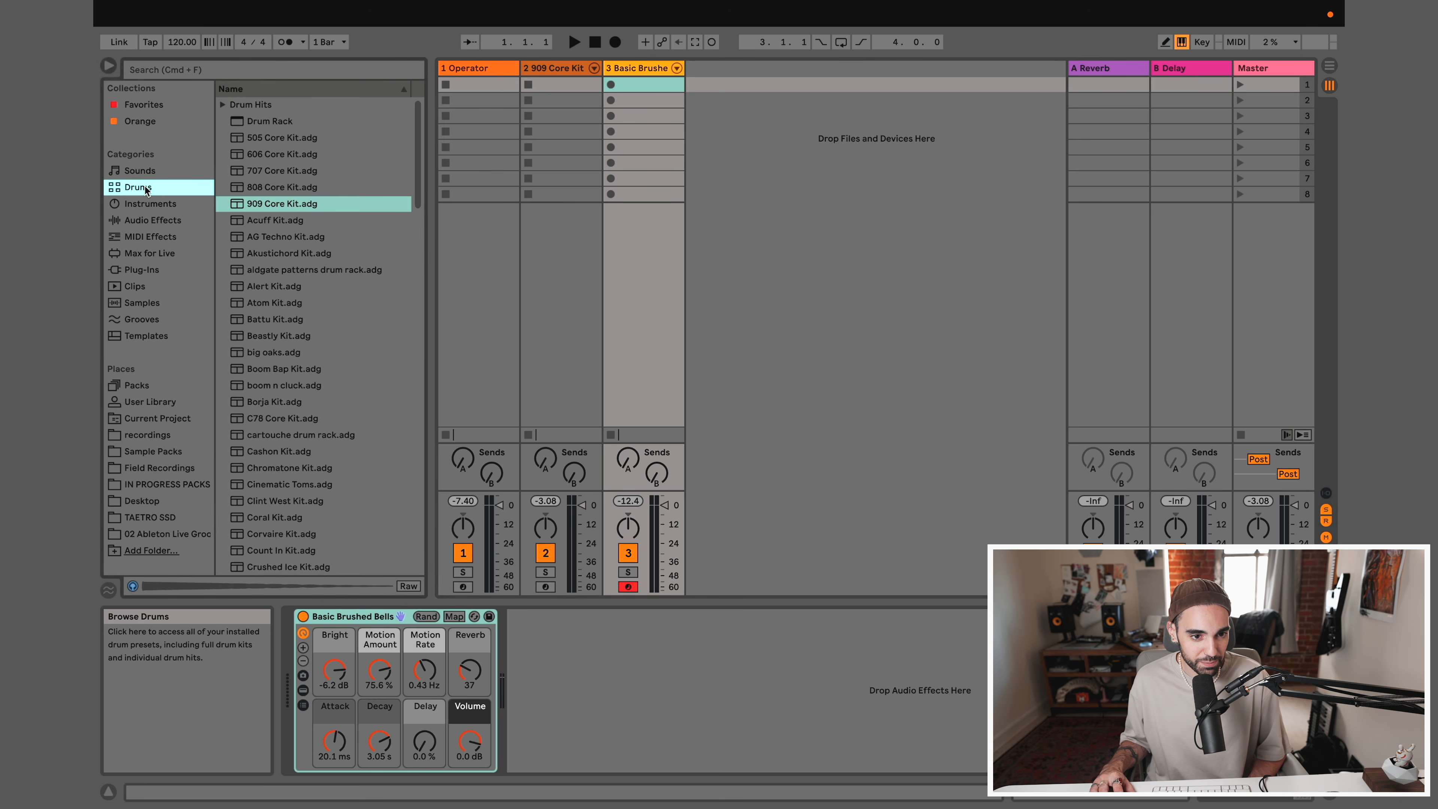
pyautogui.click(145, 201)
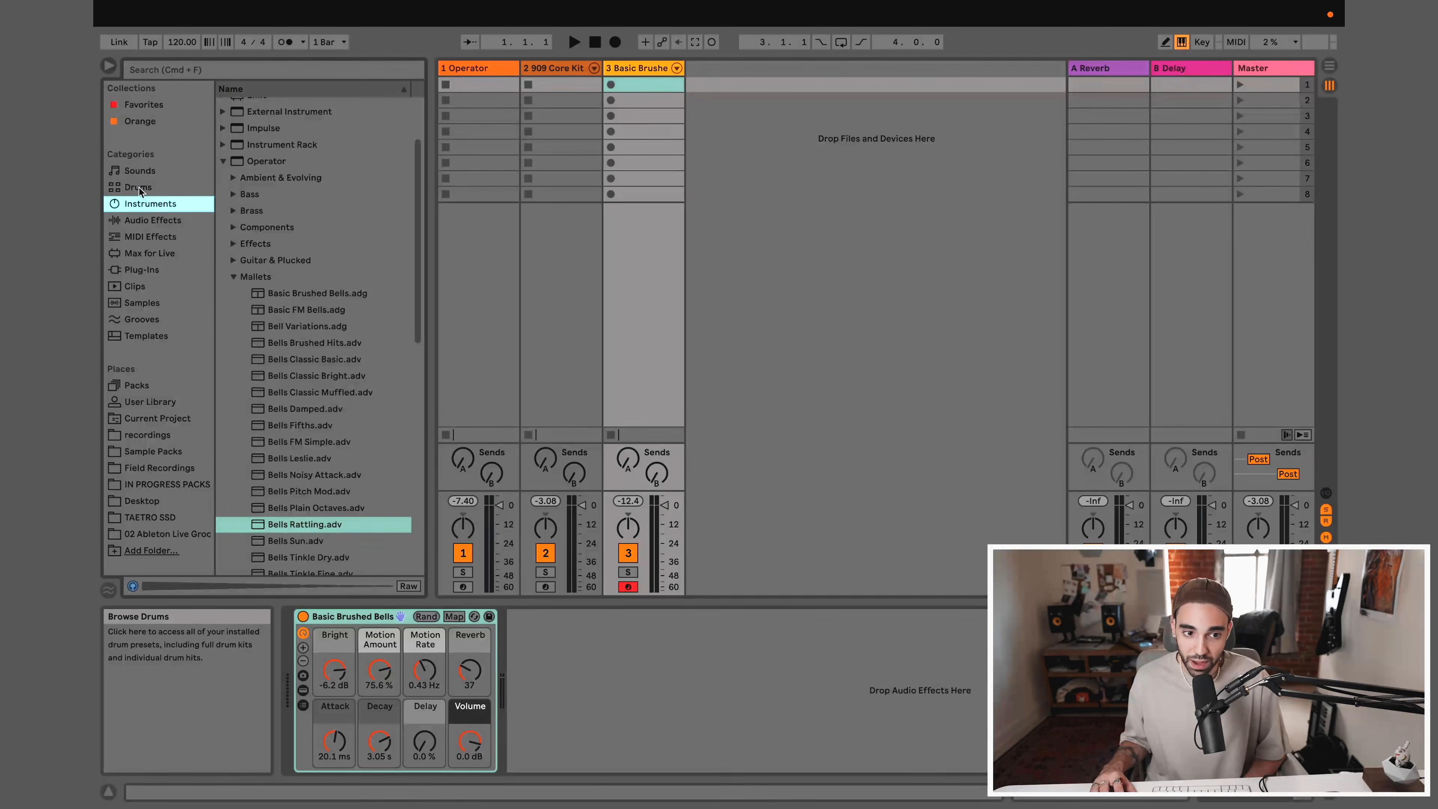
pyautogui.click(139, 187)
pyautogui.click(141, 204)
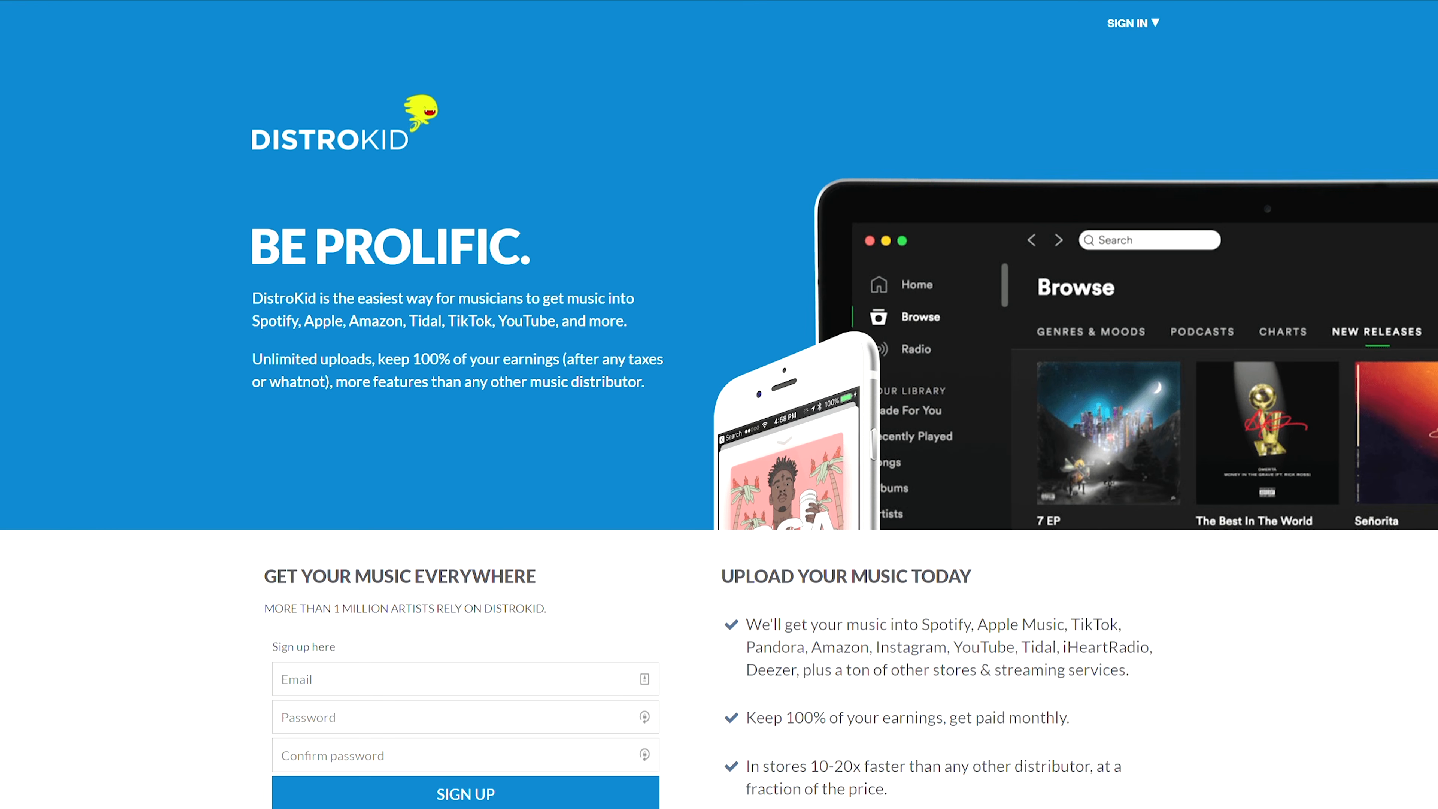
pyautogui.scroll(-6, 718, 404)
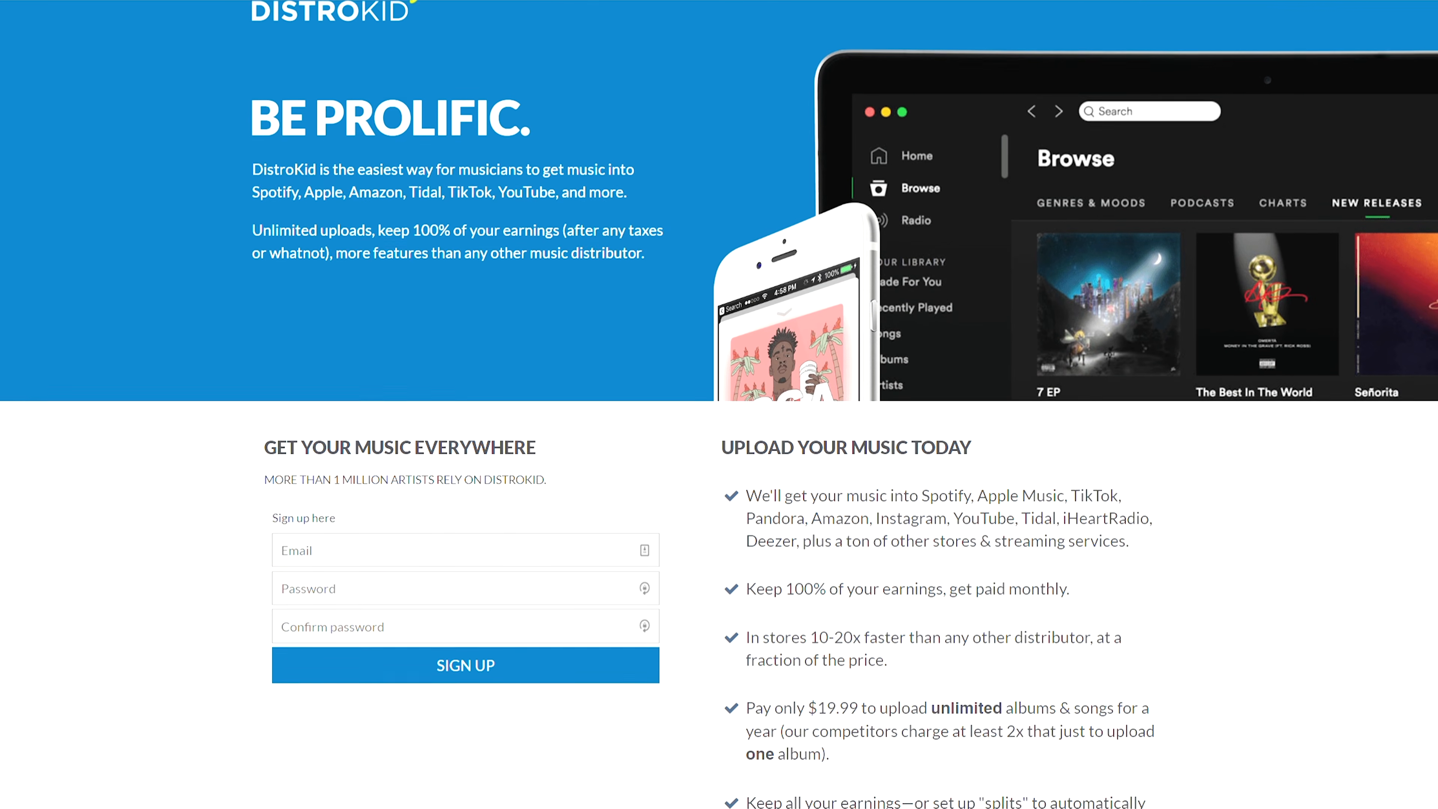
pyautogui.scroll(-3, 718, 404)
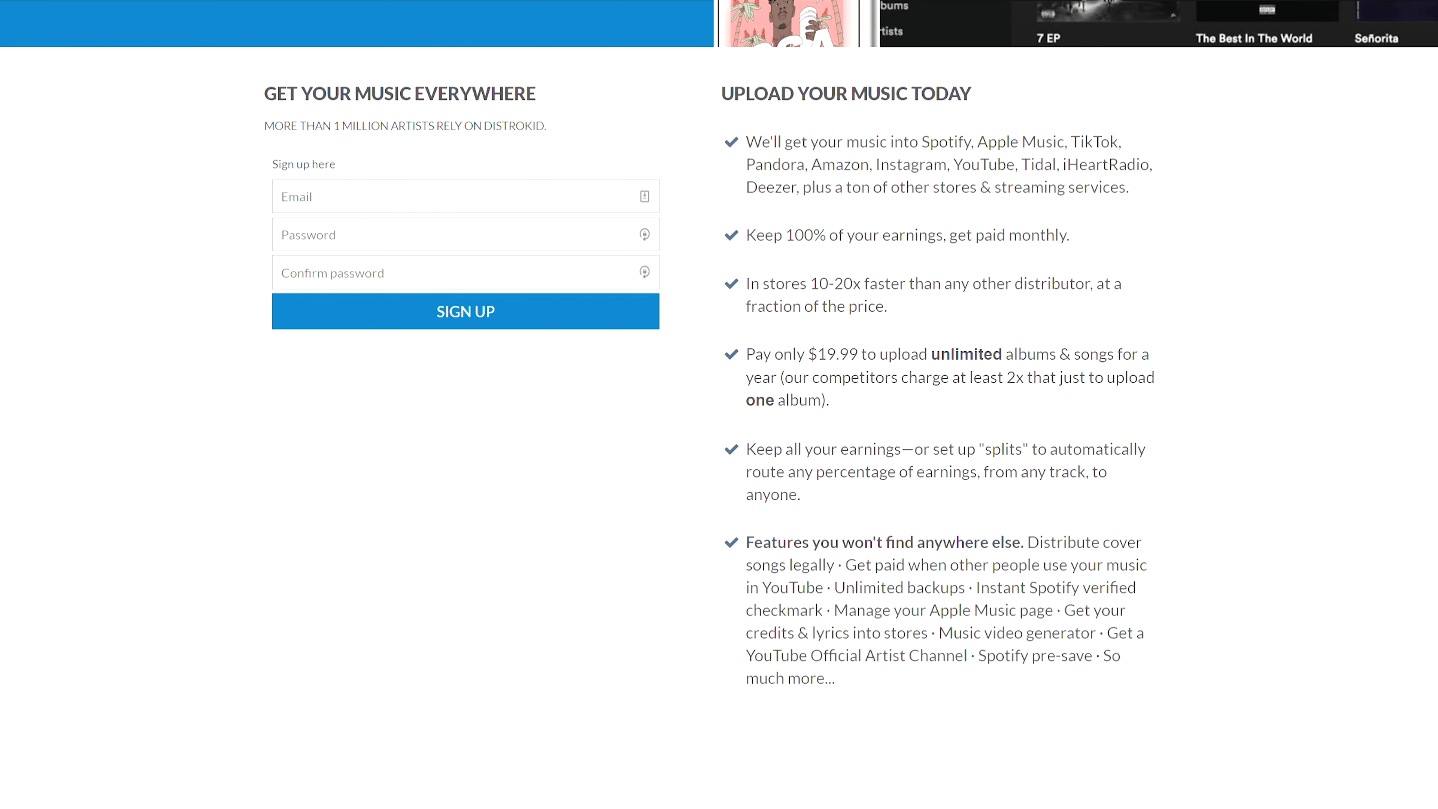
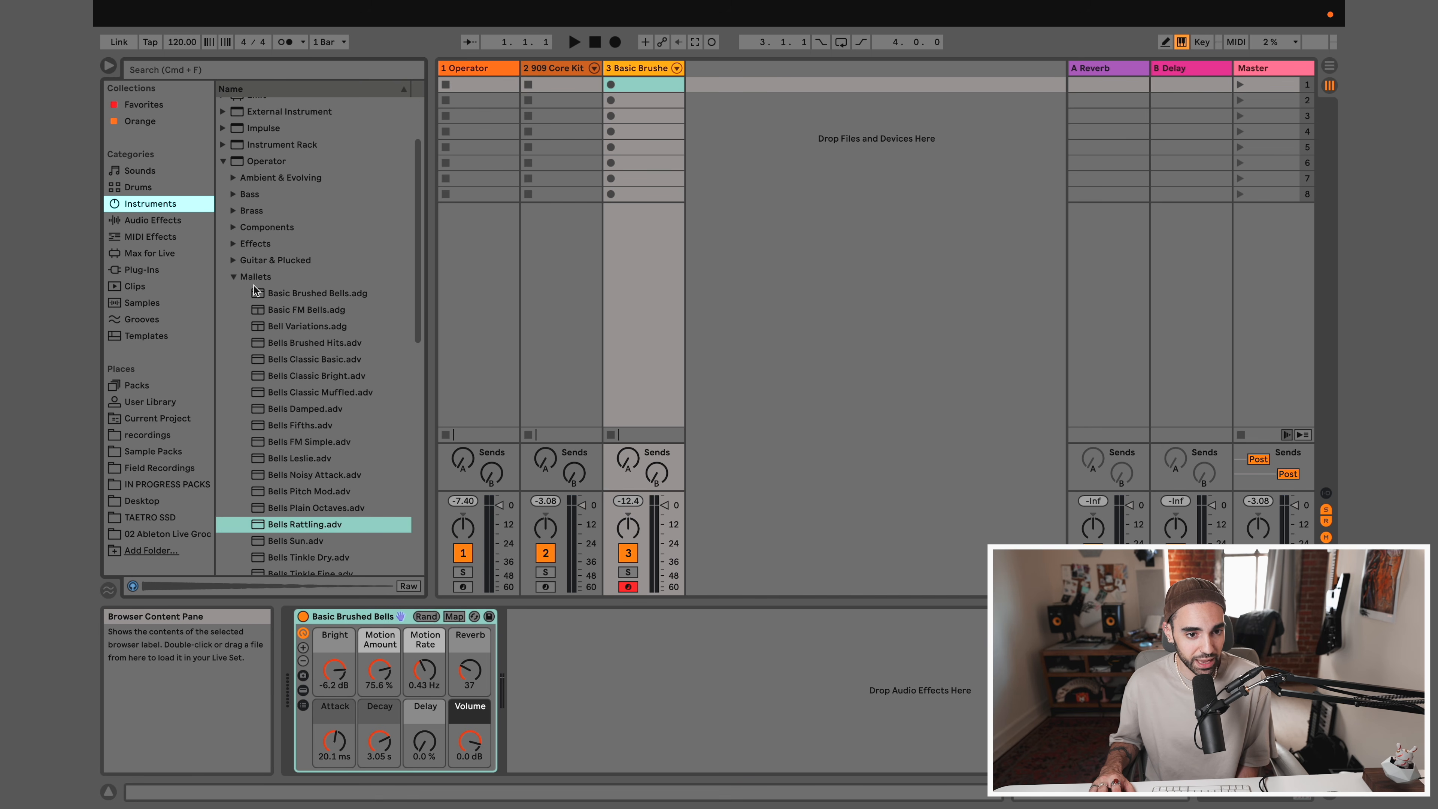
# Load the Analog instrument onto a new MIDI track after the Basic Brushed Bells track
pyautogui.scroll(5, 252, 285)
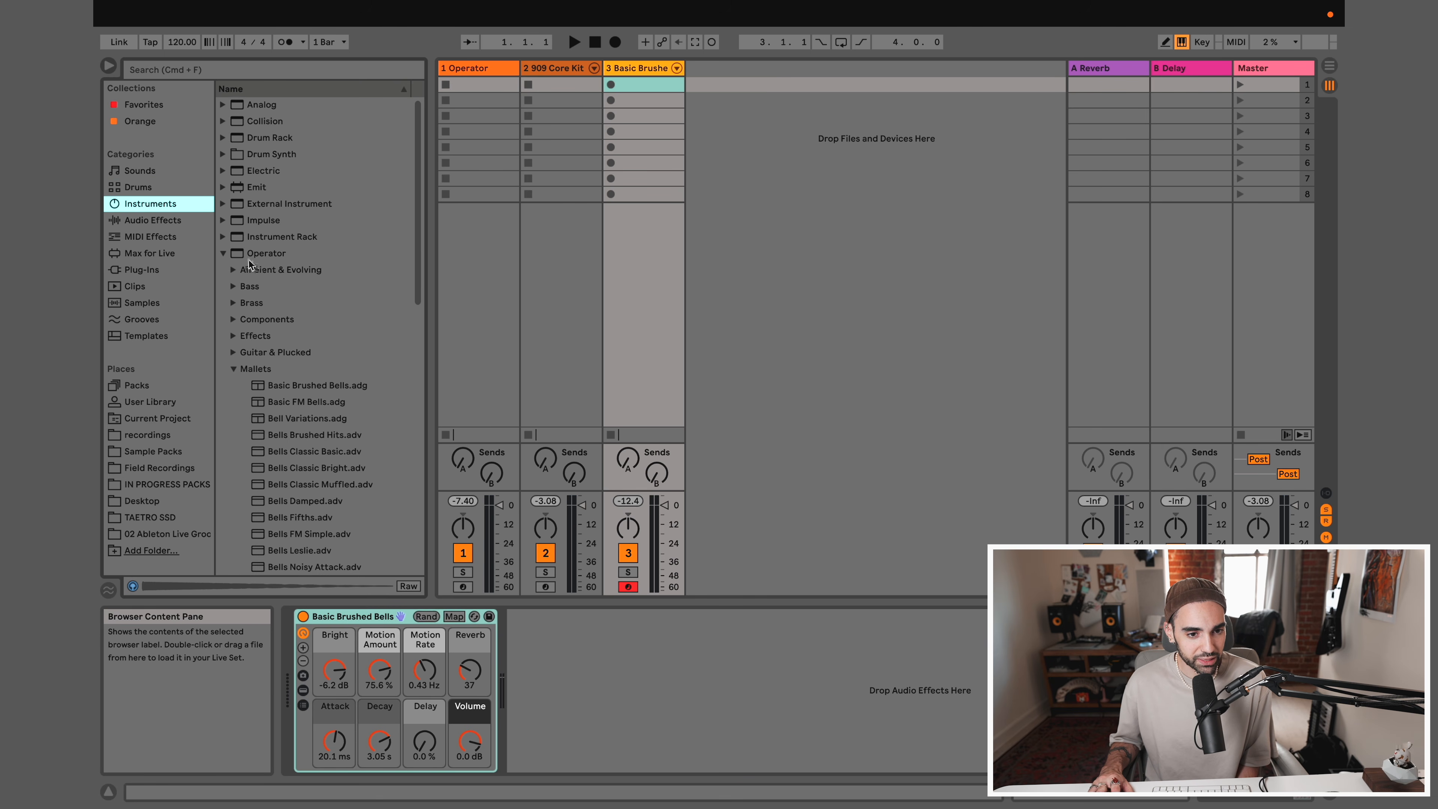
pyautogui.click(248, 259)
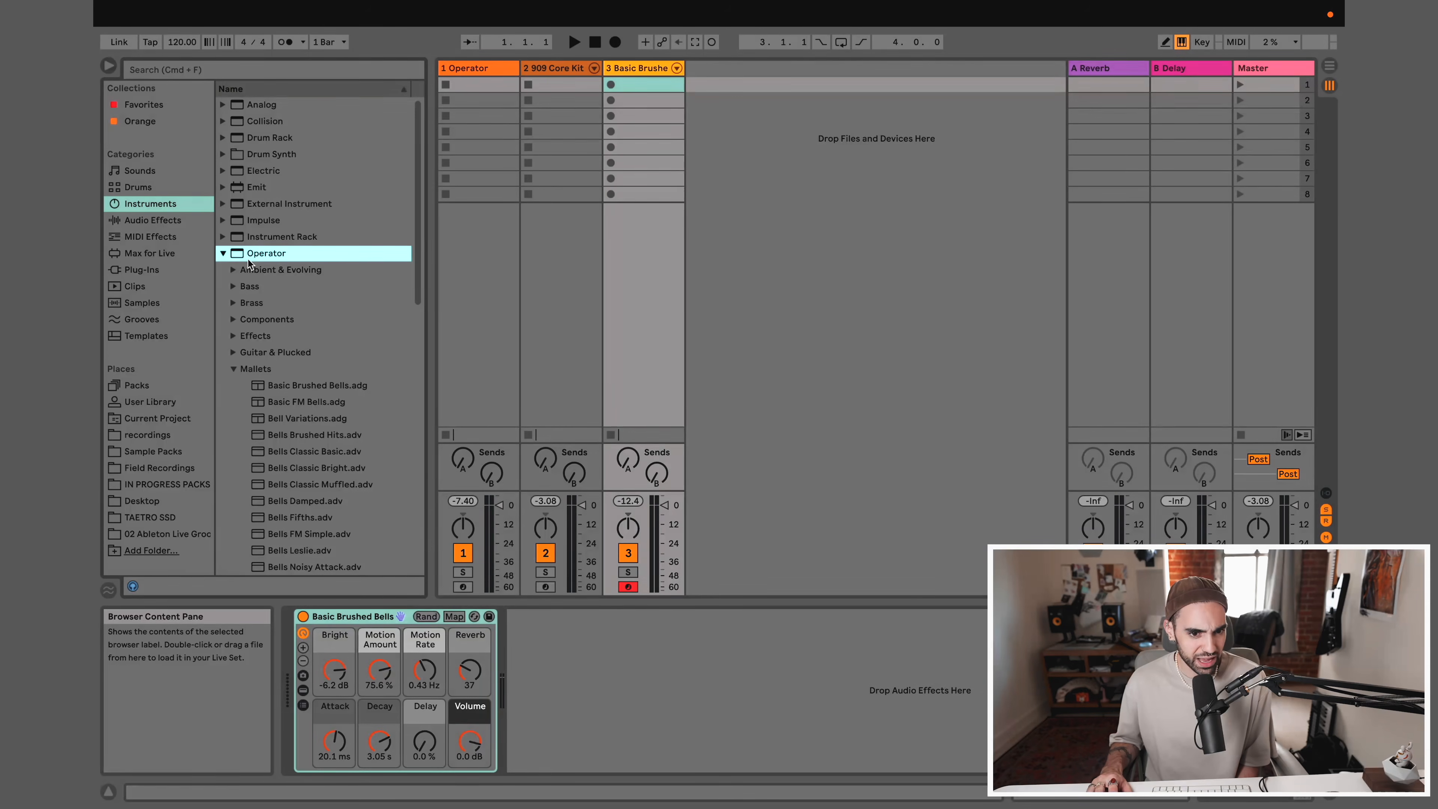
pyautogui.click(241, 107)
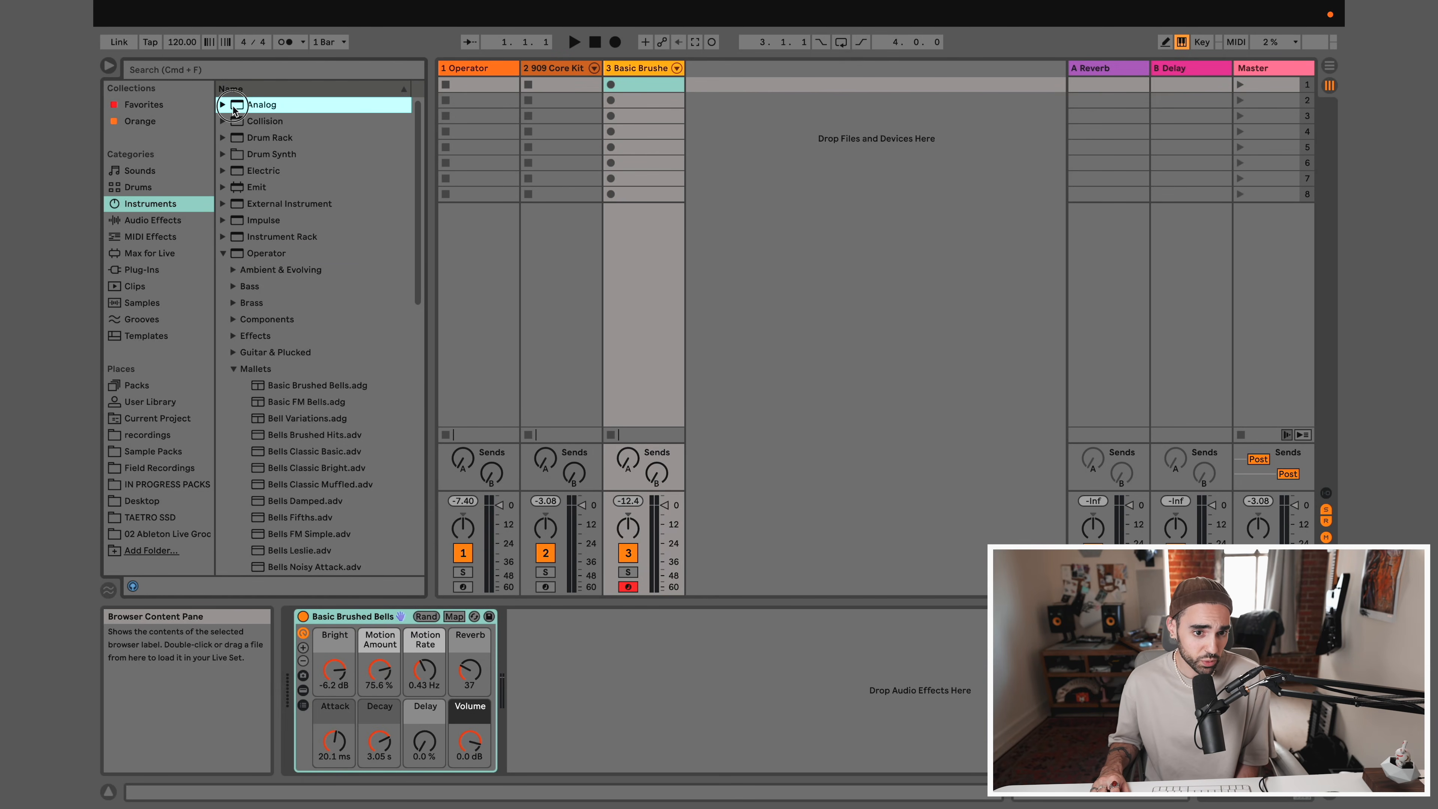
pyautogui.moveTo(240, 106); pyautogui.dragTo(737, 107)
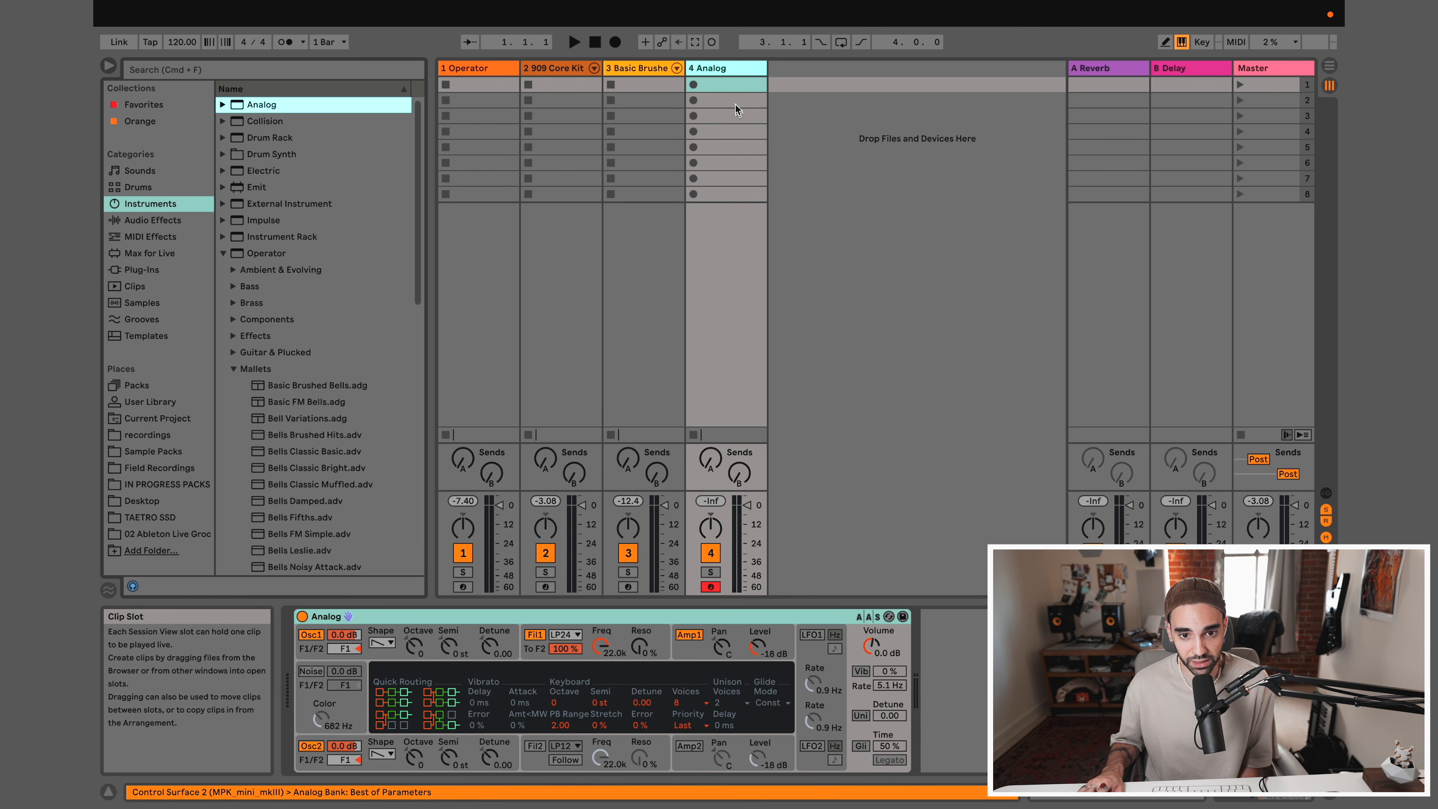
# Preview the presets in Analog's Piano & Keys folder, from E-Piano Muted Pure to Organ Vibrato
pyautogui.click(223, 106)
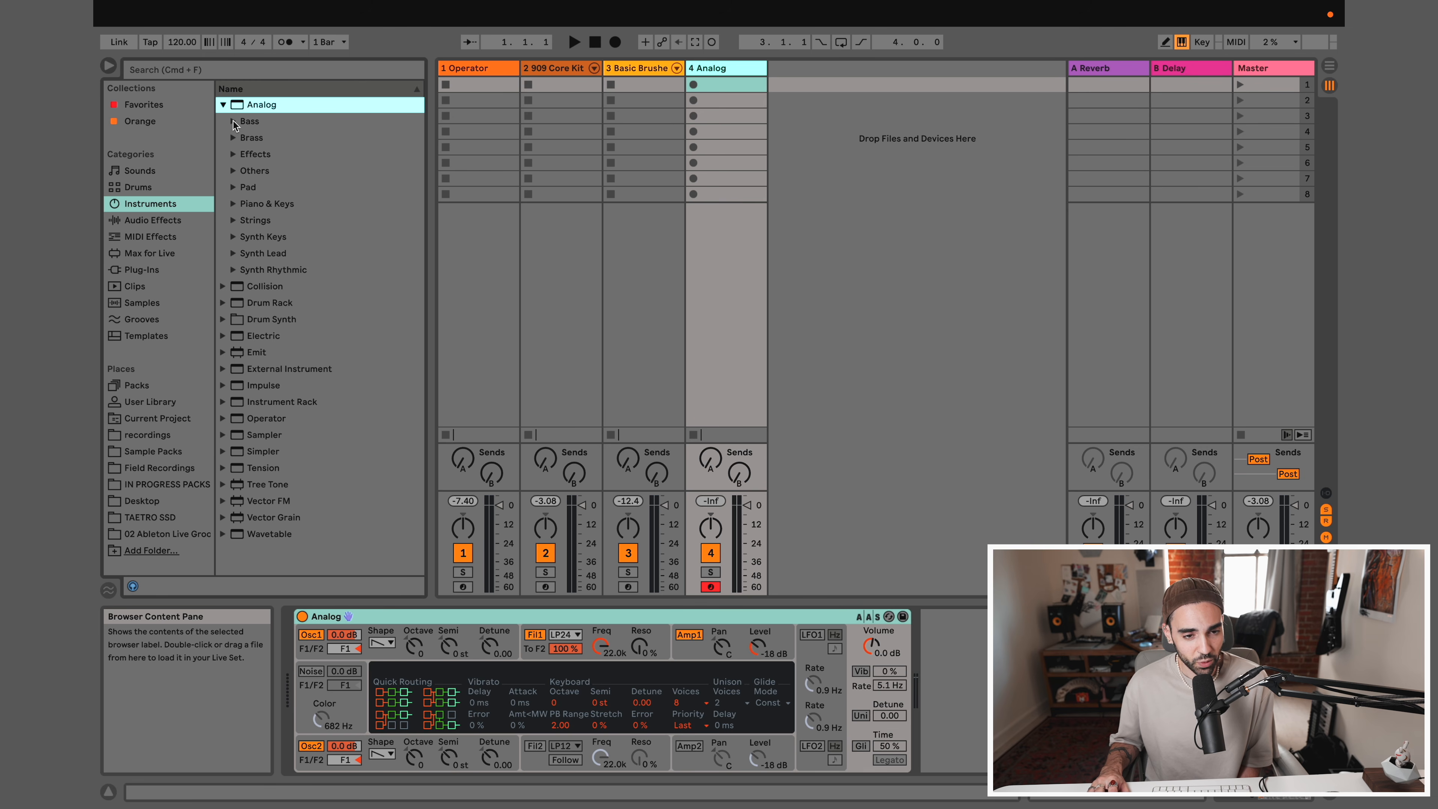
pyautogui.click(232, 204)
pyautogui.click(295, 223)
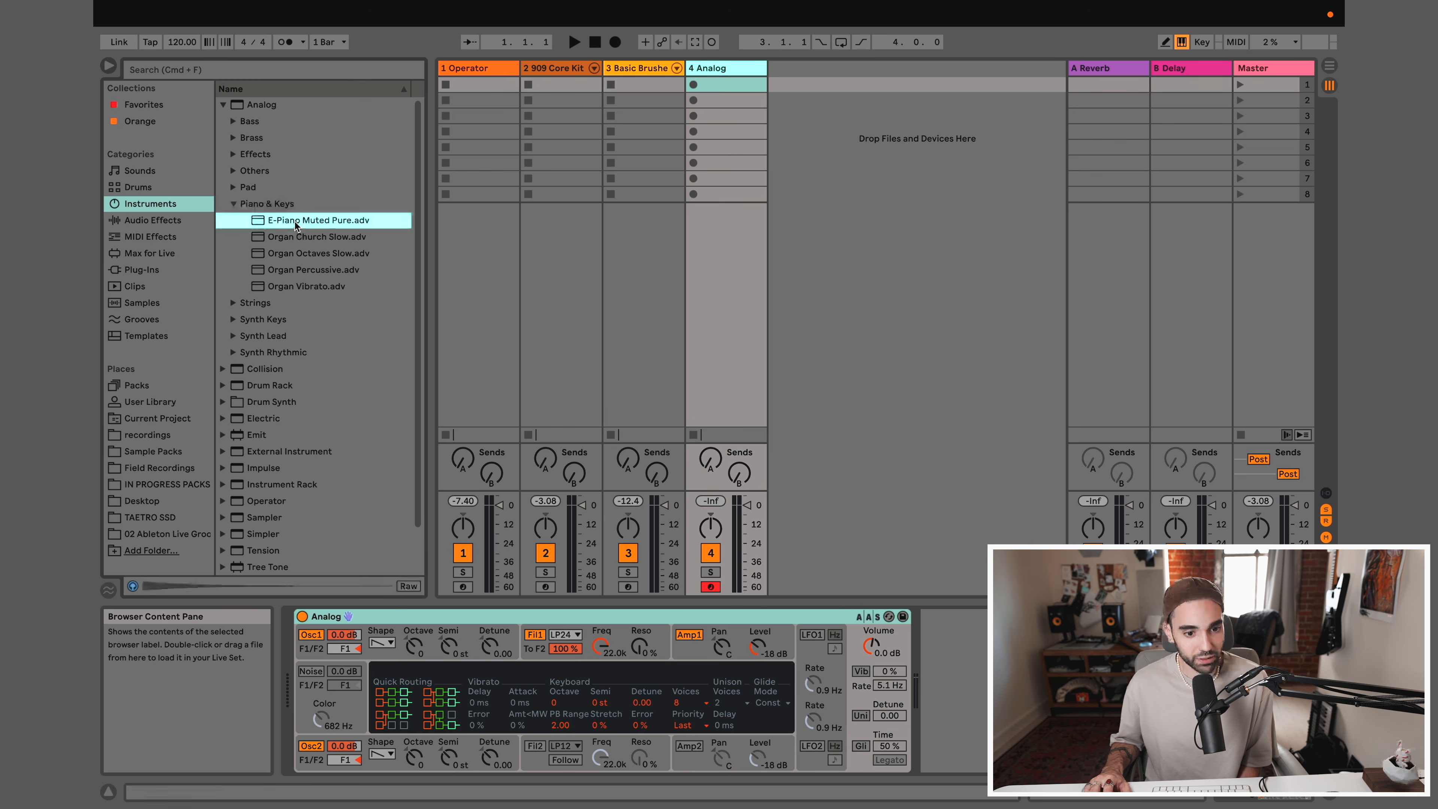
pyautogui.click(294, 235)
pyautogui.click(295, 252)
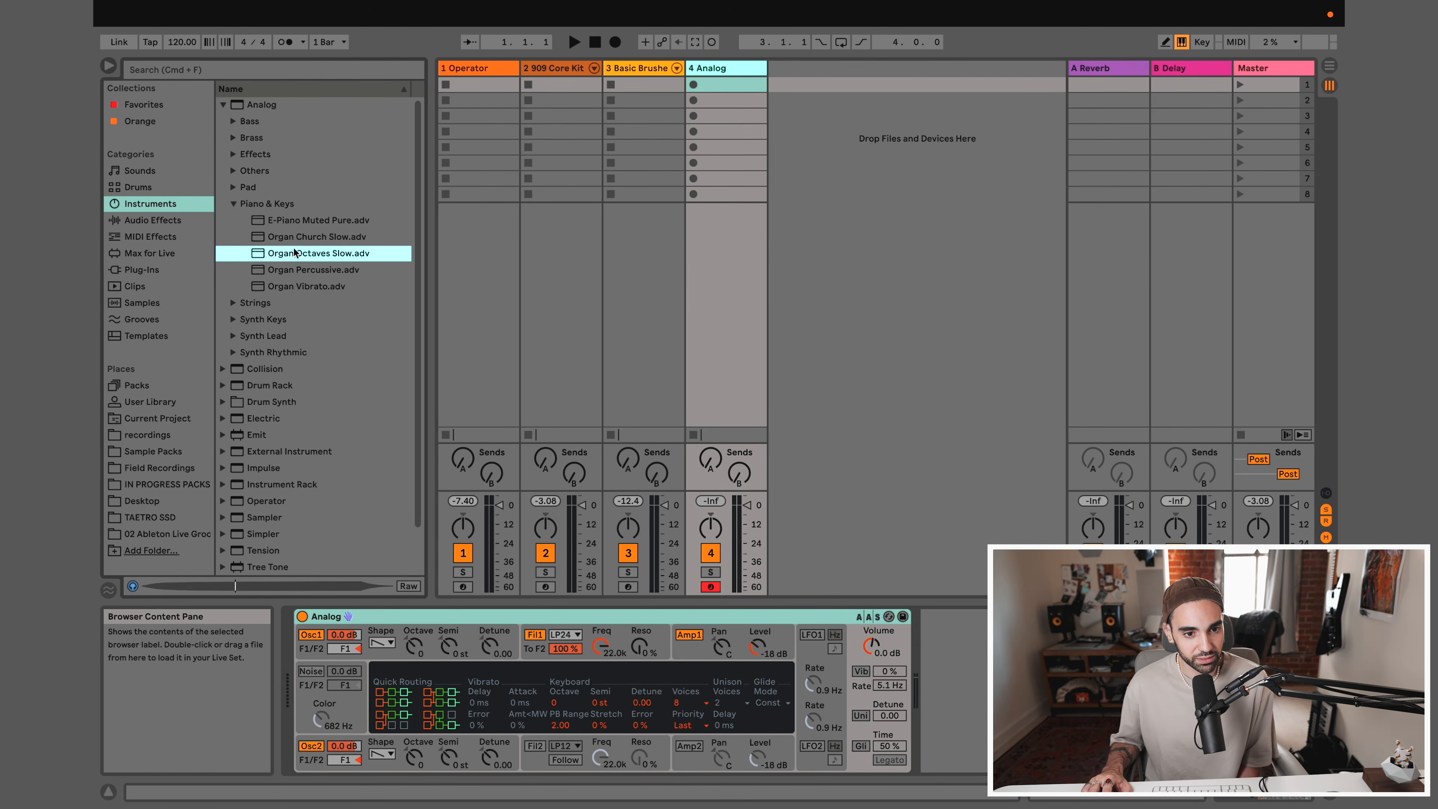
pyautogui.click(296, 269)
pyautogui.click(298, 283)
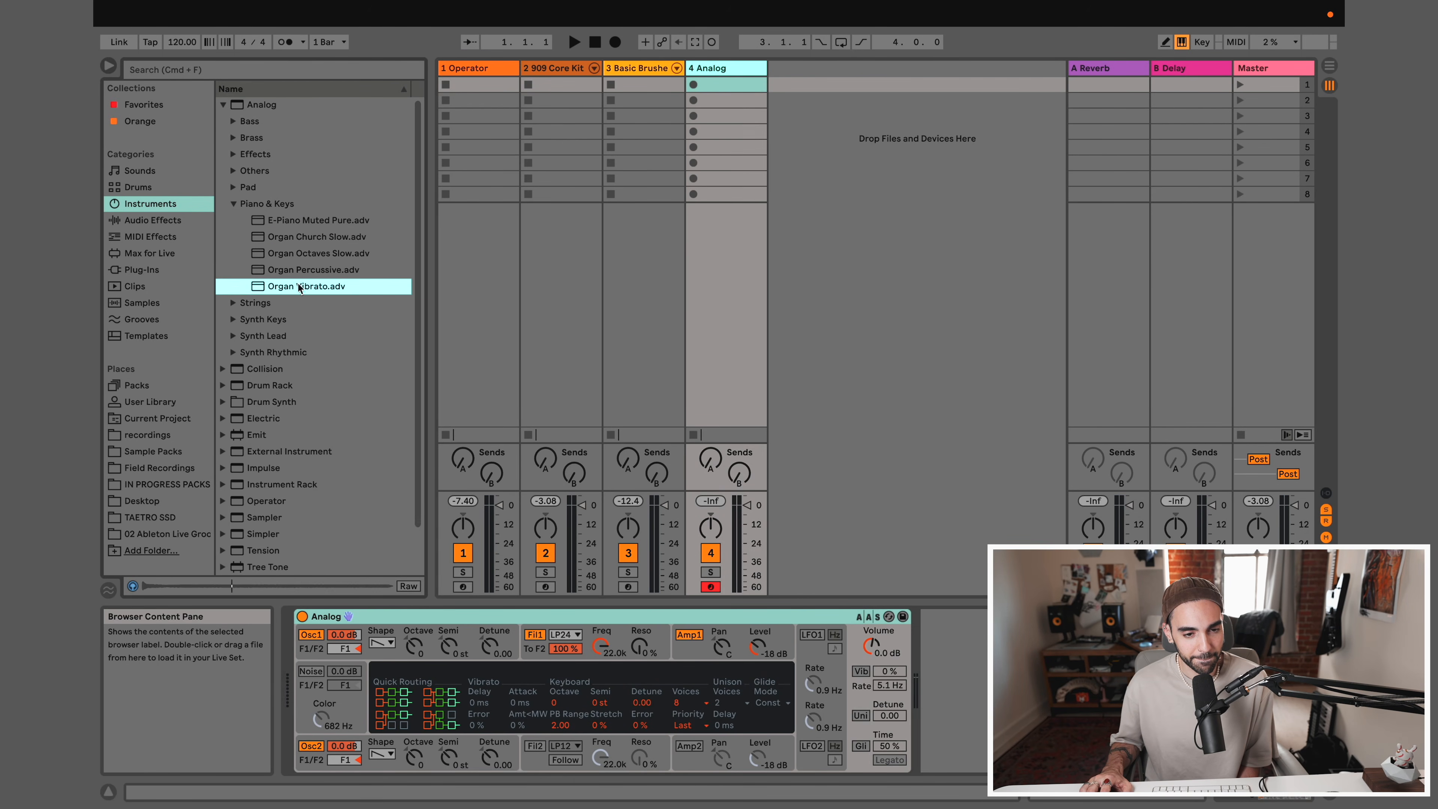
# Load the E-Piano Muted Pure preset onto the Analog track and play it from the computer keyboard
pyautogui.click(298, 222)
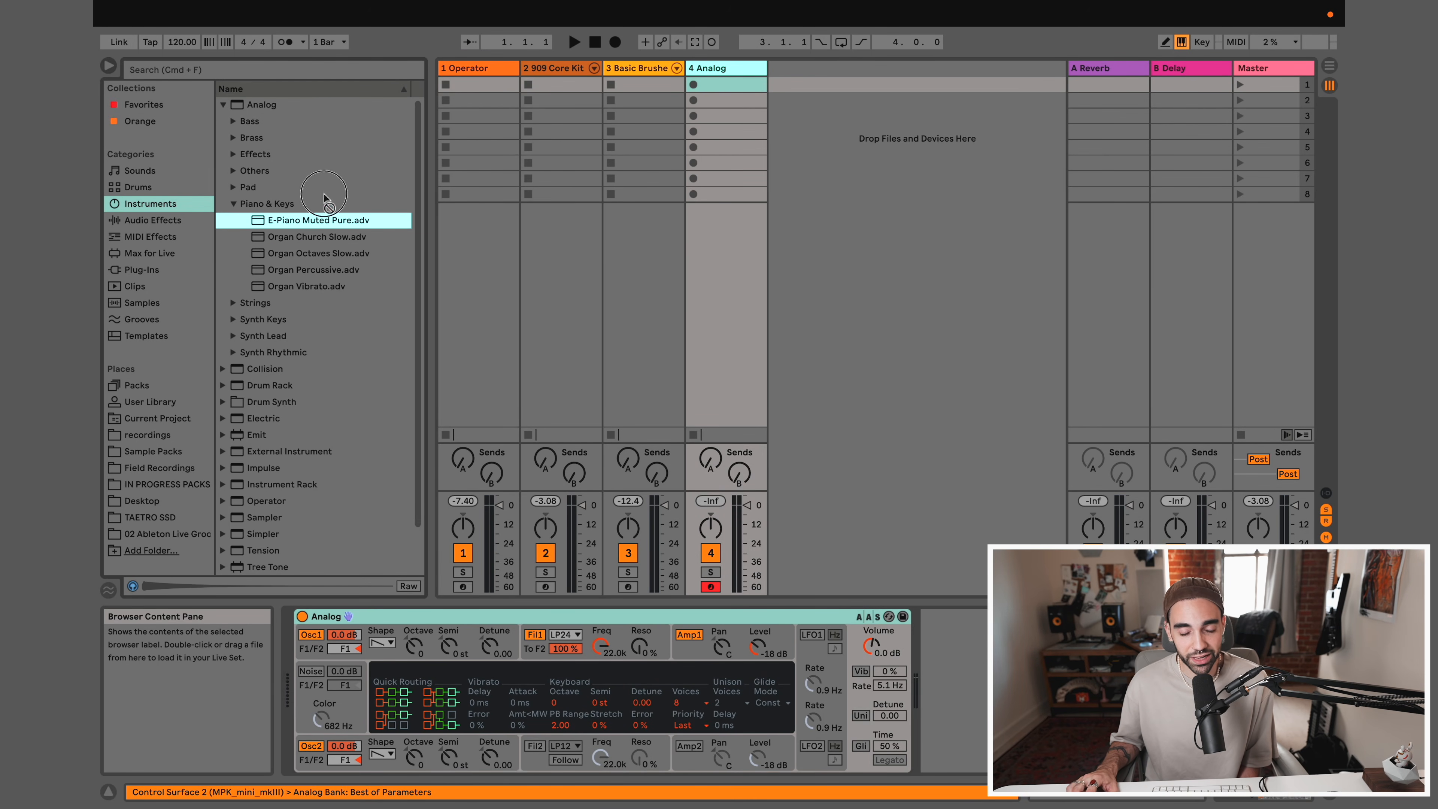
pyautogui.click(563, 84)
pyautogui.click(713, 68)
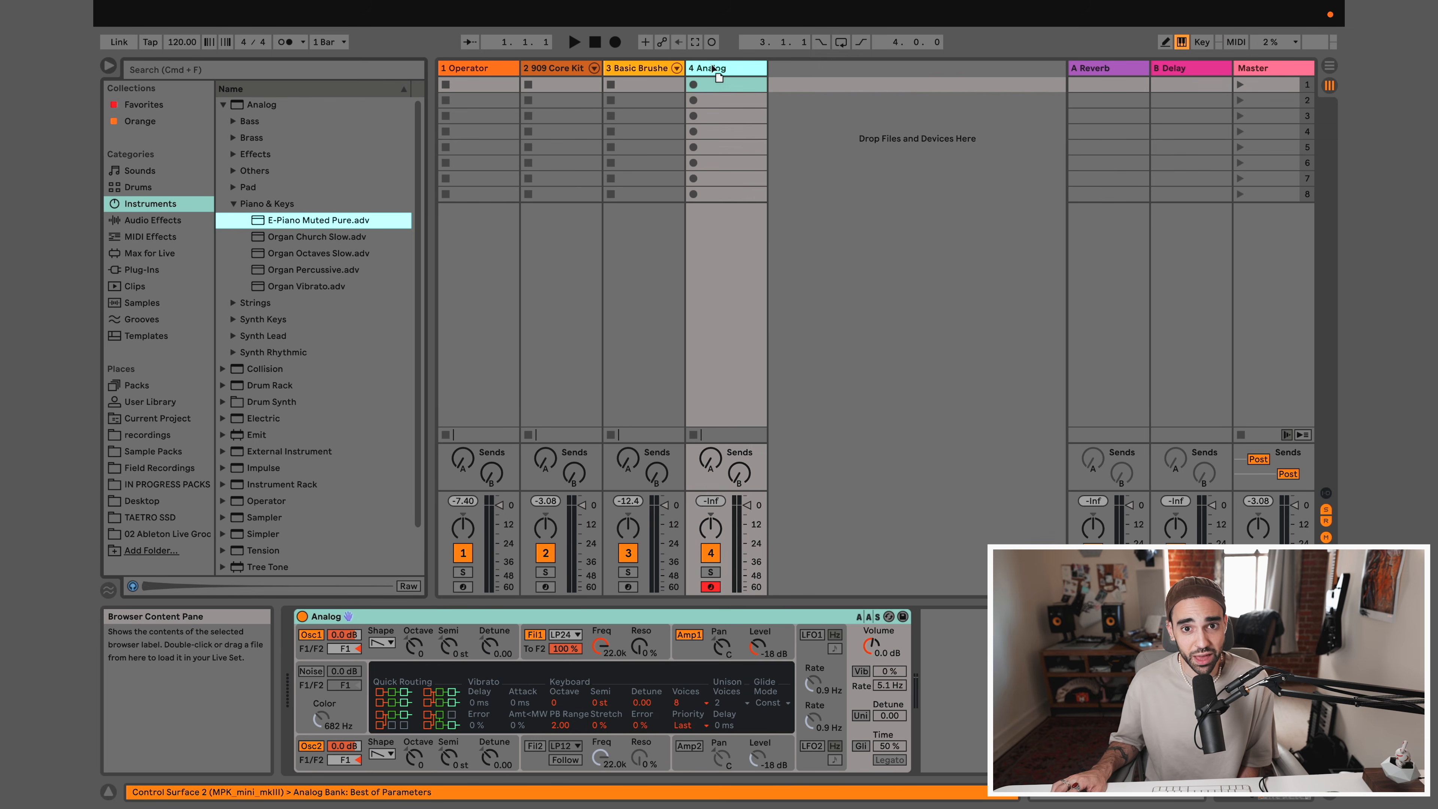
pyautogui.moveTo(712, 68); pyautogui.dragTo(810, 108)
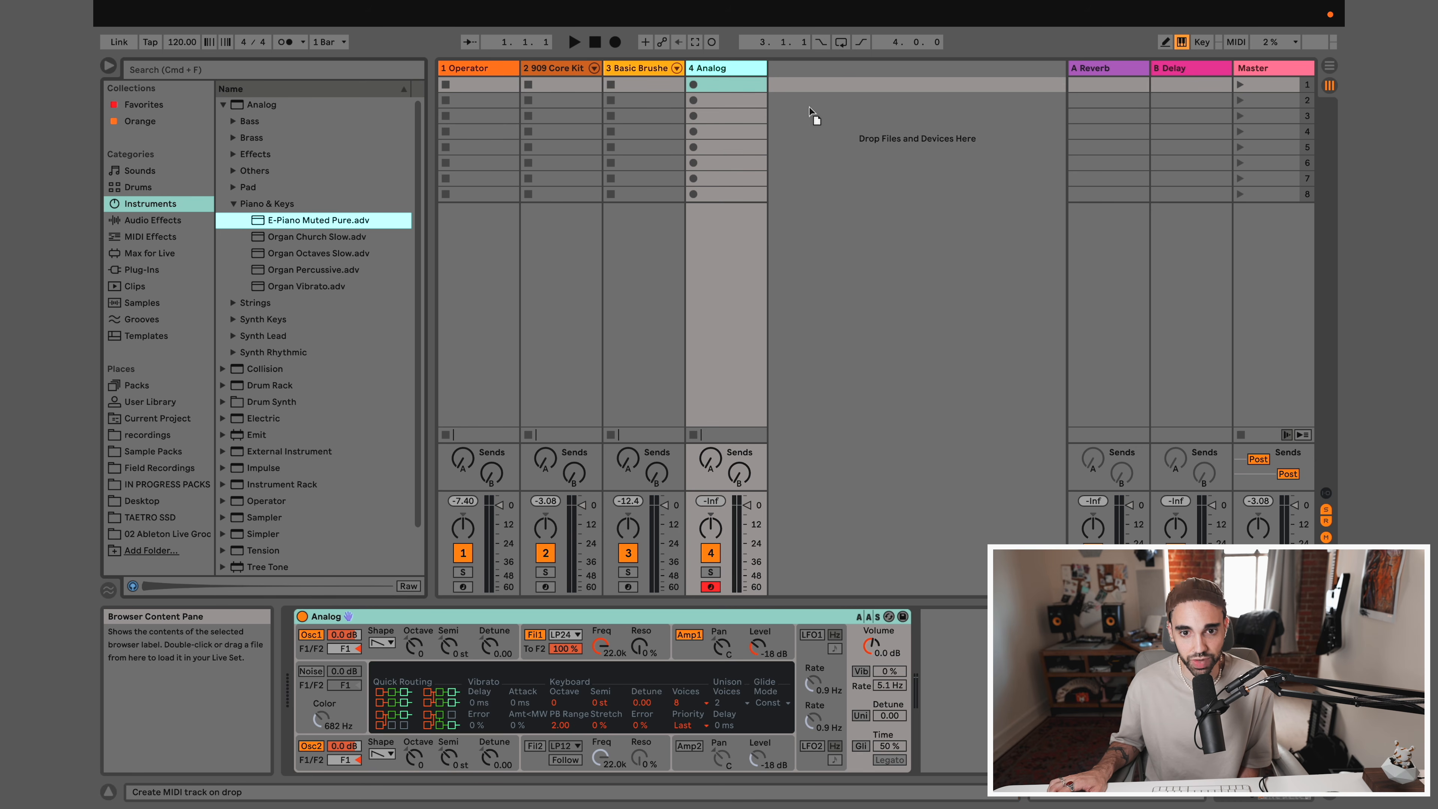
pyautogui.moveTo(808, 107); pyautogui.dragTo(714, 67)
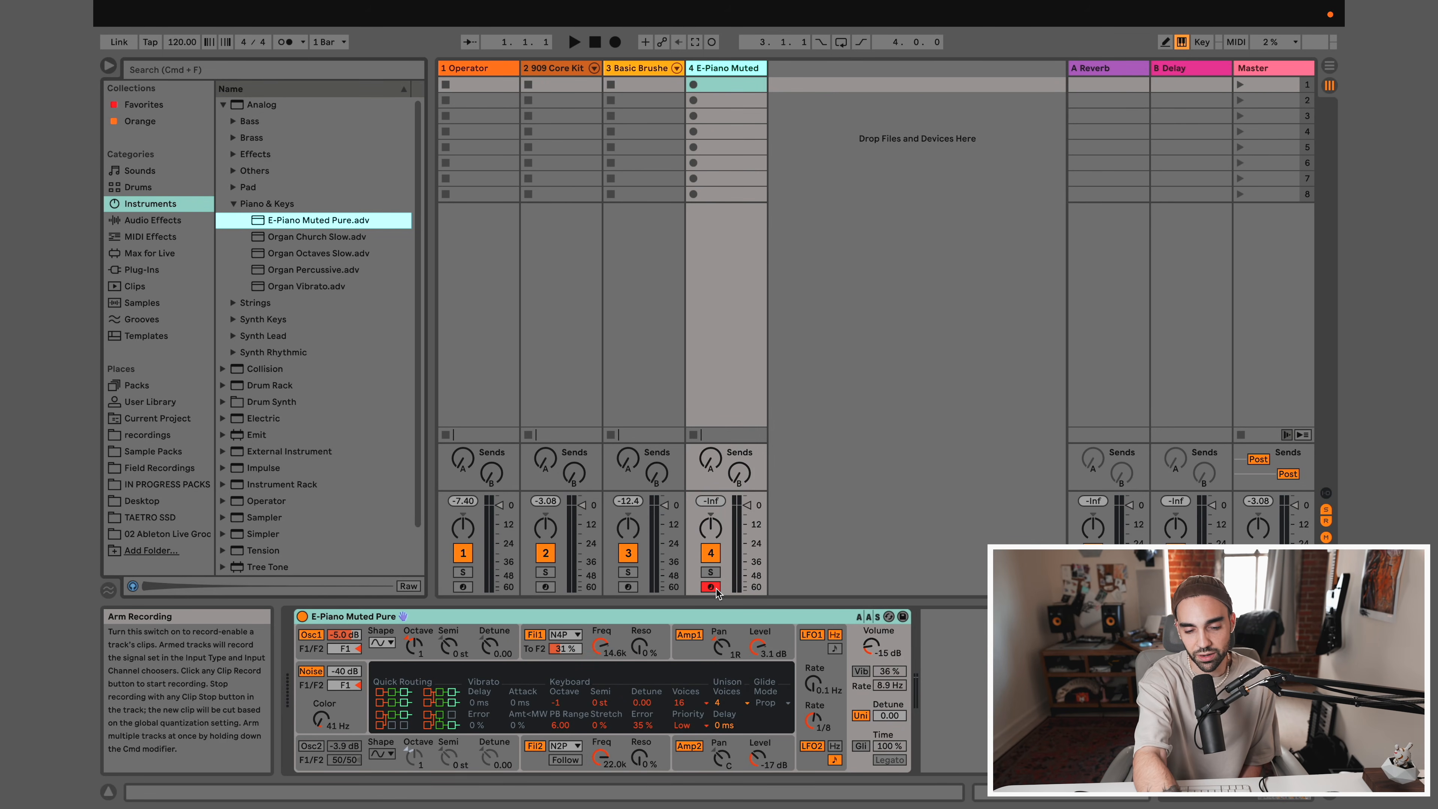
pyautogui.press('a')
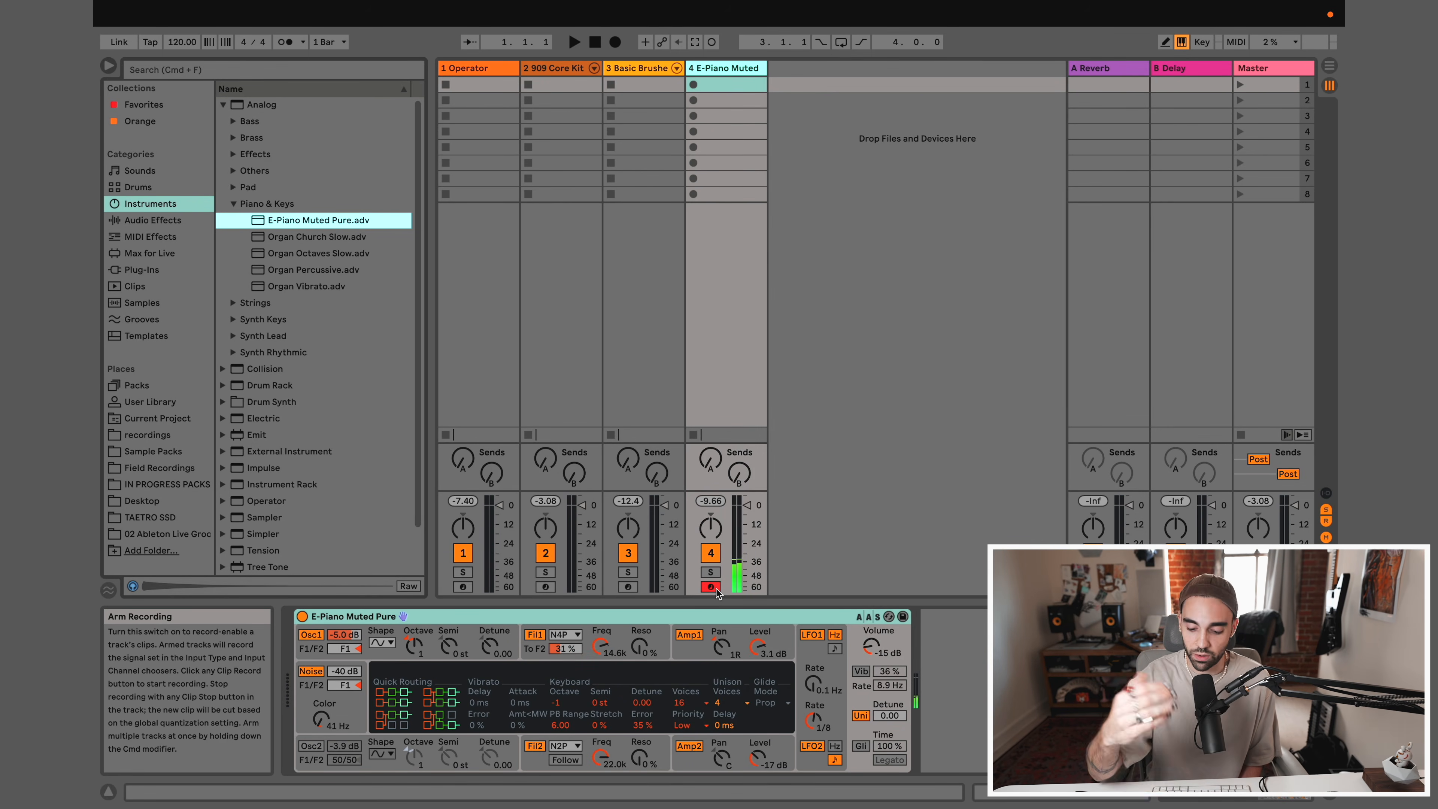
pyautogui.press('a')
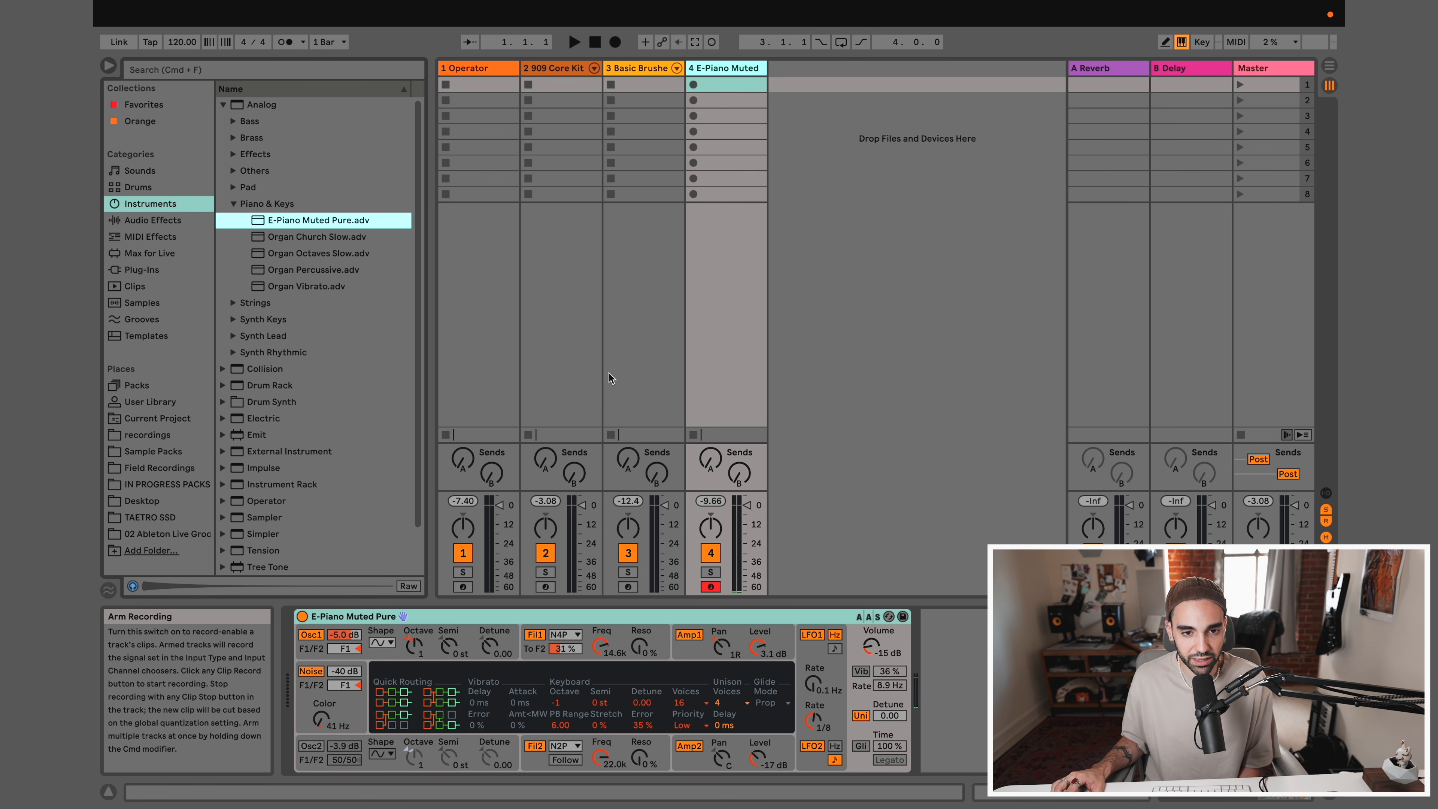
# Arm the 909 Core Kit track, lower the computer keyboard octave to C1 and play its drum sounds
pyautogui.click(545, 586)
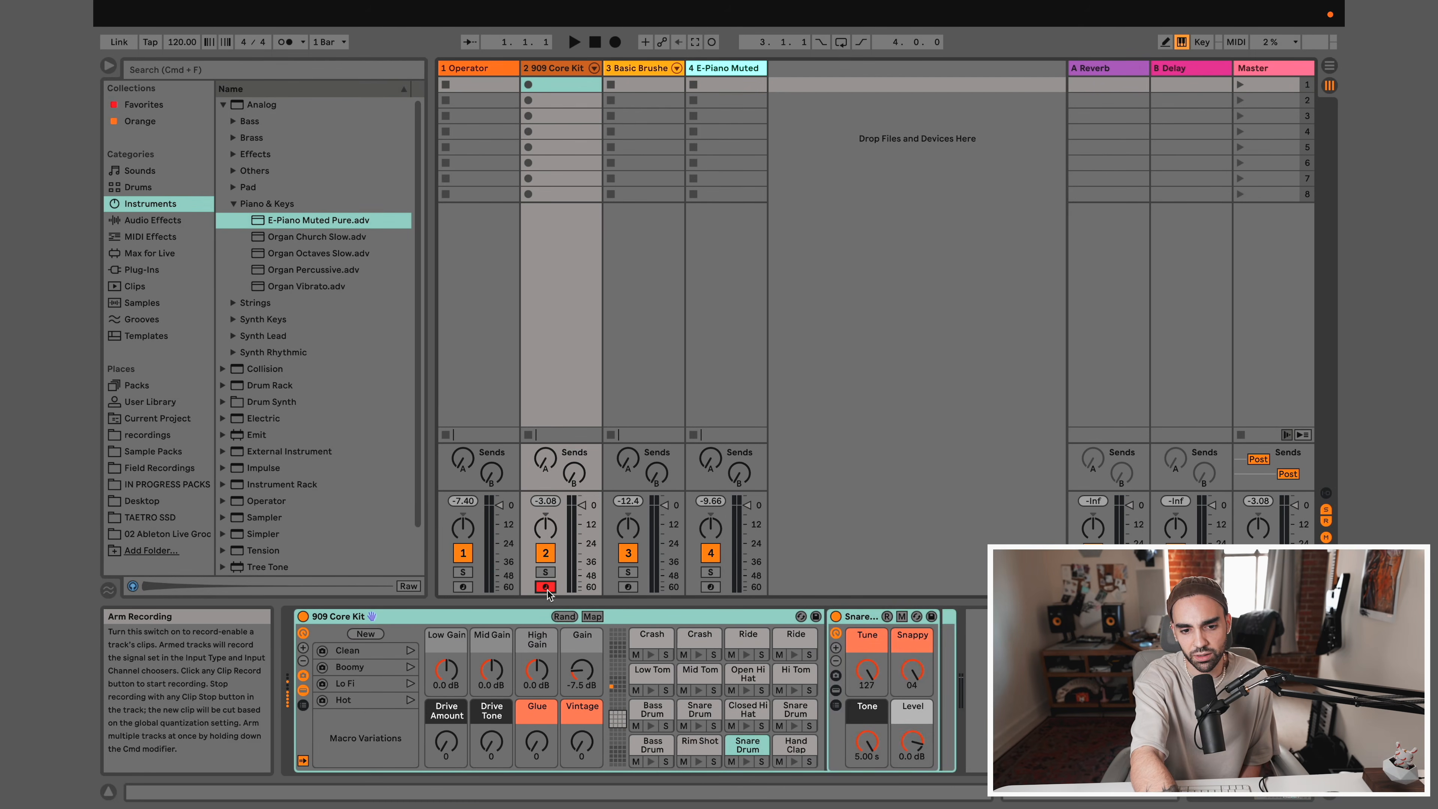
pyautogui.press('z')
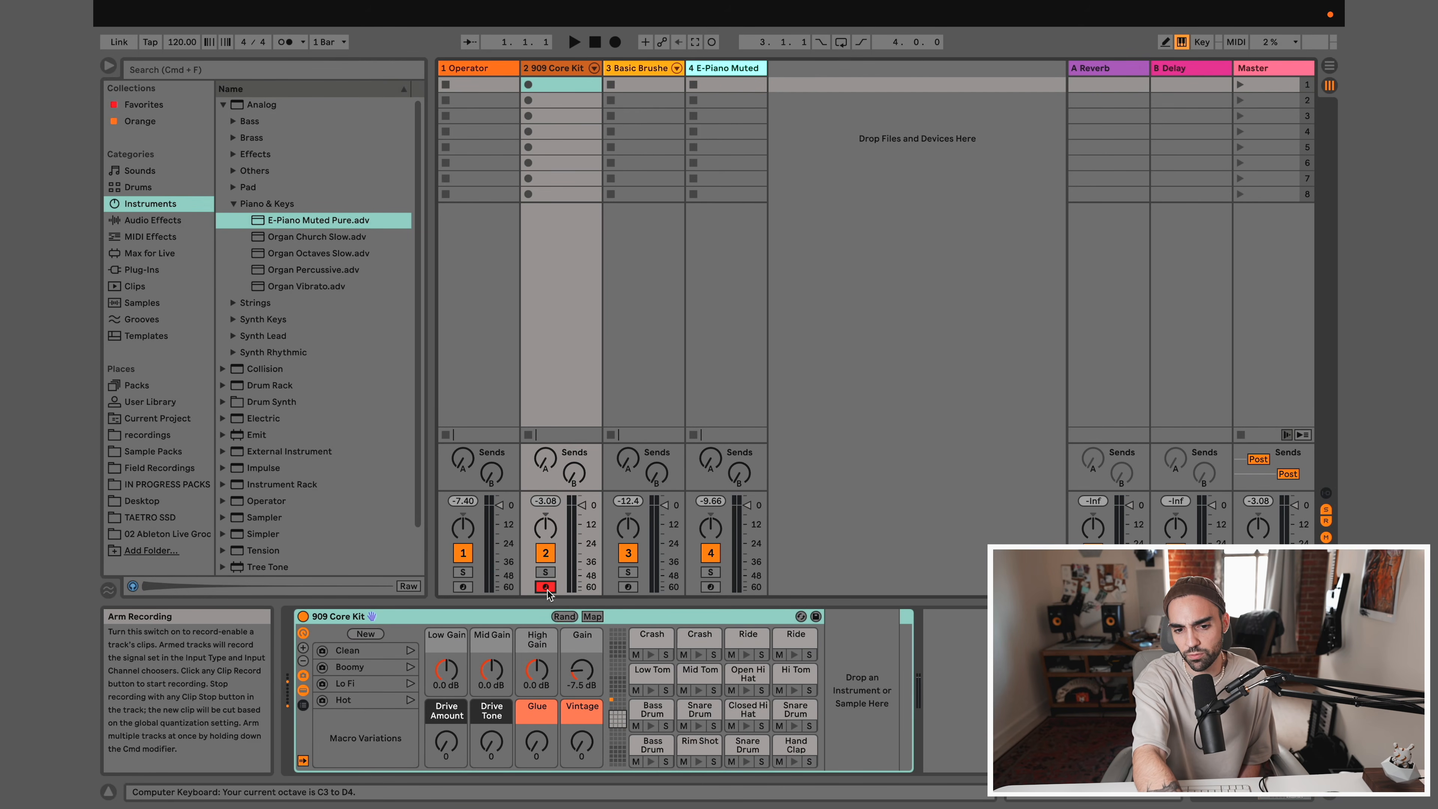
pyautogui.press('z')
pyautogui.press('s')
pyautogui.press('s')
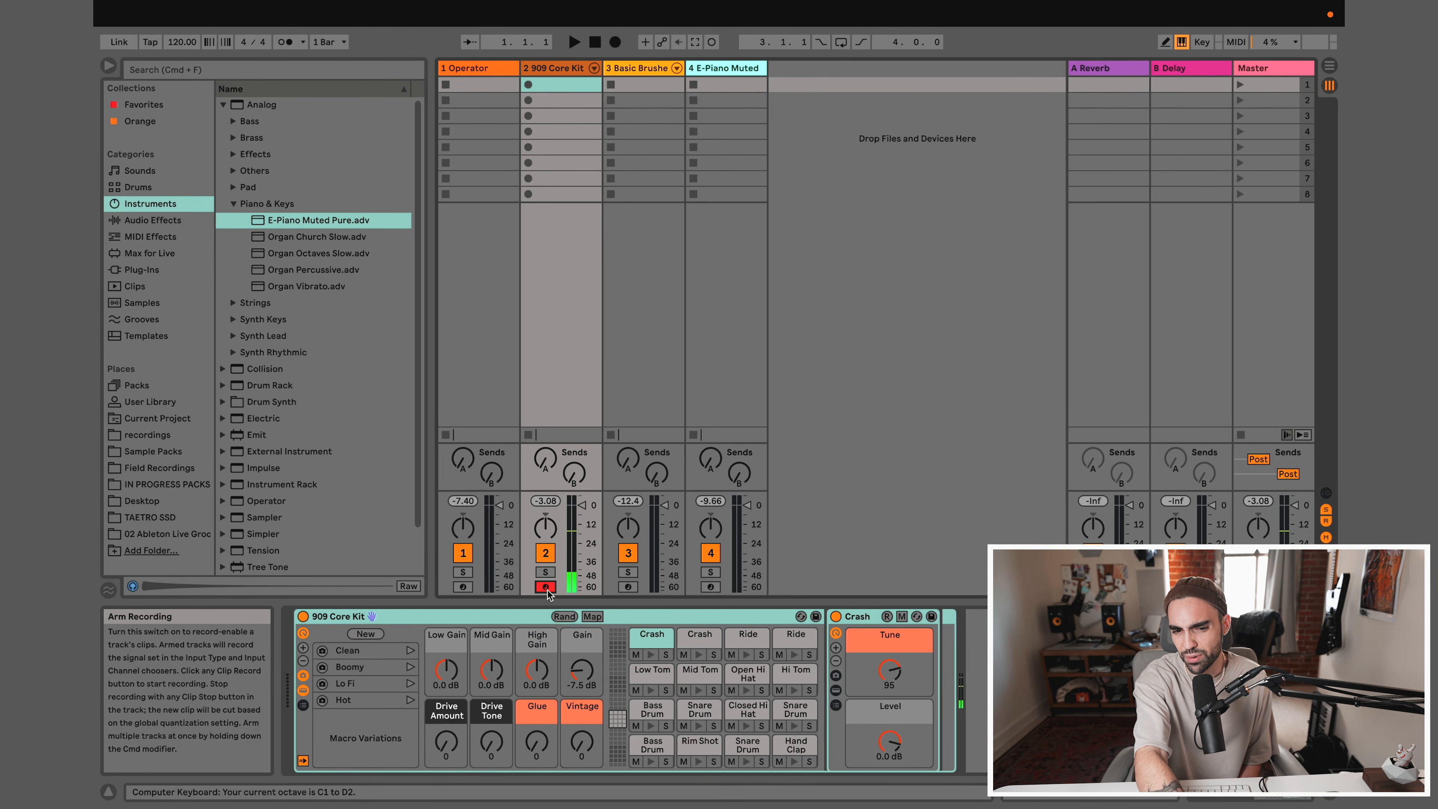
pyautogui.press('a')
pyautogui.press('s')
pyautogui.press('a')
pyautogui.press('s')
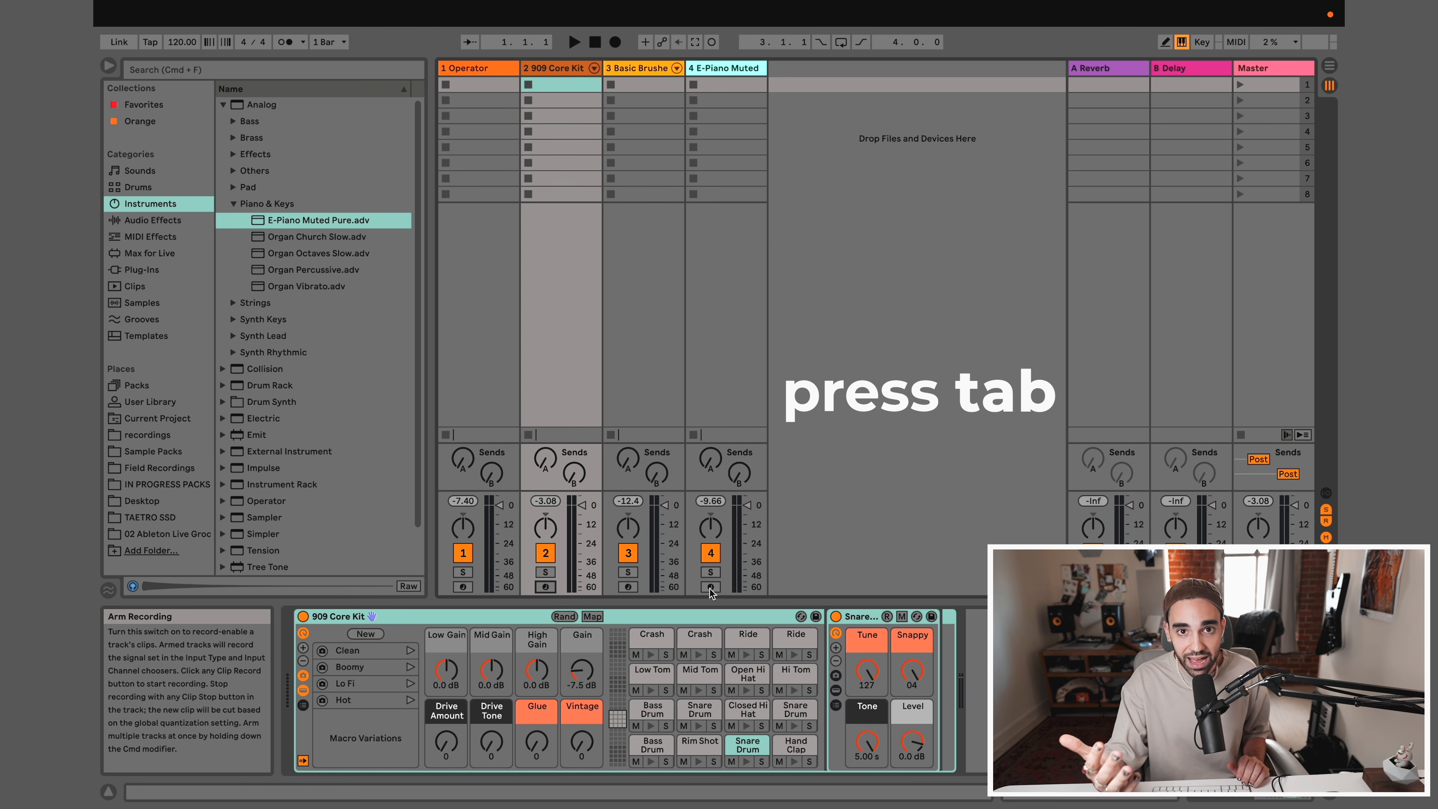
# Switch back and forth between Arrangement View and Session View to compare them, ending in Session View
pyautogui.press('Tab')
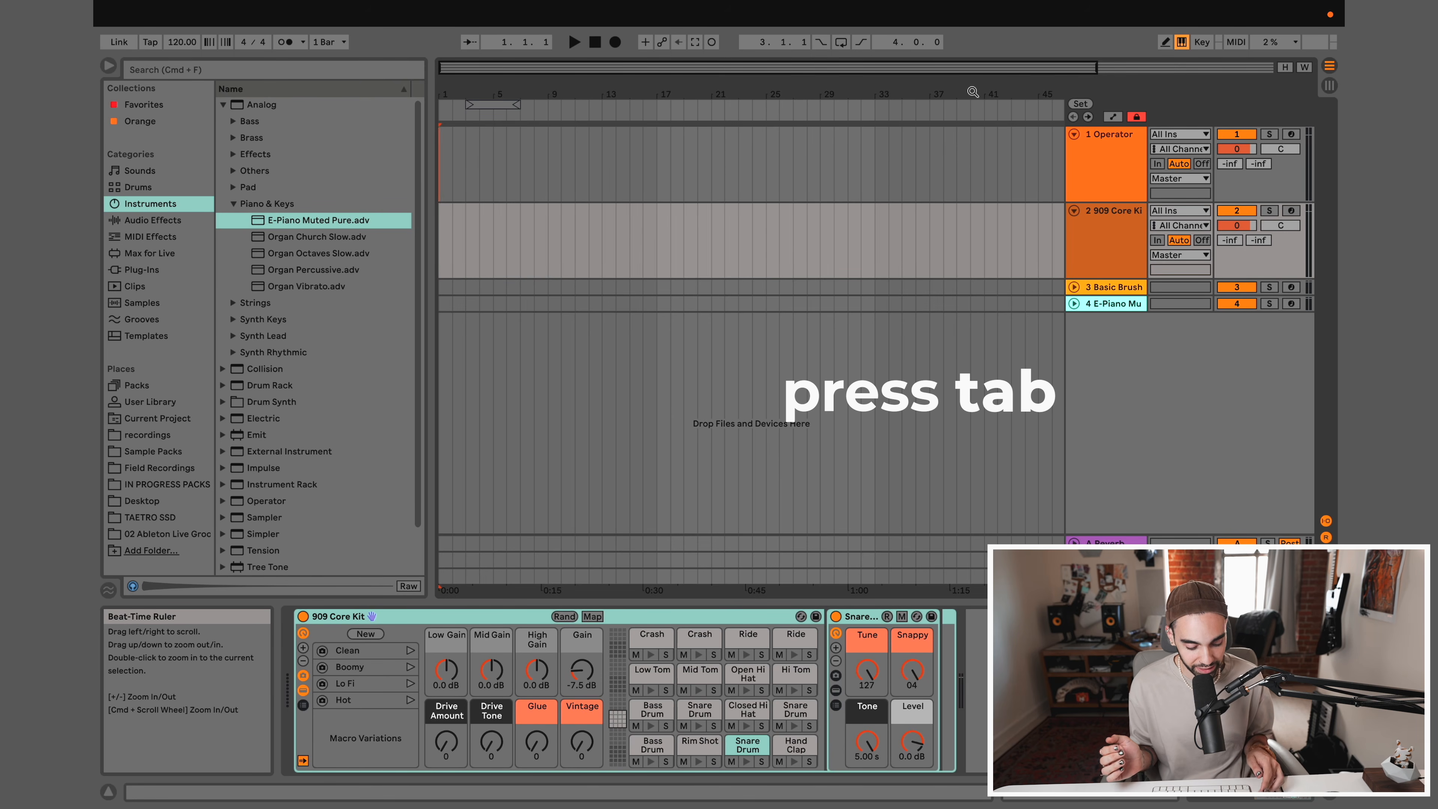
pyautogui.press('Tab')
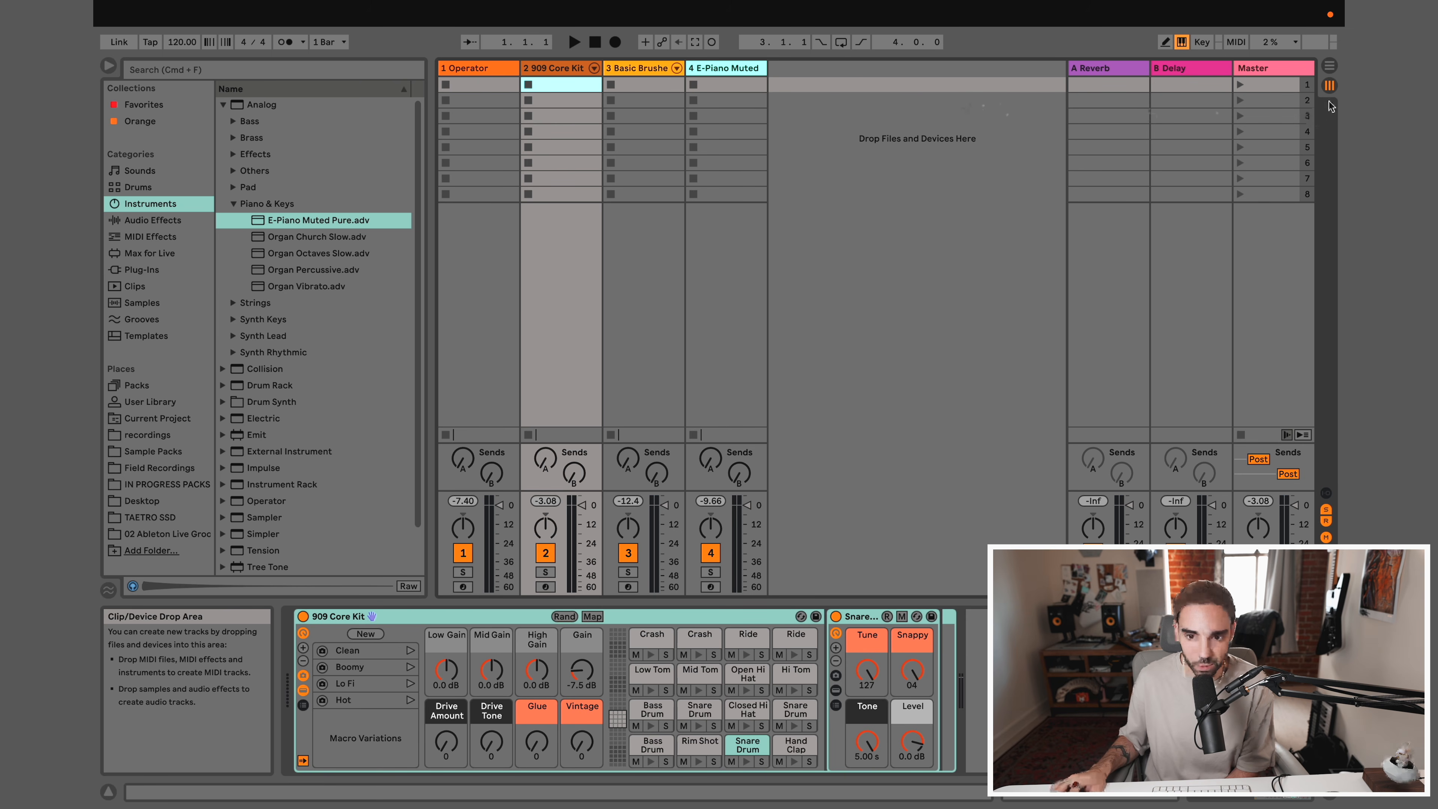
pyautogui.click(1330, 67)
pyautogui.click(1330, 85)
pyautogui.click(1330, 67)
pyautogui.click(1330, 85)
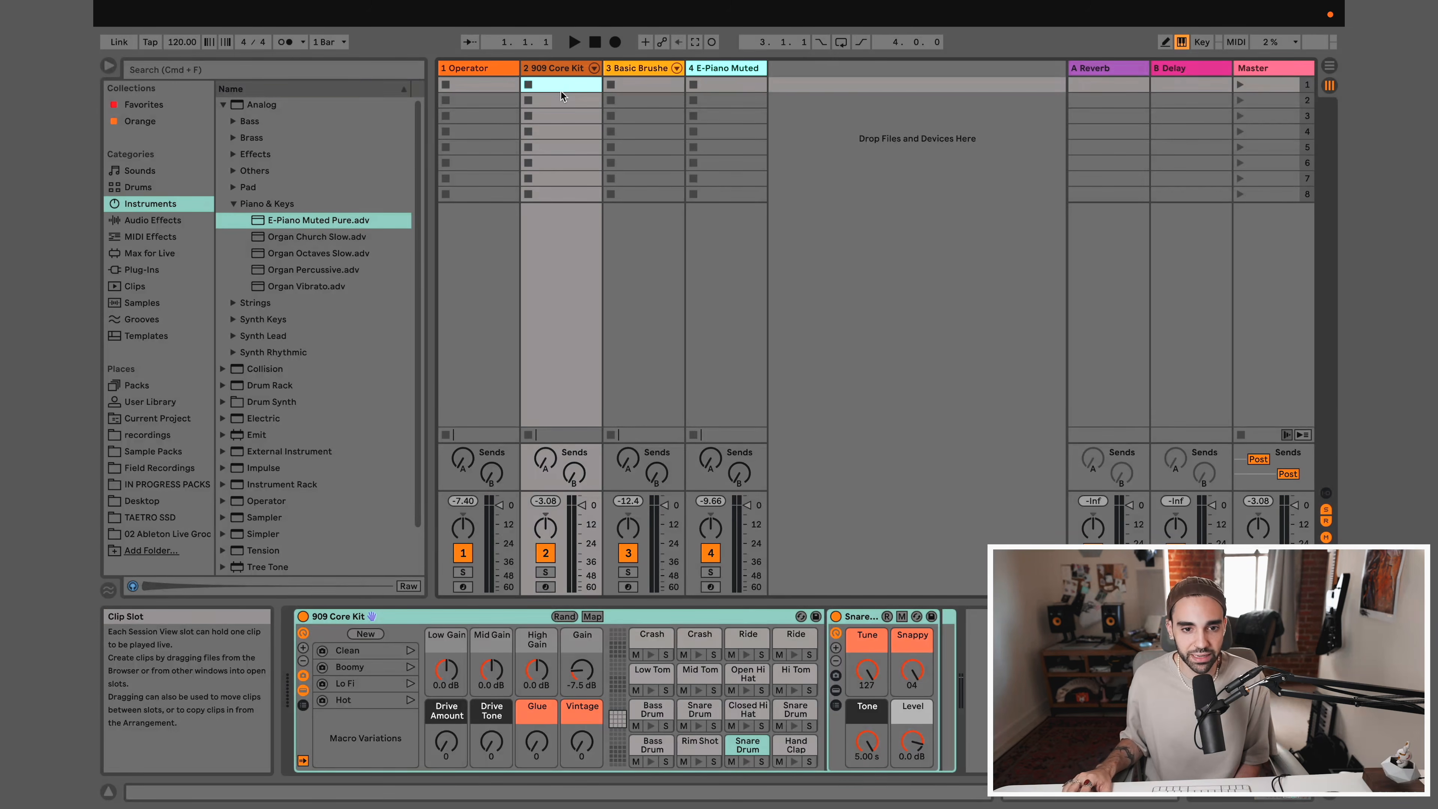
# Go through the empty clip slots of the 909 Core Kit and Basic Brushed Bells tracks
pyautogui.click(561, 100)
pyautogui.click(561, 116)
pyautogui.click(559, 130)
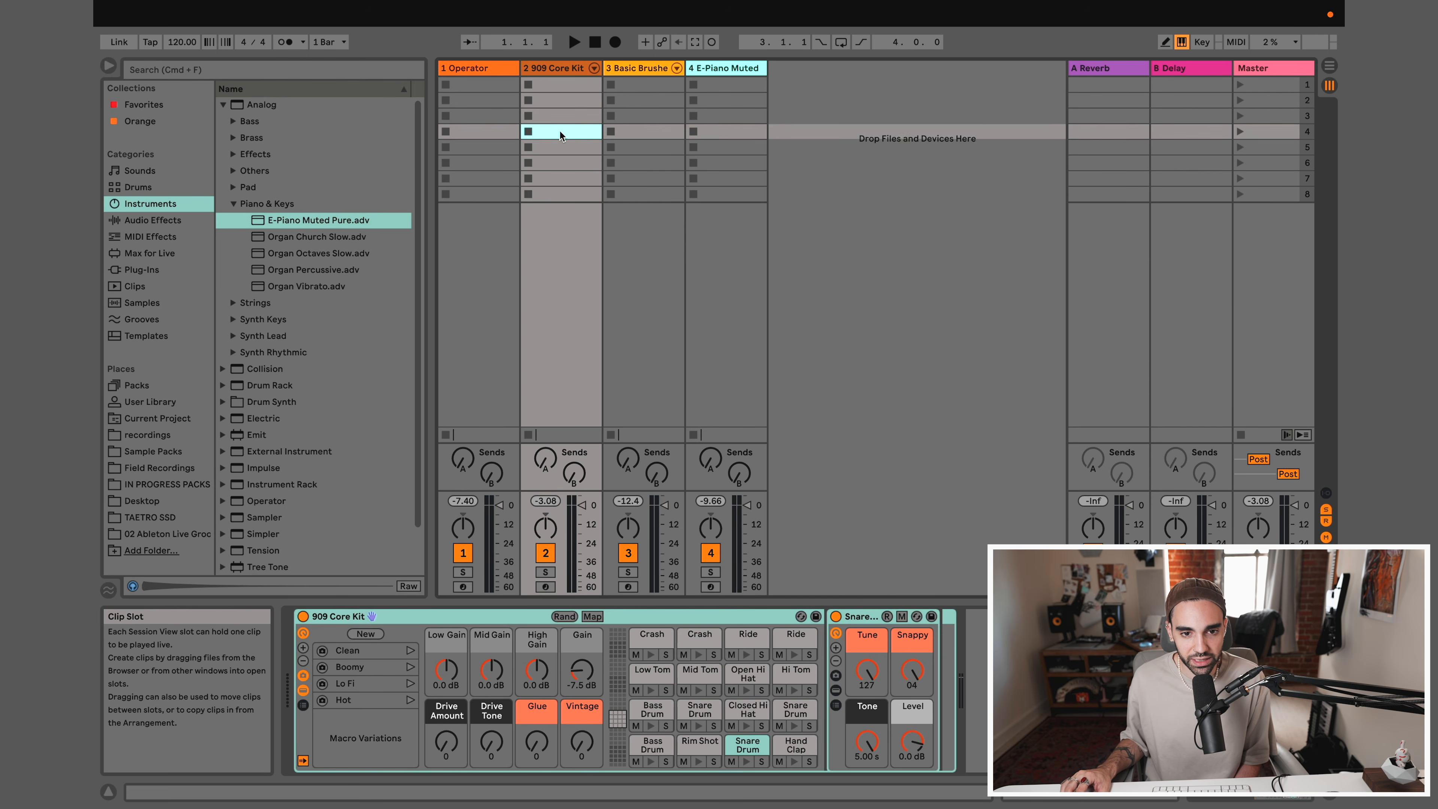
pyautogui.click(561, 147)
pyautogui.click(560, 163)
pyautogui.click(561, 180)
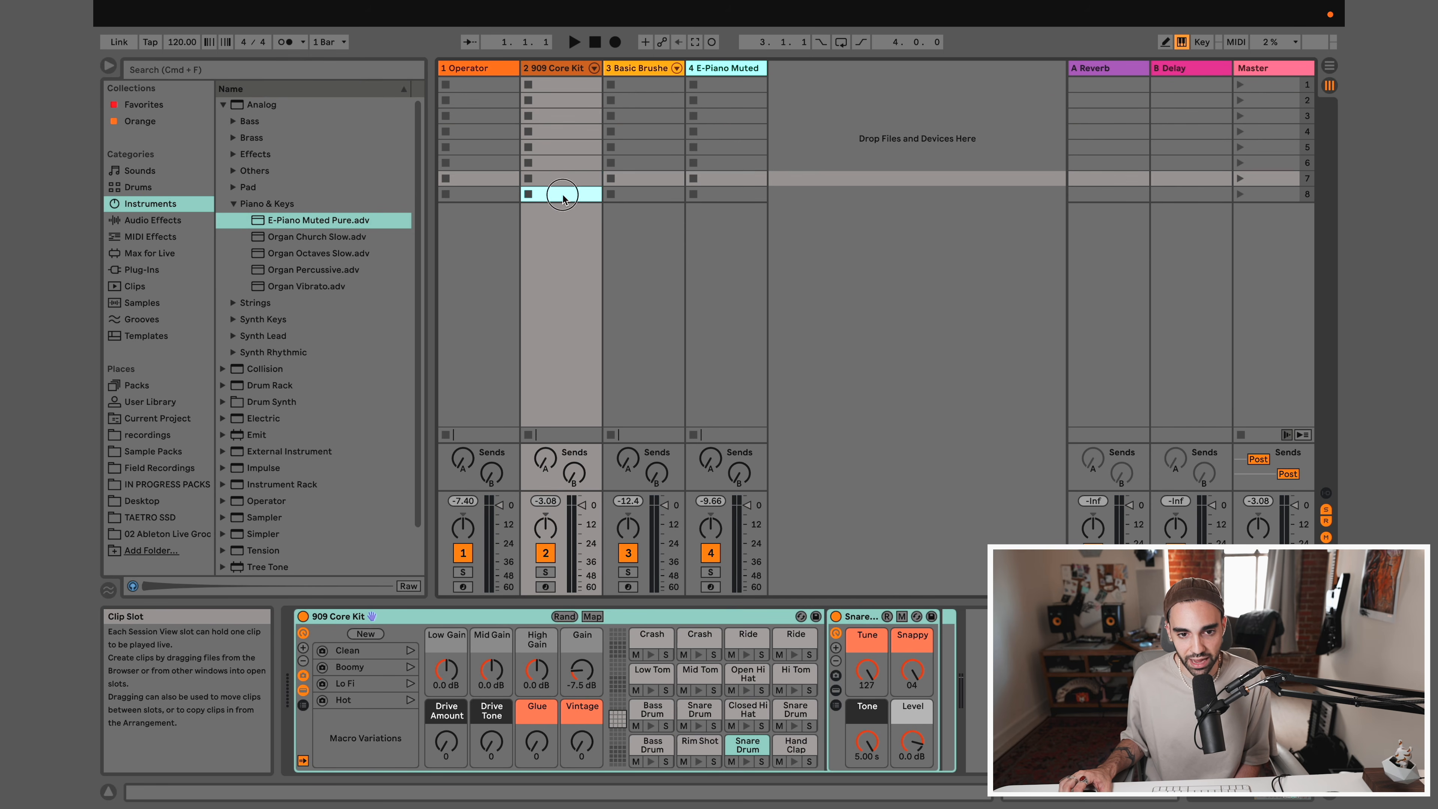
pyautogui.click(560, 195)
pyautogui.click(632, 98)
pyautogui.click(635, 117)
pyautogui.click(635, 132)
pyautogui.click(635, 148)
pyautogui.click(636, 165)
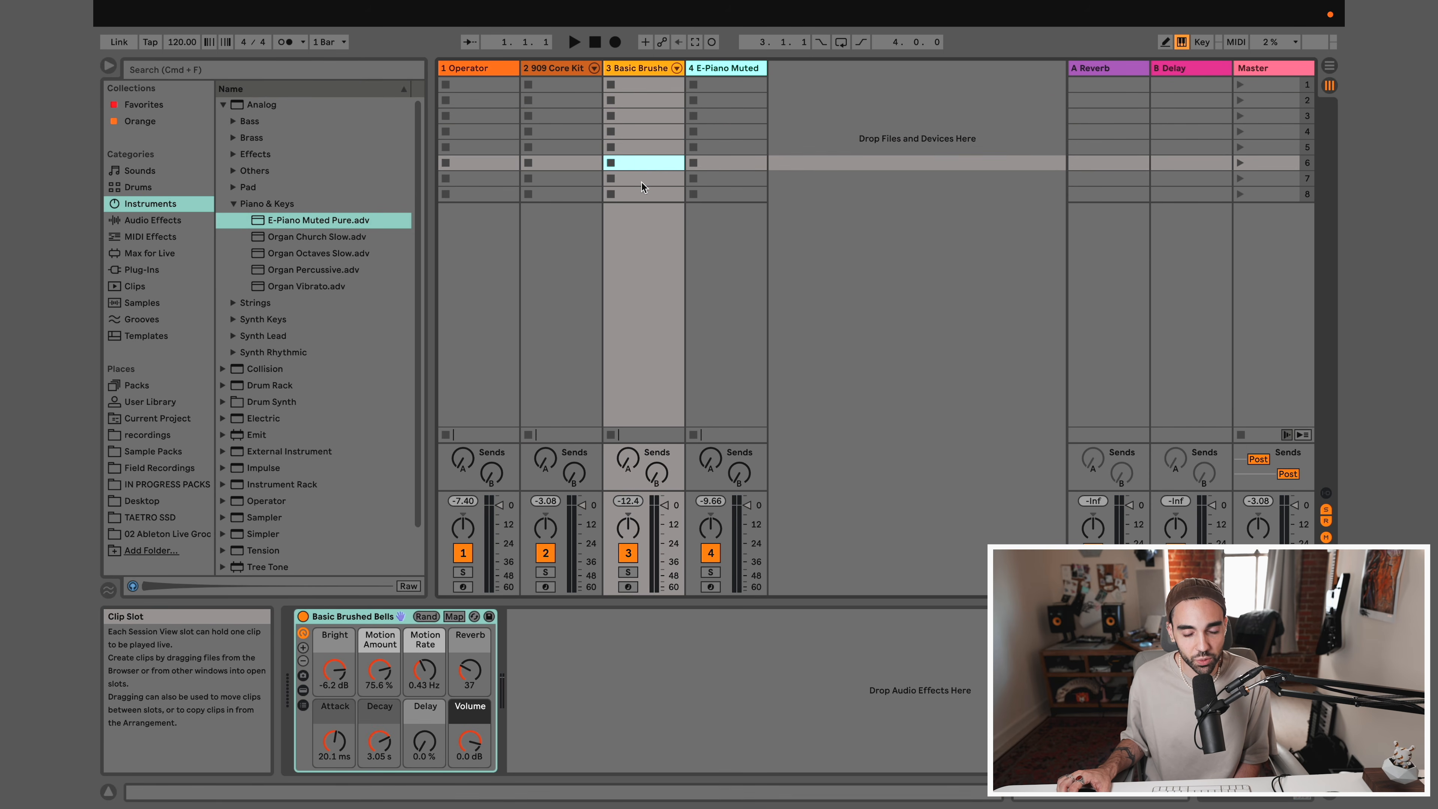
pyautogui.click(642, 149)
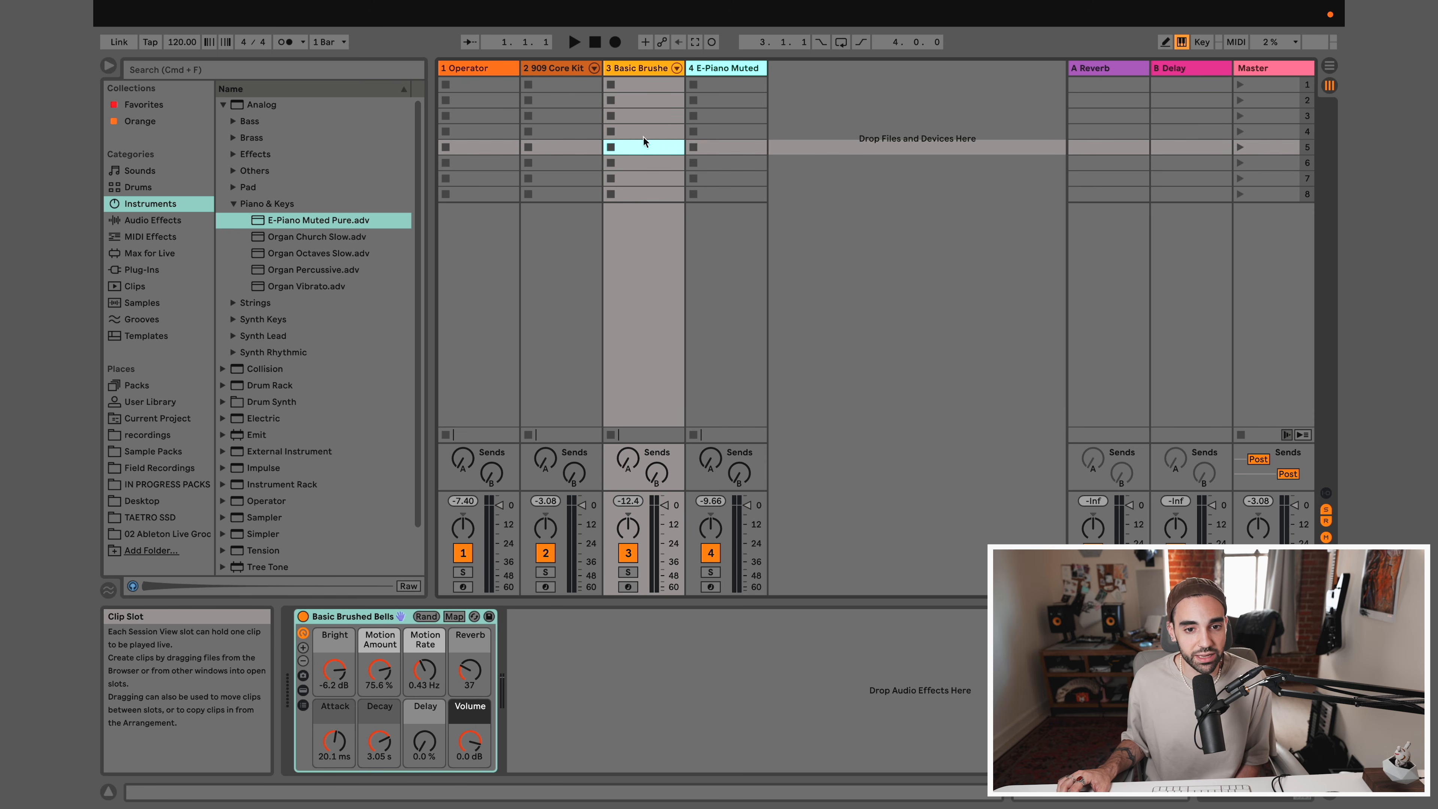
pyautogui.click(643, 135)
# Create an empty MIDI clip in the first slot of the 909 Core Kit track
pyautogui.click(561, 86)
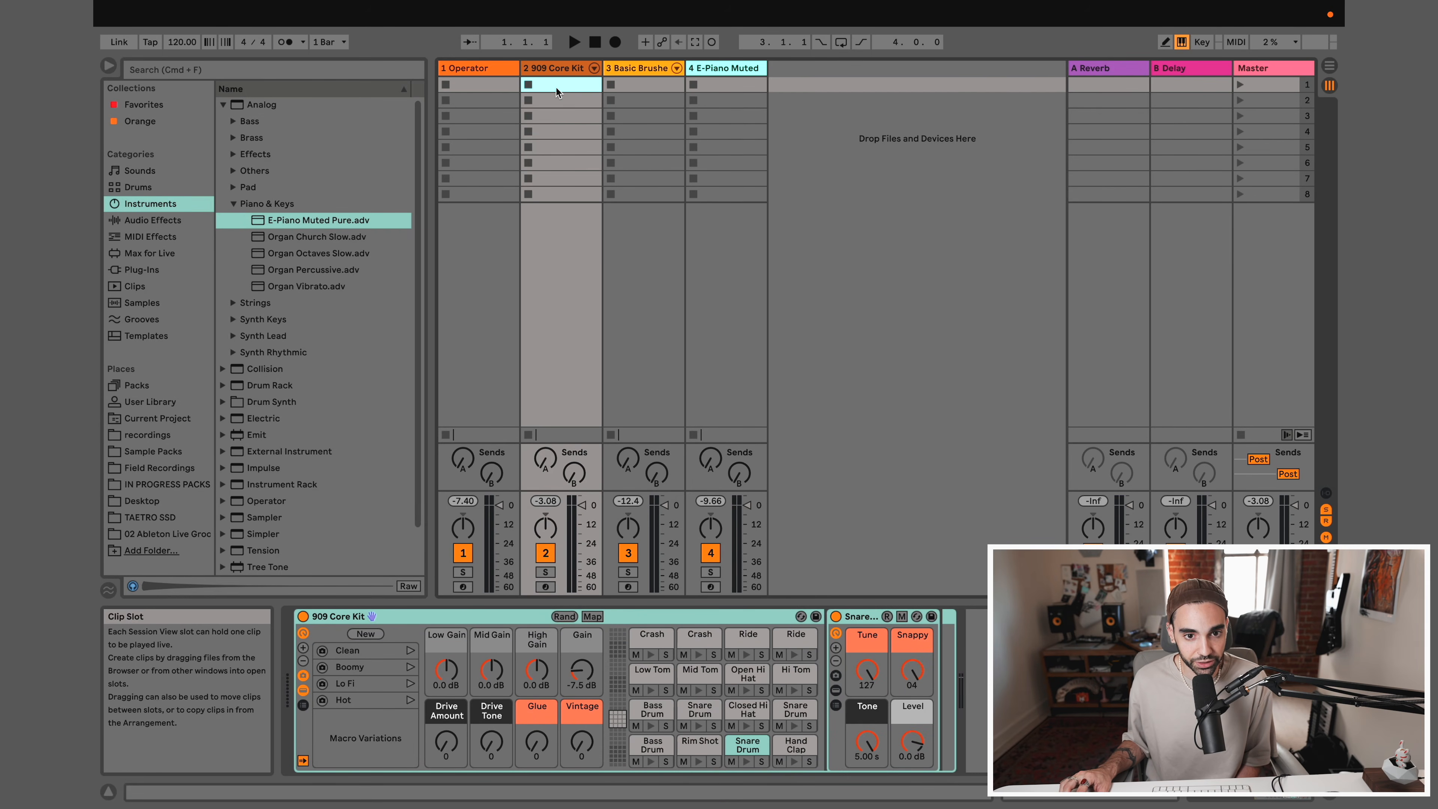
pyautogui.doubleClick(556, 88)
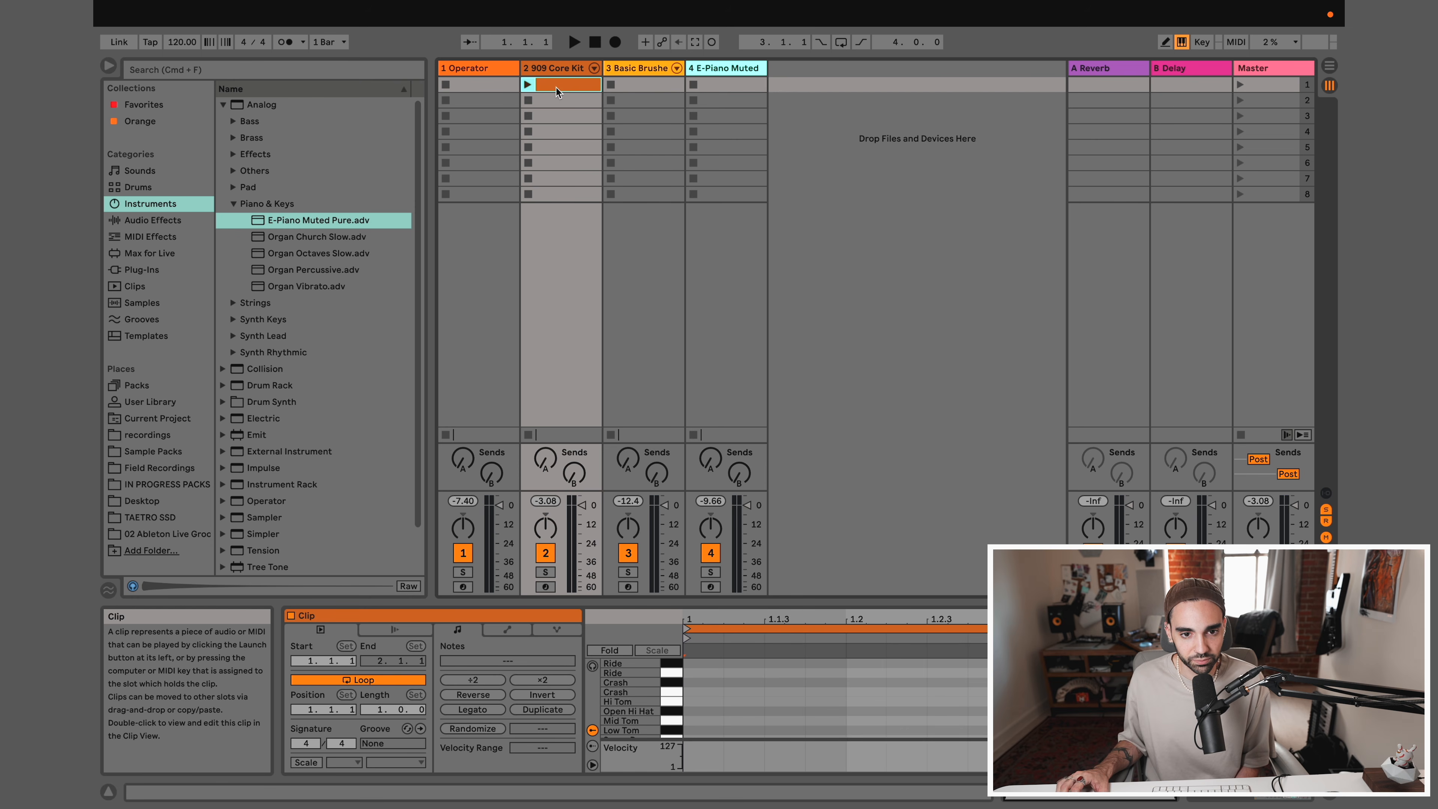
pyautogui.click(743, 671)
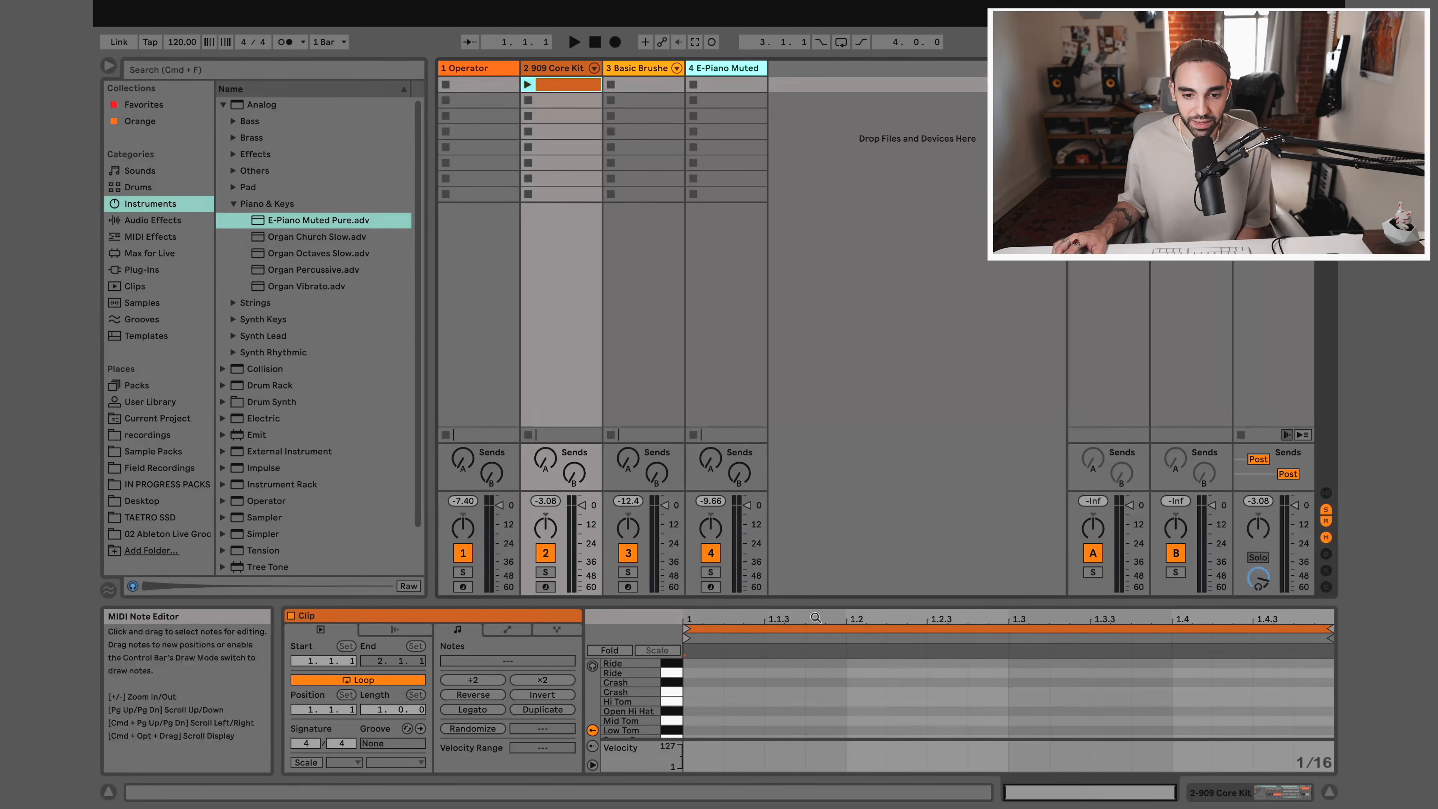
pyautogui.moveTo(807, 603); pyautogui.dragTo(805, 428)
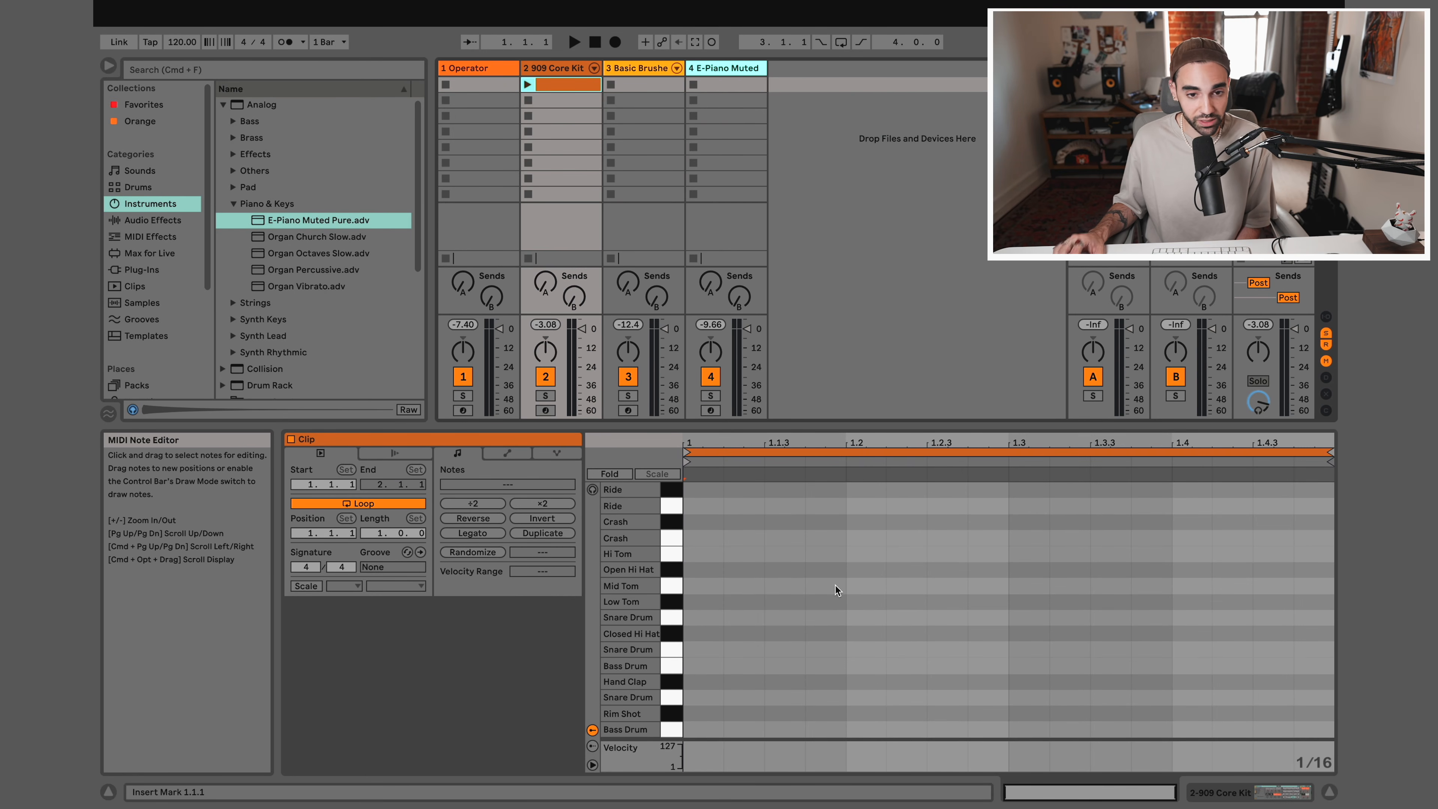
pyautogui.click(1221, 792)
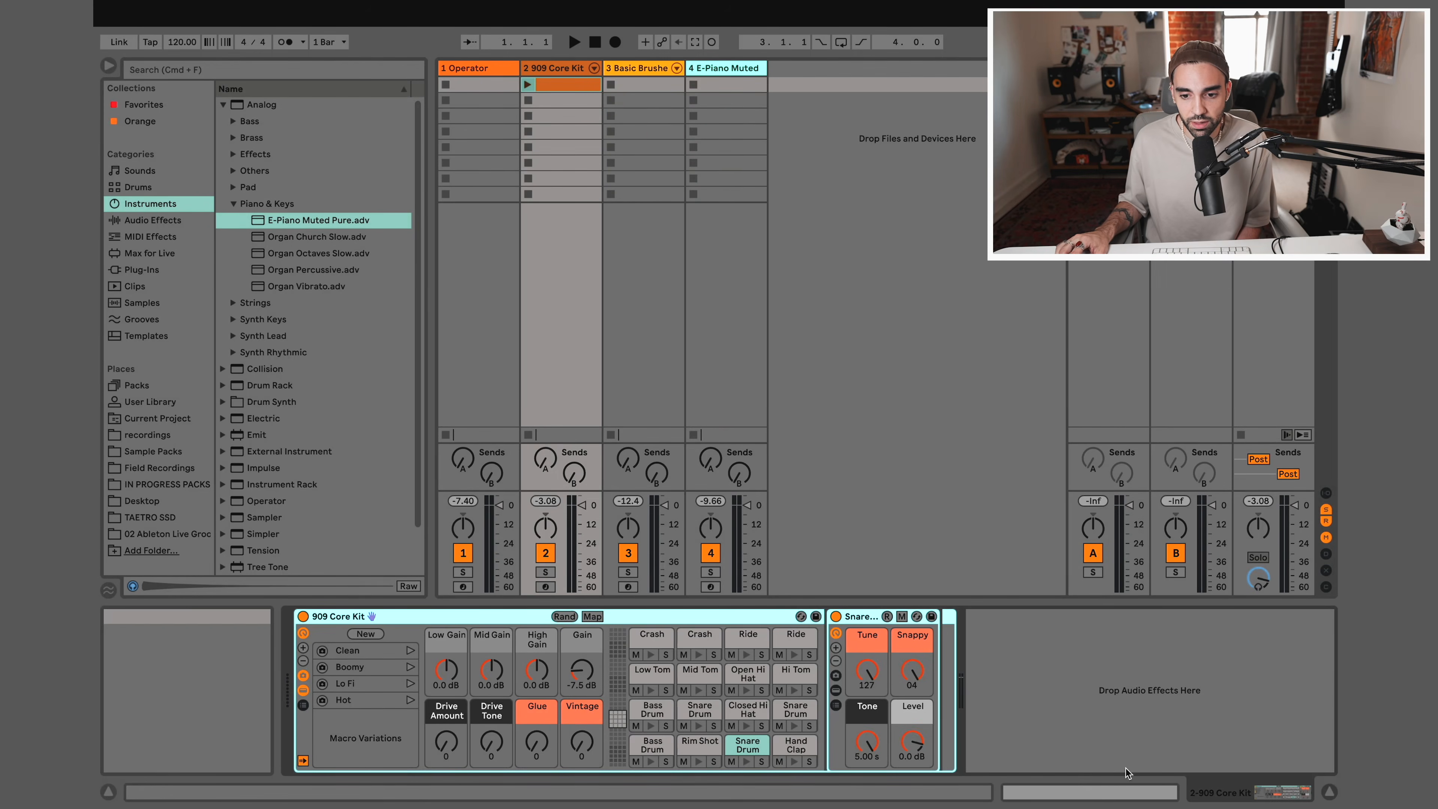
pyautogui.click(1091, 794)
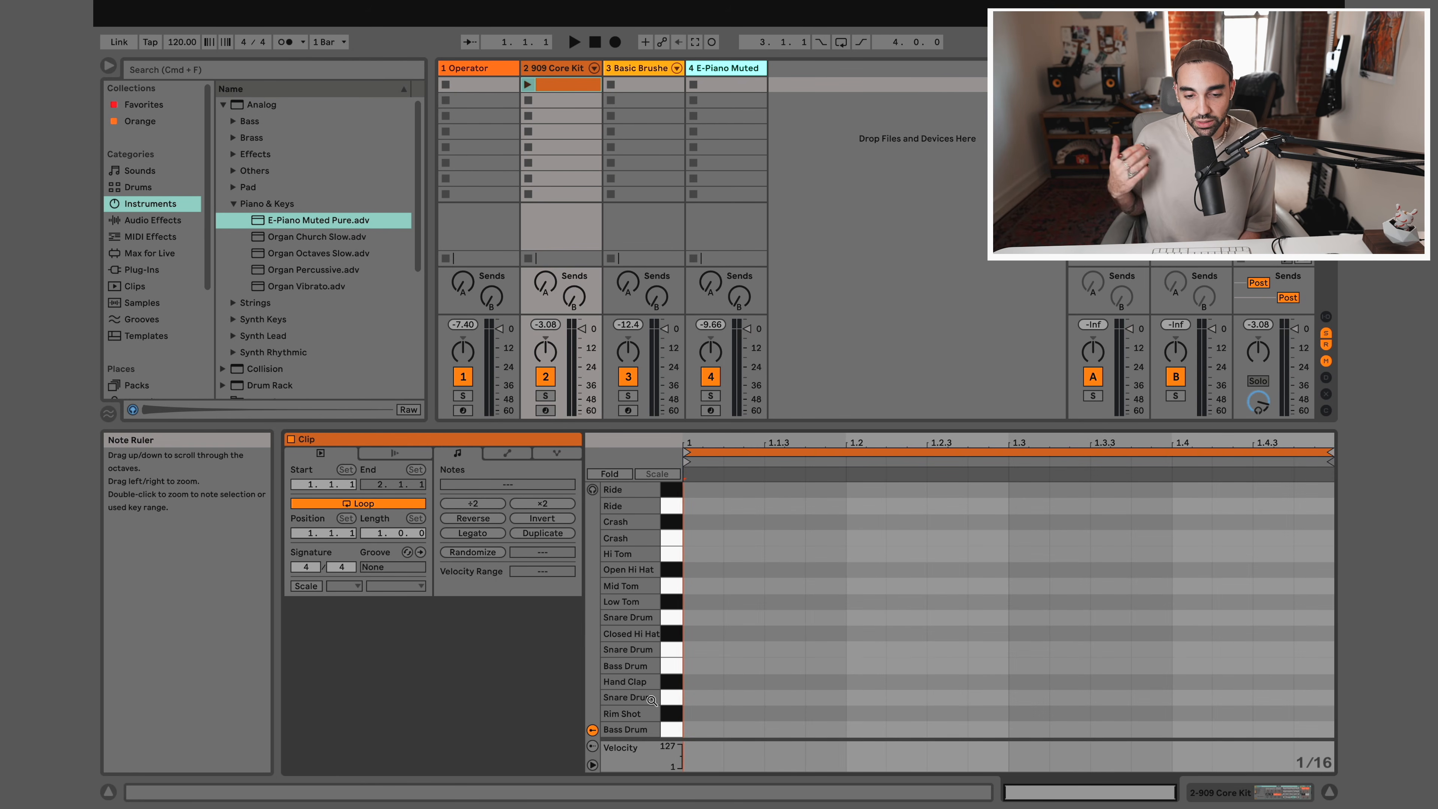
# Add sixteenth-length Bass Drum notes at 1 and 1.3 in the 909 Core Kit clip
pyautogui.click(700, 735)
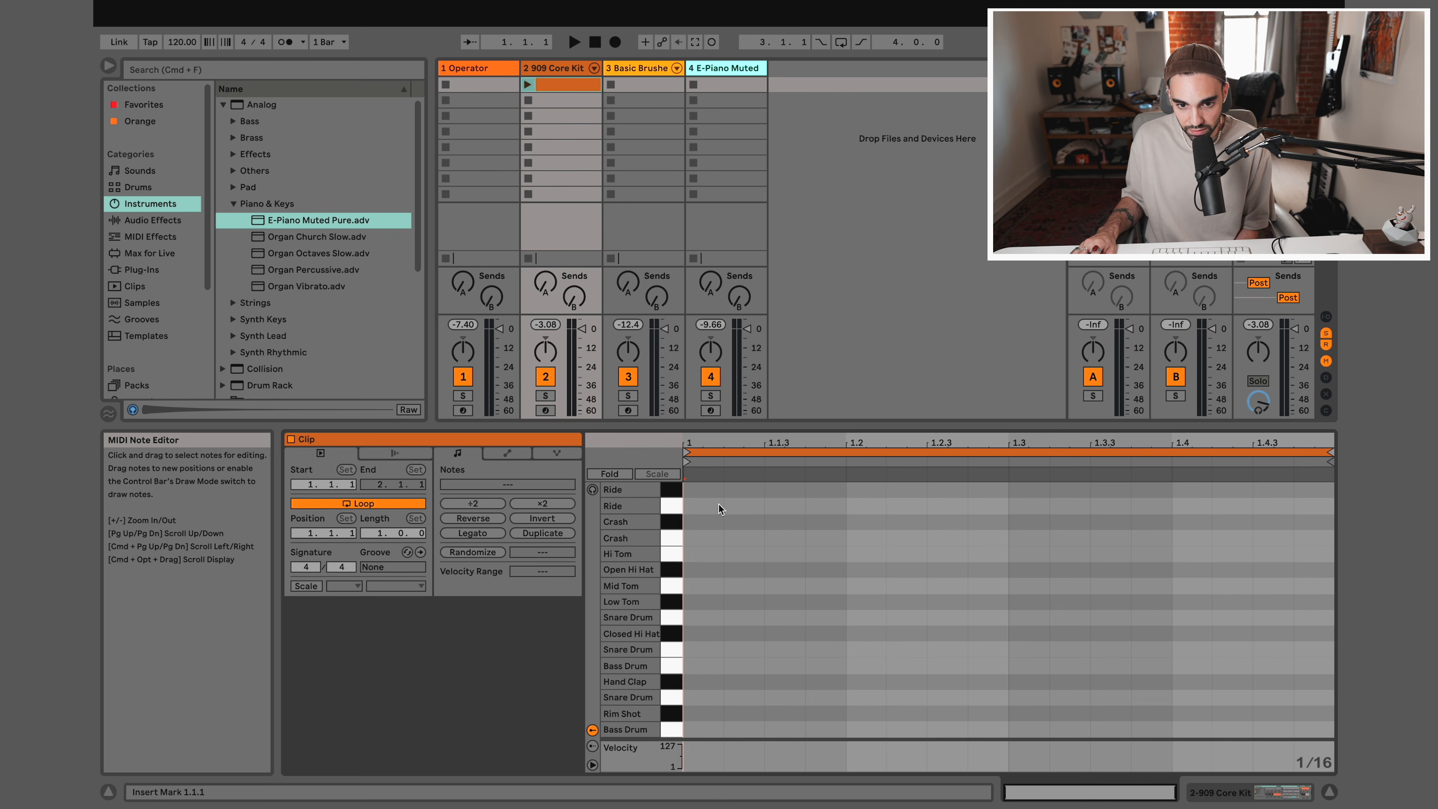
pyautogui.moveTo(735, 511); pyautogui.dragTo(780, 553)
pyautogui.click(779, 554)
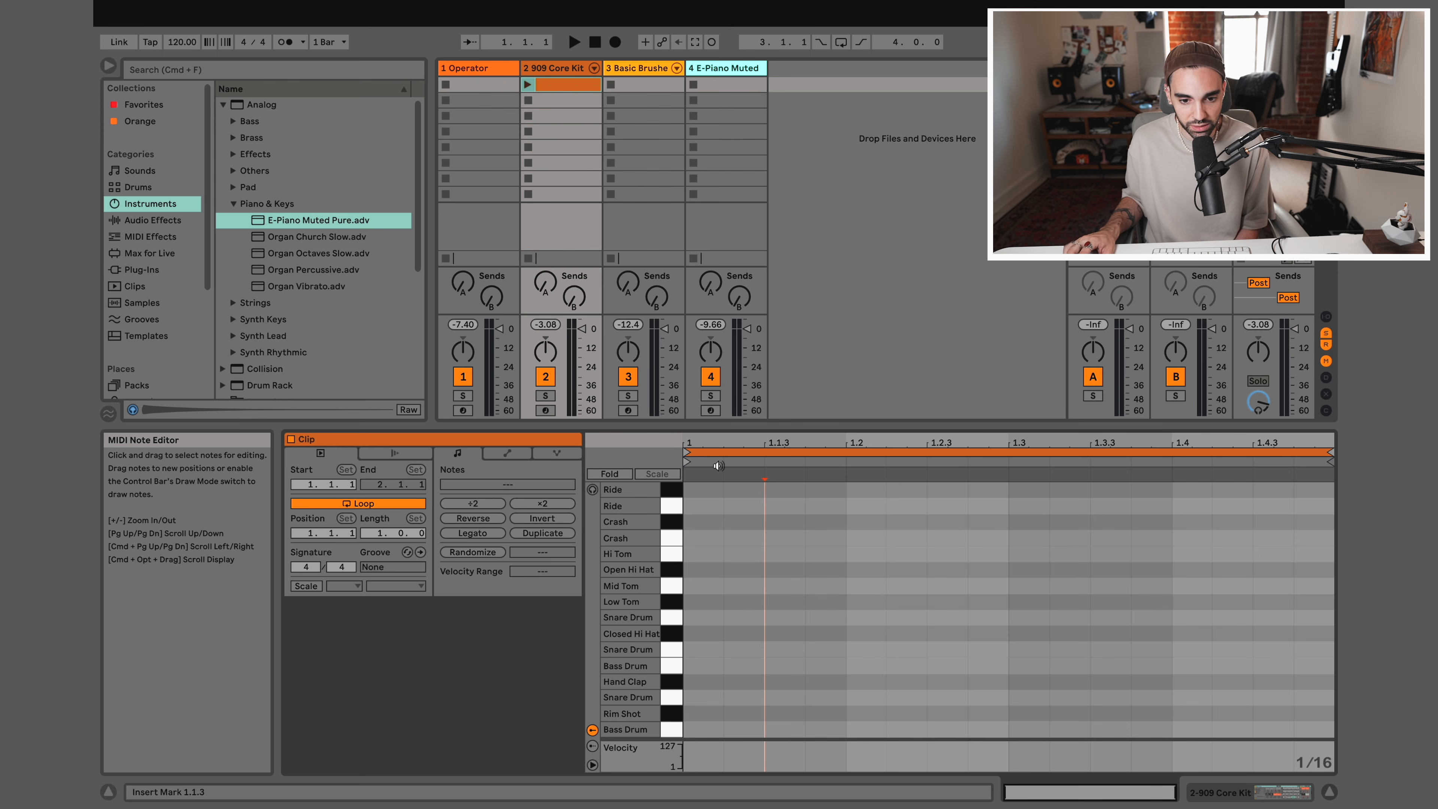
pyautogui.doubleClick(696, 730)
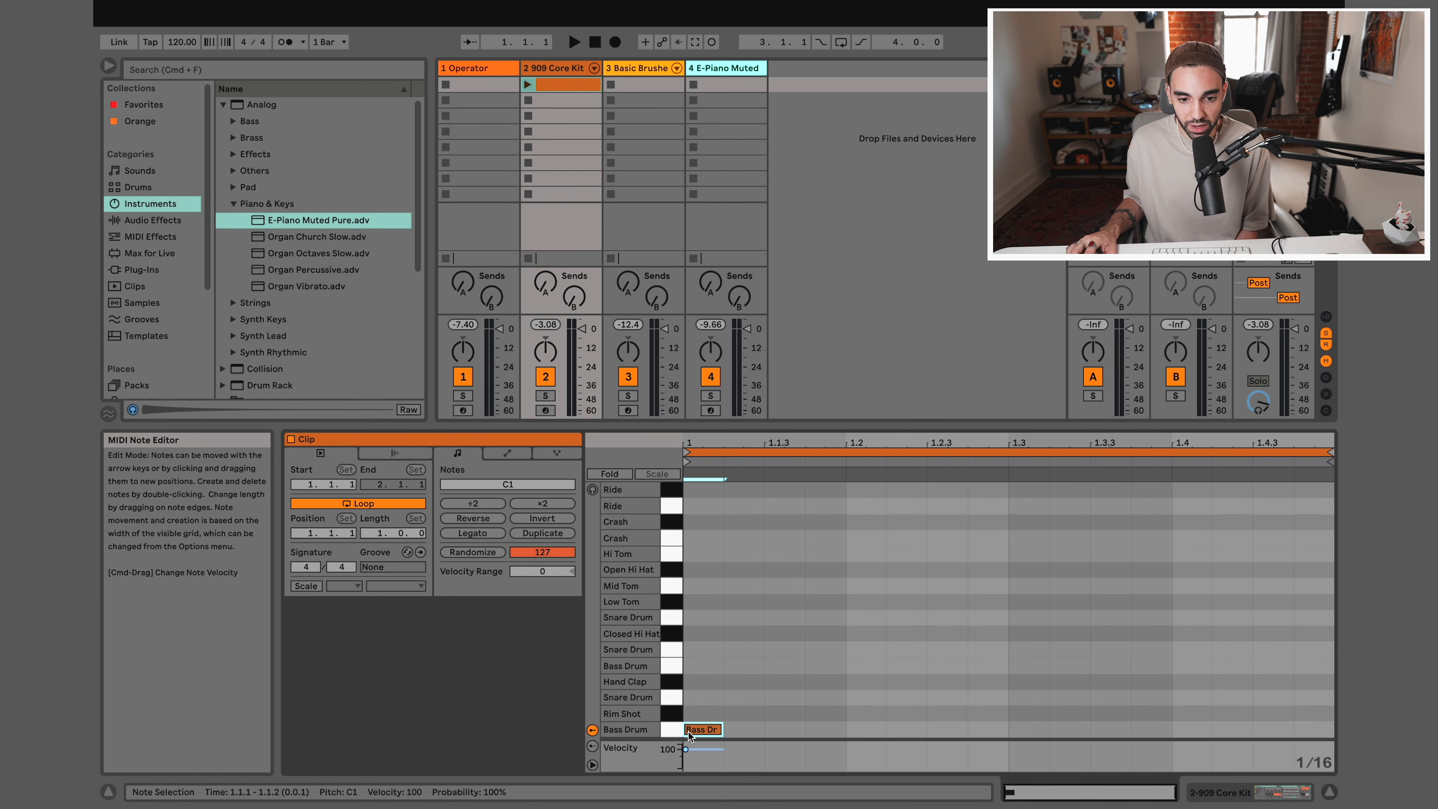
pyautogui.doubleClick(1028, 729)
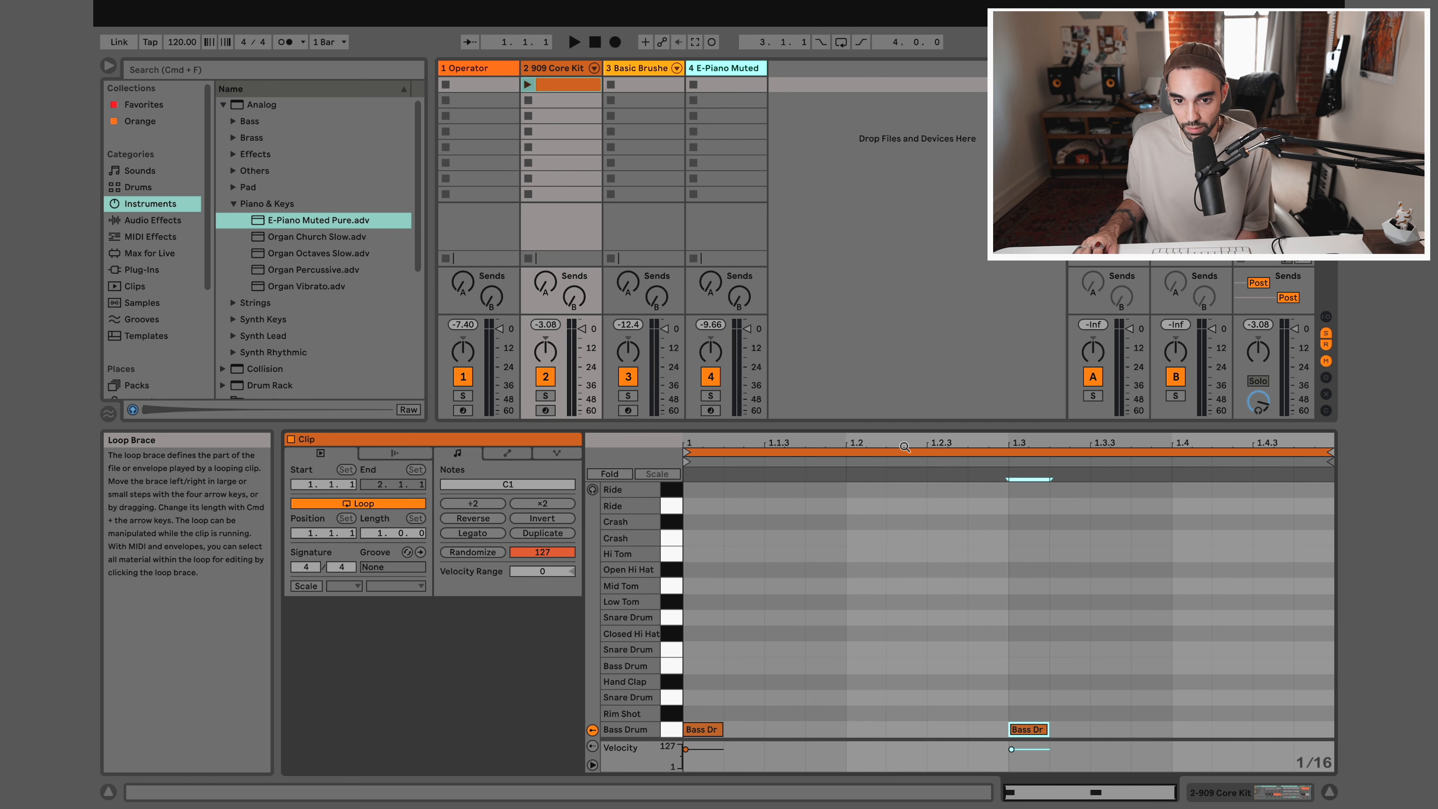
# Add sixteenth-length Snare Drum notes at 1.2 and 1.4 in the 909 Core Kit clip
pyautogui.doubleClick(872, 698)
pyautogui.click(1187, 702)
pyautogui.doubleClick(1186, 698)
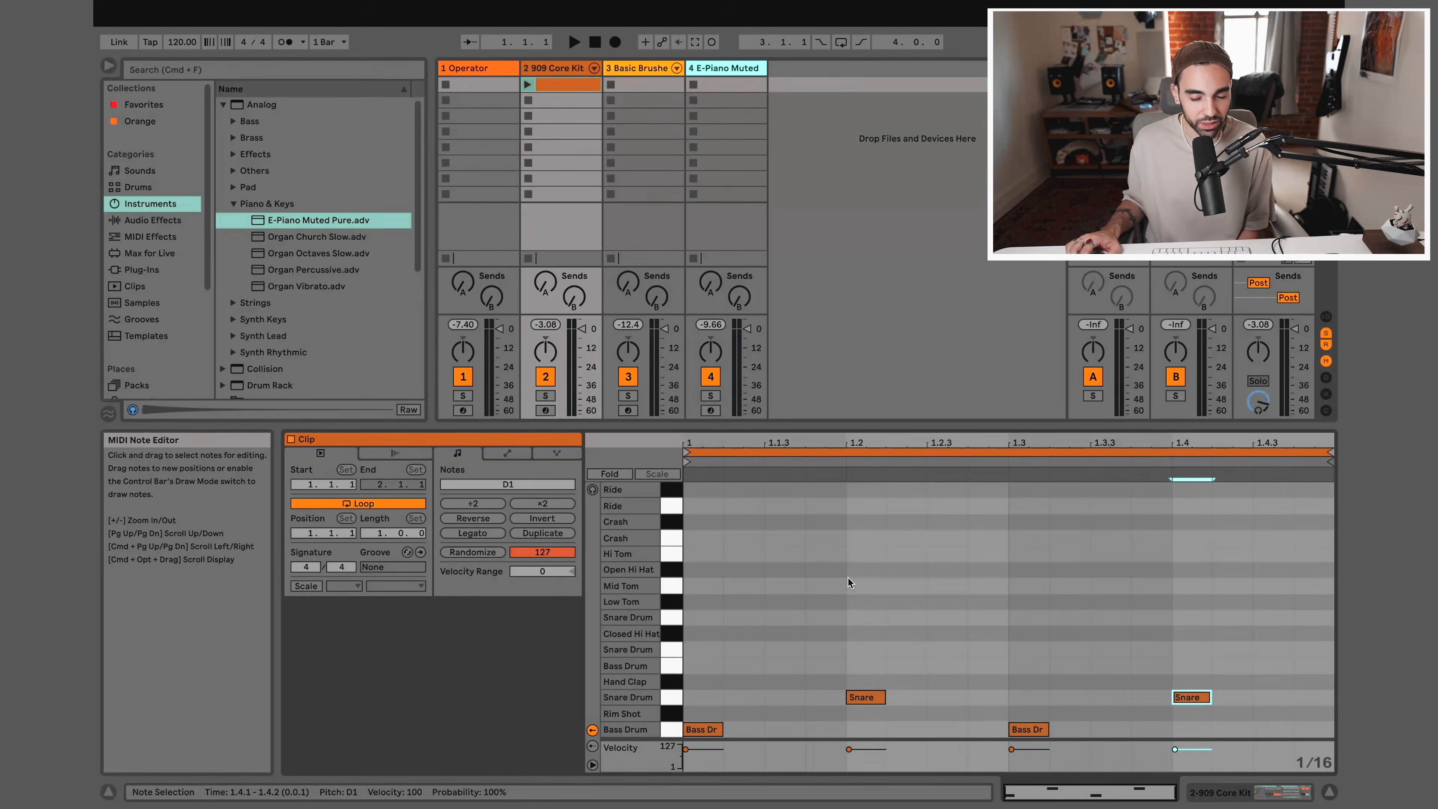
# Audition the 909 Core Kit clip by launching it, stopping and restarting playback, and finally stopping only that track's clip
pyautogui.click(527, 85)
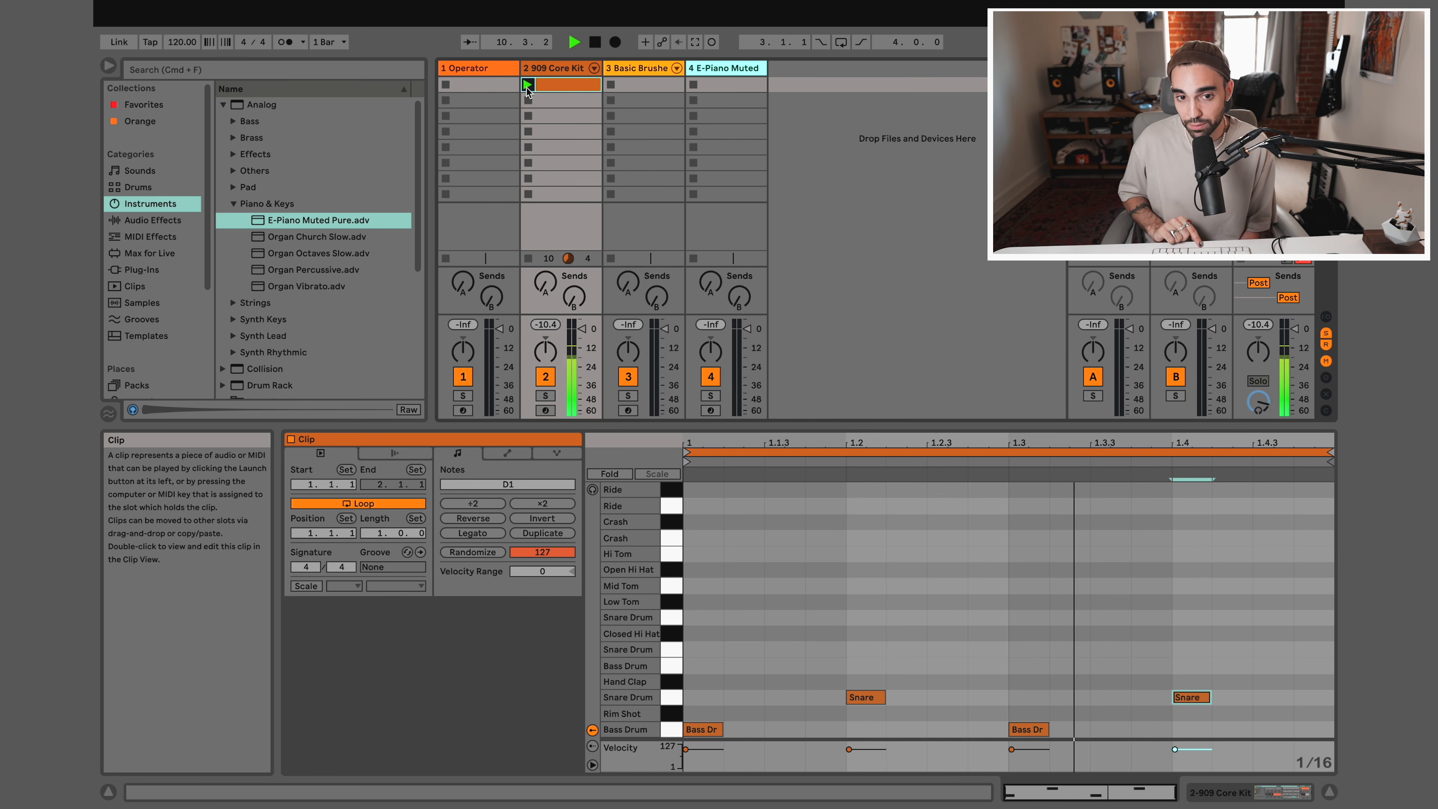
pyautogui.press('space')
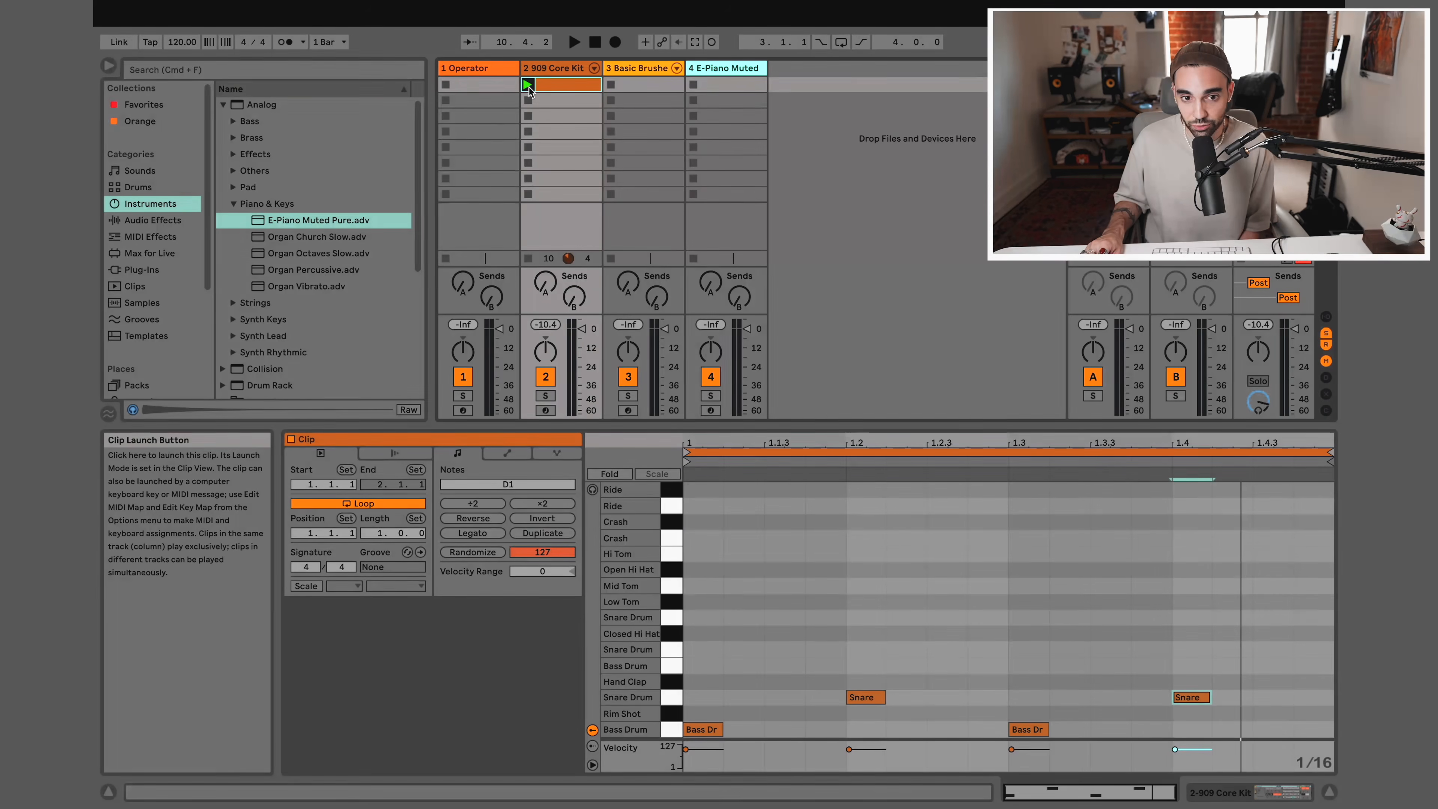
pyautogui.click(527, 85)
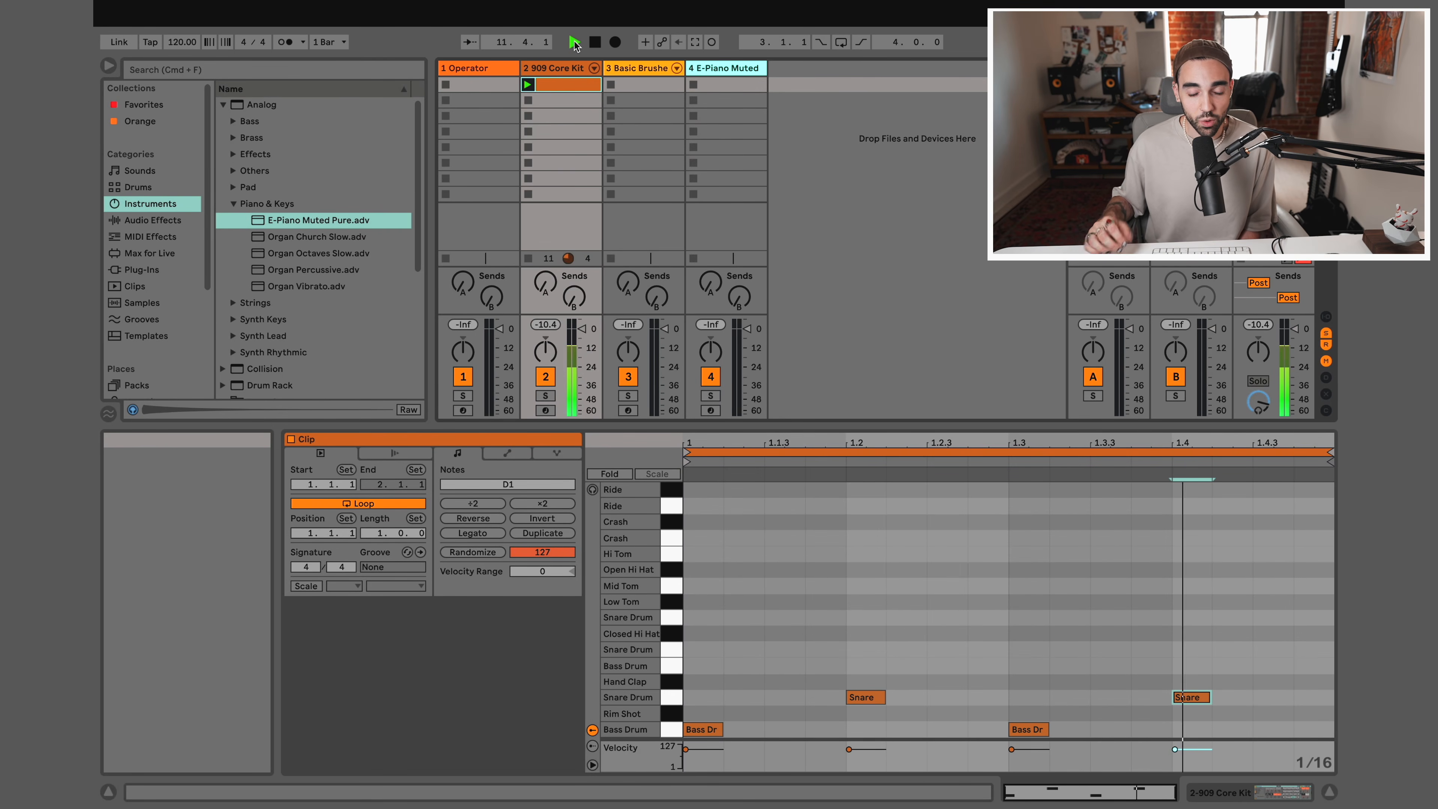
pyautogui.click(596, 45)
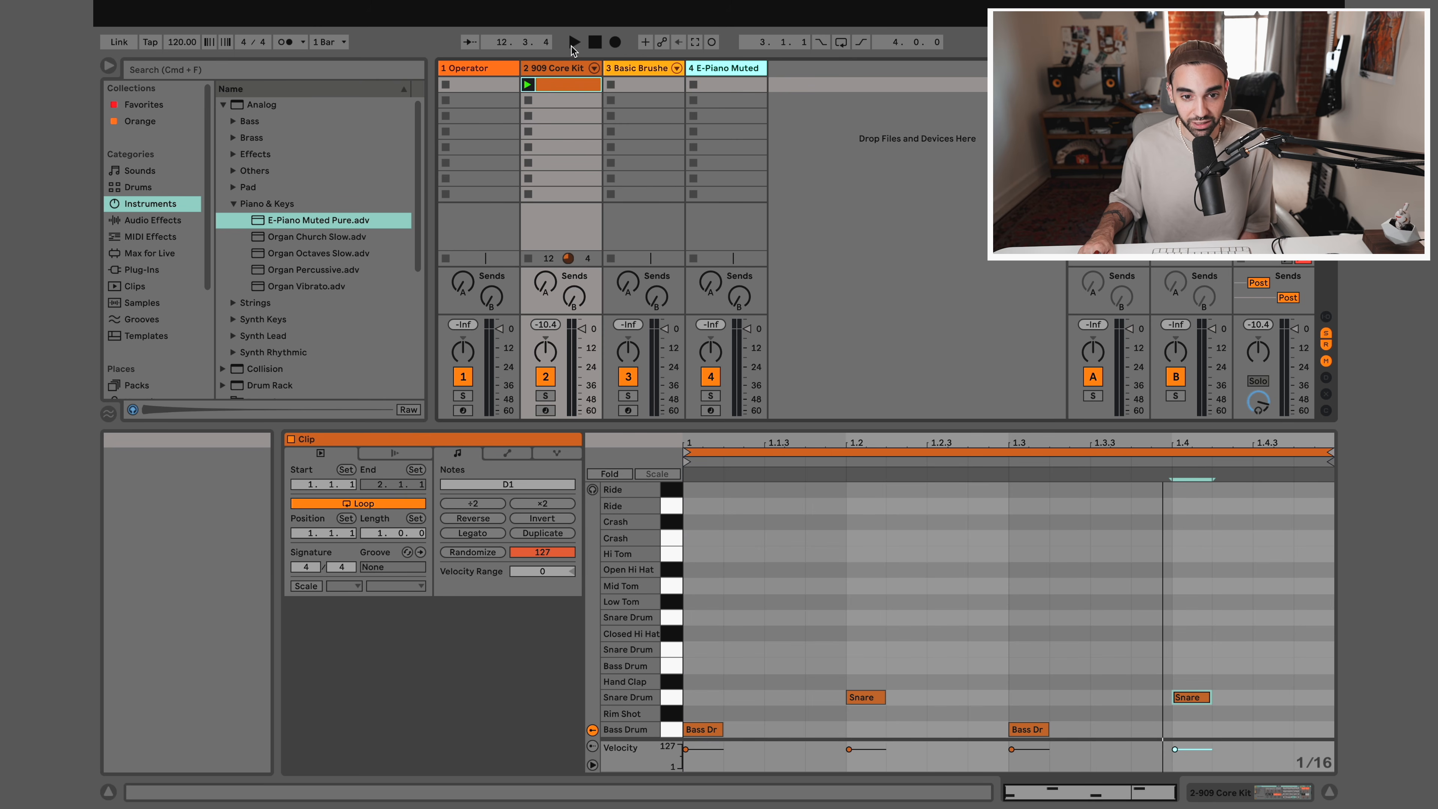
pyautogui.click(572, 45)
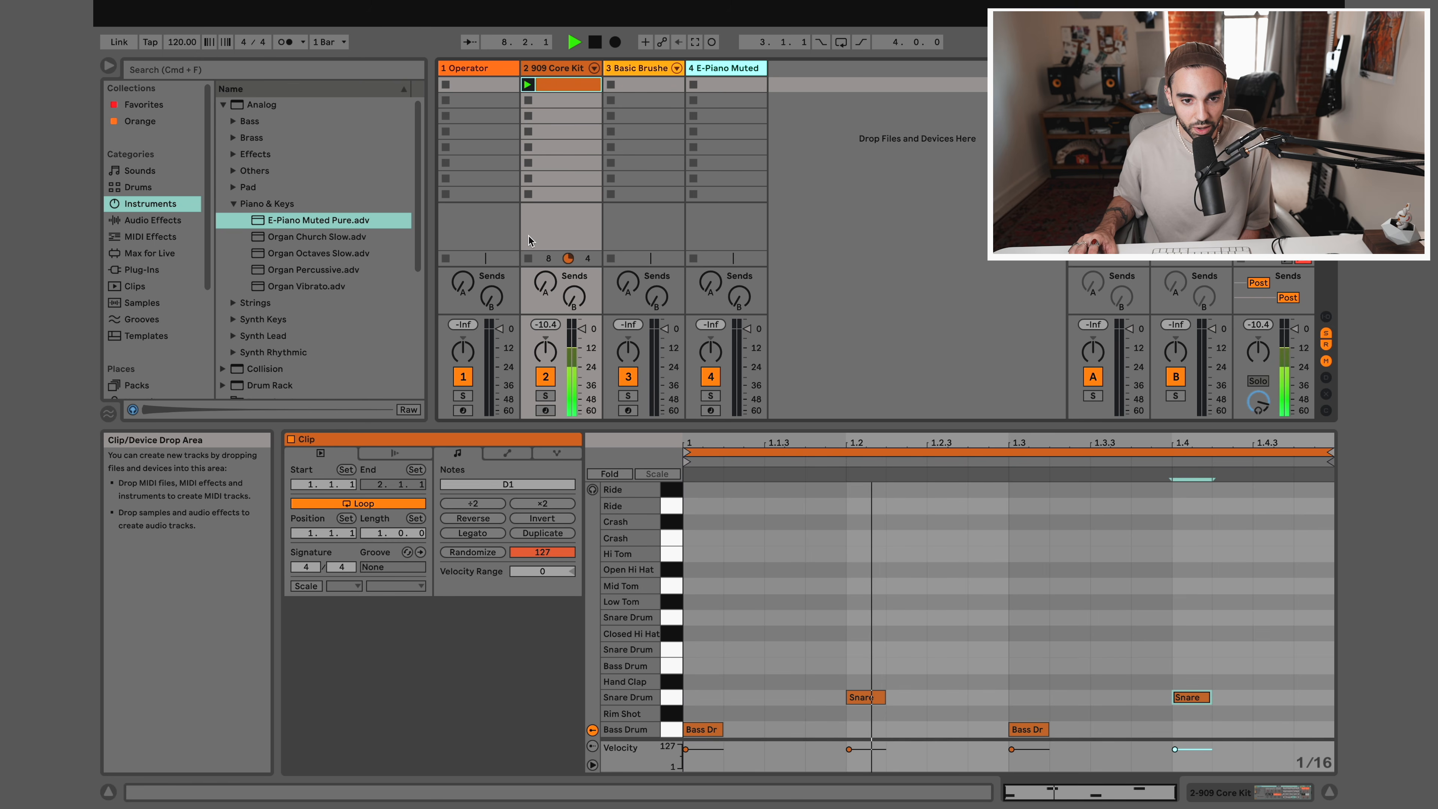
pyautogui.click(531, 259)
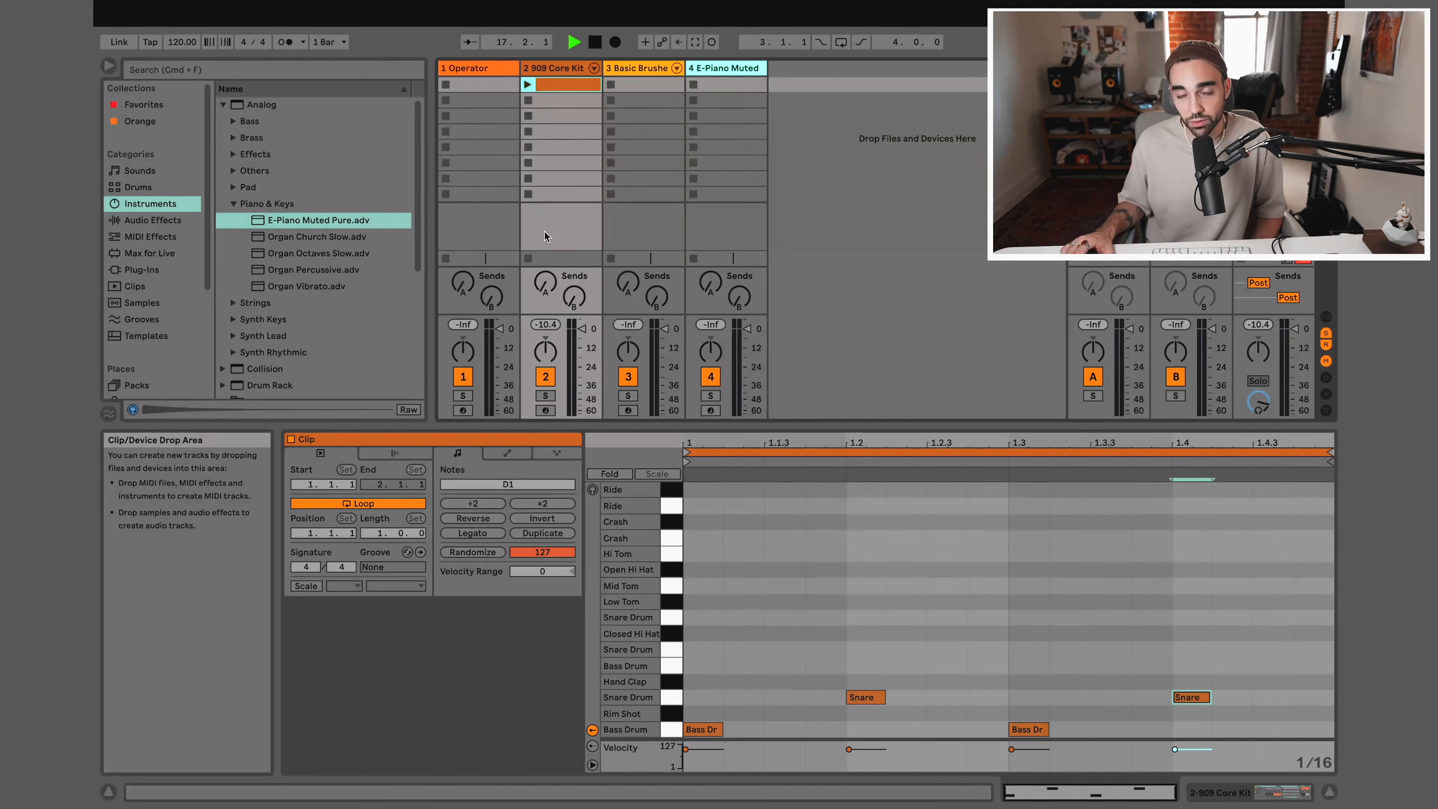
# Create a MIDI clip in the first Basic Brushed Bells slot with notes C3 at 1, D3 at 1.1.3, E3 at 1.2, D3 at 1.2.3, C3 at 1.3.2
pyautogui.click(635, 68)
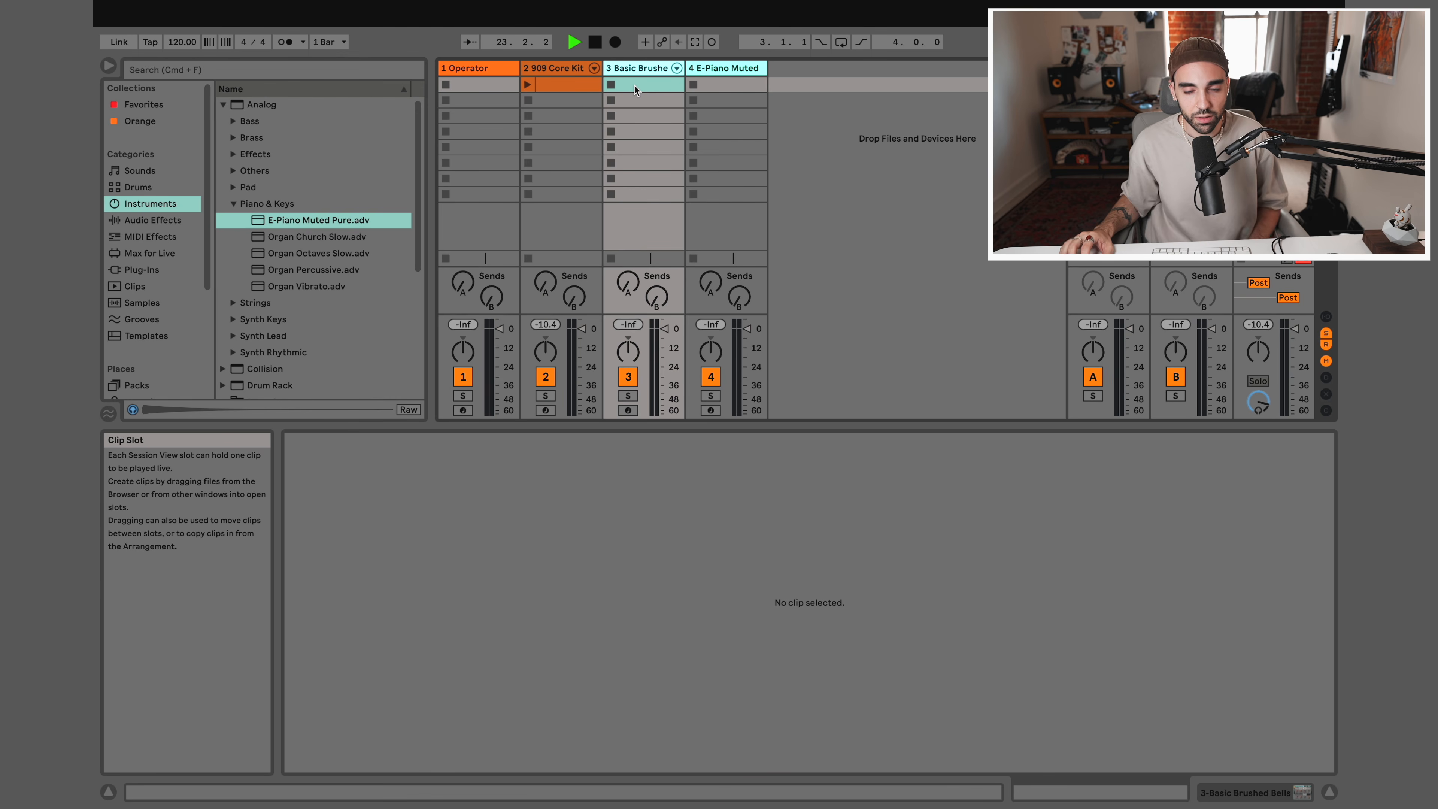
pyautogui.doubleClick(634, 86)
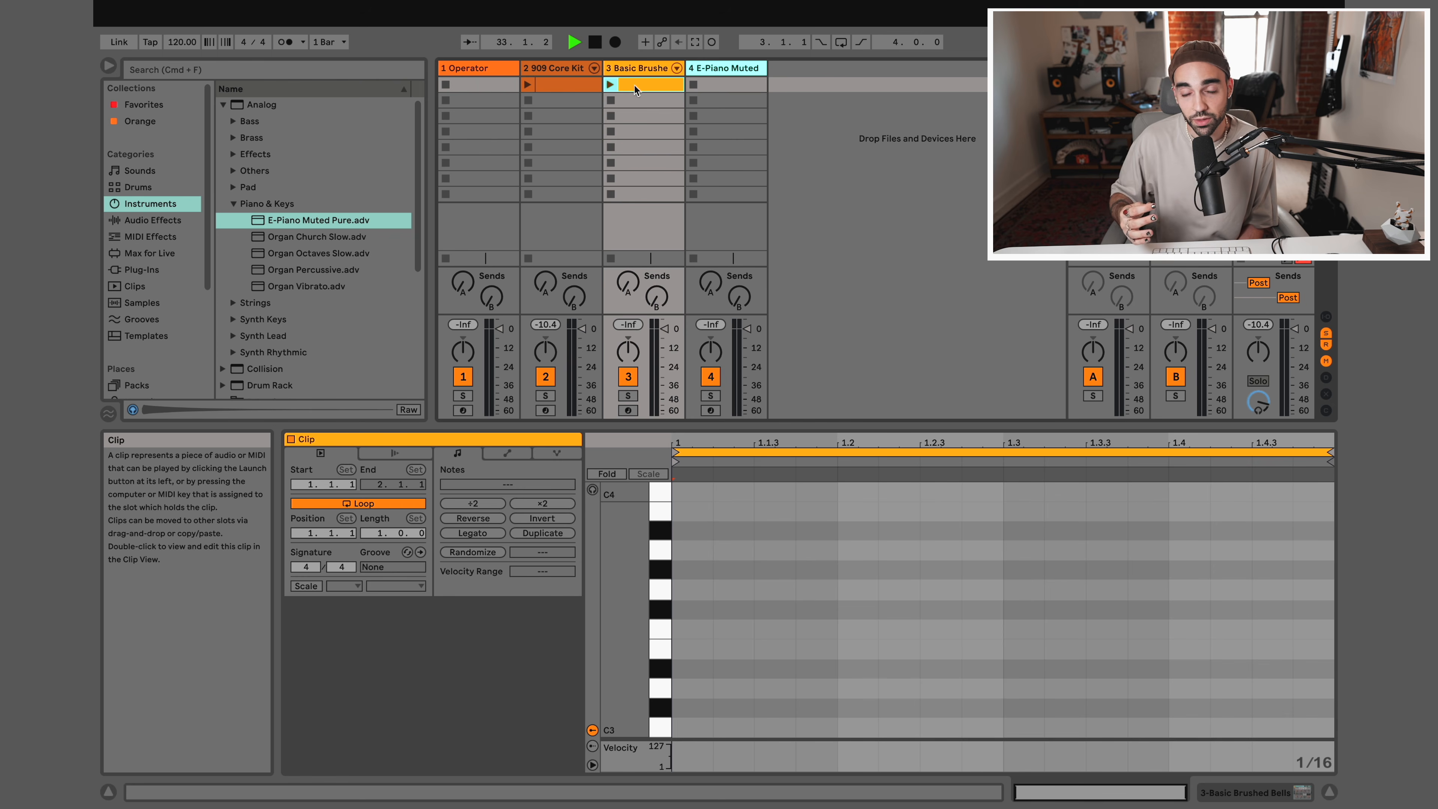
pyautogui.doubleClick(687, 729)
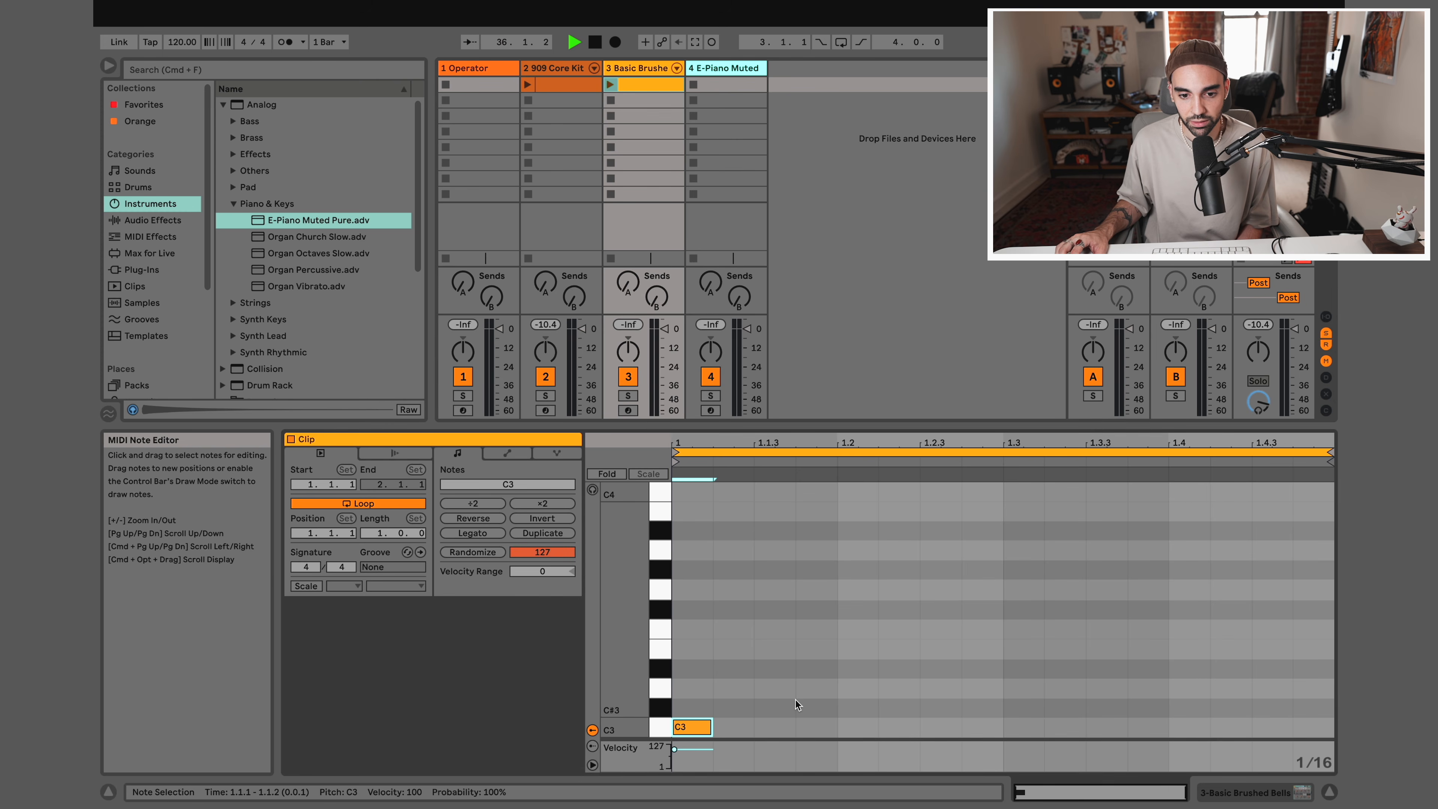
pyautogui.doubleClick(781, 692)
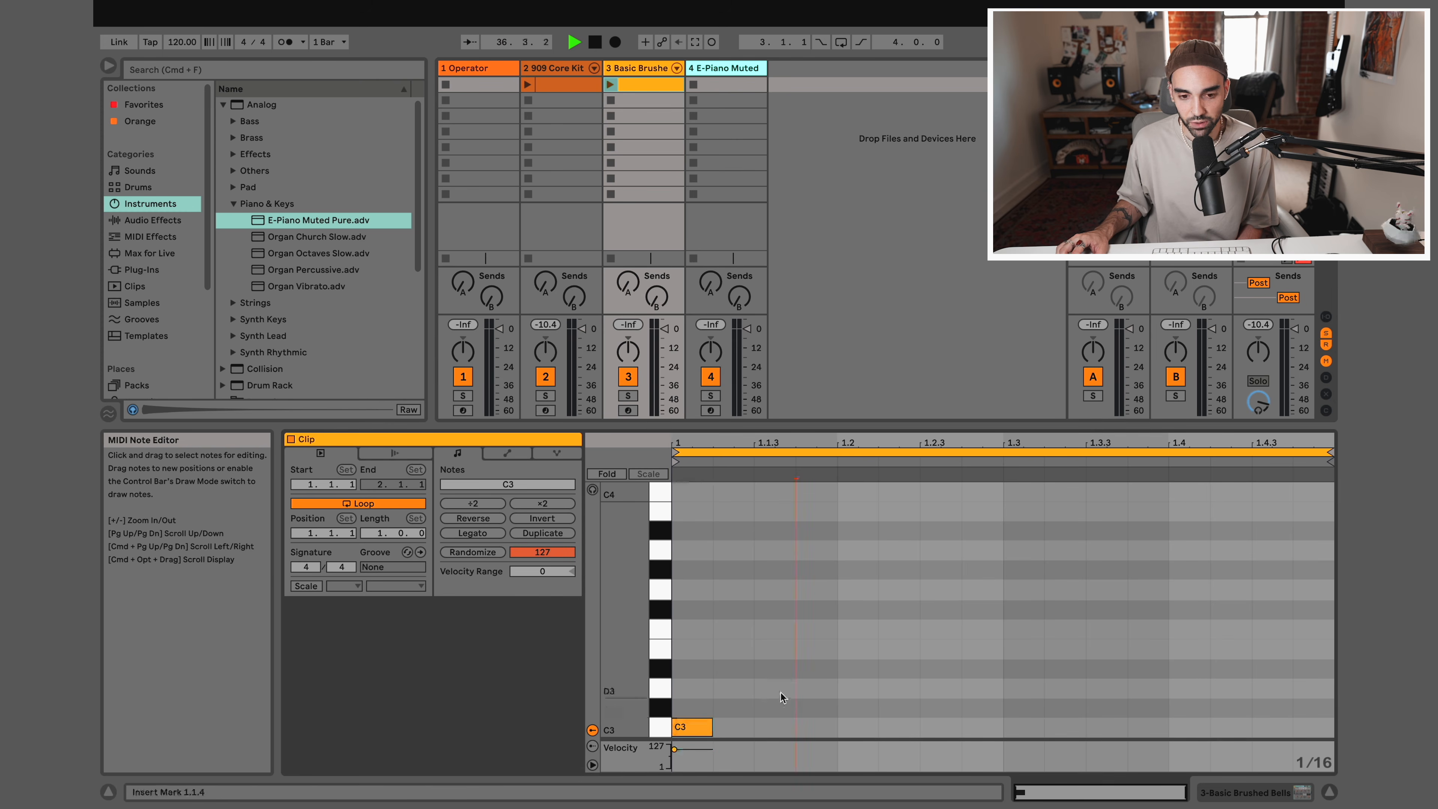
pyautogui.doubleClick(867, 648)
pyautogui.click(946, 688)
pyautogui.doubleClick(945, 687)
pyautogui.doubleClick(1061, 726)
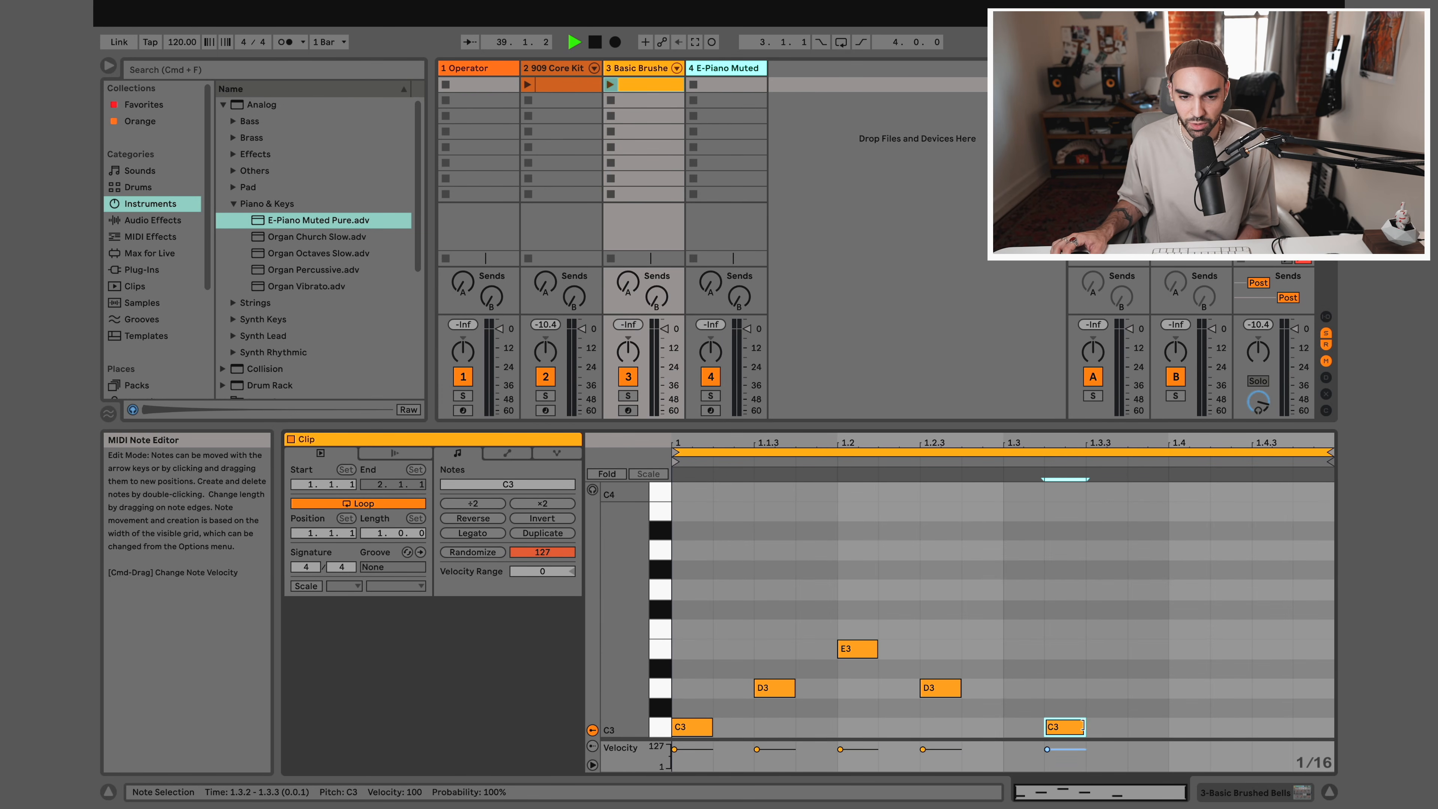
# Preview the piano roll keys from C3 upward and add G3 at 1.4, A3 at 1.4.3 and C4 at 1.4.4 to the bells clip
pyautogui.click(658, 731)
pyautogui.click(662, 691)
pyautogui.click(662, 666)
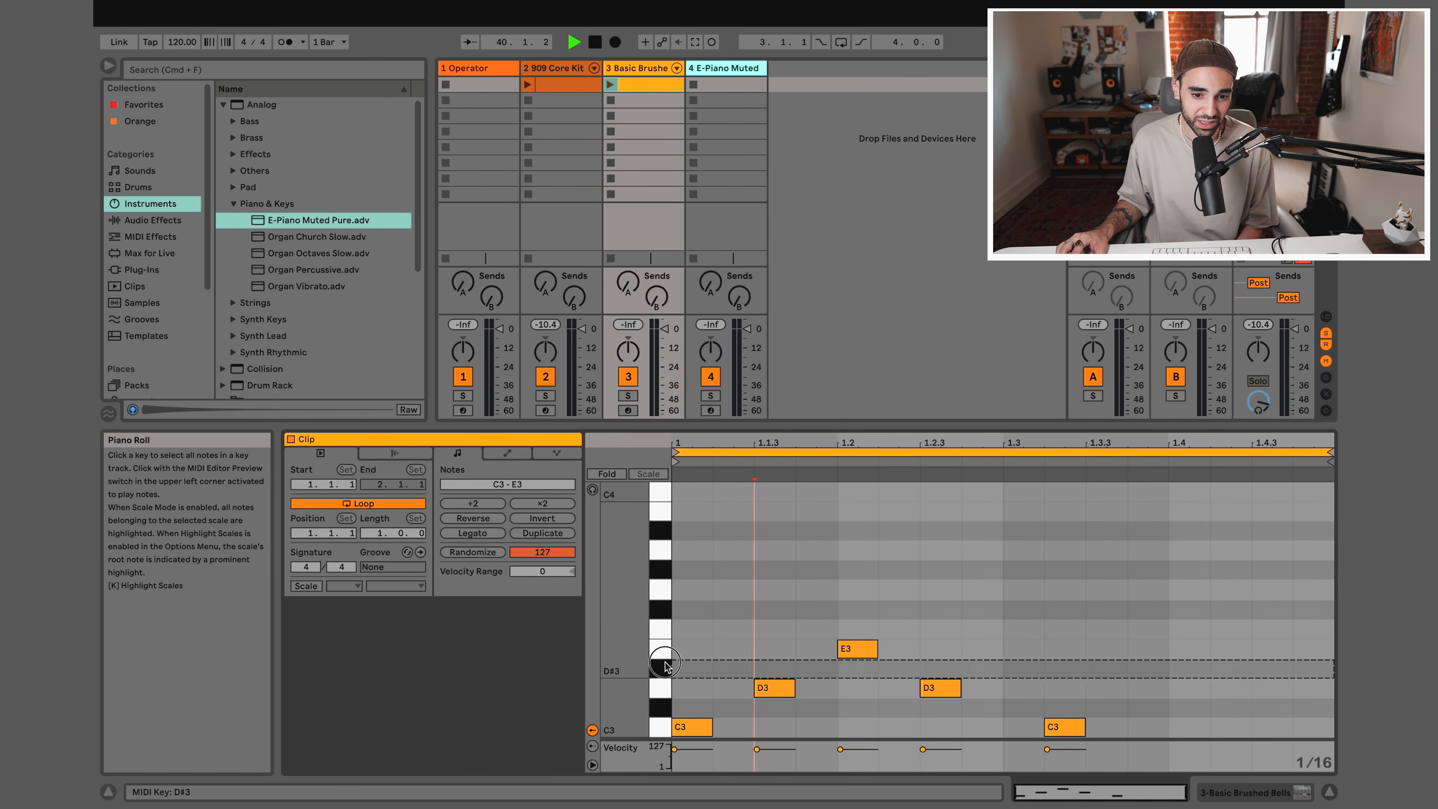
pyautogui.click(664, 650)
pyautogui.click(665, 628)
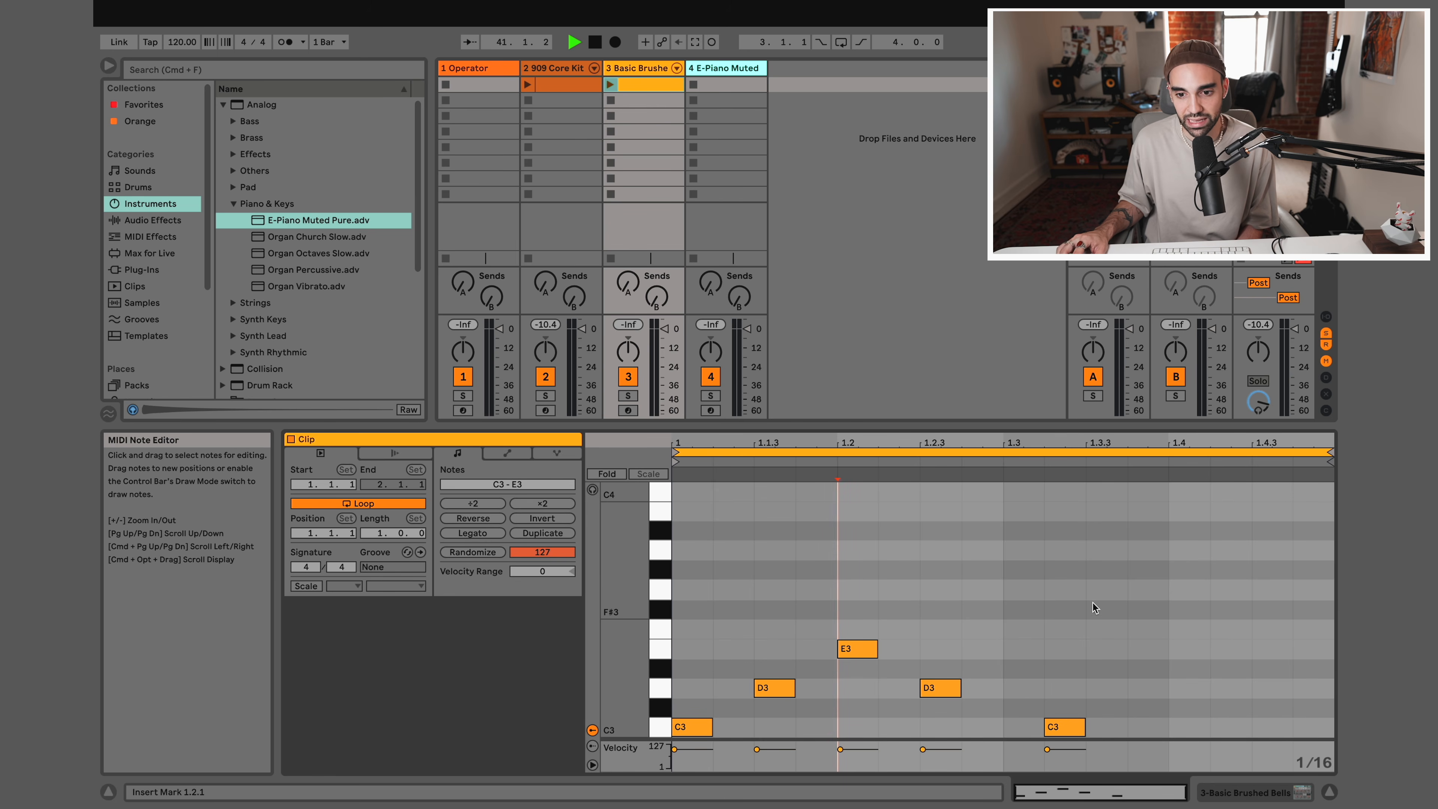
pyautogui.doubleClick(1198, 593)
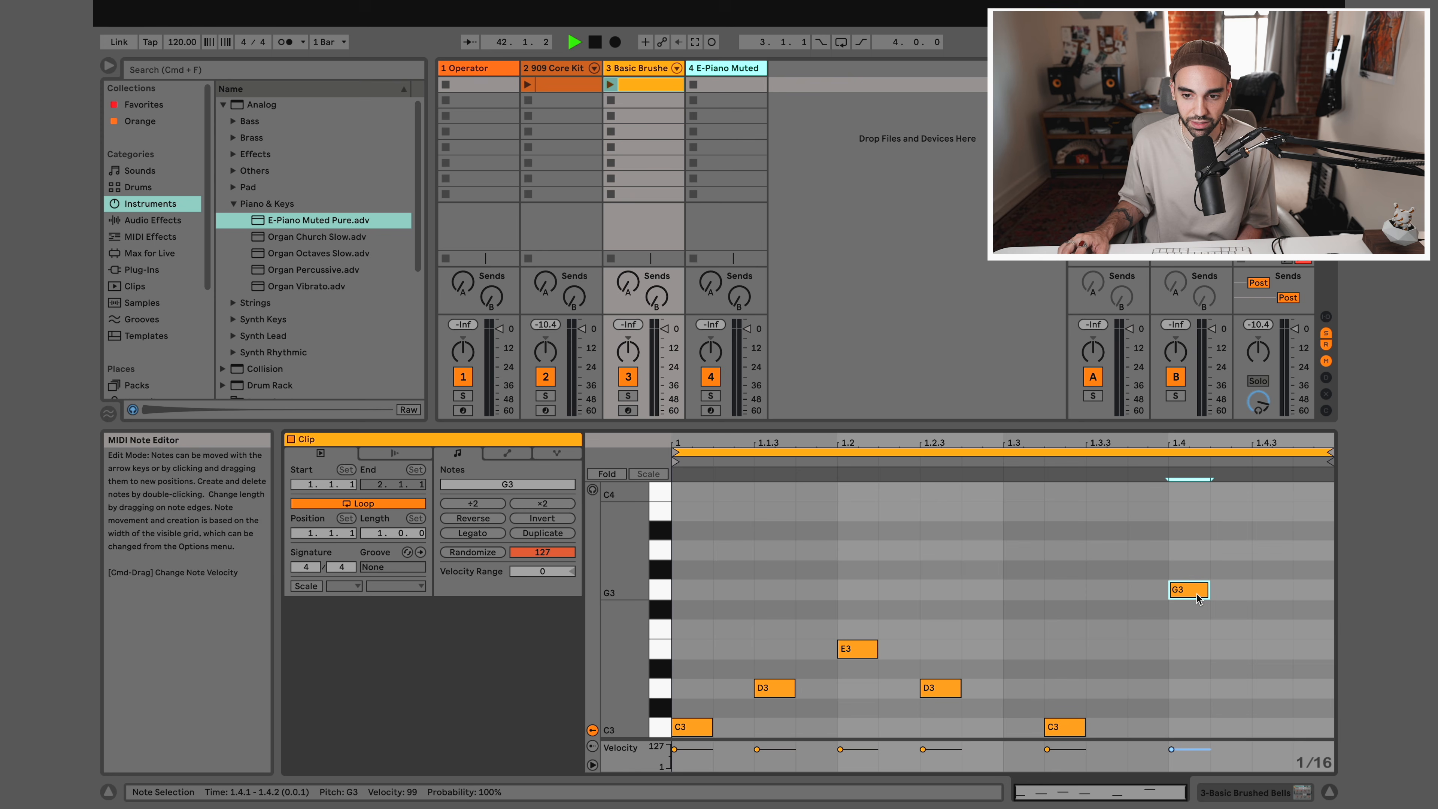
pyautogui.doubleClick(1272, 552)
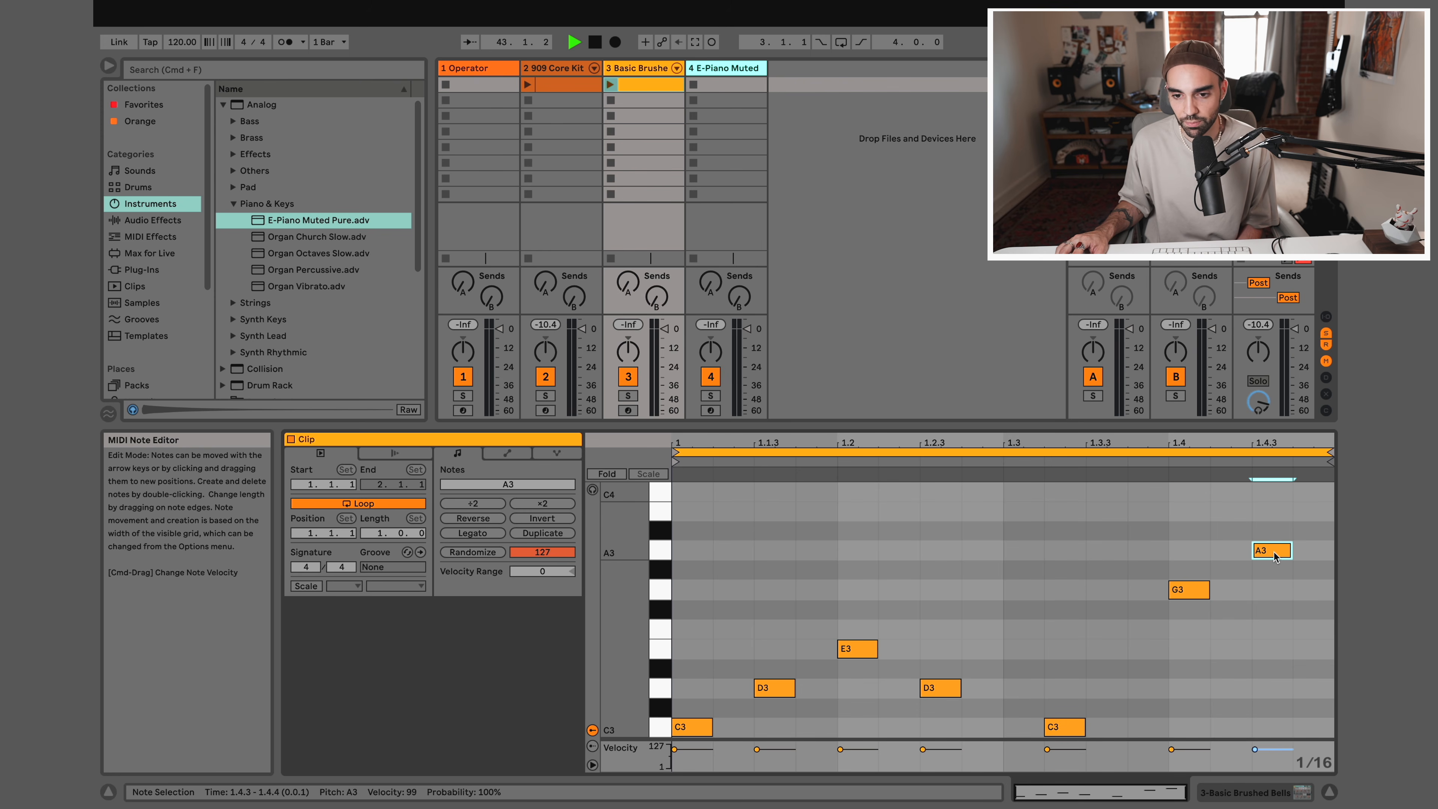
pyautogui.doubleClick(1313, 493)
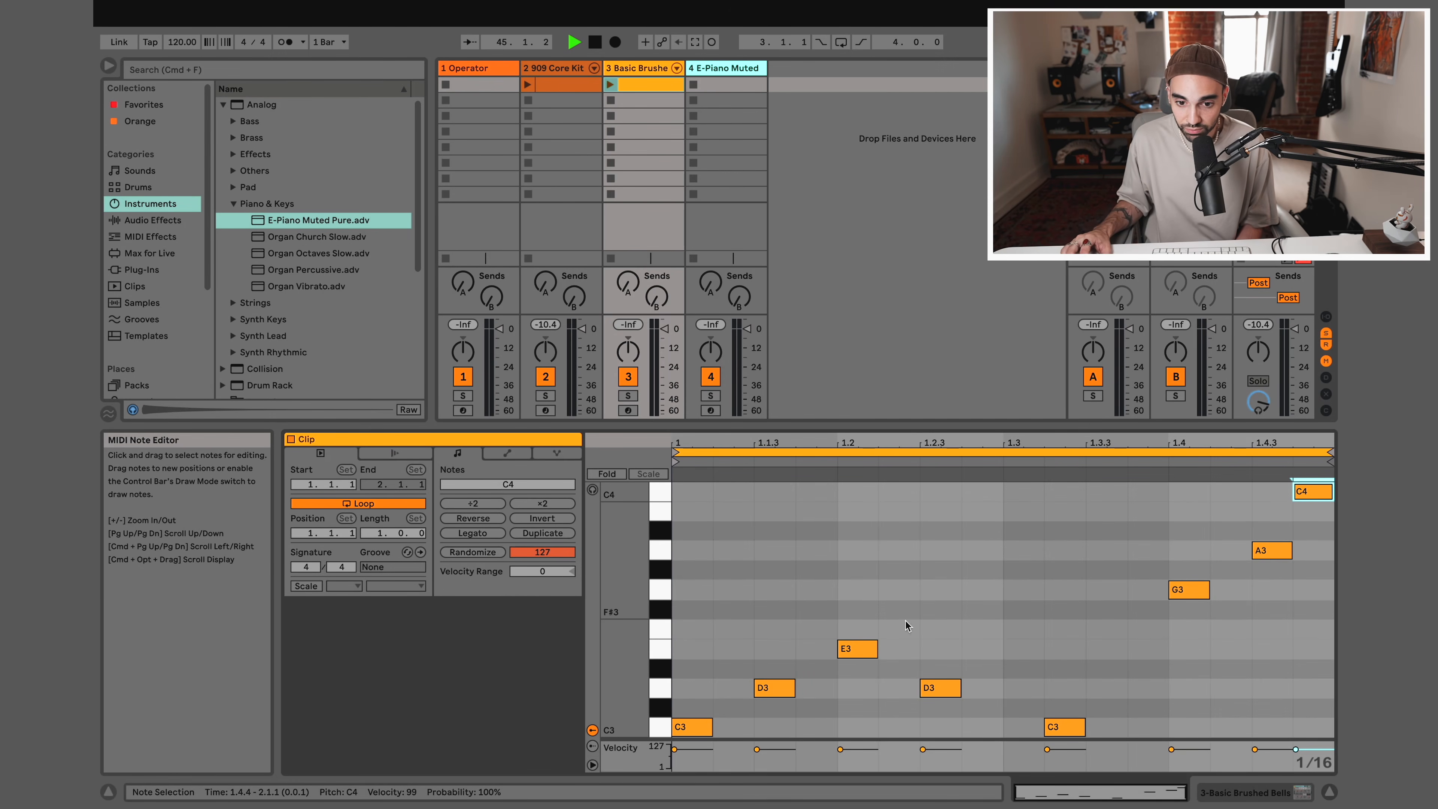
# Launch the Basic Brushed Bells clip, bring in the 909 Core Kit clip alongside it, and stop playback
pyautogui.click(610, 86)
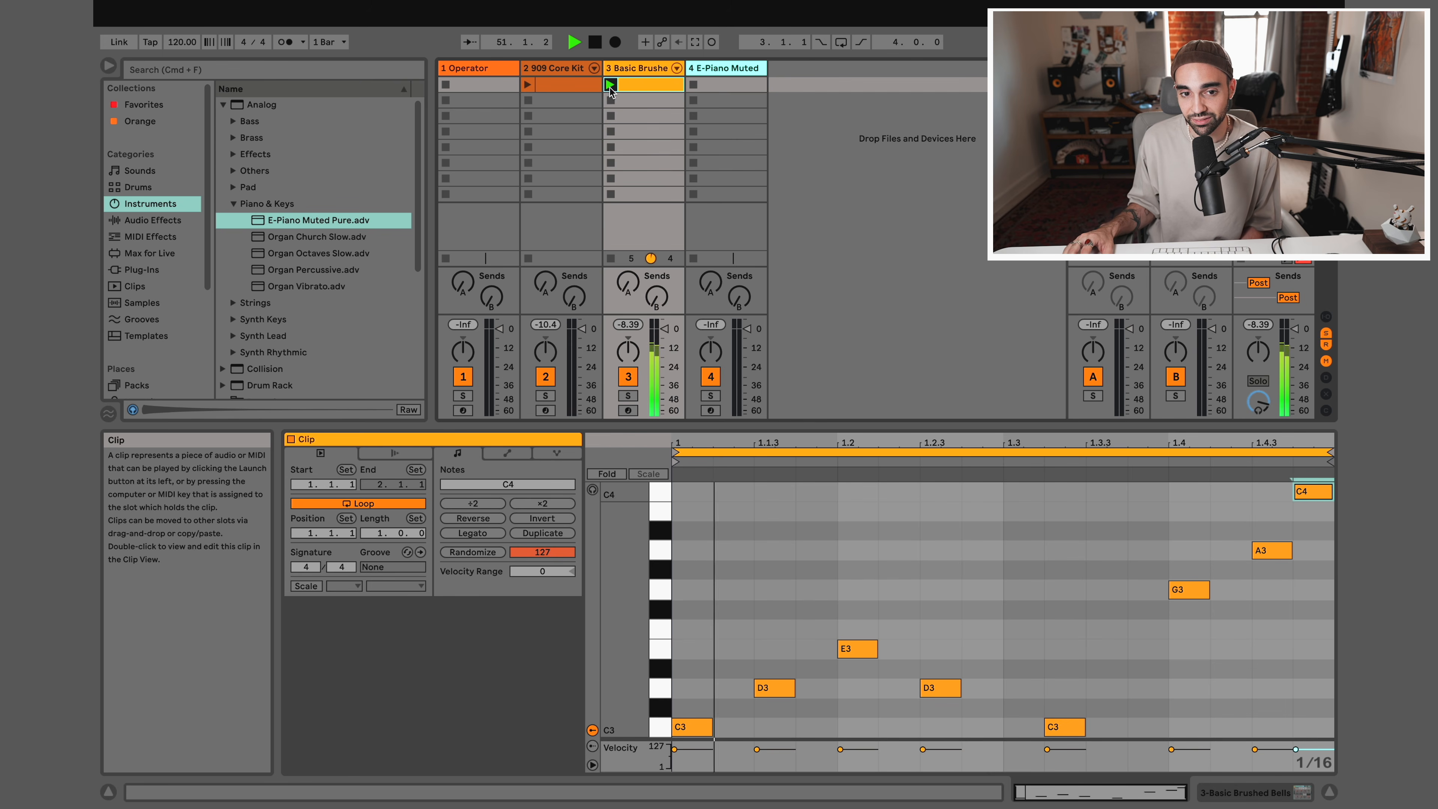
pyautogui.click(526, 91)
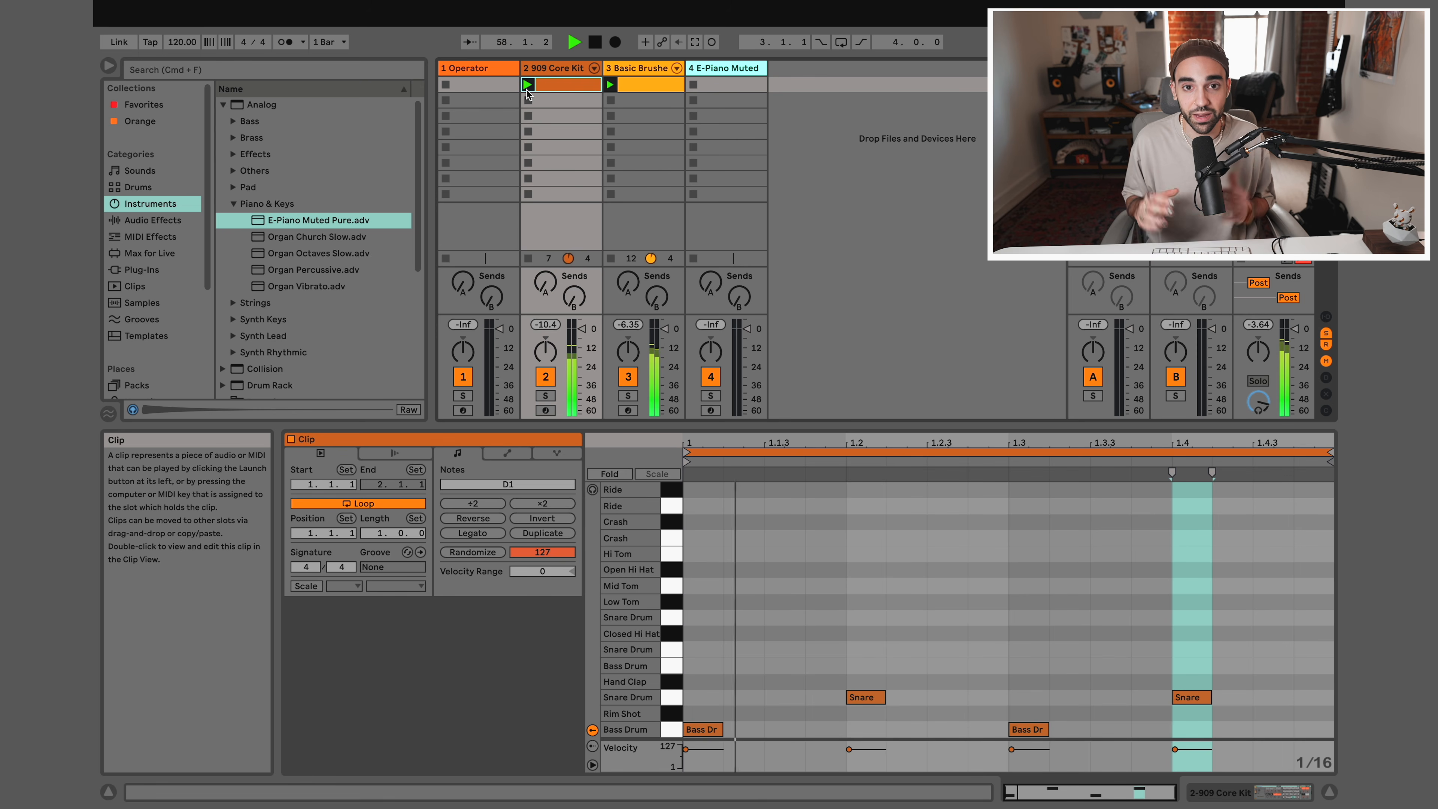
pyautogui.click(595, 43)
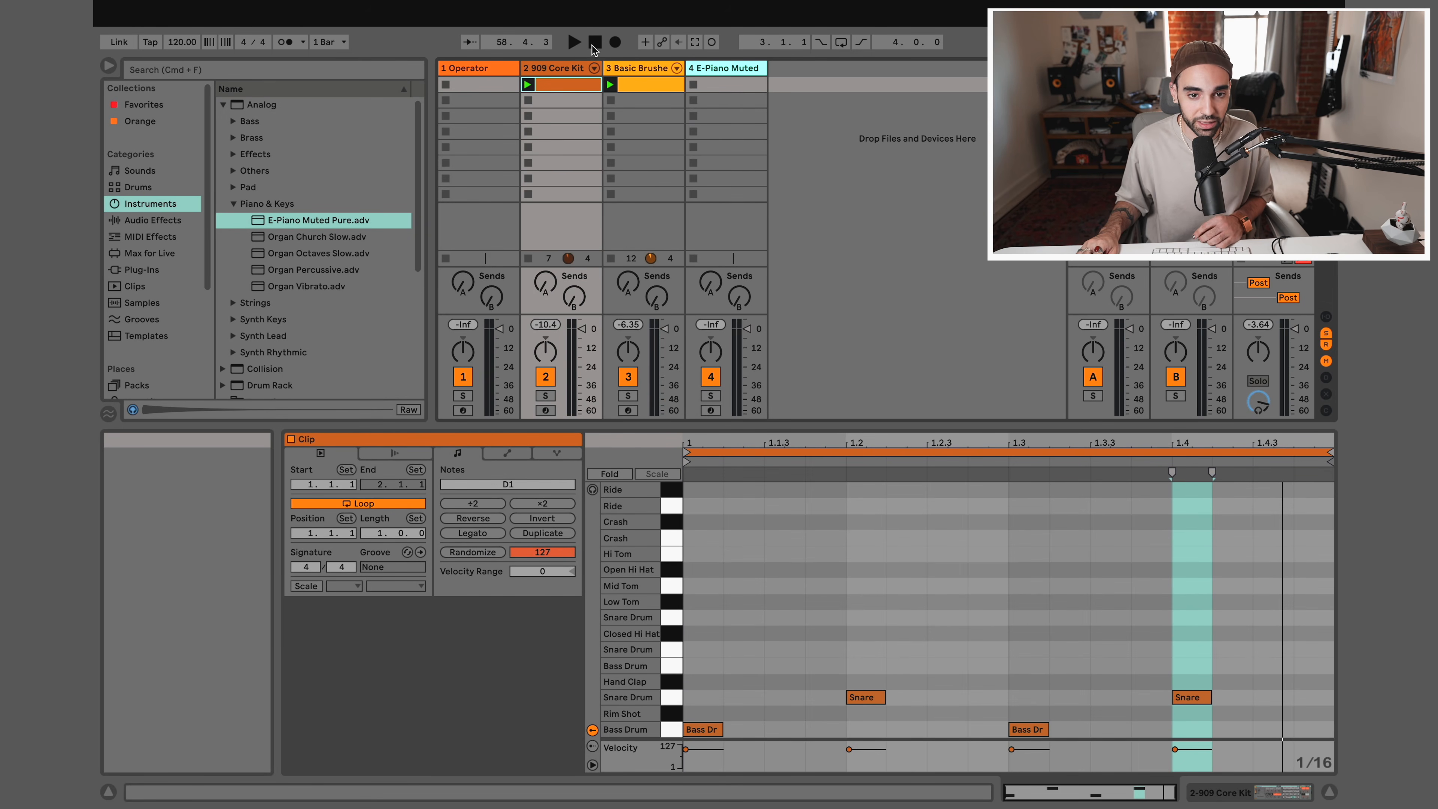
# Restart playback, relaunch the bells clip over the drums, and stop the drum and bells clips one at a time
pyautogui.click(576, 45)
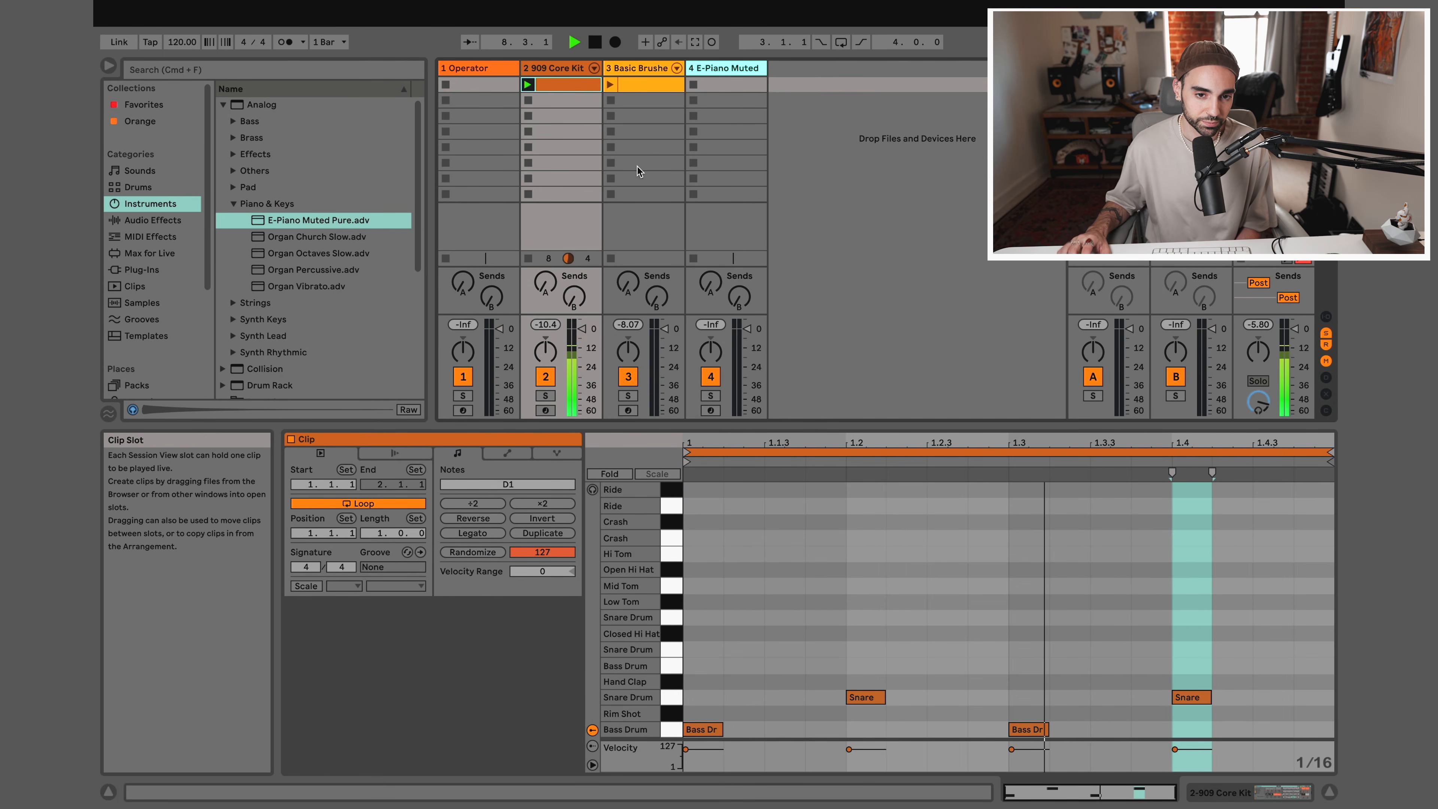
pyautogui.click(610, 85)
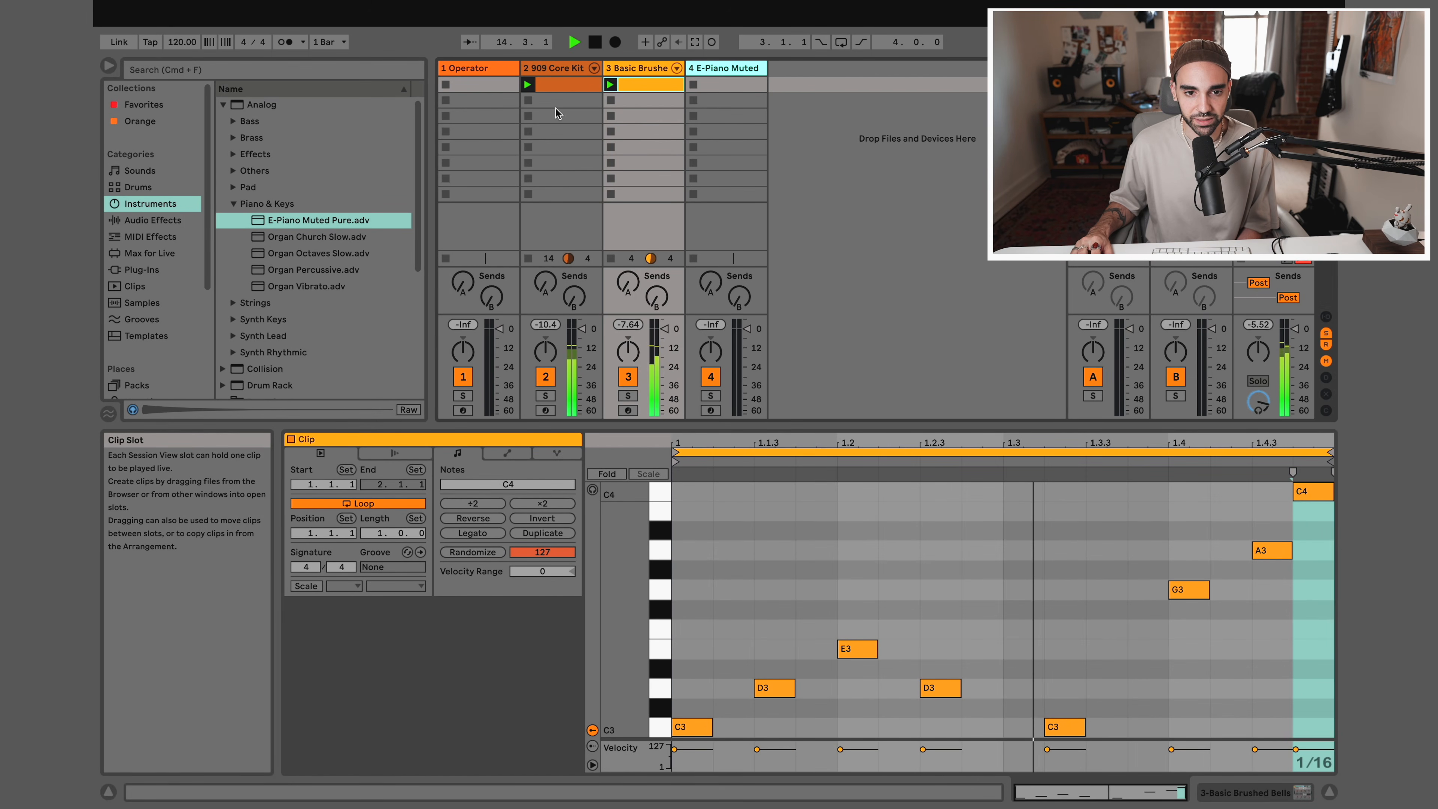
pyautogui.click(529, 102)
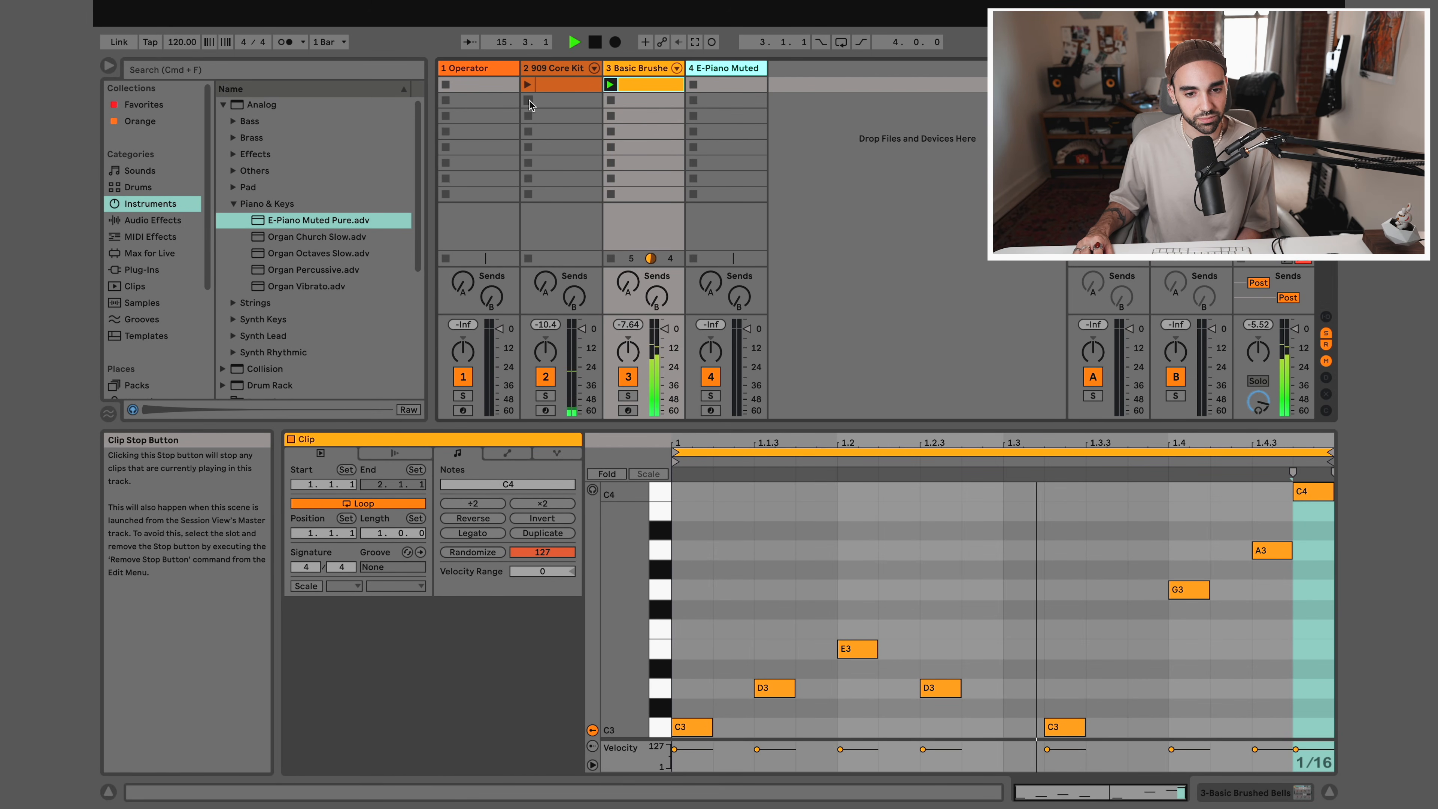
pyautogui.click(611, 100)
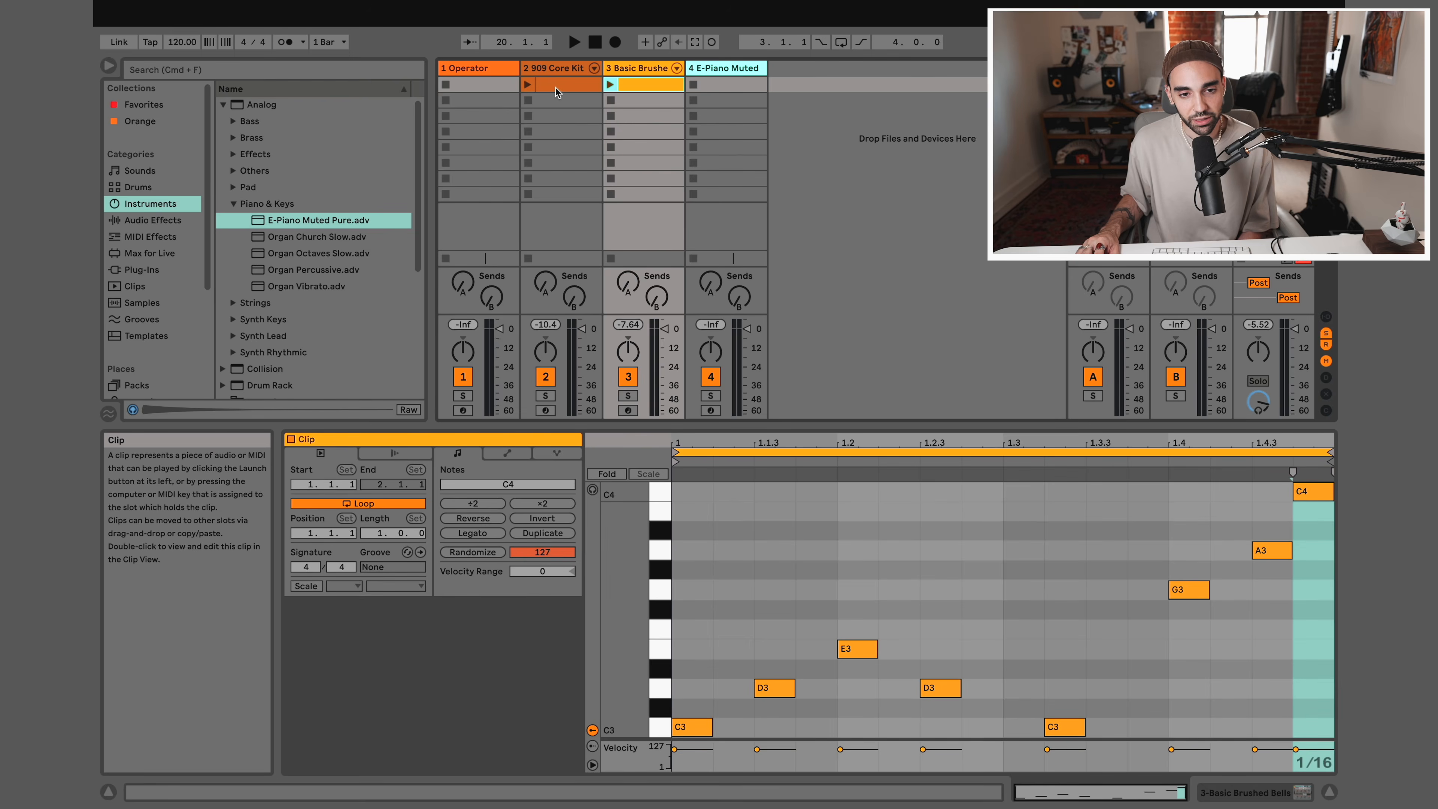
# Duplicate the first 909 Core Kit clip into the second and third slots, and the Basic Brushed Bells clip into its second slot
pyautogui.click(555, 87)
pyautogui.rightClick(555, 88)
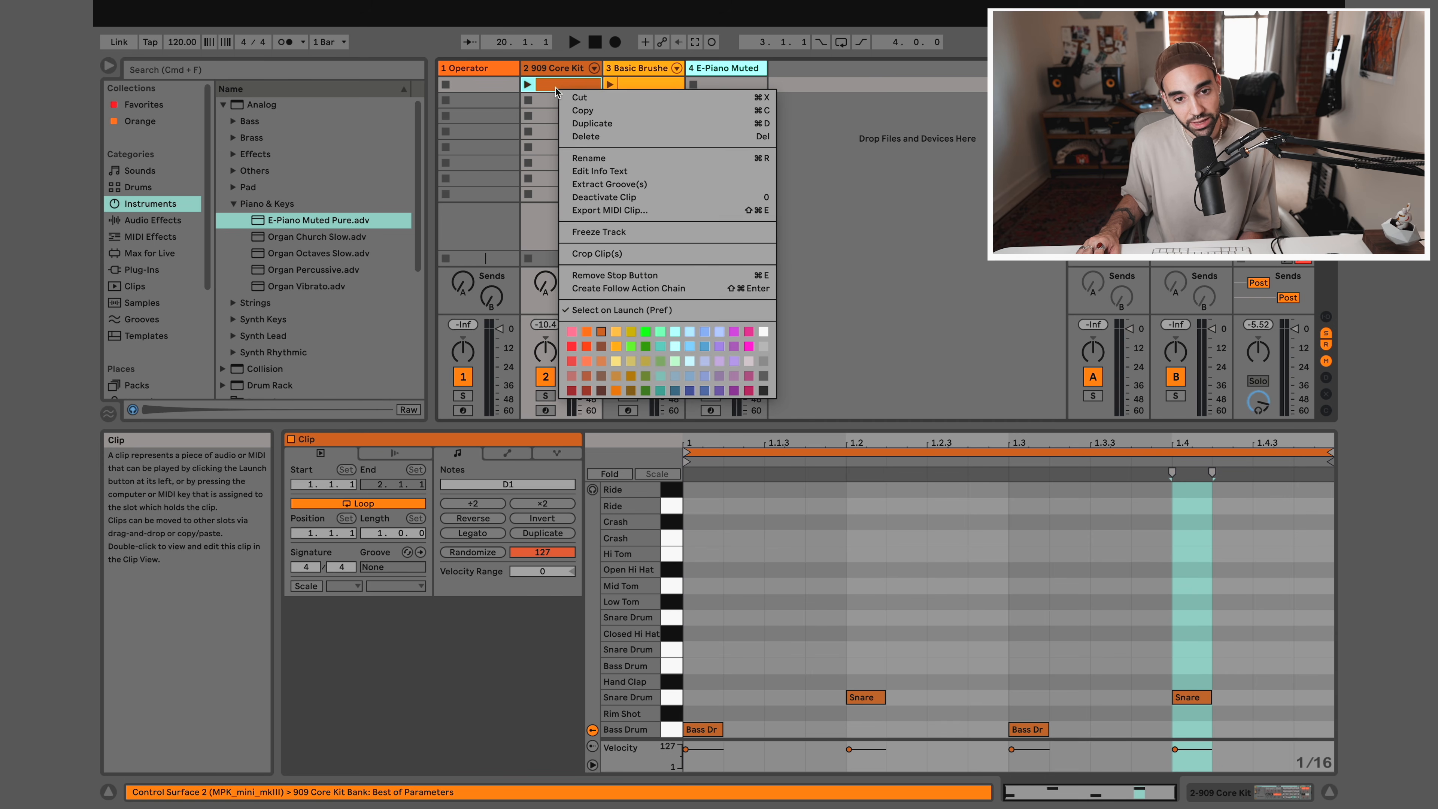
pyautogui.click(593, 124)
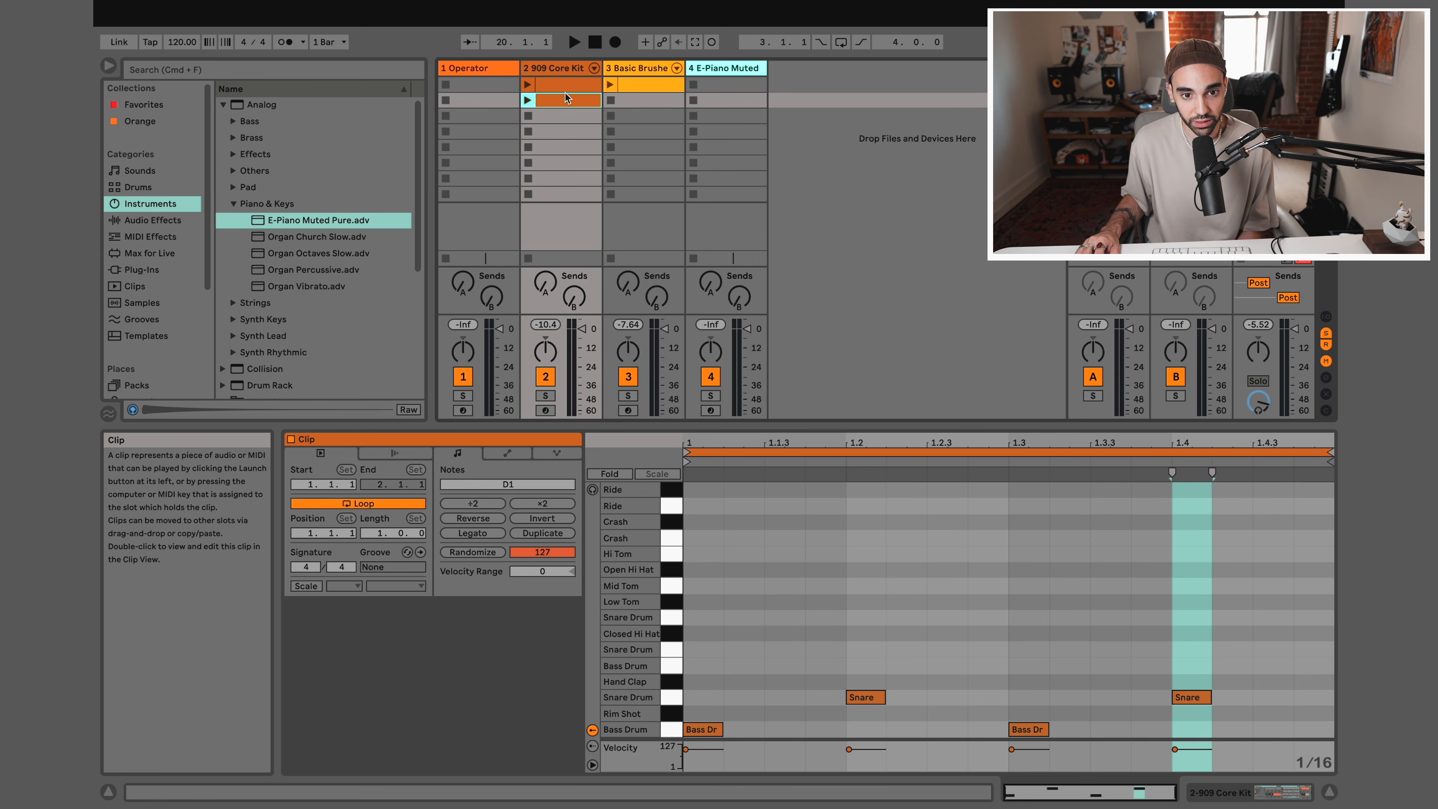
pyautogui.click(561, 108)
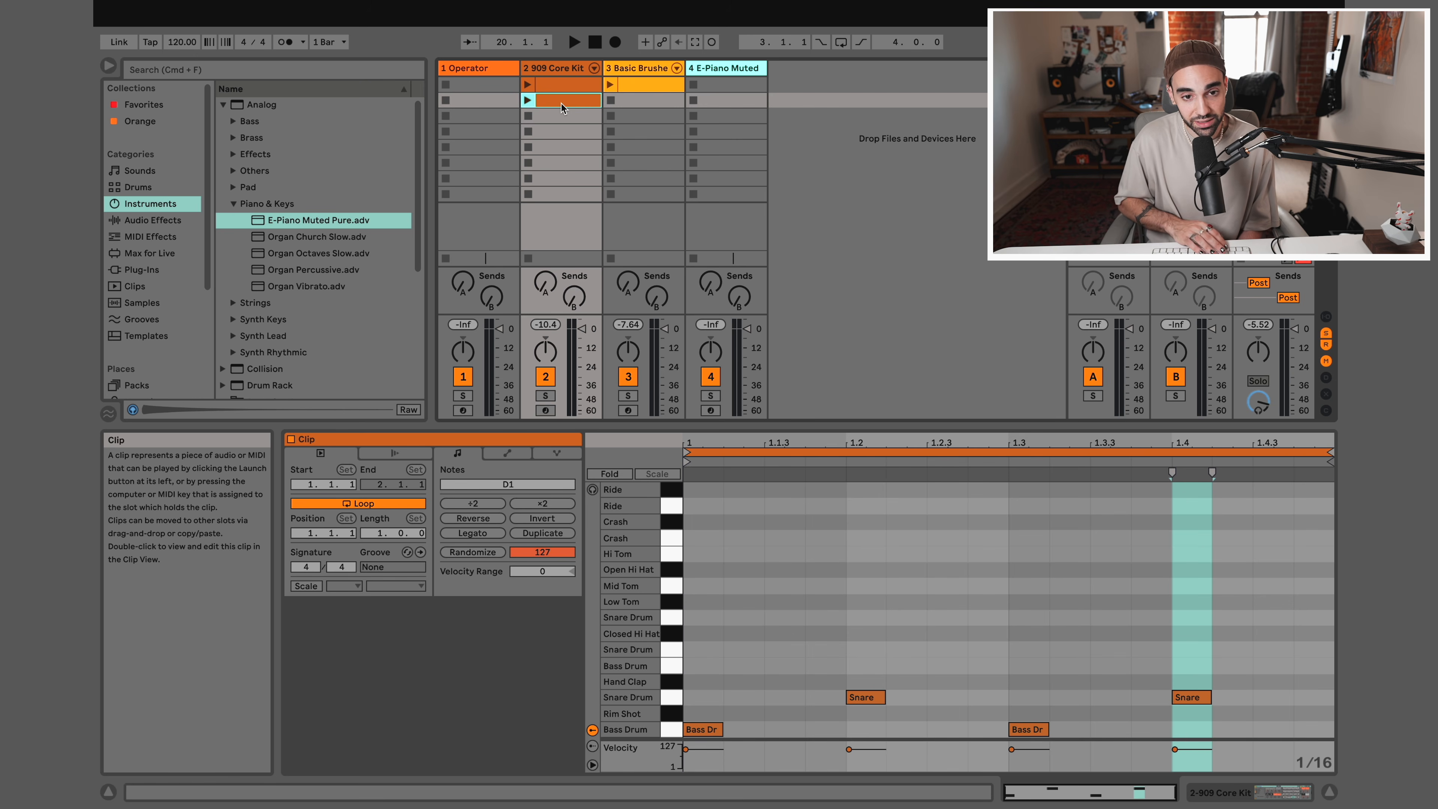
pyautogui.press('super+d')
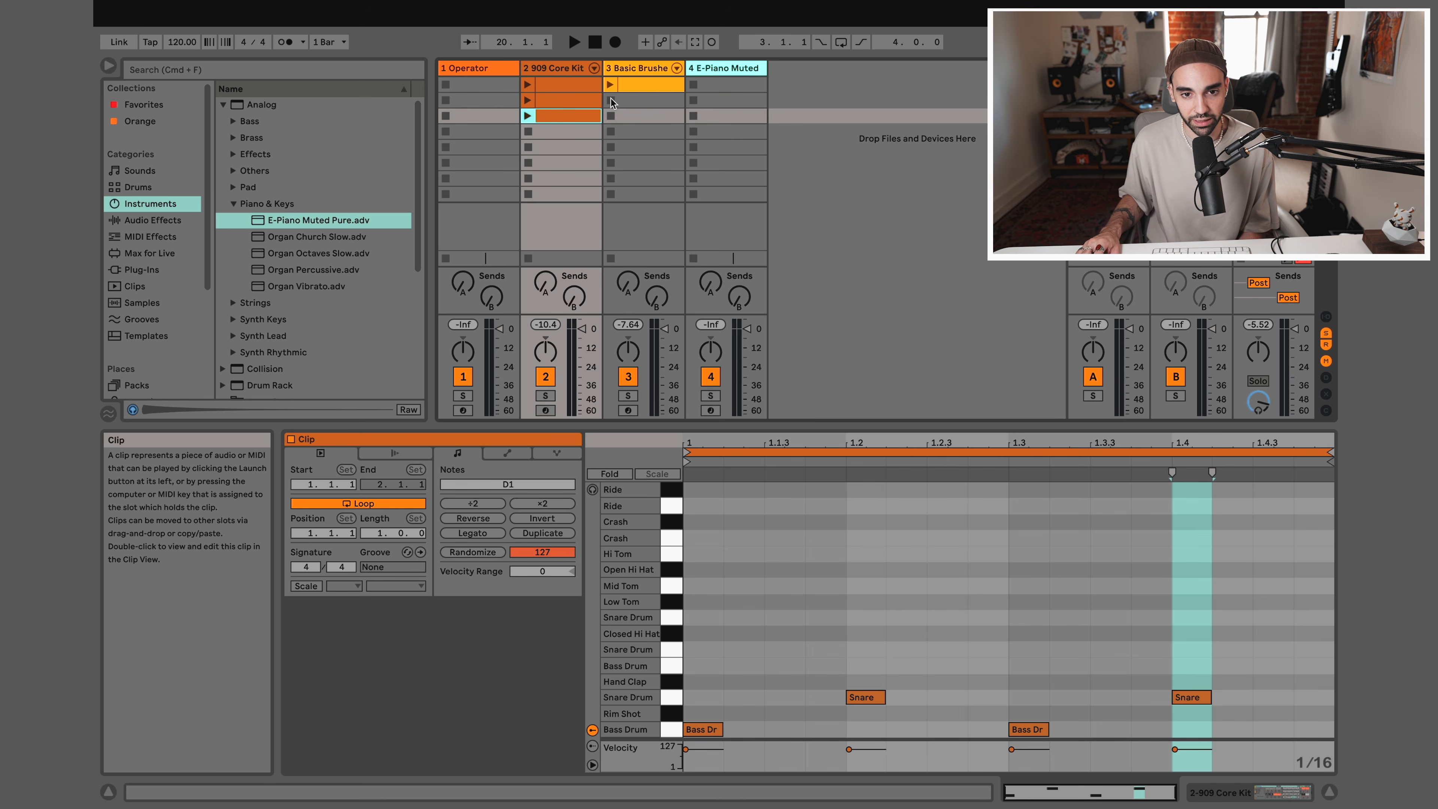
pyautogui.click(635, 89)
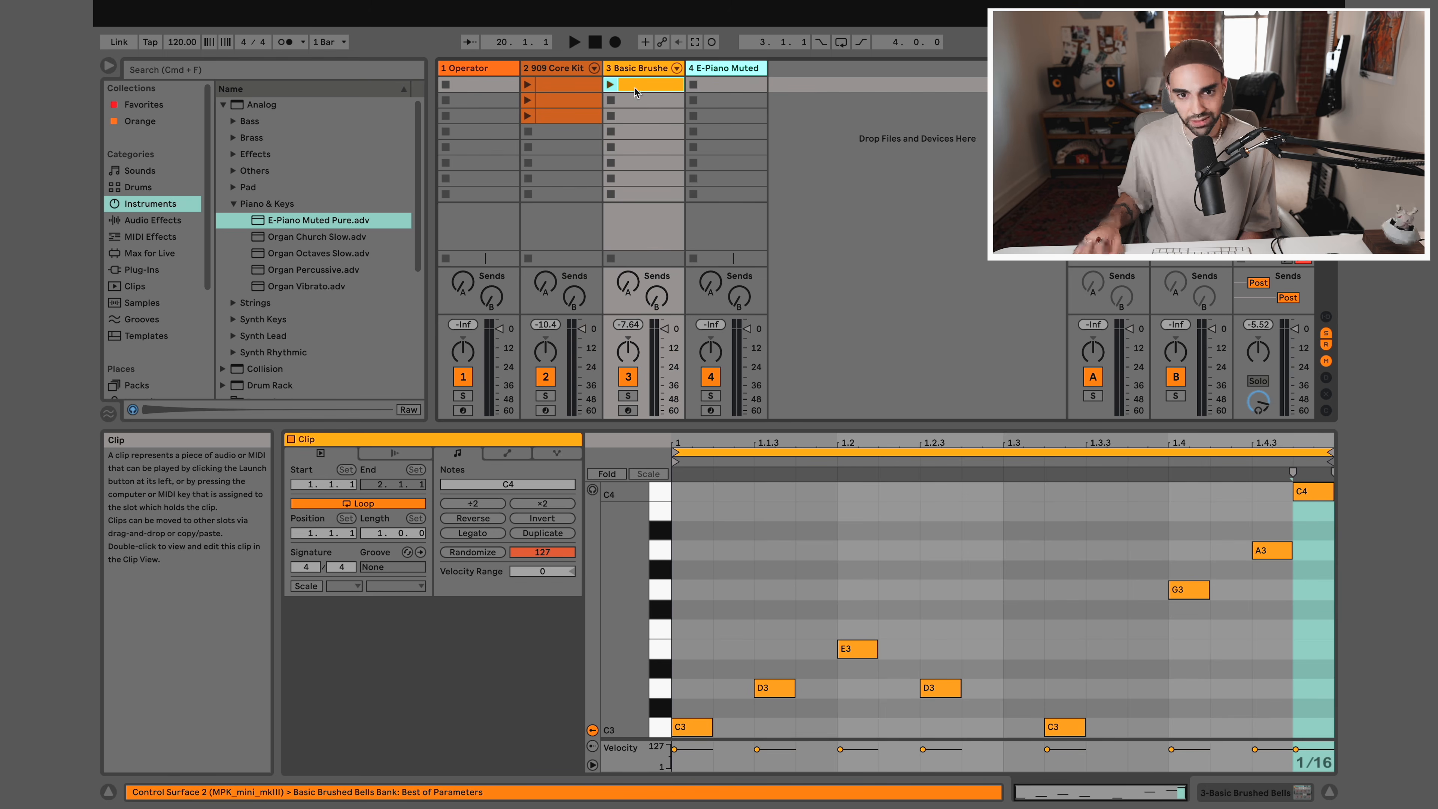
pyautogui.press('super+d')
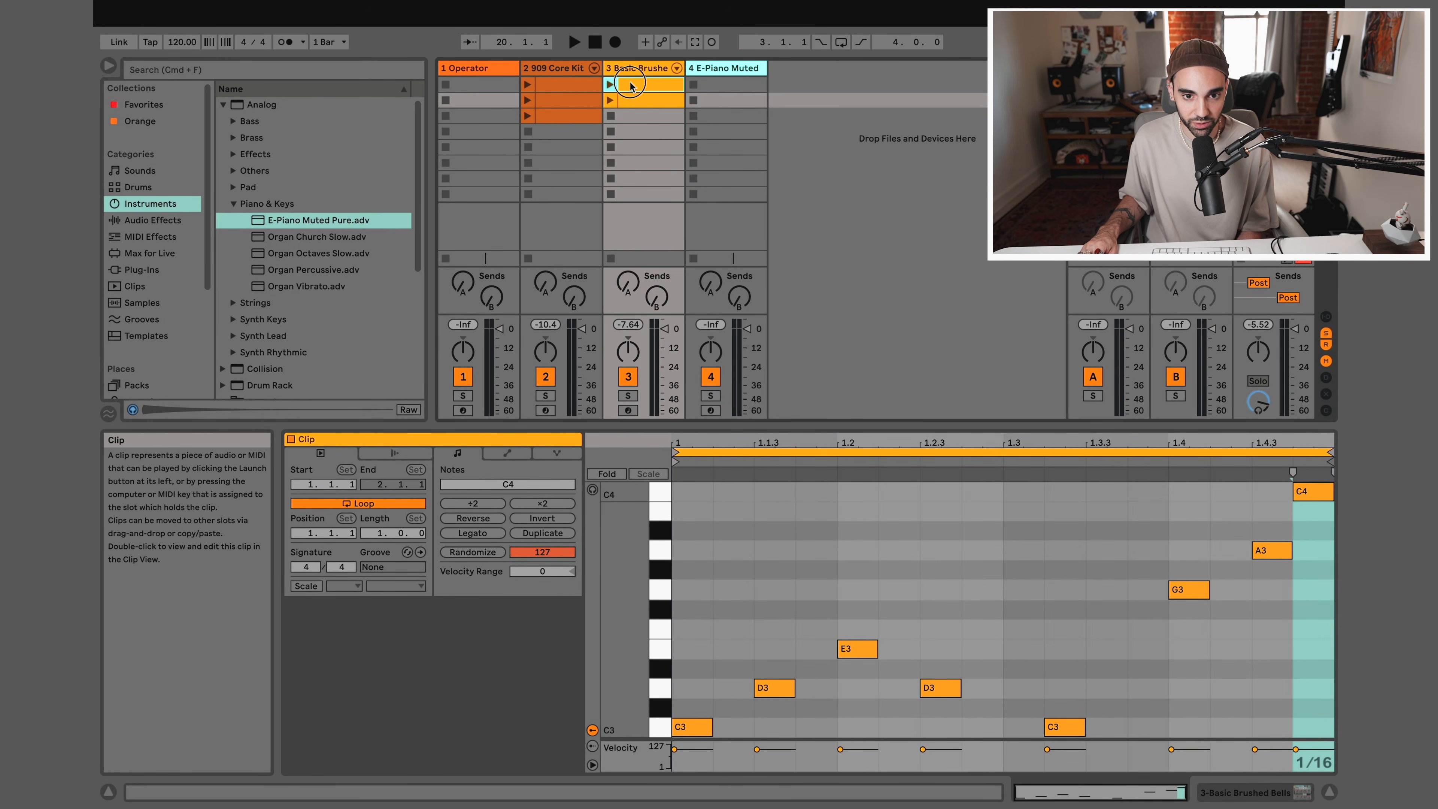
# Add Closed Hi Hat notes on every eighth from 1 to 1.4.3 in the second 909 Core Kit clip and launch it
pyautogui.click(542, 85)
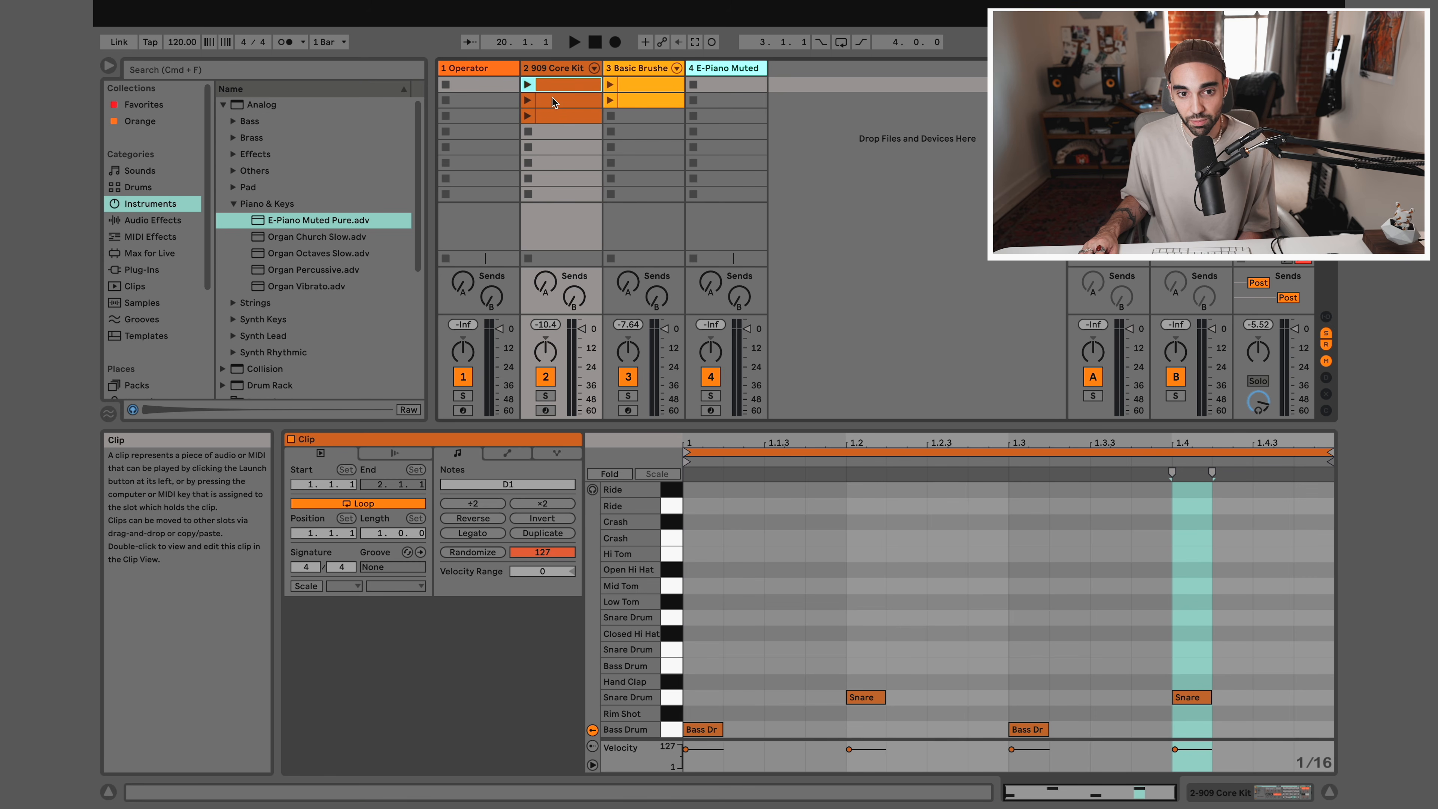
pyautogui.click(551, 100)
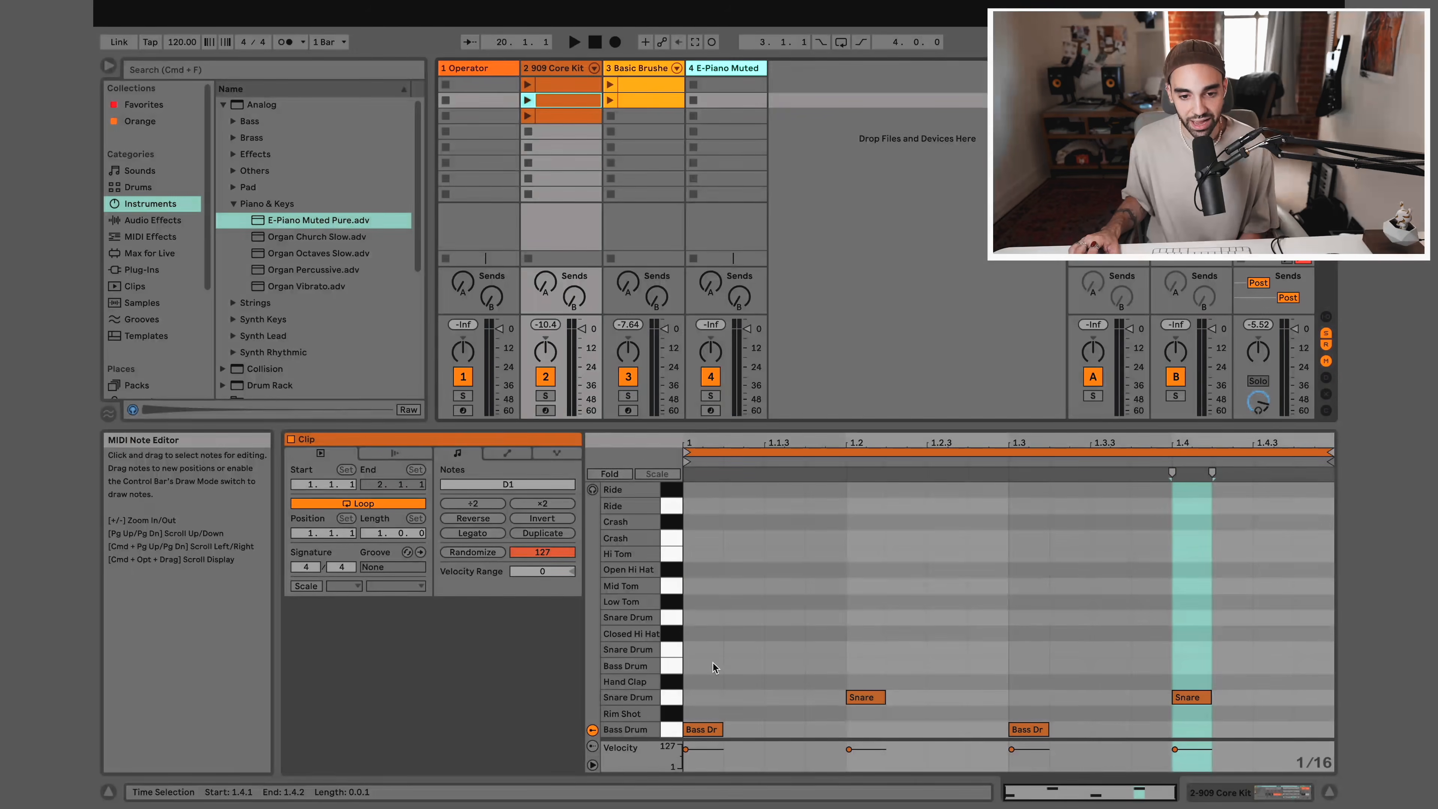
pyautogui.doubleClick(705, 636)
pyautogui.doubleClick(783, 636)
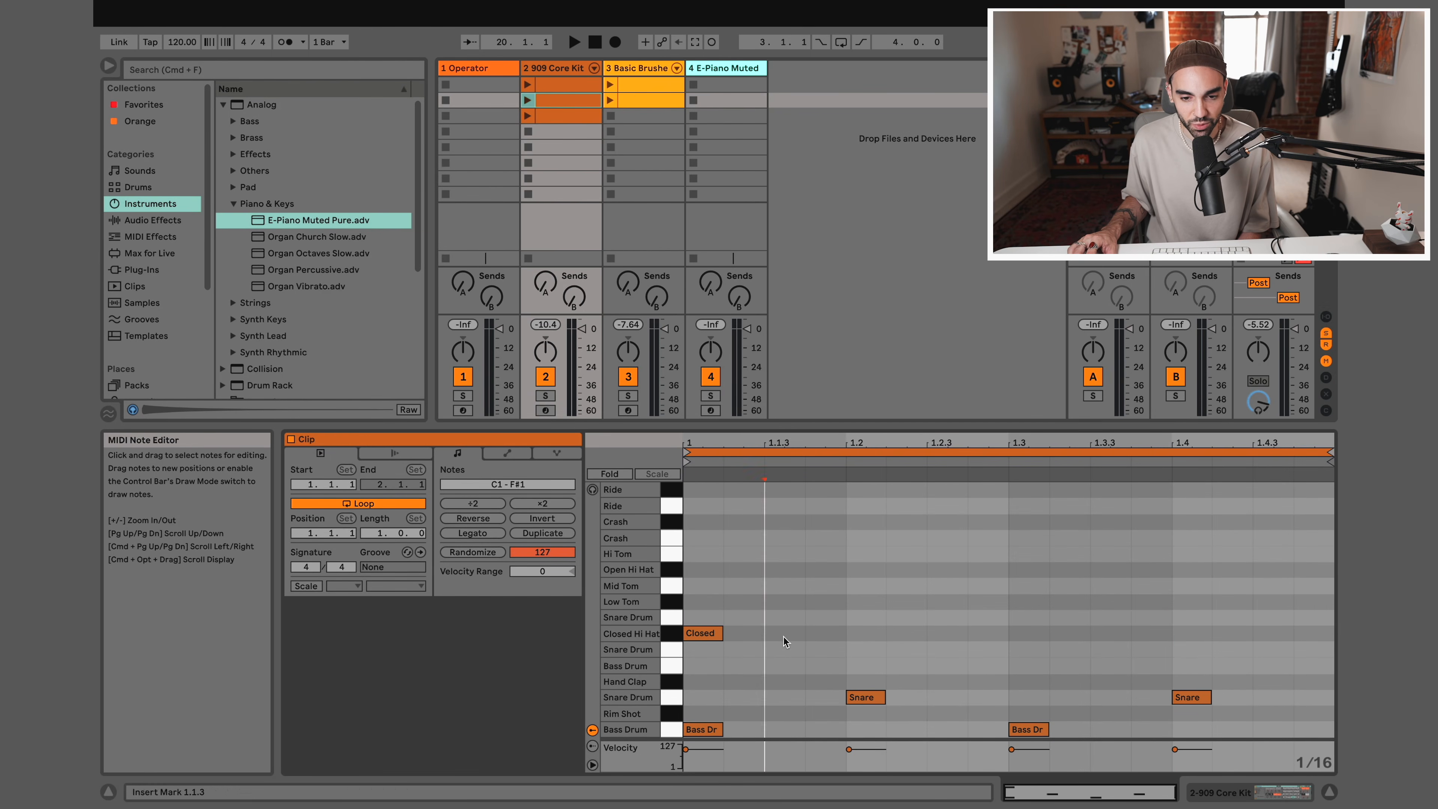
pyautogui.doubleClick(863, 634)
pyautogui.doubleClick(945, 634)
pyautogui.doubleClick(1027, 634)
pyautogui.doubleClick(1193, 632)
pyautogui.doubleClick(1287, 635)
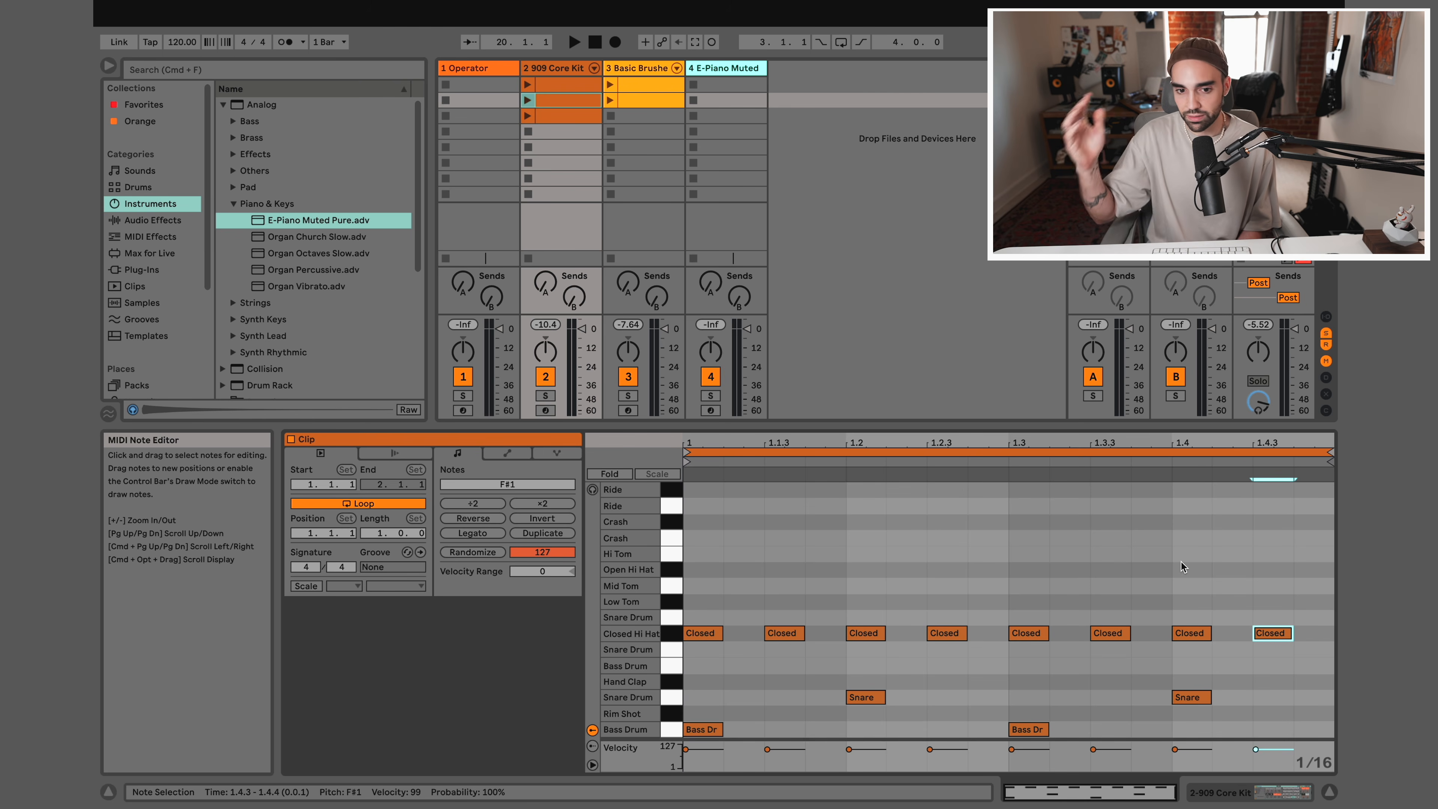
pyautogui.click(527, 100)
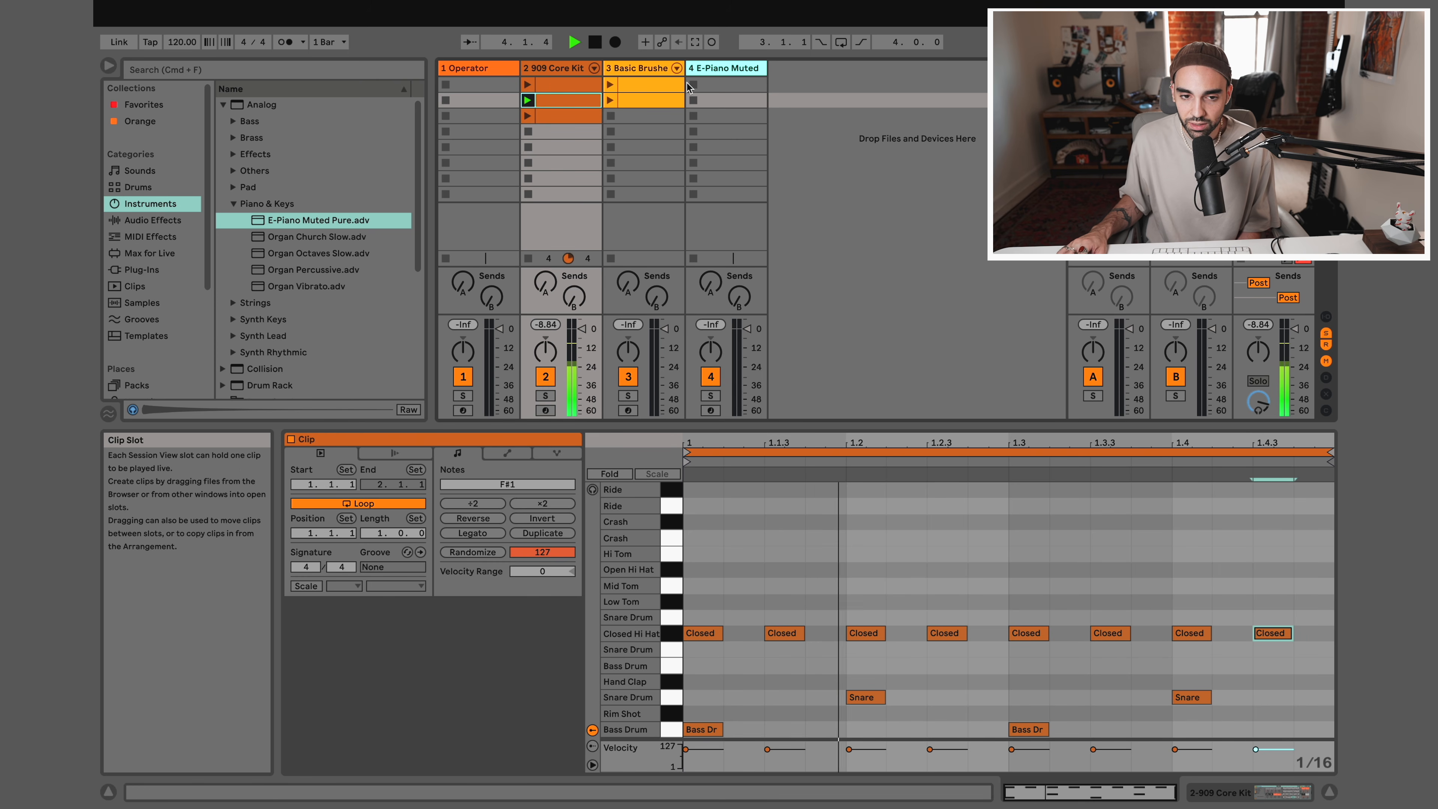
# Play the first 909 Core Kit clip, stop the drum track, and view the notes of the first Basic Brushed Bells clip
pyautogui.click(527, 85)
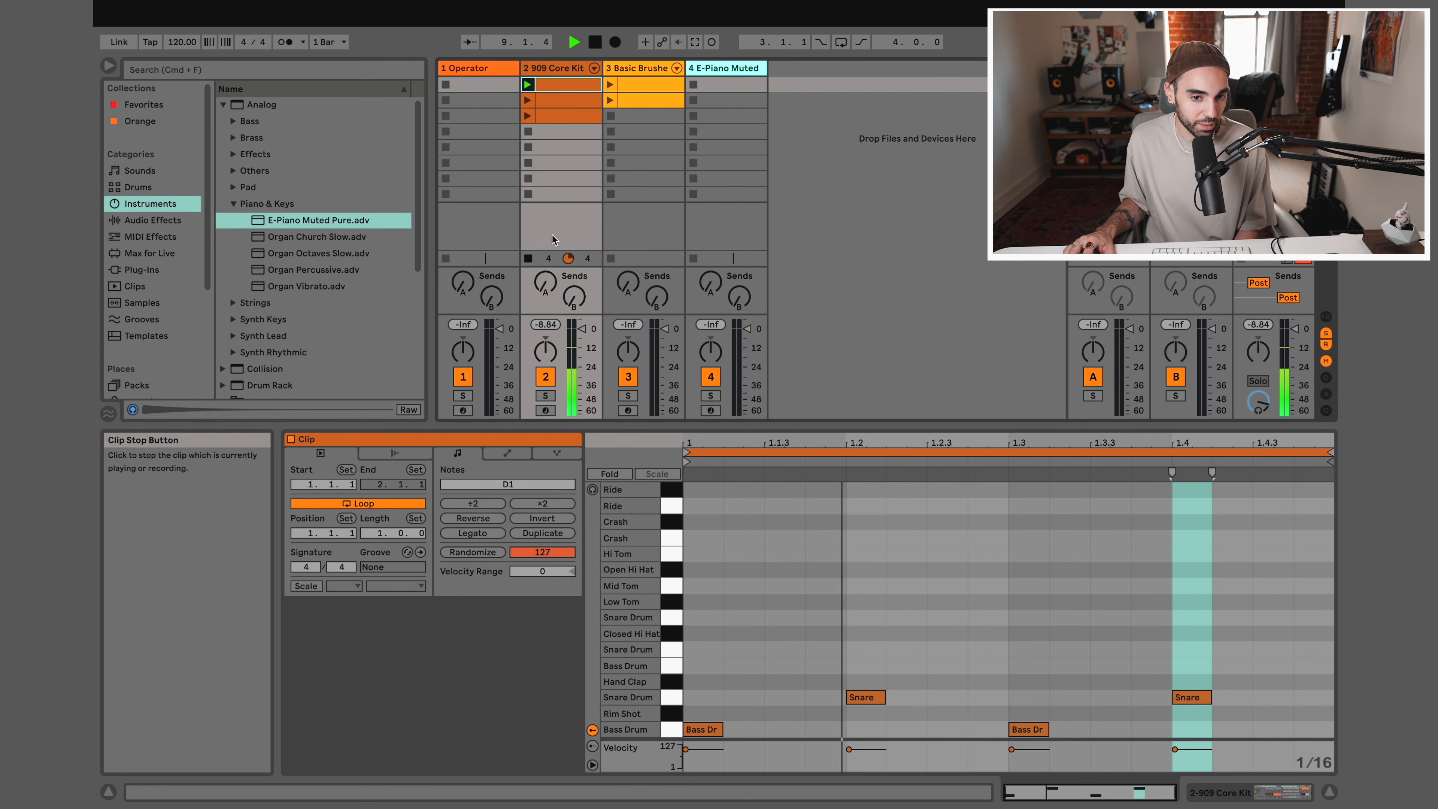
pyautogui.click(637, 88)
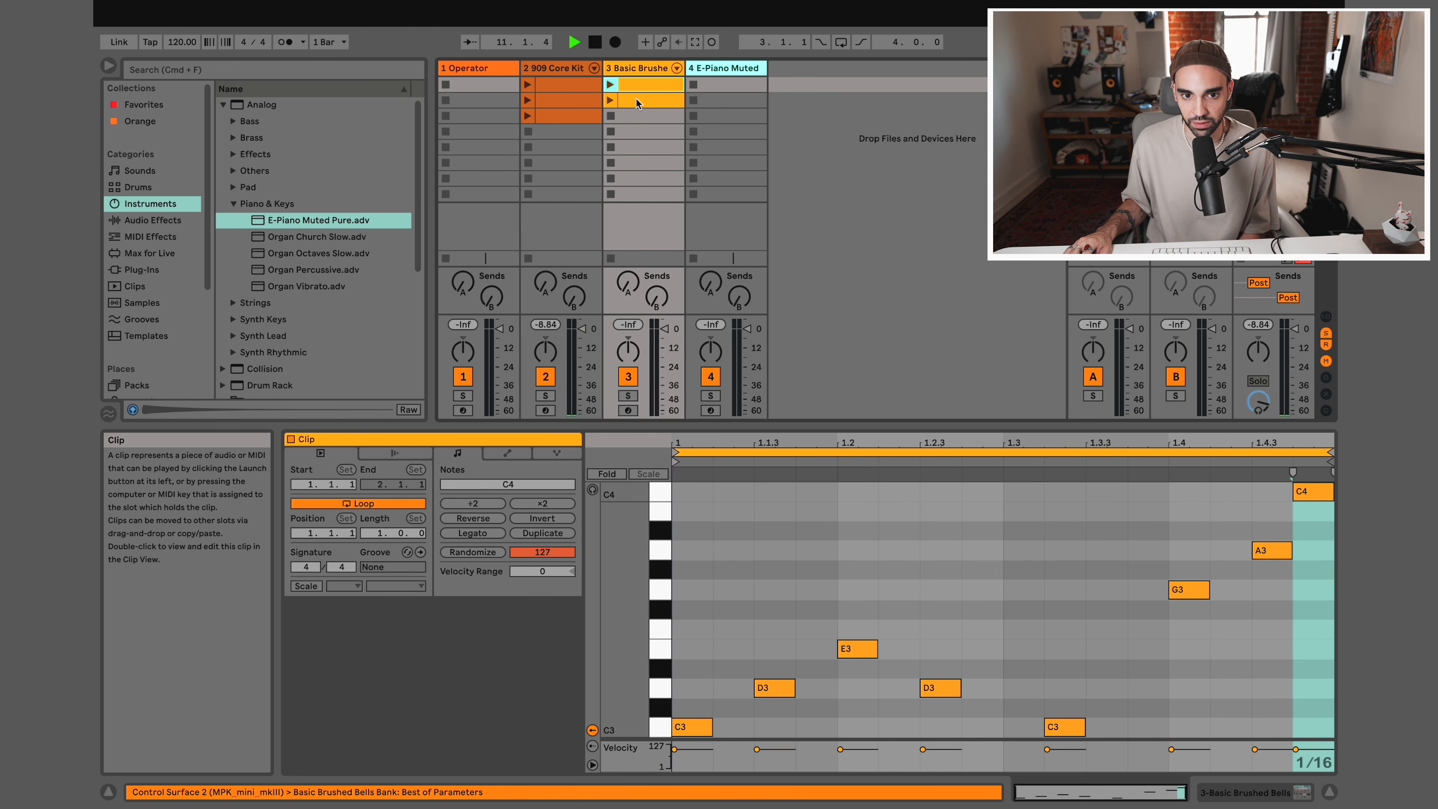
# In the second Basic Brushed Bells clip, lengthen the first C3 note to 1.3 and the second C3 note to the clip's end
pyautogui.click(637, 102)
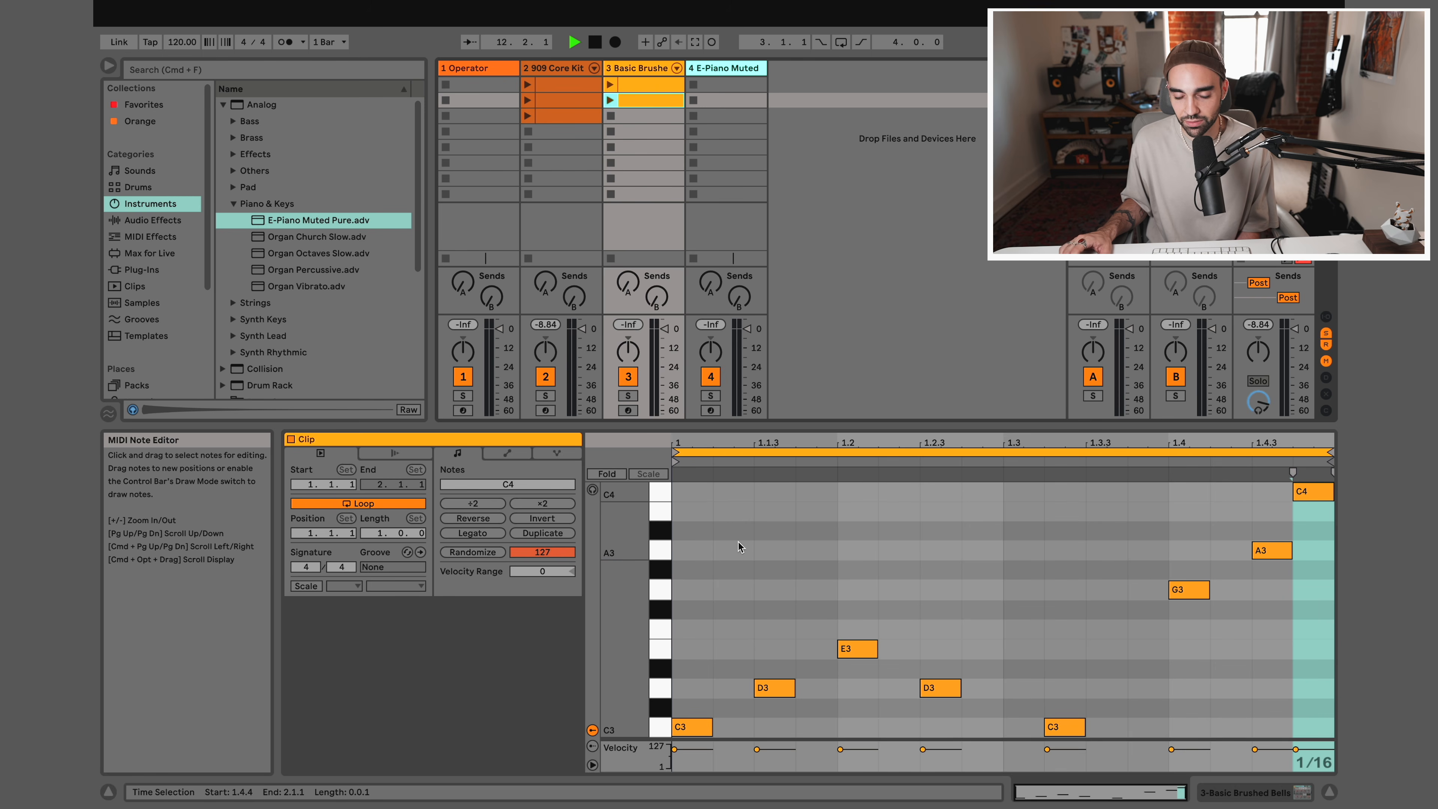
pyautogui.scroll(3, 735, 713)
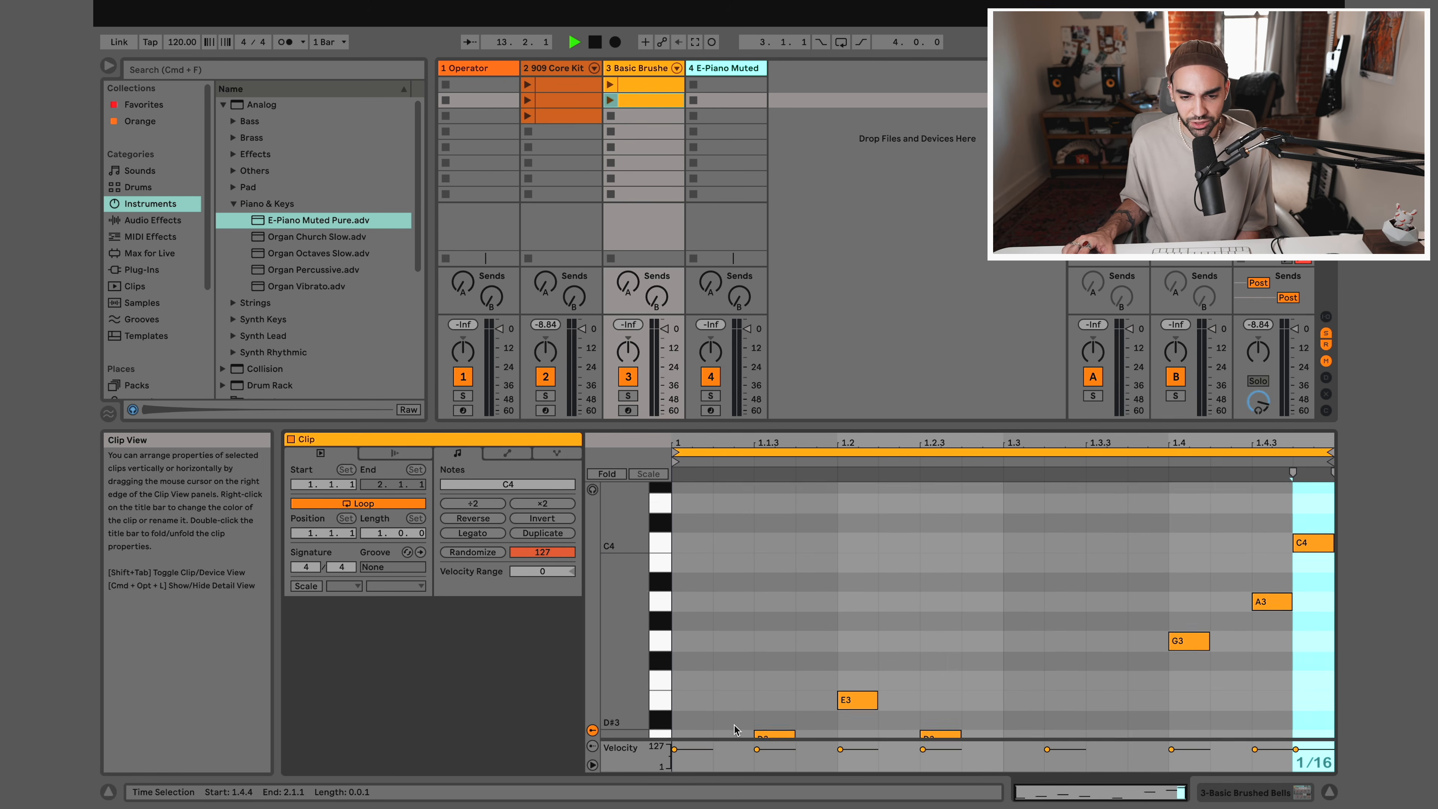
pyautogui.scroll(-5, 728, 696)
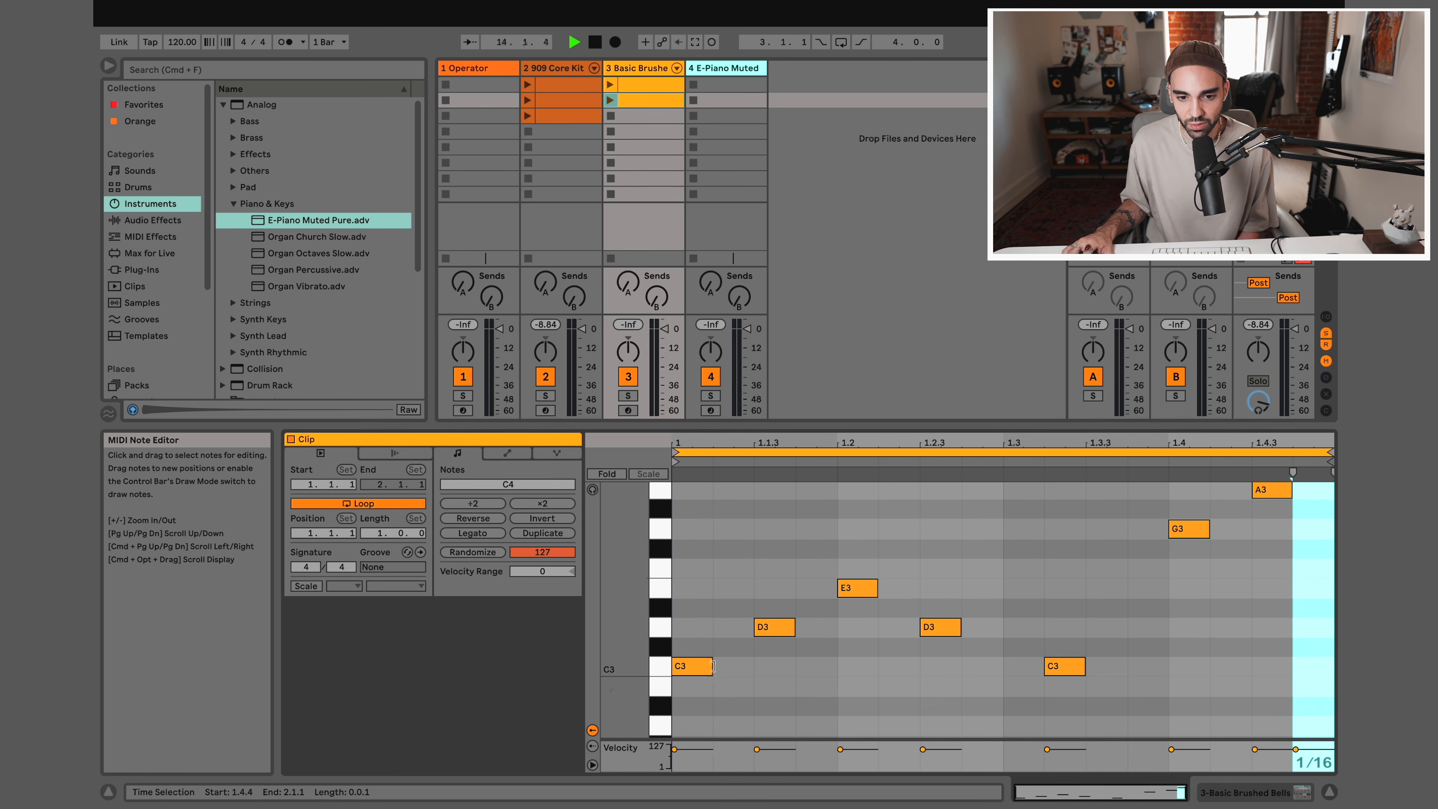
pyautogui.click(689, 663)
pyautogui.moveTo(684, 639); pyautogui.dragTo(743, 708)
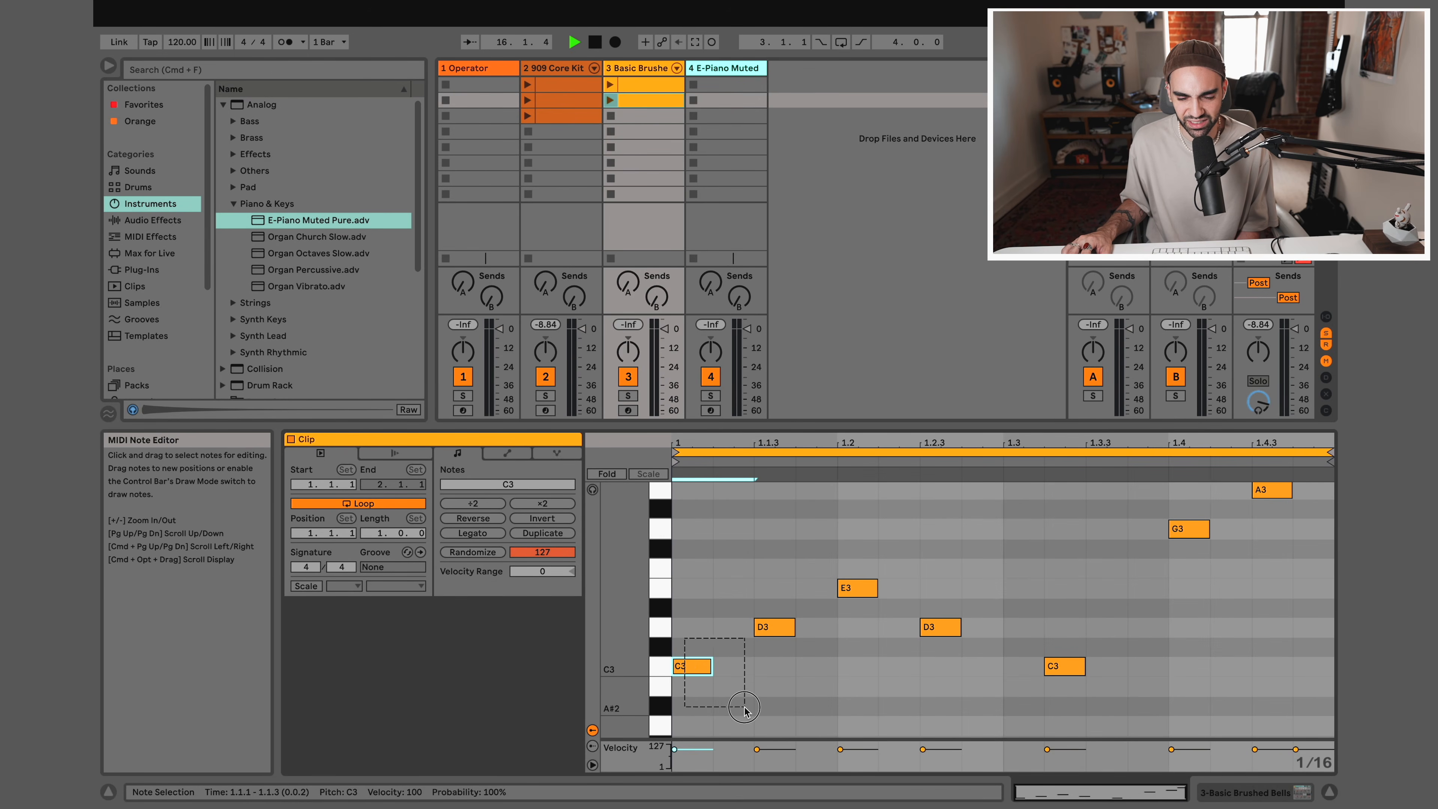
pyautogui.click(713, 634)
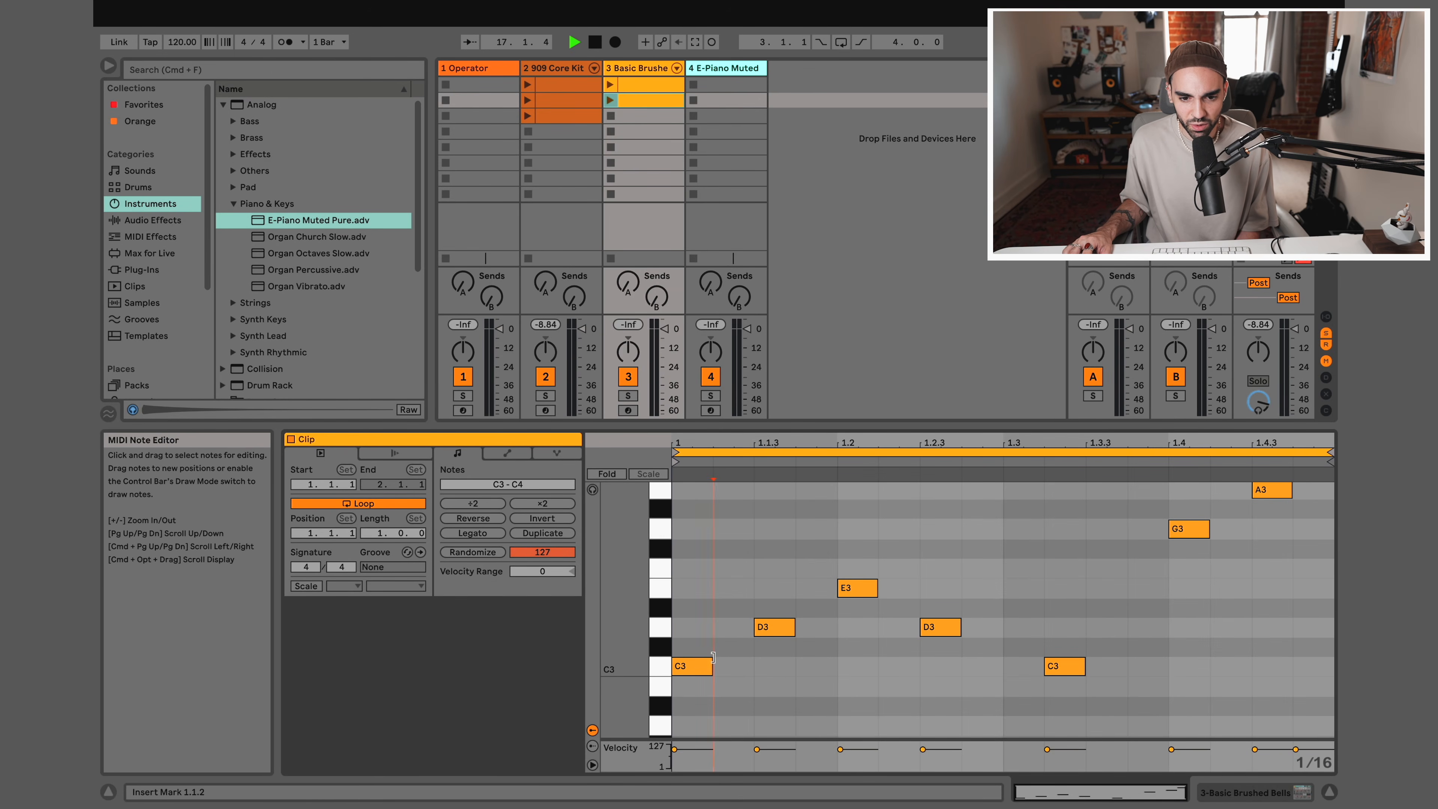
pyautogui.moveTo(710, 665); pyautogui.dragTo(1331, 666)
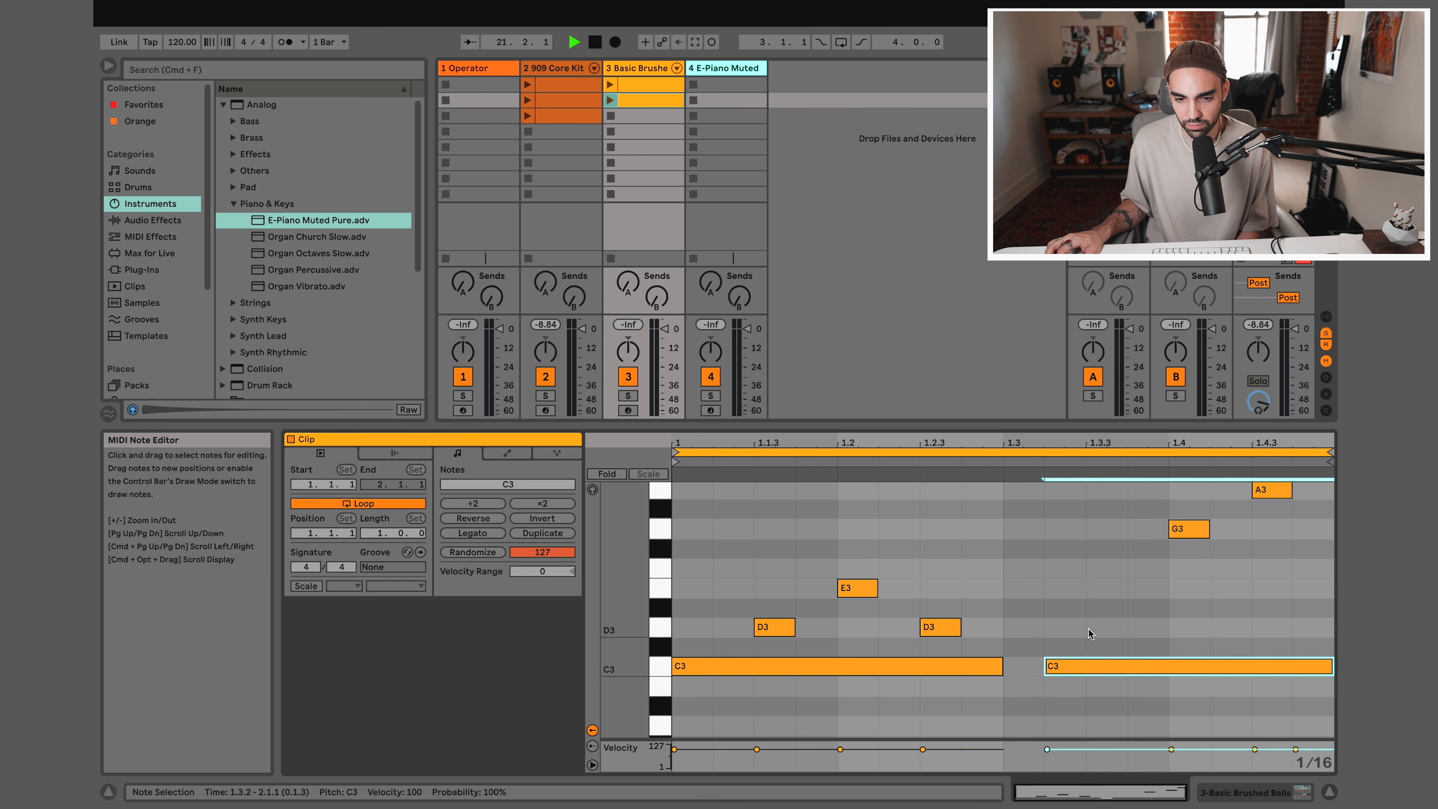
# Move the second bells clip's notes at 1.2 to G3, at 1.2.3 to E3 and at 1.4.3 to F3, and audition the clip
pyautogui.scroll(2, 1088, 630)
pyautogui.scroll(1, 1088, 633)
pyautogui.moveTo(860, 640); pyautogui.dragTo(860, 581)
pyautogui.moveTo(950, 671); pyautogui.dragTo(950, 641)
pyautogui.moveTo(1271, 539); pyautogui.dragTo(1272, 613)
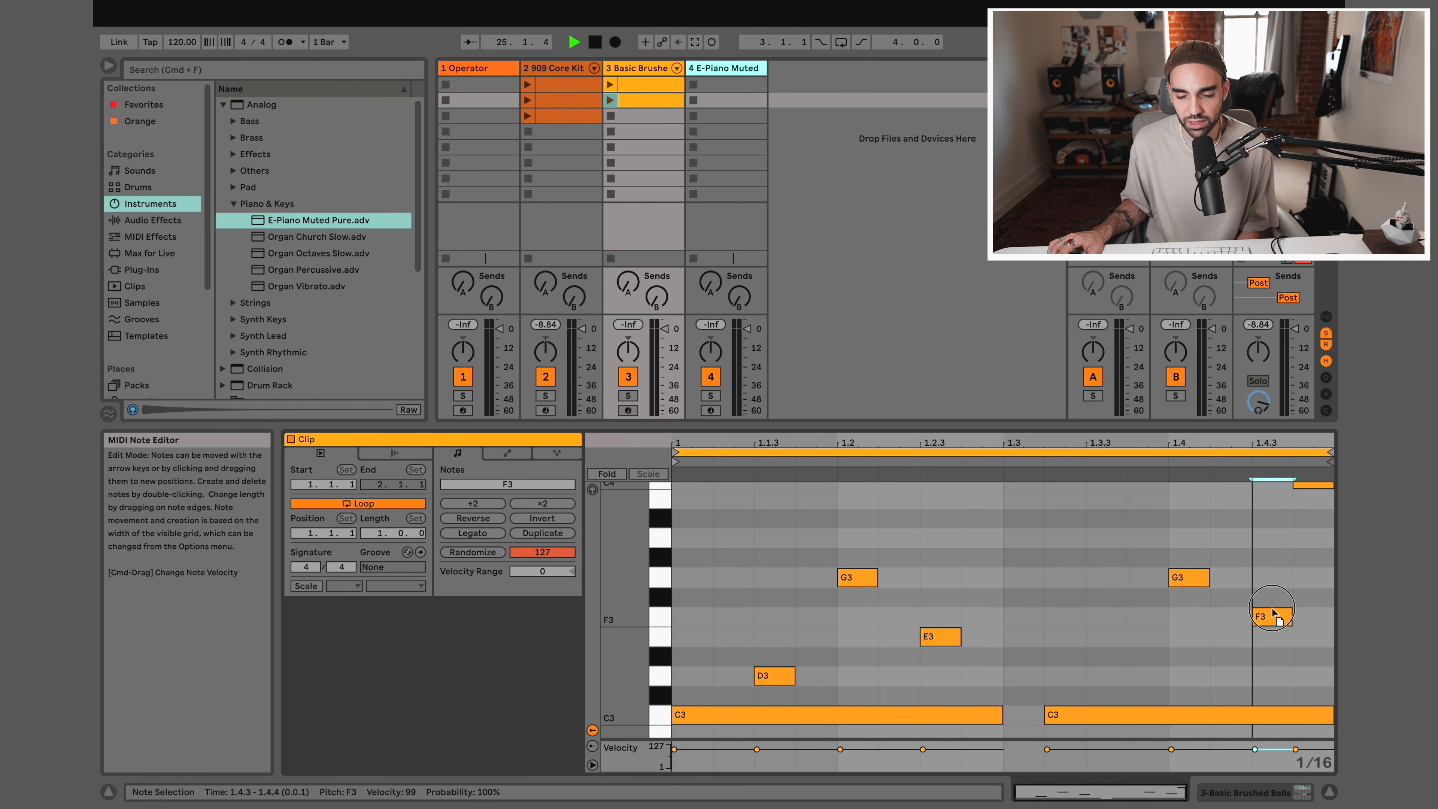
pyautogui.click(609, 102)
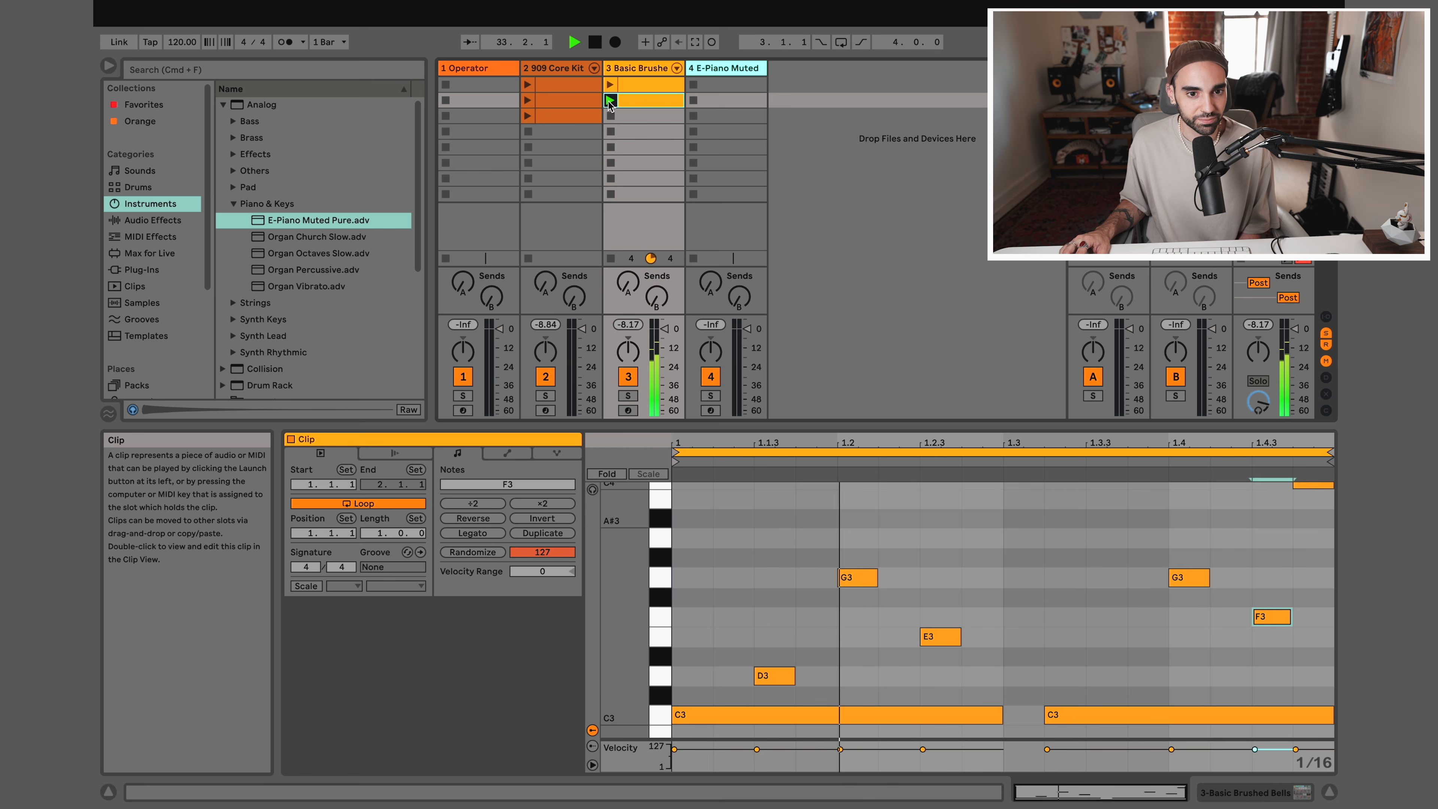
pyautogui.press('space')
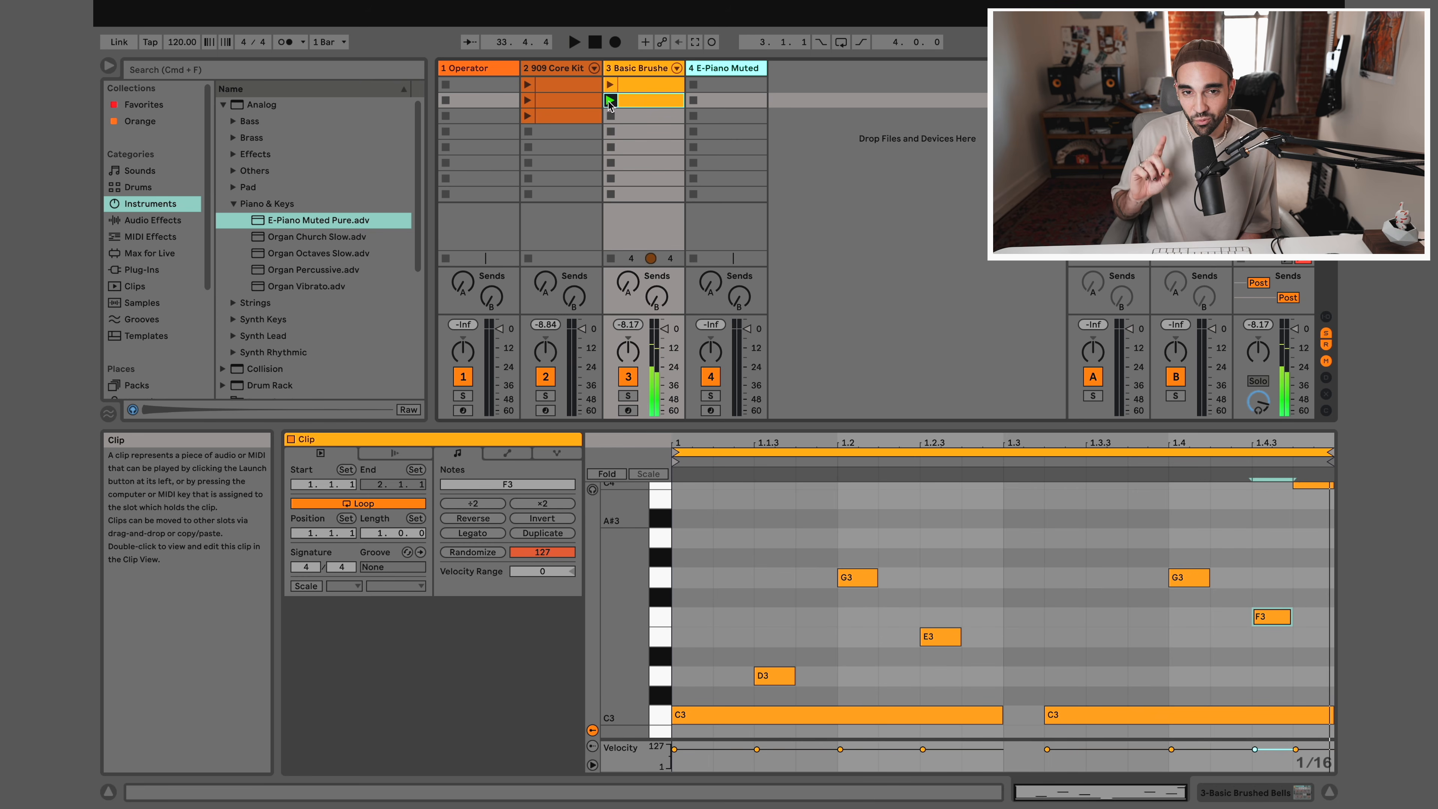
# Copy the second Basic Brushed Bells clip into the second slot of the Operator track, and stop the bells track's clip
pyautogui.rightClick(635, 102)
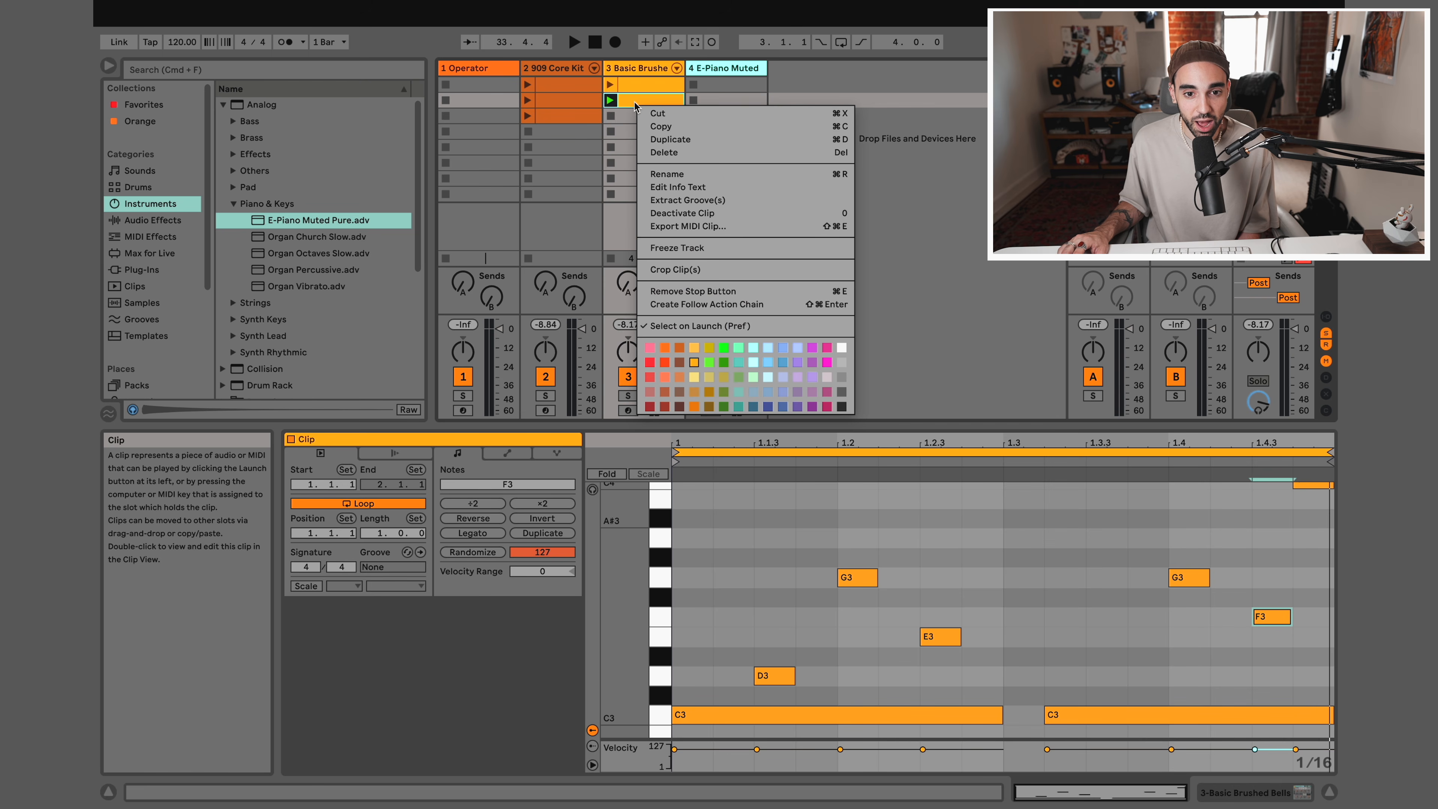
pyautogui.click(651, 130)
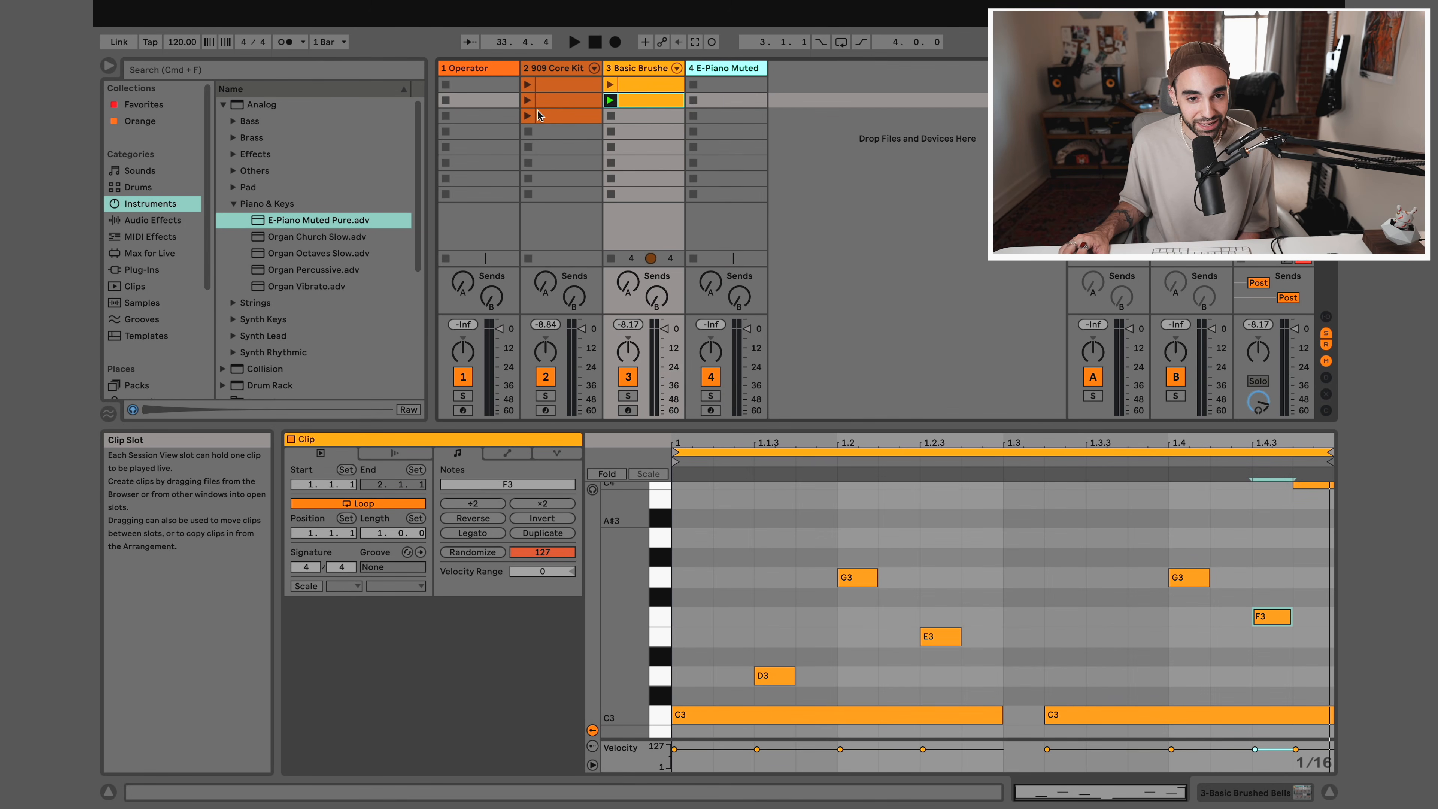
pyautogui.click(482, 100)
pyautogui.rightClick(481, 100)
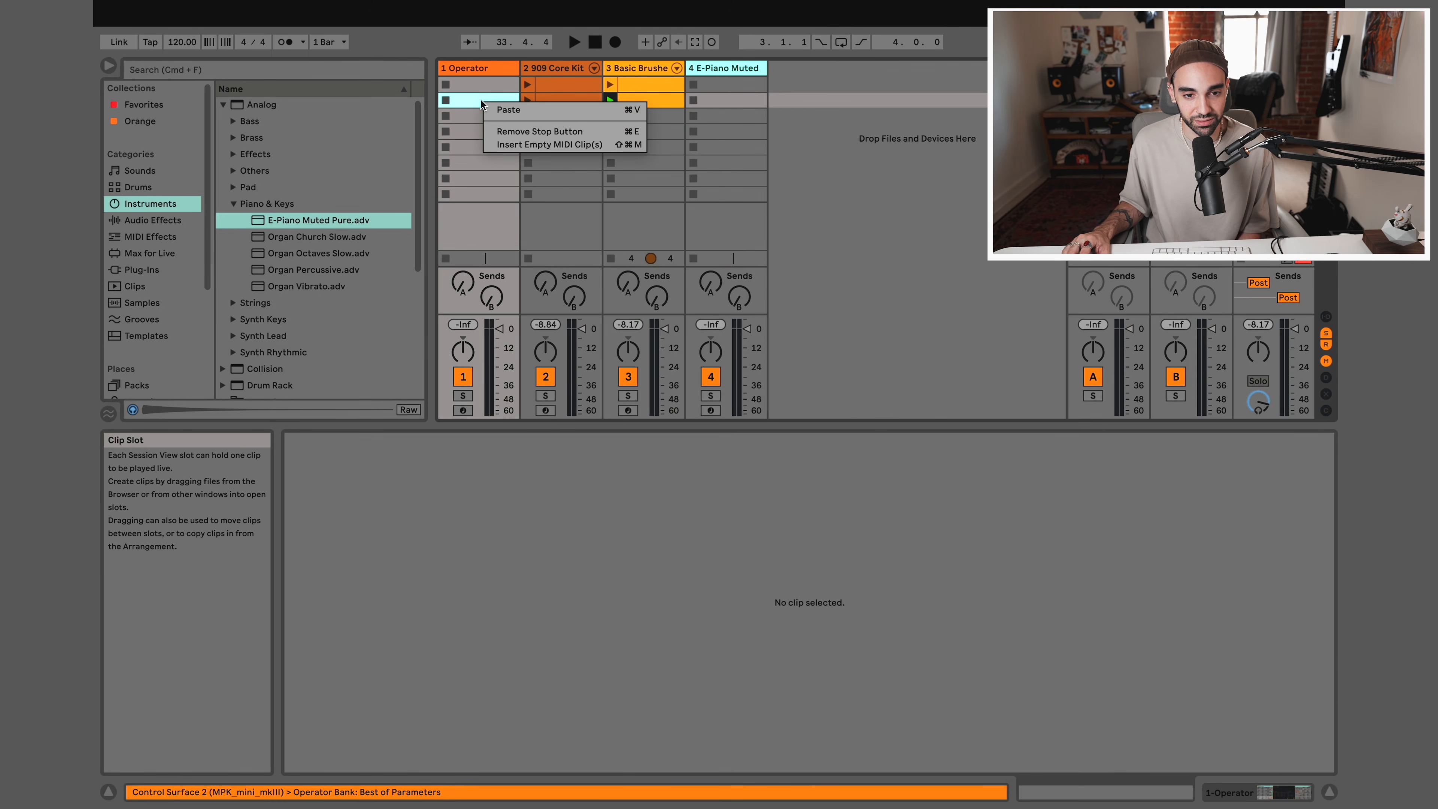
pyautogui.click(496, 110)
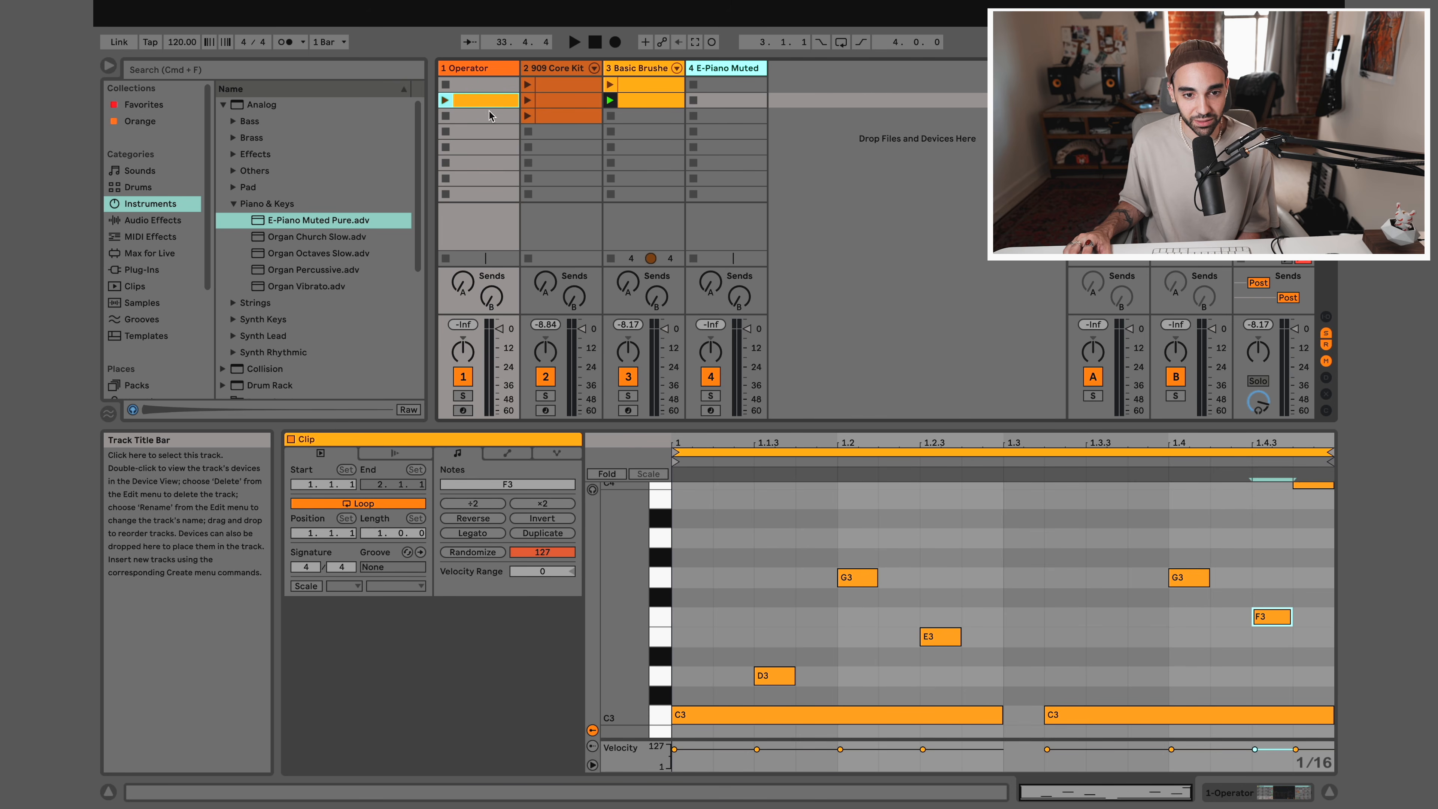
pyautogui.click(610, 258)
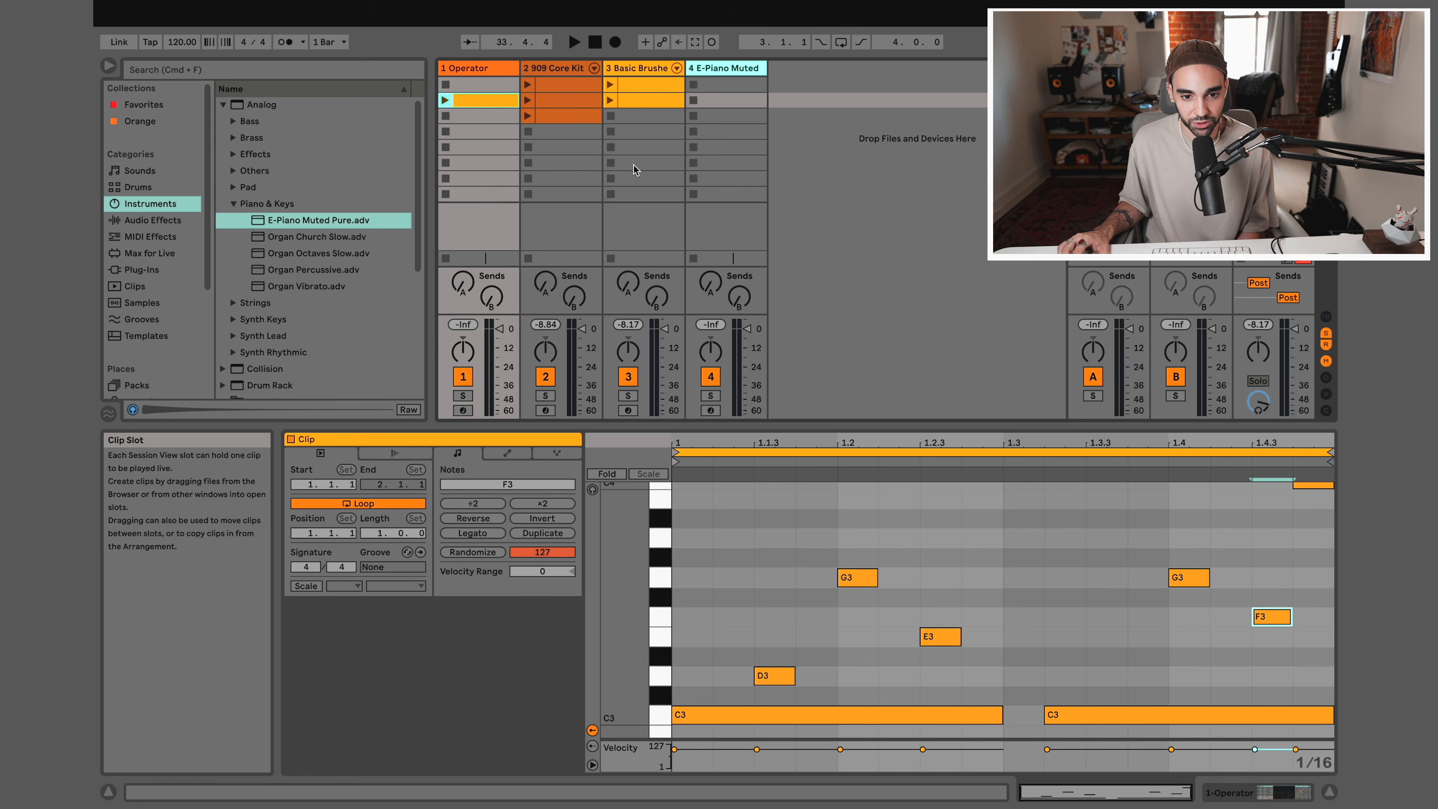
# Launch the Operator clip, lengthen its G3 notes at 1.2 and 1.4 to three sixteenths each, and stop the clip
pyautogui.click(445, 100)
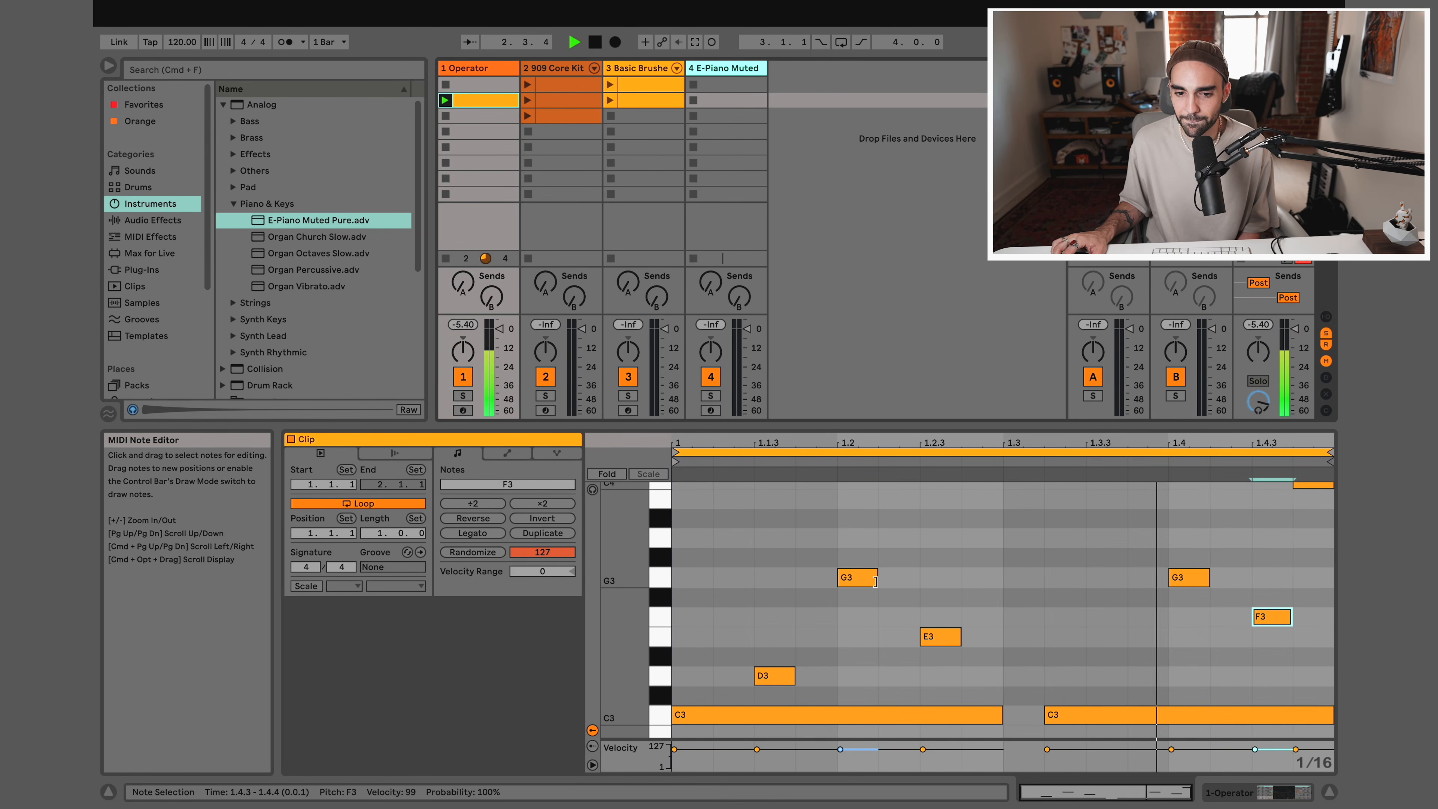
pyautogui.moveTo(877, 577); pyautogui.dragTo(976, 580)
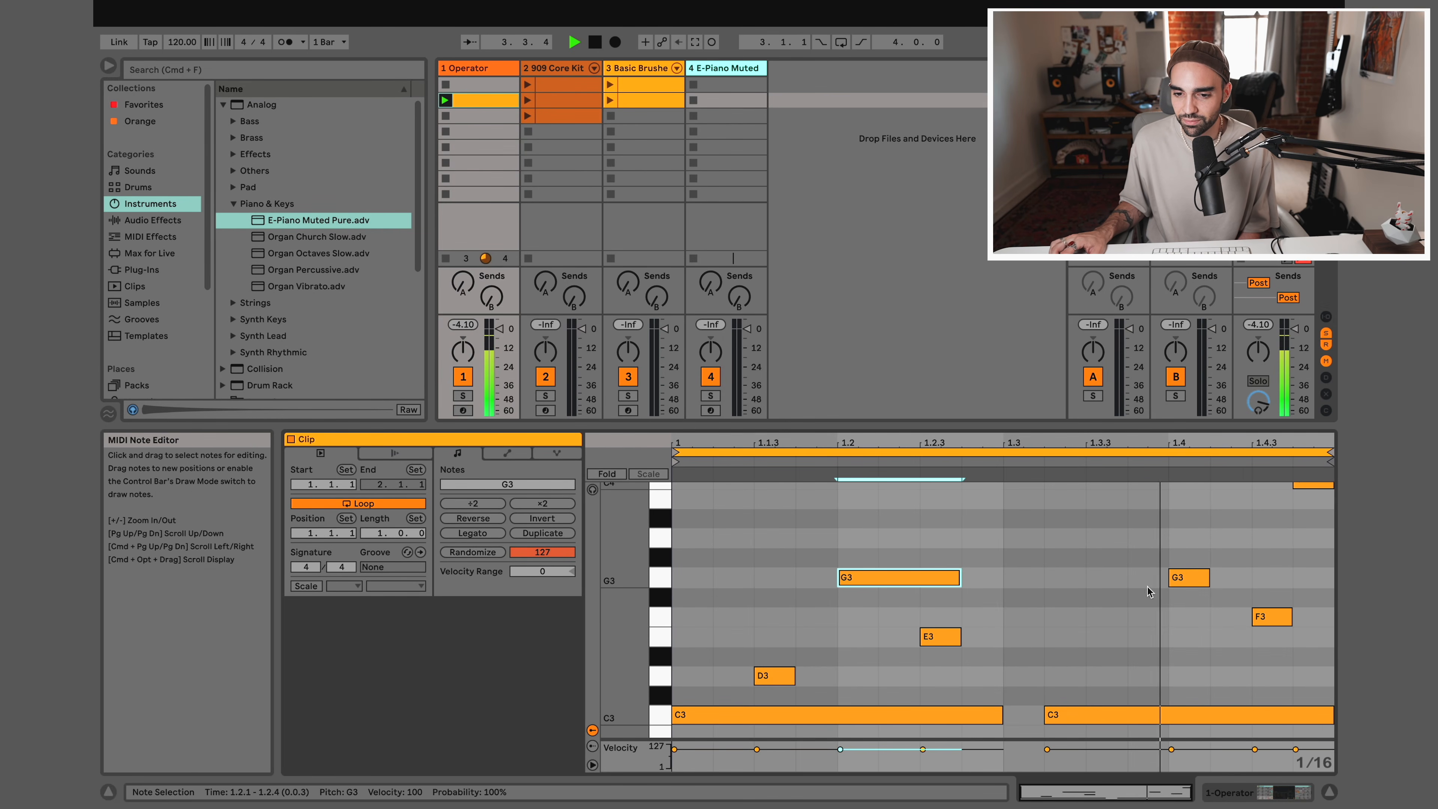
pyautogui.moveTo(1208, 578); pyautogui.dragTo(1272, 578)
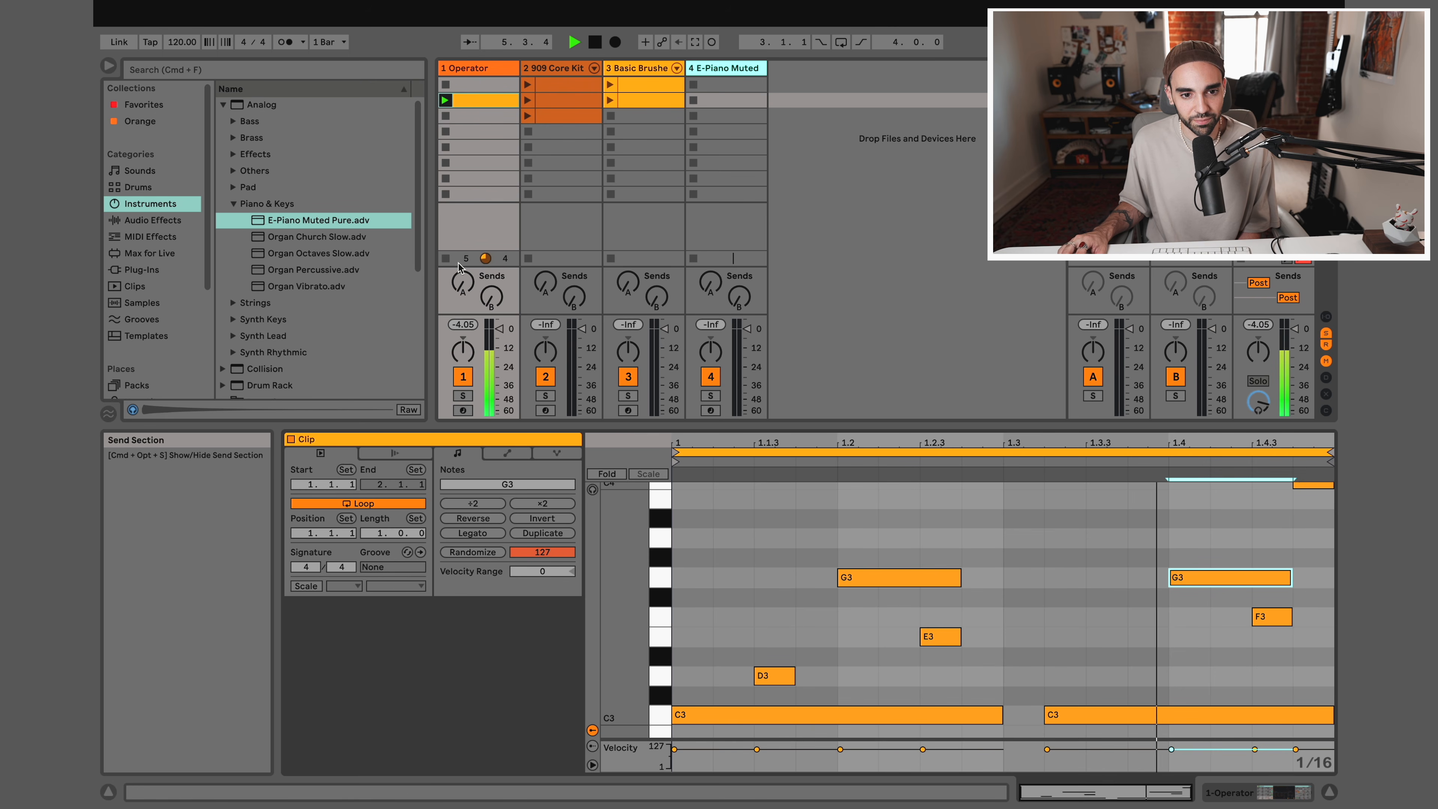
pyautogui.click(446, 259)
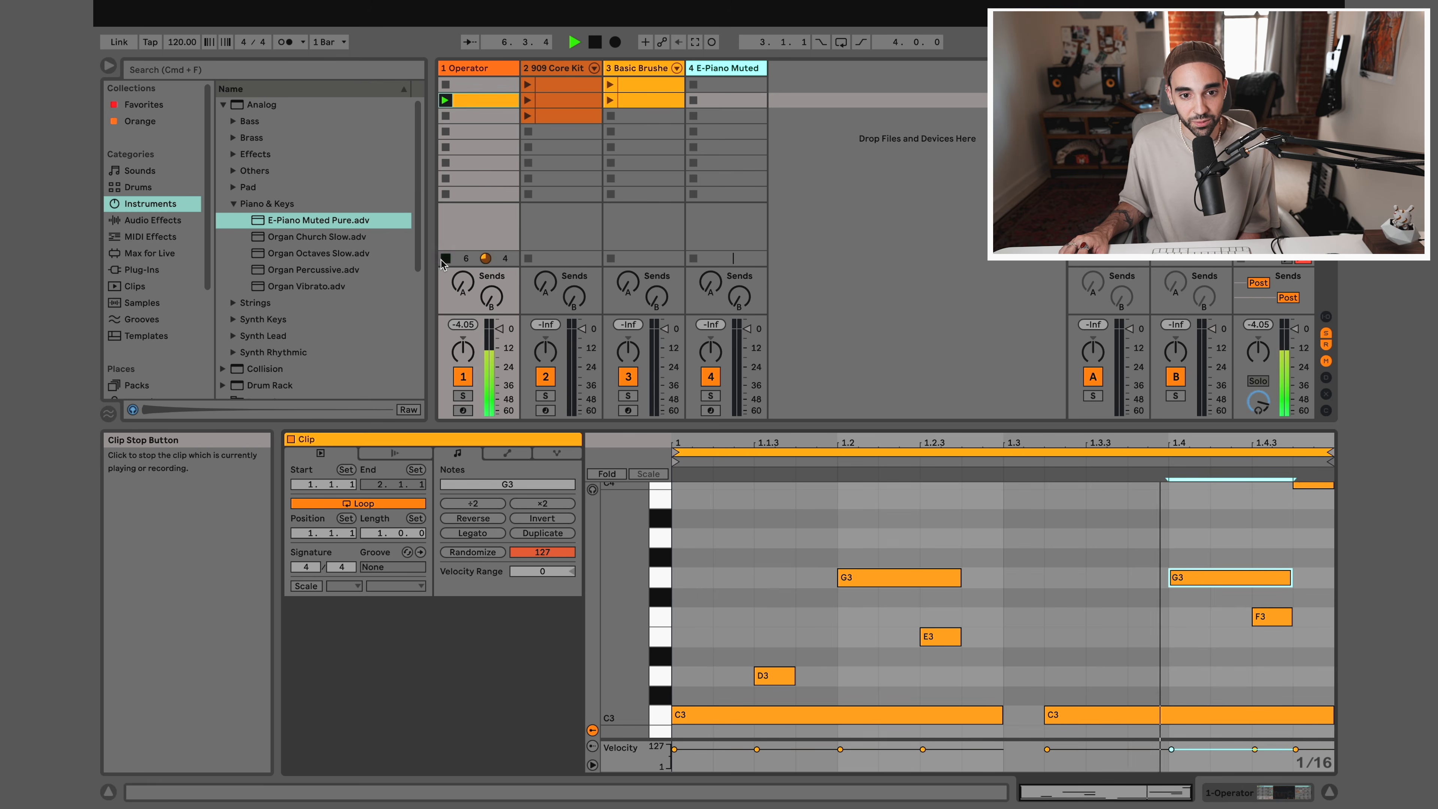
# Draw a trial F3 note from 1.2.2 to 1.2.4 in the first Basic Brushed Bells clip and undo it
pyautogui.click(634, 85)
pyautogui.moveTo(802, 591); pyautogui.dragTo(1041, 702)
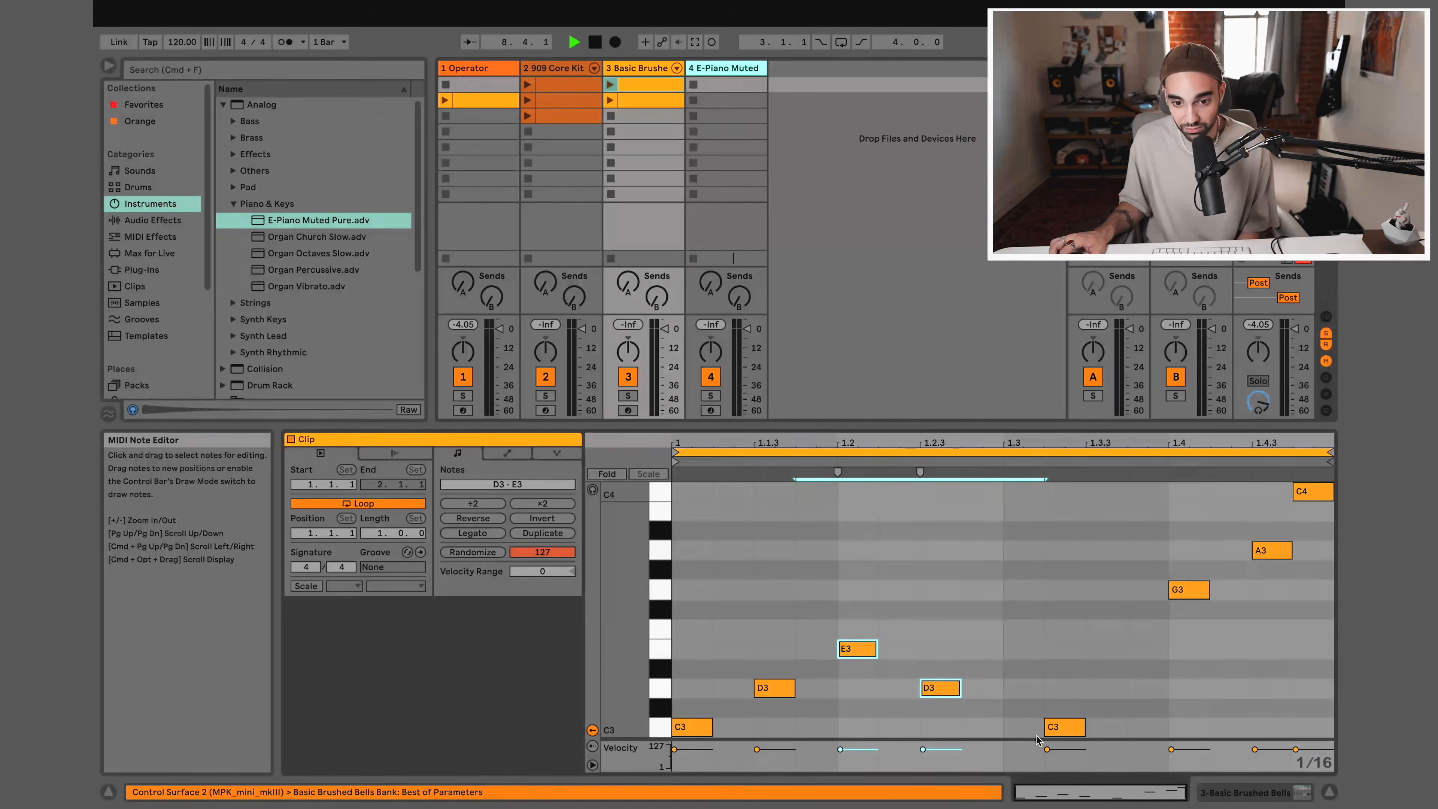
pyautogui.click(773, 689)
pyautogui.doubleClick(901, 631)
pyautogui.moveTo(902, 631); pyautogui.dragTo(942, 682)
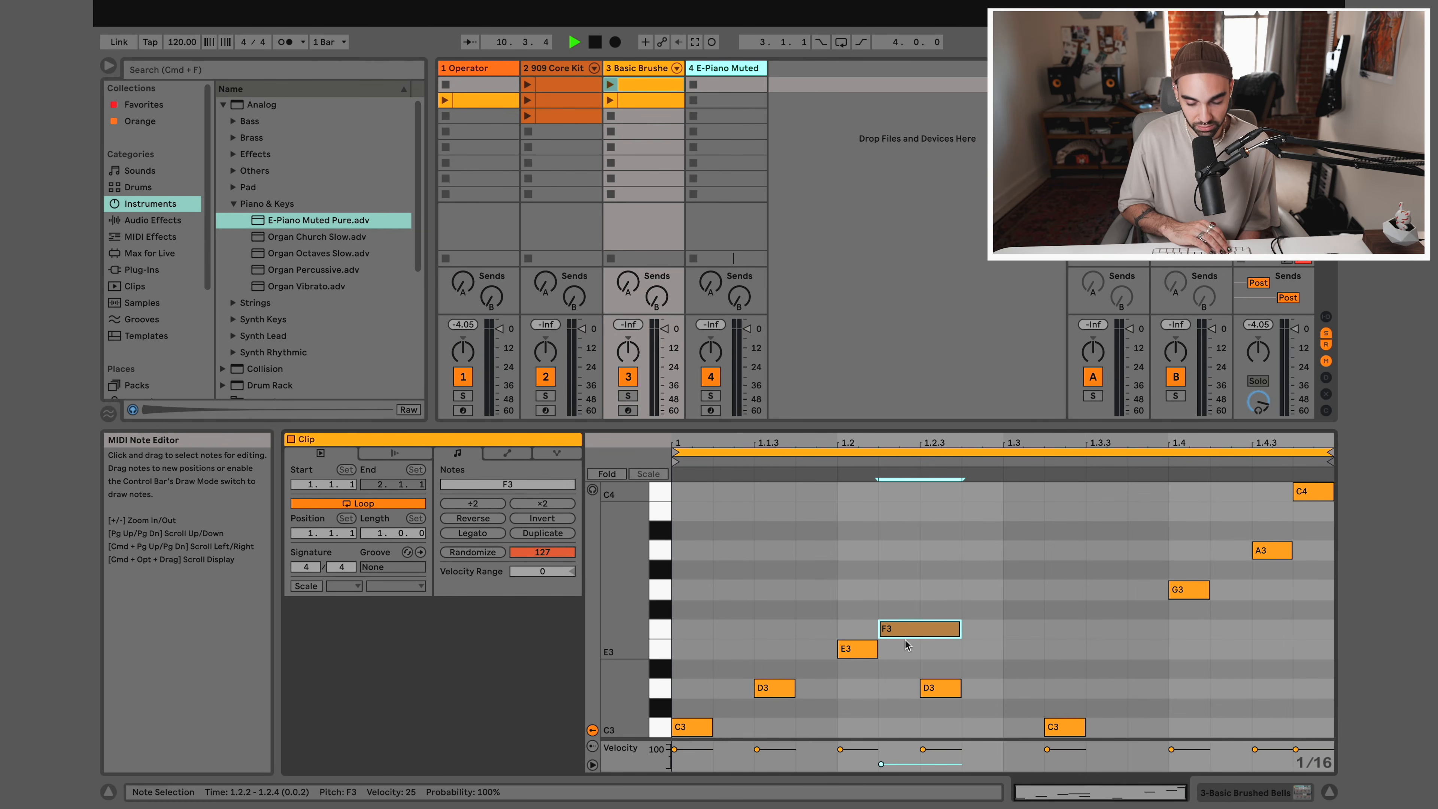
pyautogui.press('super+z')
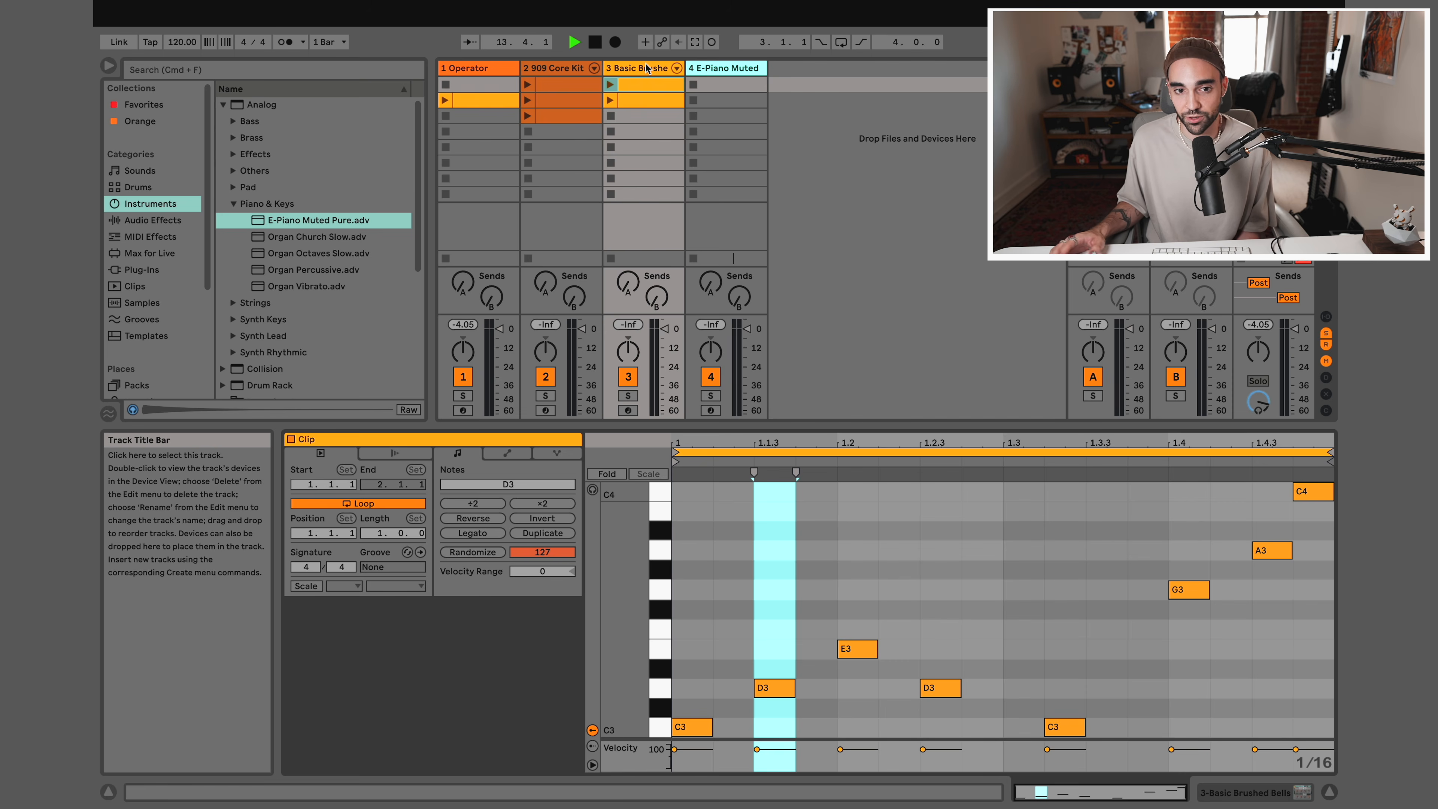
# Play the Operator clip together with the second Basic Brushed Bells clip, and widen the bells track to show its full name
pyautogui.click(489, 69)
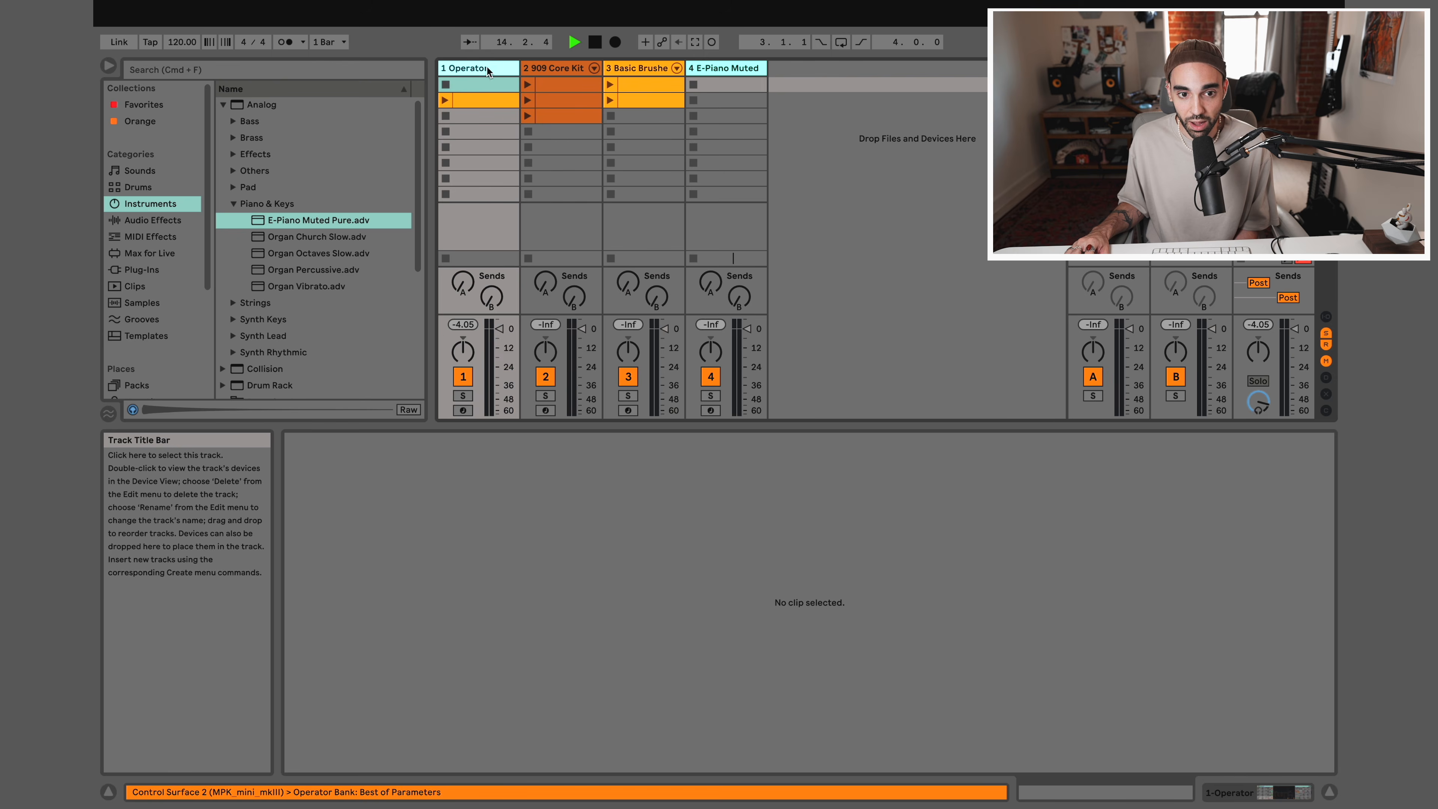
pyautogui.click(444, 100)
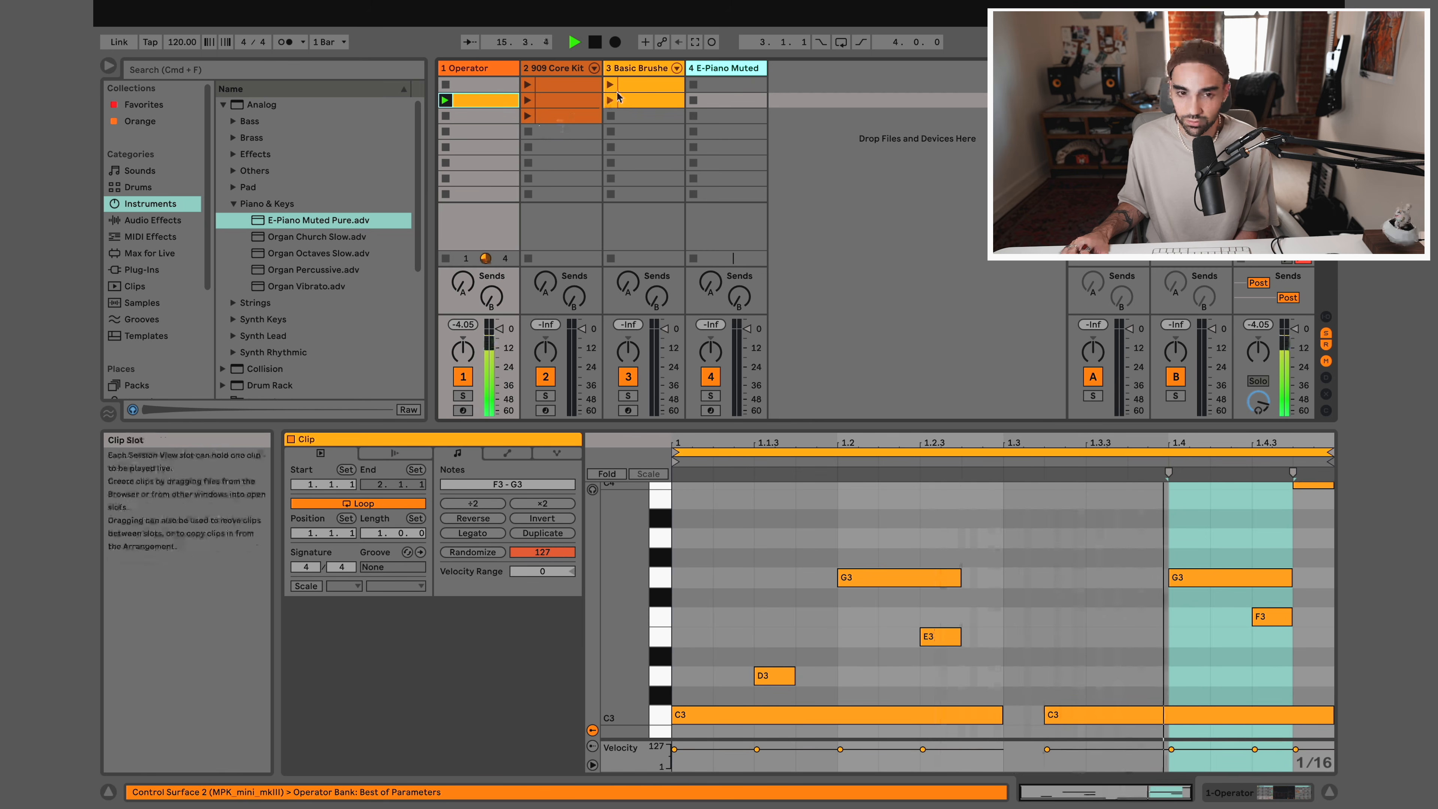
pyautogui.click(630, 101)
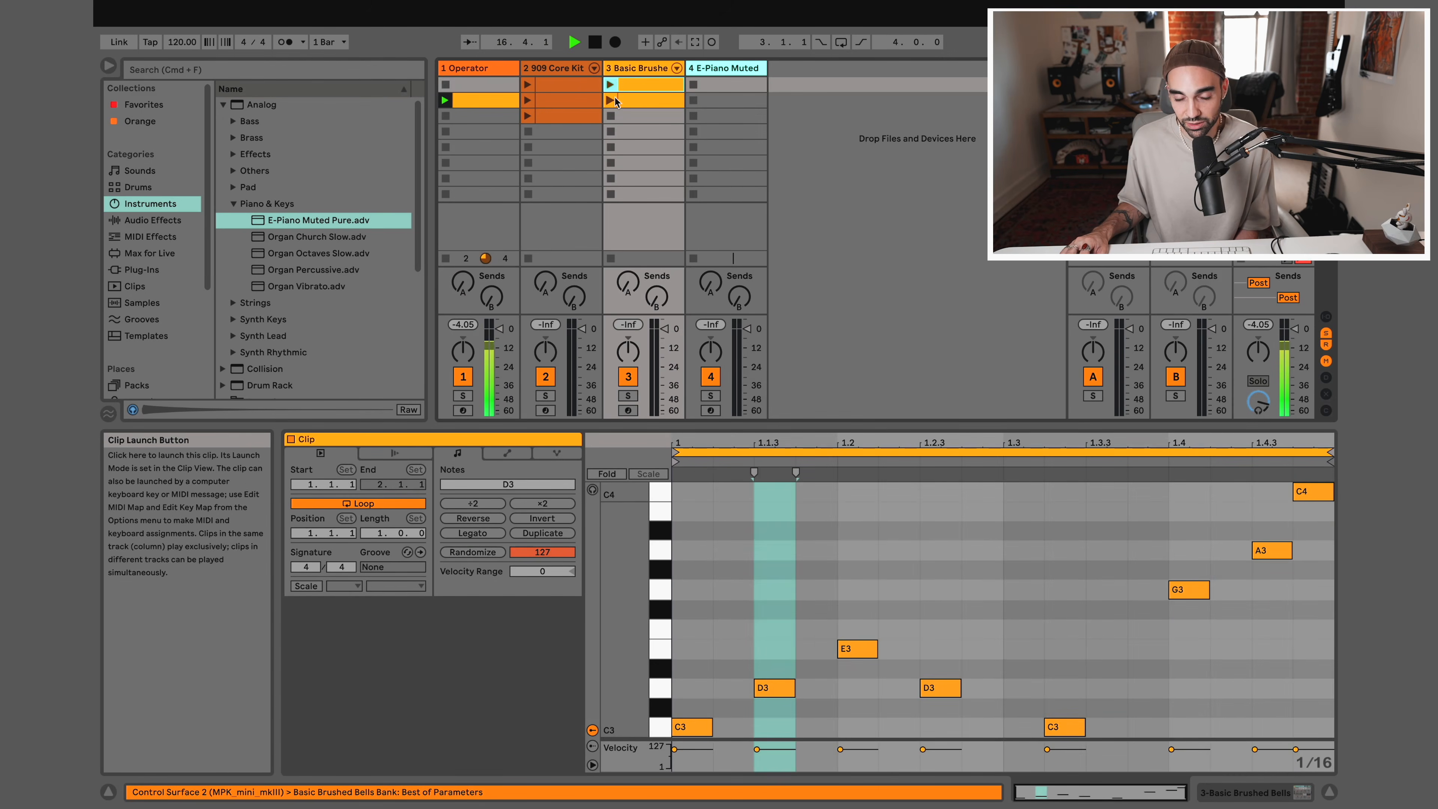
pyautogui.moveTo(684, 67); pyautogui.dragTo(754, 66)
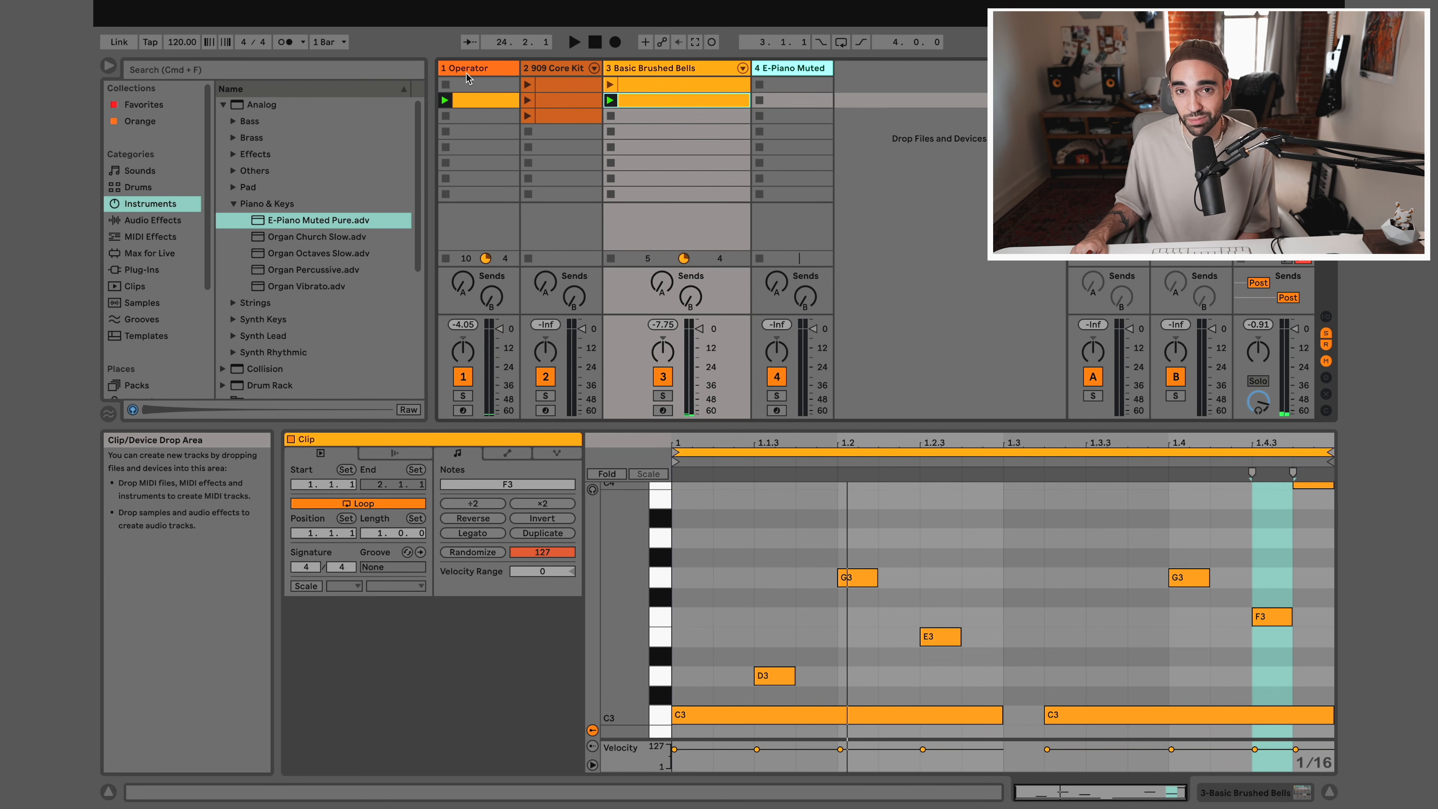
# Lower the Operator track's volume, restart playback, and set its fader just above the 12 dB mark
pyautogui.click(499, 330)
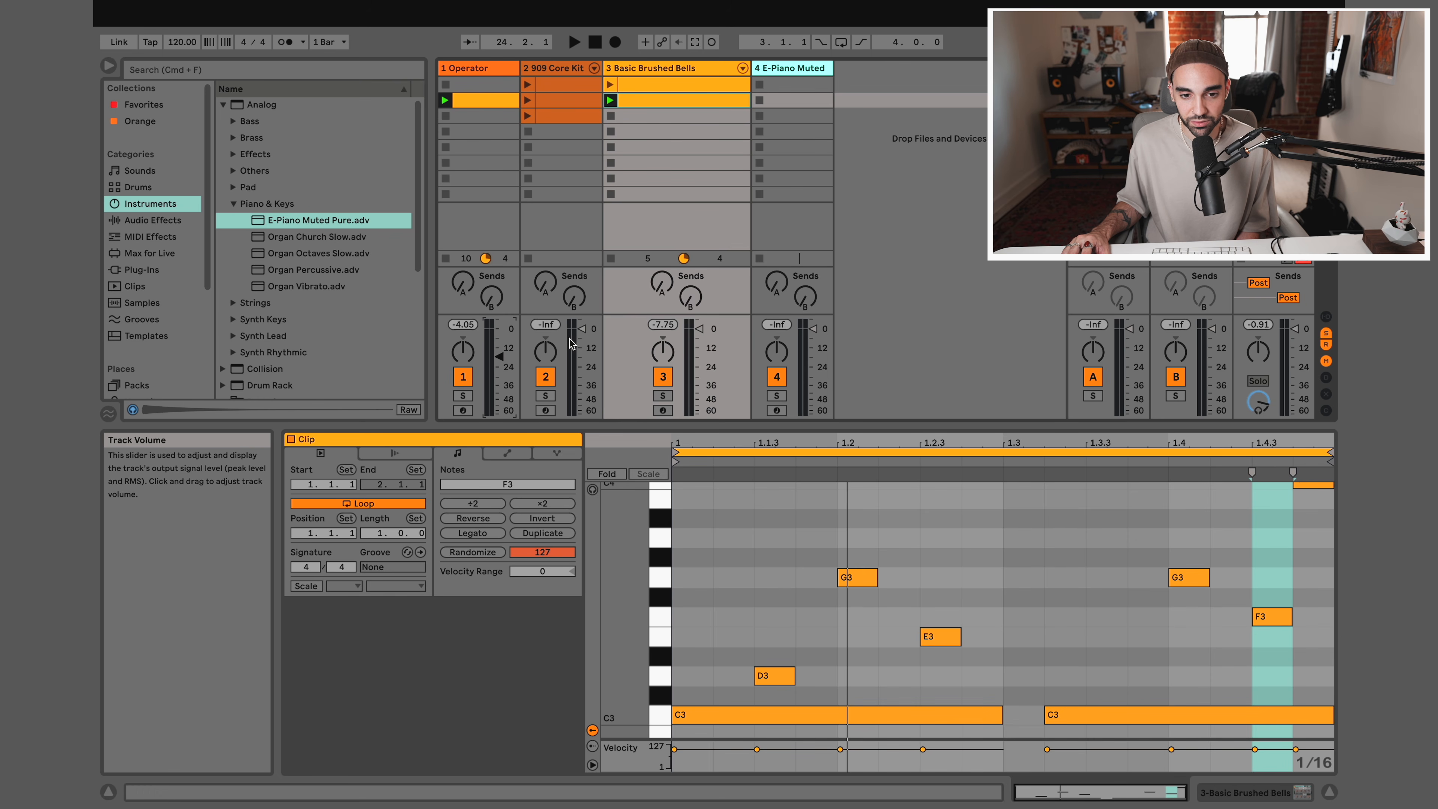
pyautogui.press('space')
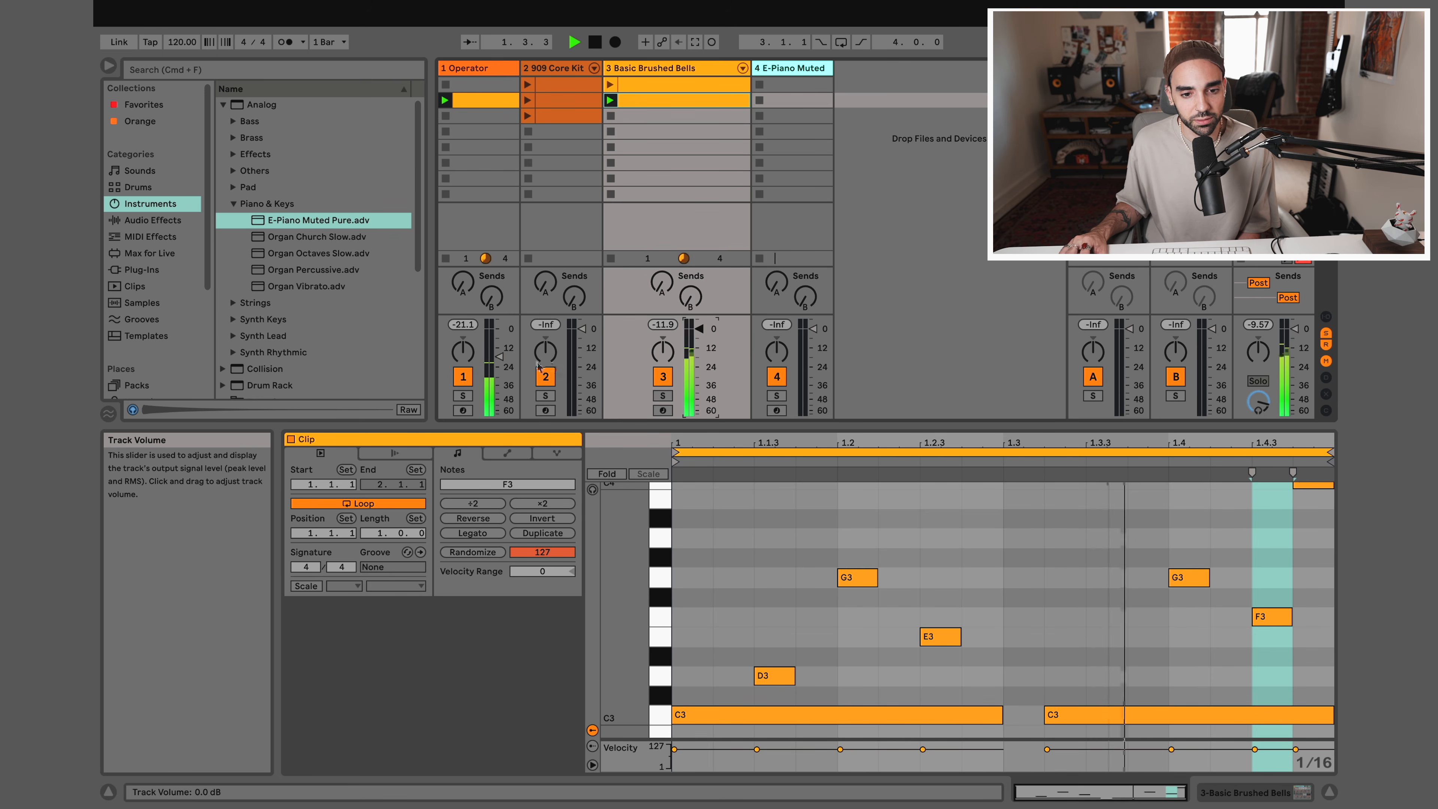
pyautogui.moveTo(499, 356); pyautogui.dragTo(499, 342)
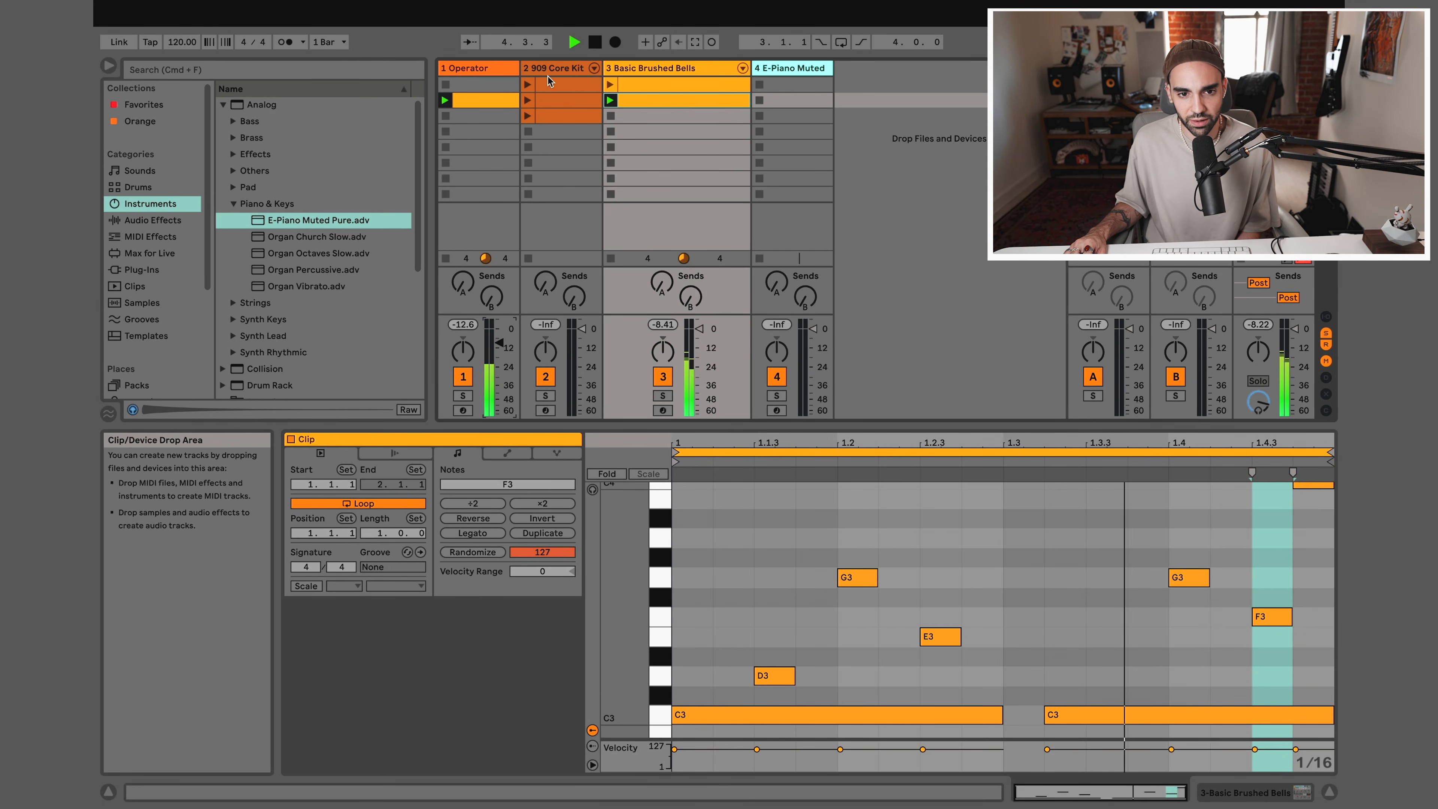
# Bring in the first 909 Core Kit clip under the melody and switch to the second clip with hi-hats
pyautogui.click(528, 84)
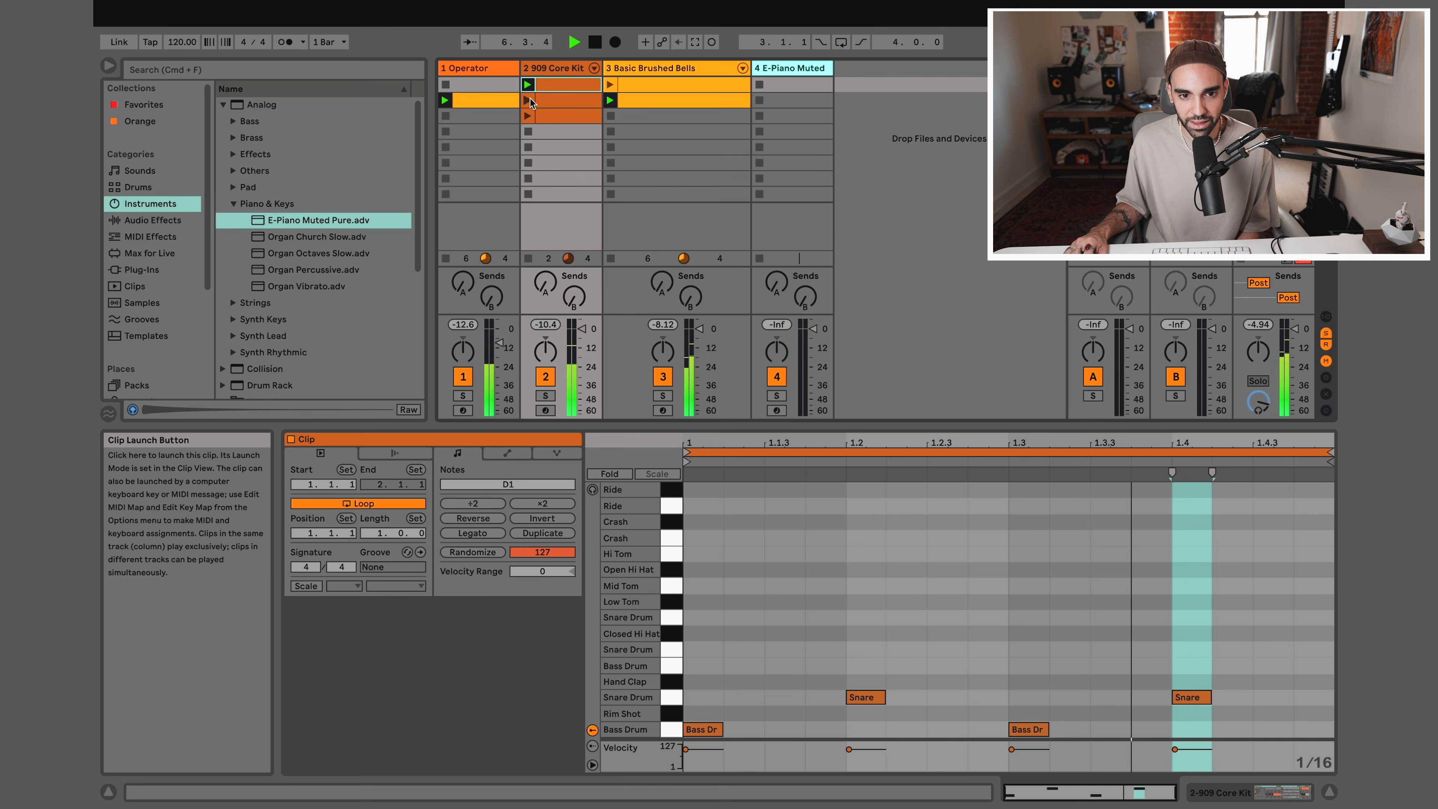
pyautogui.click(531, 102)
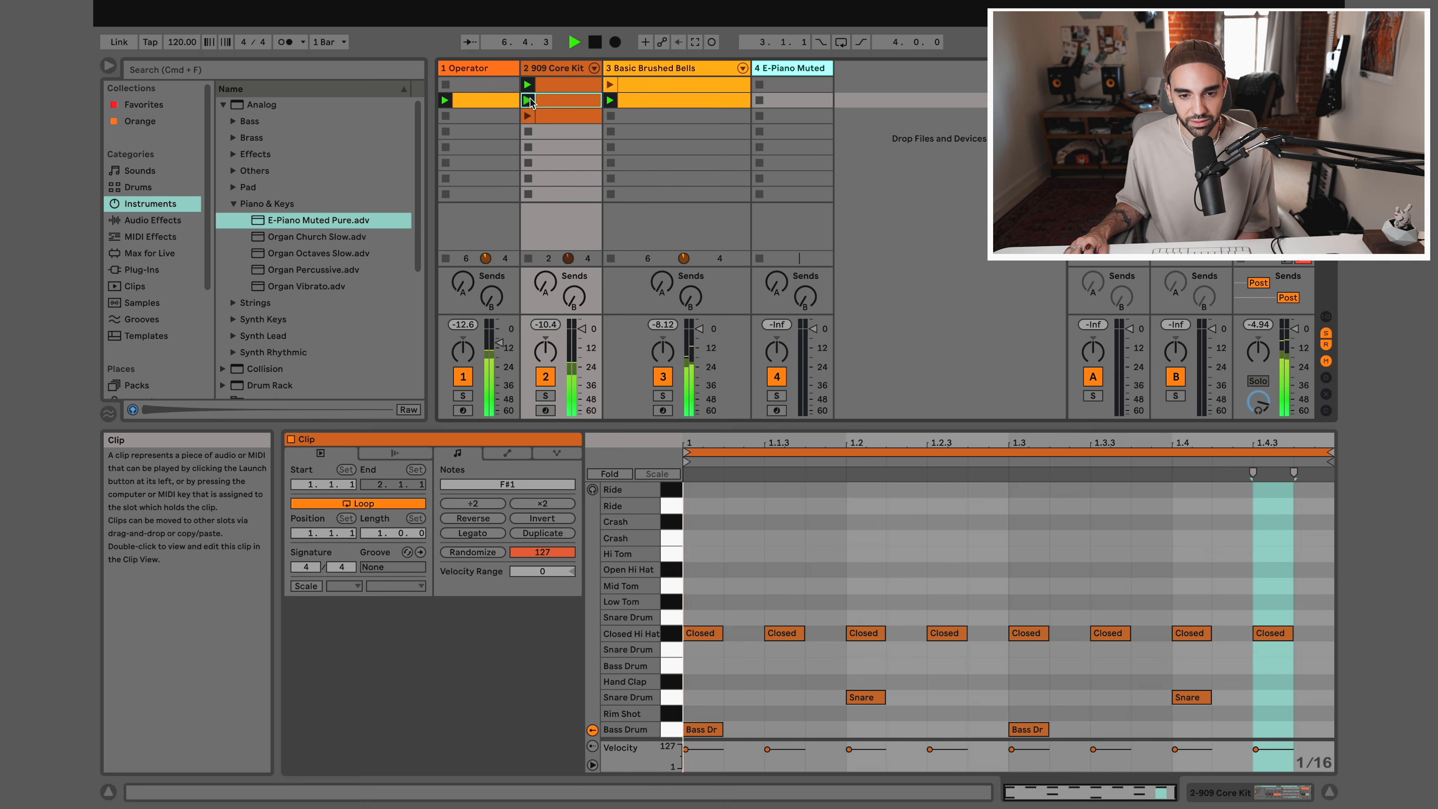
# Delete both snare notes from the third 909 Core Kit clip
pyautogui.click(556, 118)
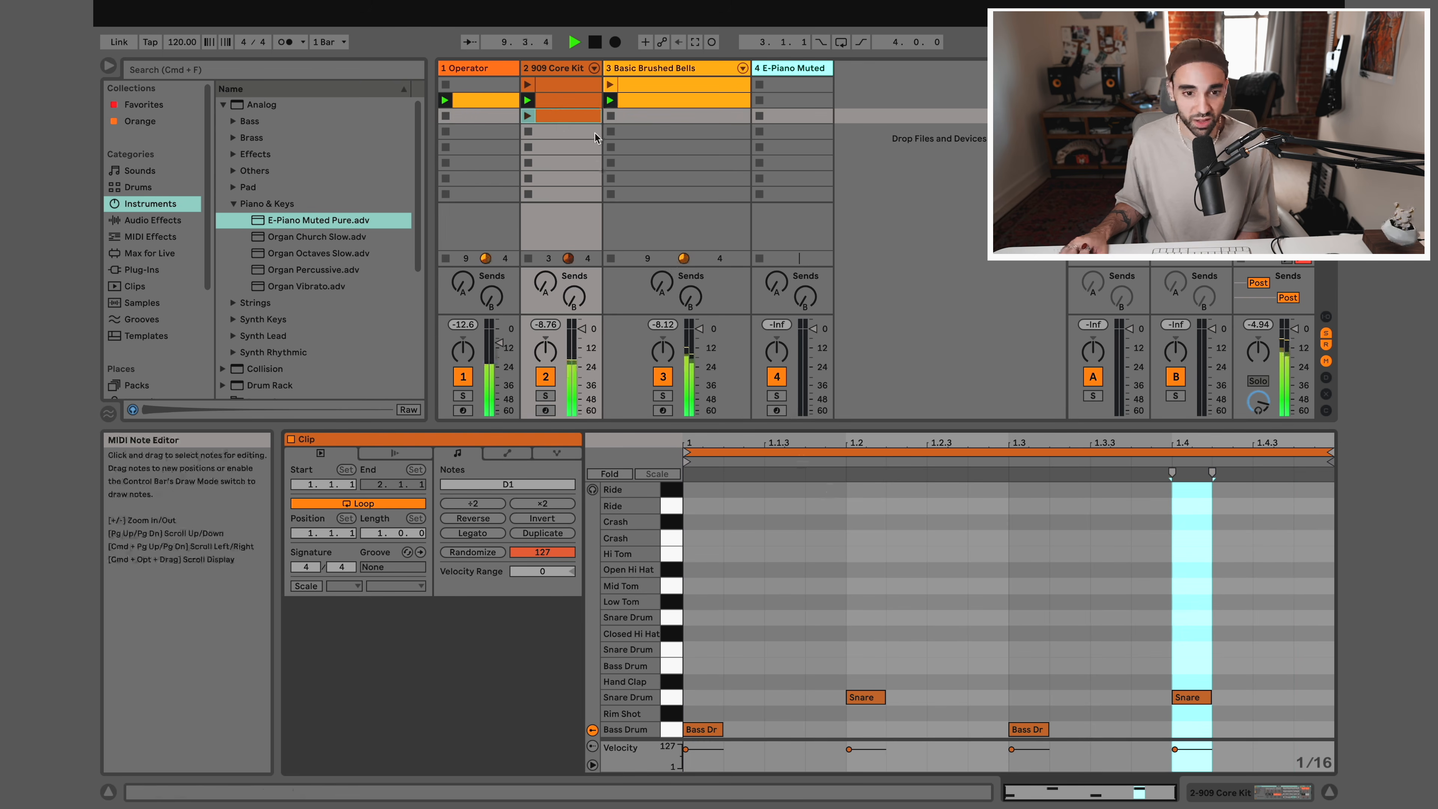
pyautogui.click(824, 631)
pyautogui.moveTo(824, 631); pyautogui.dragTo(1285, 717)
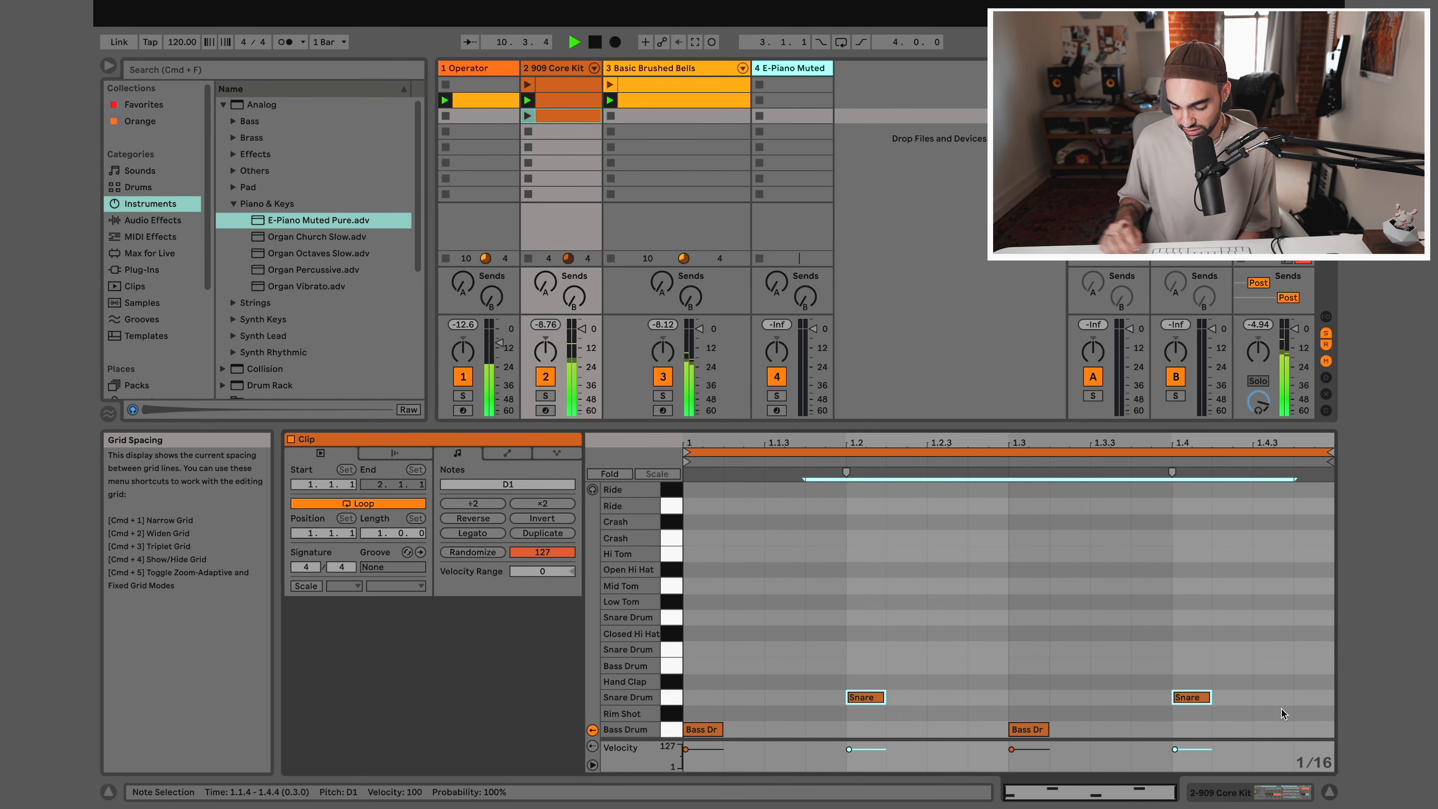
pyautogui.press('Delete')
# Add bass drum notes on beats 1.2 and 1.4 of the third 909 Core Kit clip and launch it
pyautogui.doubleClick(865, 729)
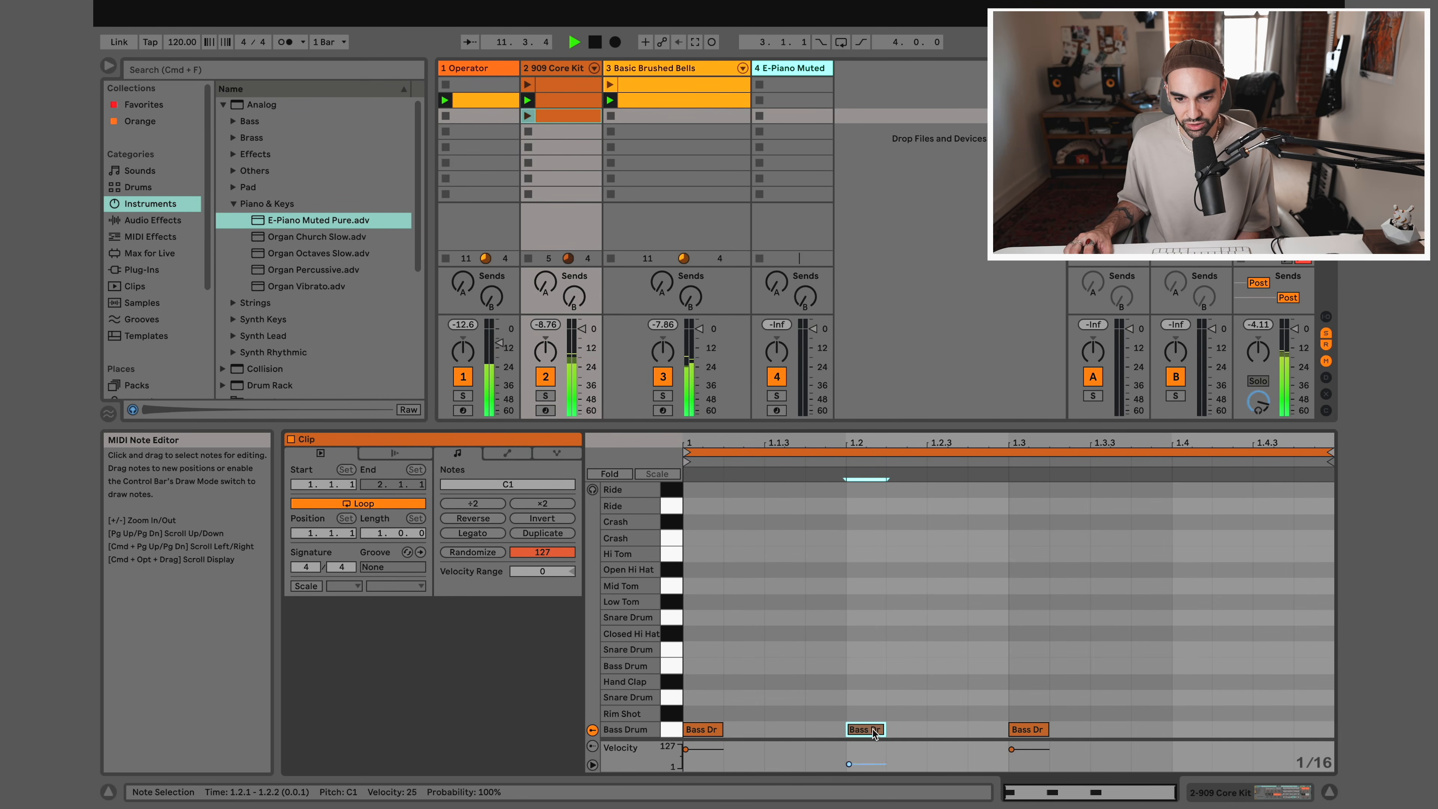
pyautogui.doubleClick(1191, 729)
pyautogui.click(527, 115)
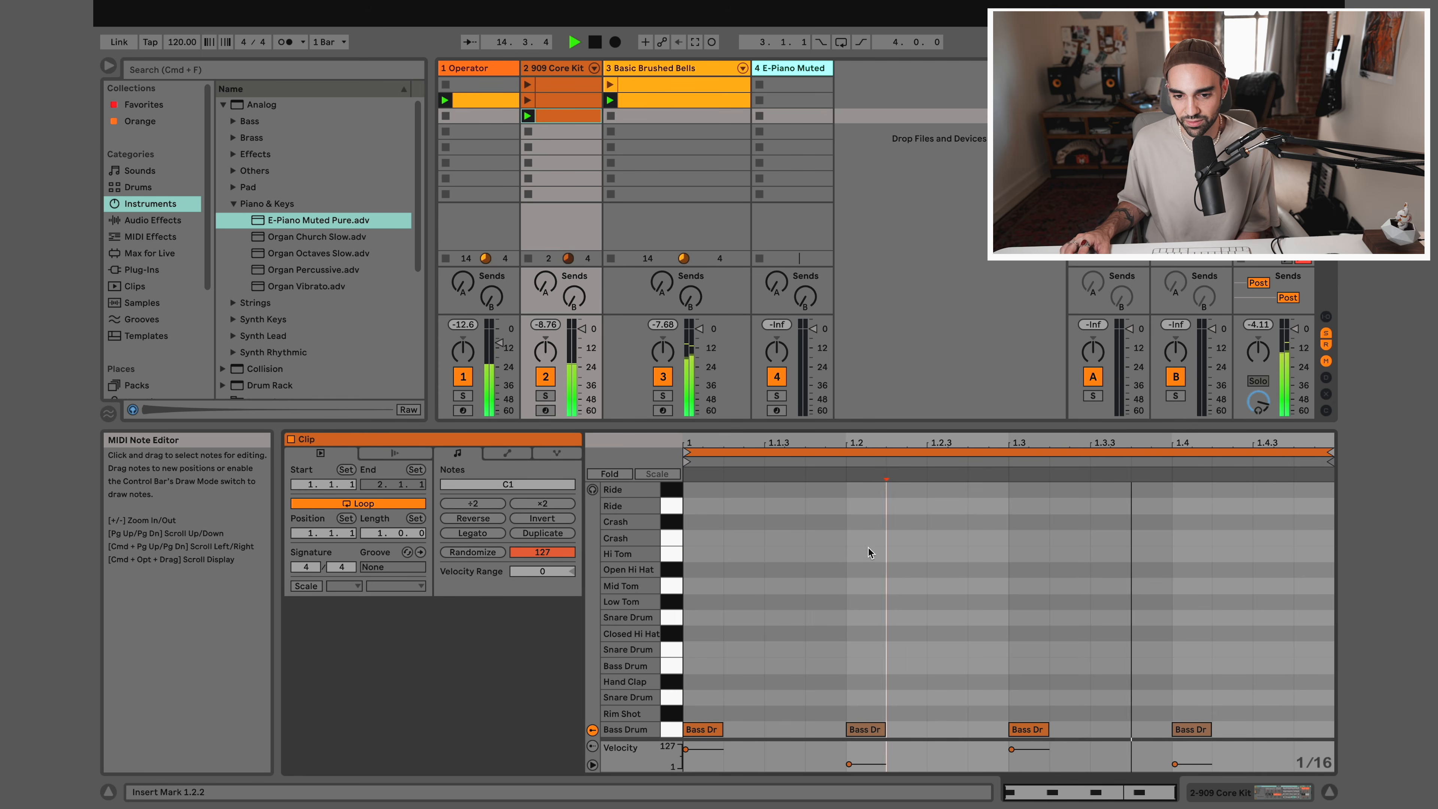
# Delete the bass drum note on beat 1.2 as a trial and undo the deletion
pyautogui.click(871, 729)
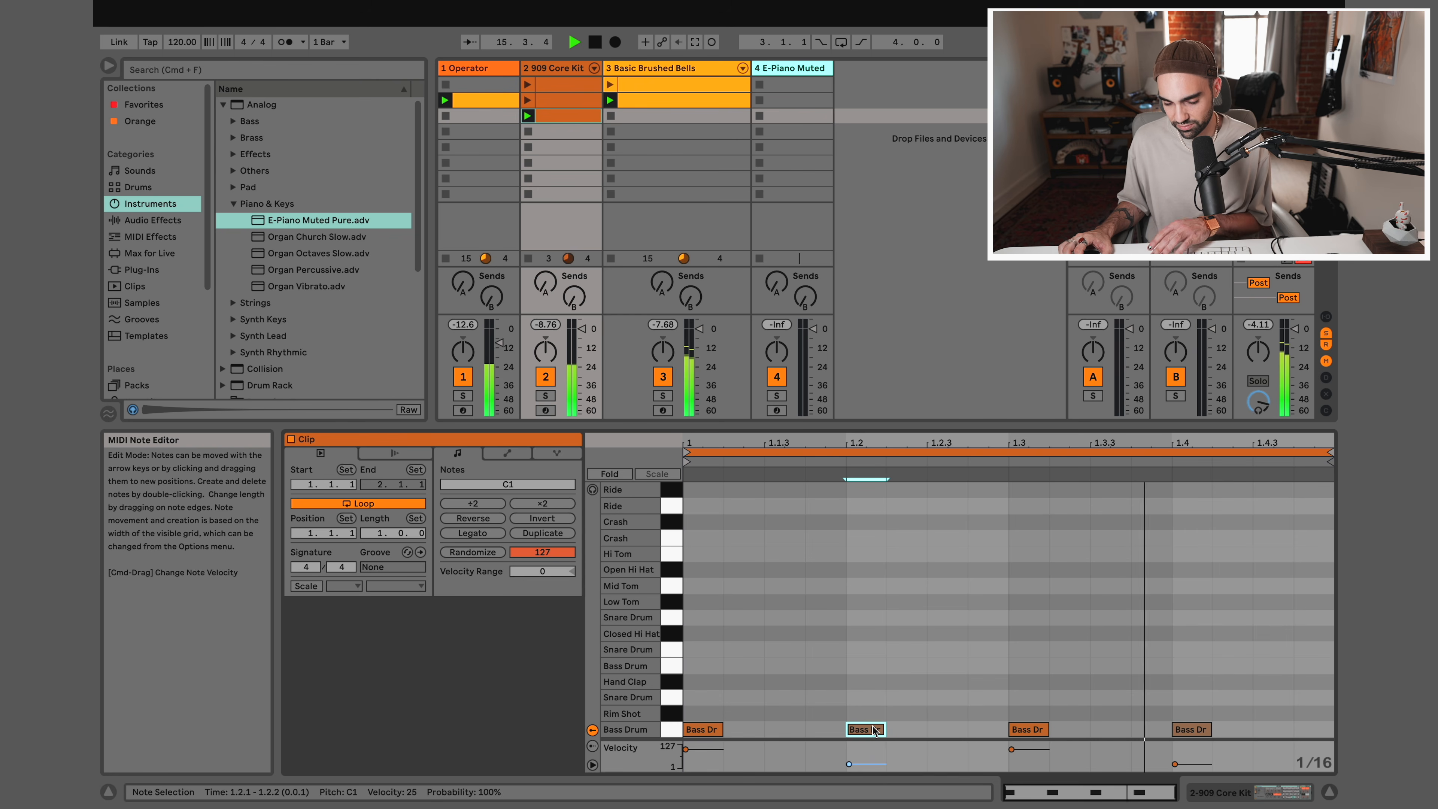
pyautogui.press('Delete')
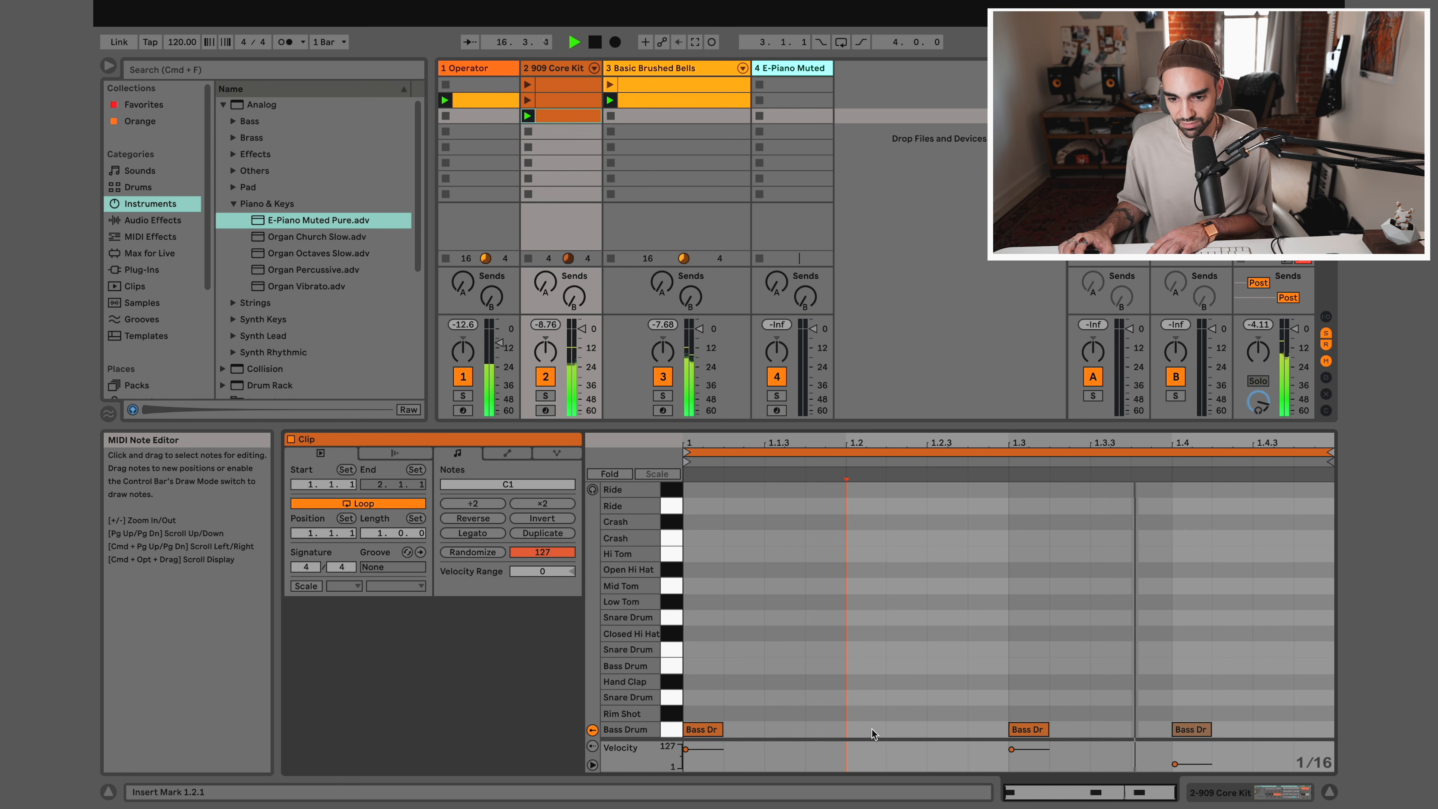
pyautogui.press('super+z')
pyautogui.click(873, 674)
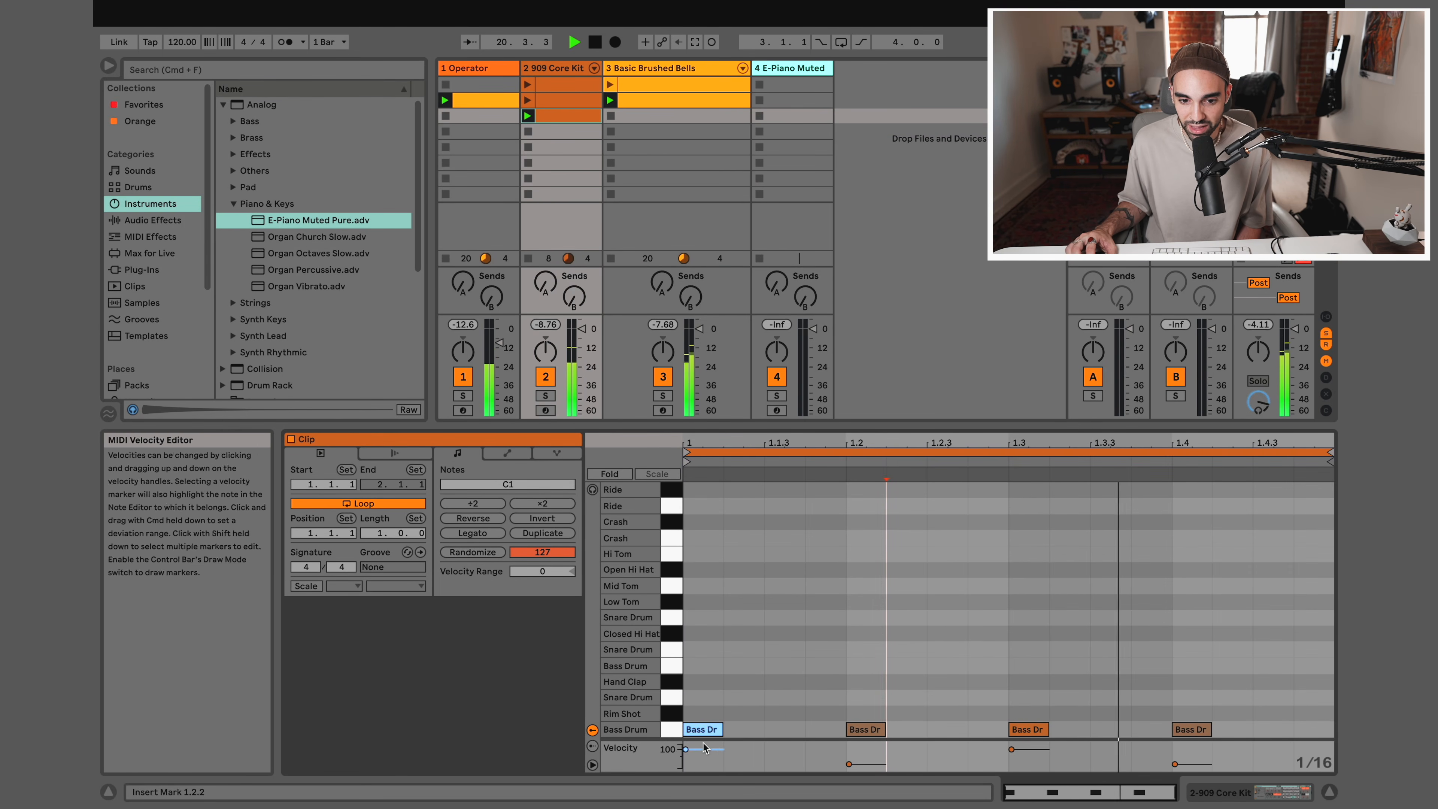
# Raise the bass drum velocities in the third drum clip to 120 on beat 1.2 and 115 on beat 1.4
pyautogui.click(849, 763)
pyautogui.moveTo(849, 763); pyautogui.dragTo(849, 745)
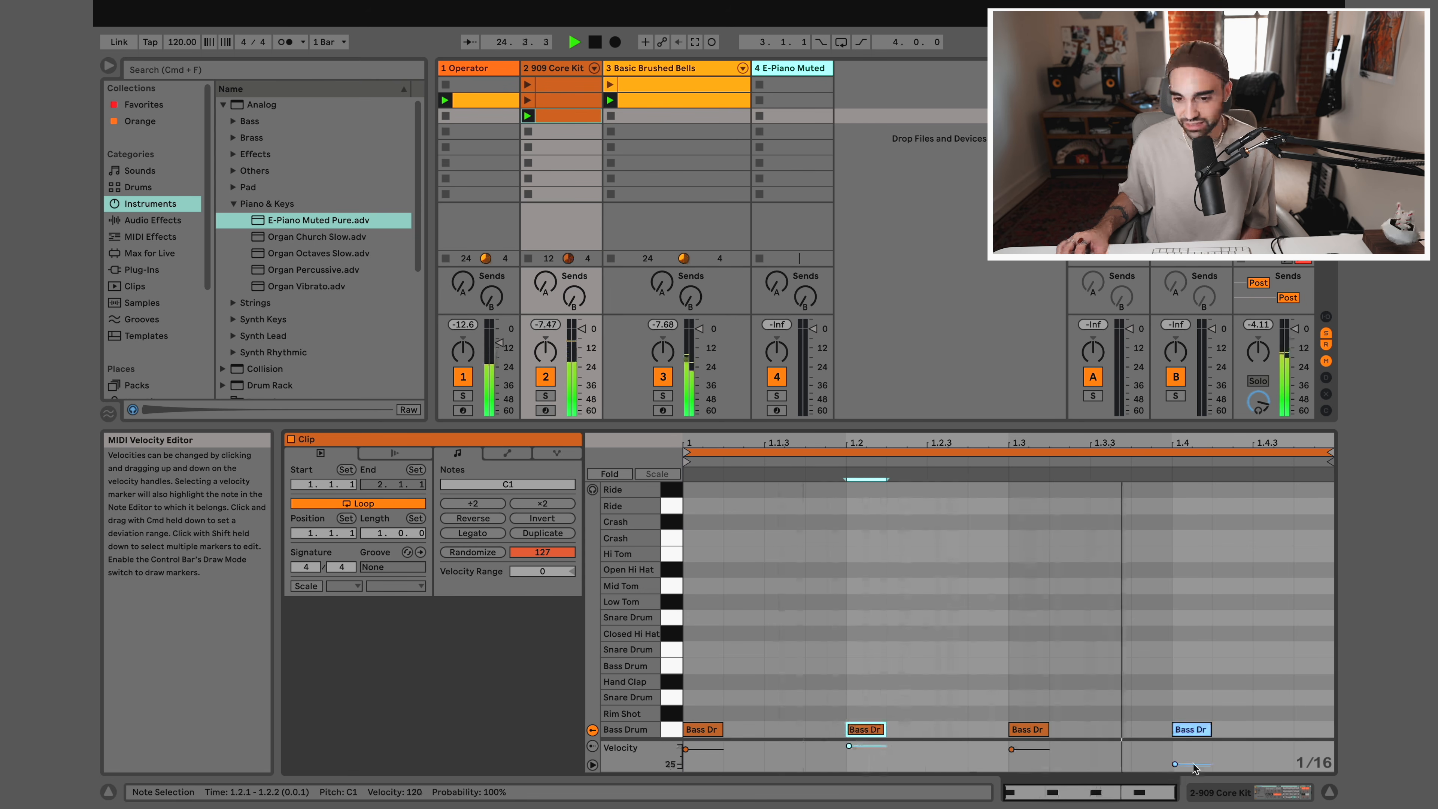
pyautogui.moveTo(1174, 763); pyautogui.dragTo(1175, 747)
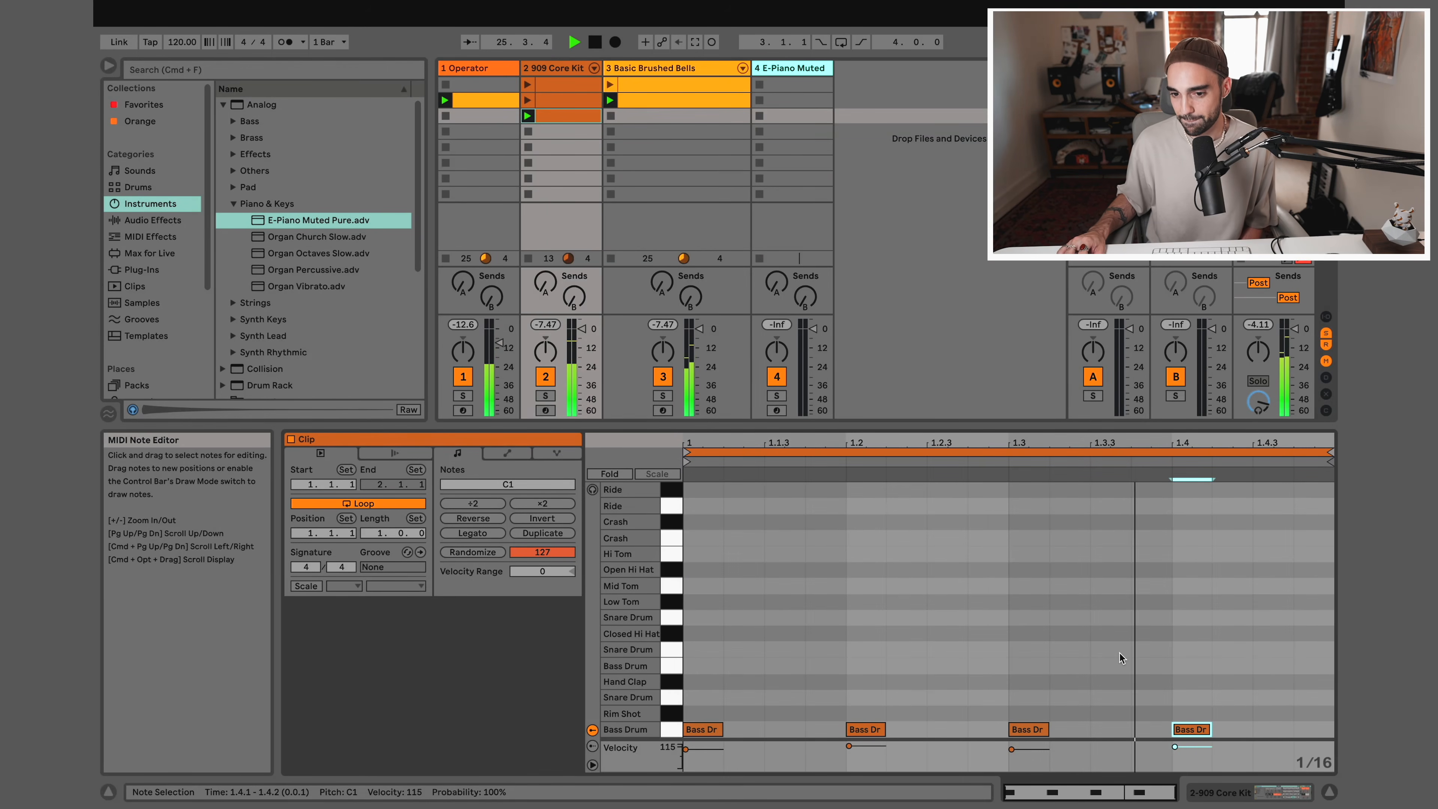
# Add a bass drum note at 1.4.4 with velocity 92, listen to the pattern and restart playback
pyautogui.doubleClick(1316, 729)
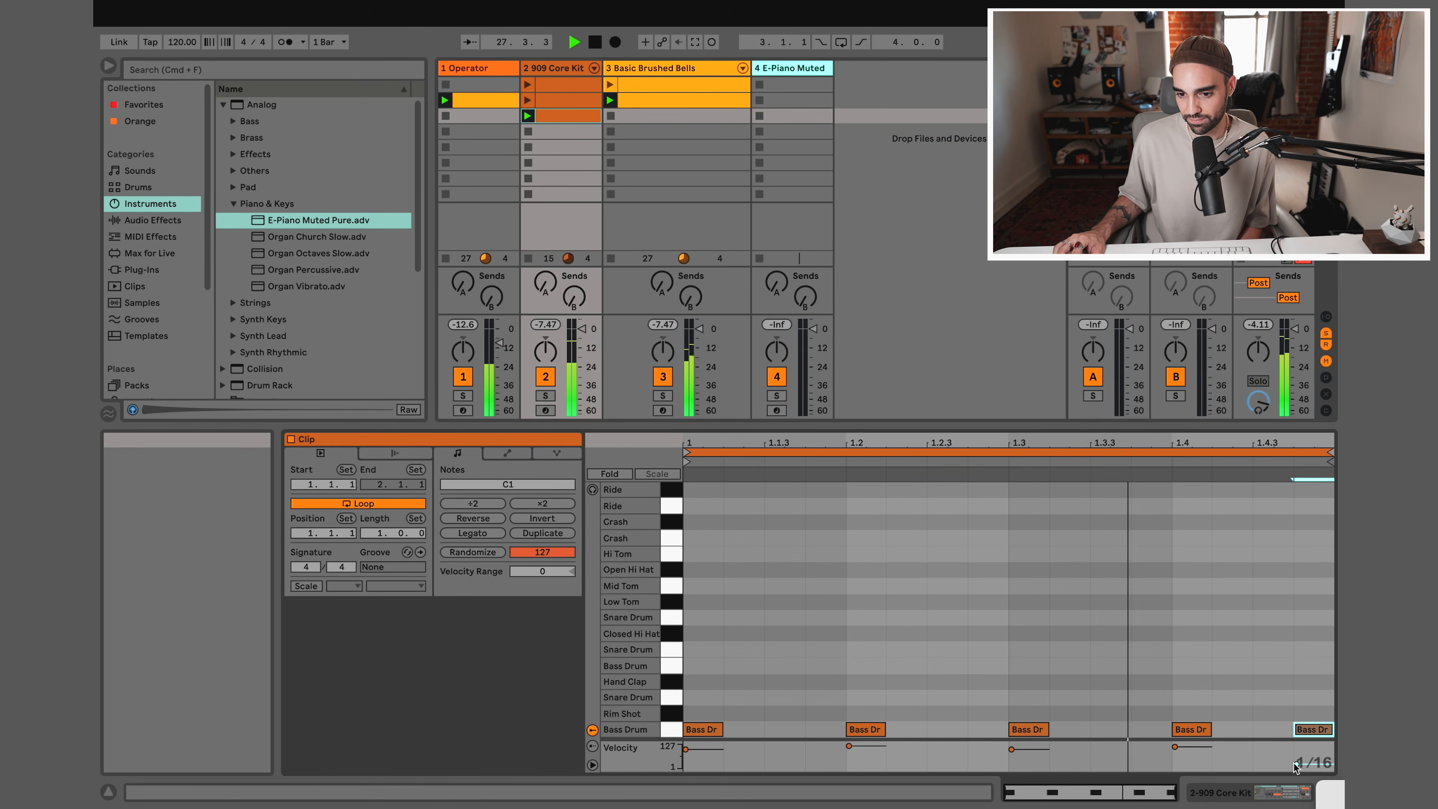
pyautogui.moveTo(1296, 764); pyautogui.dragTo(1296, 750)
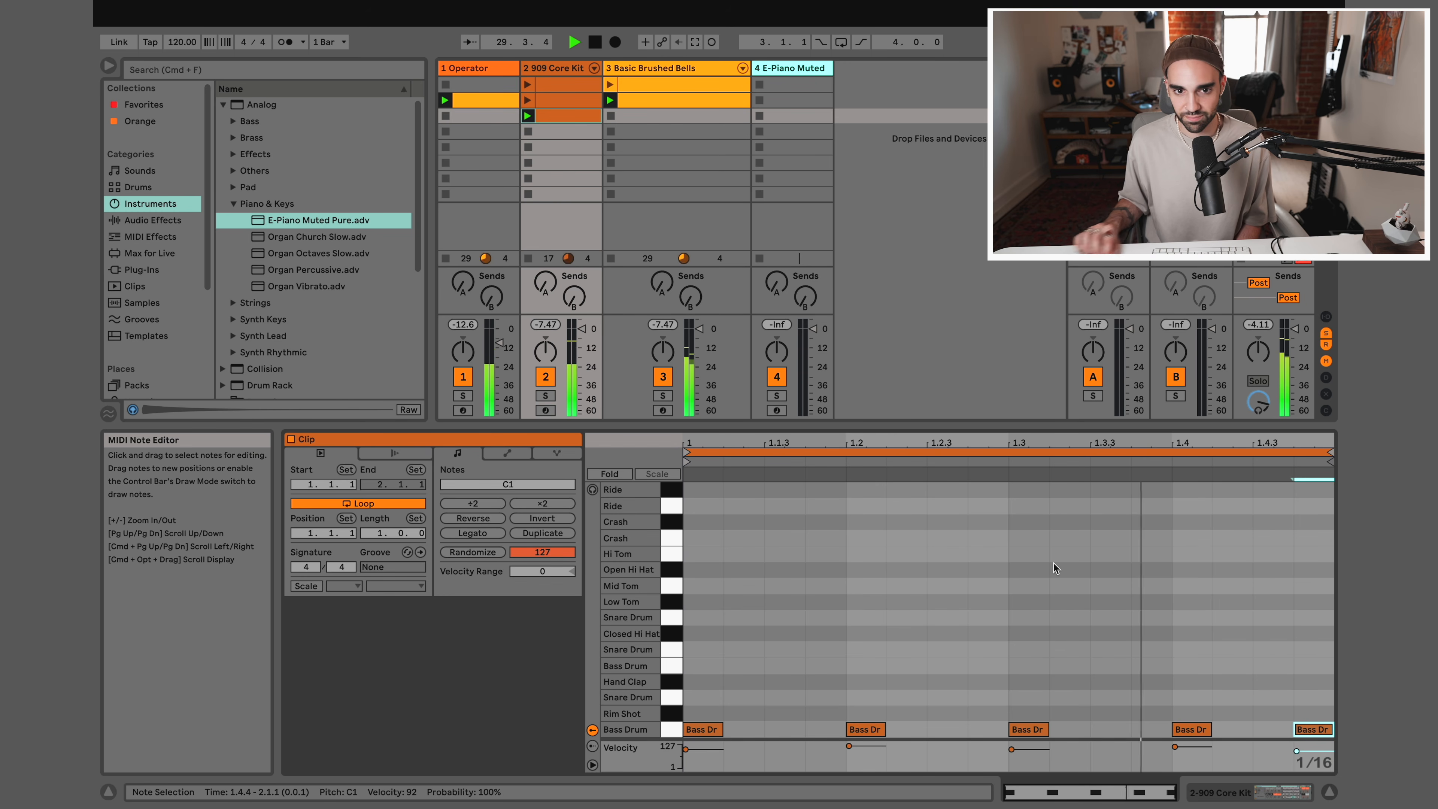
pyautogui.press('space')
pyautogui.press('space')
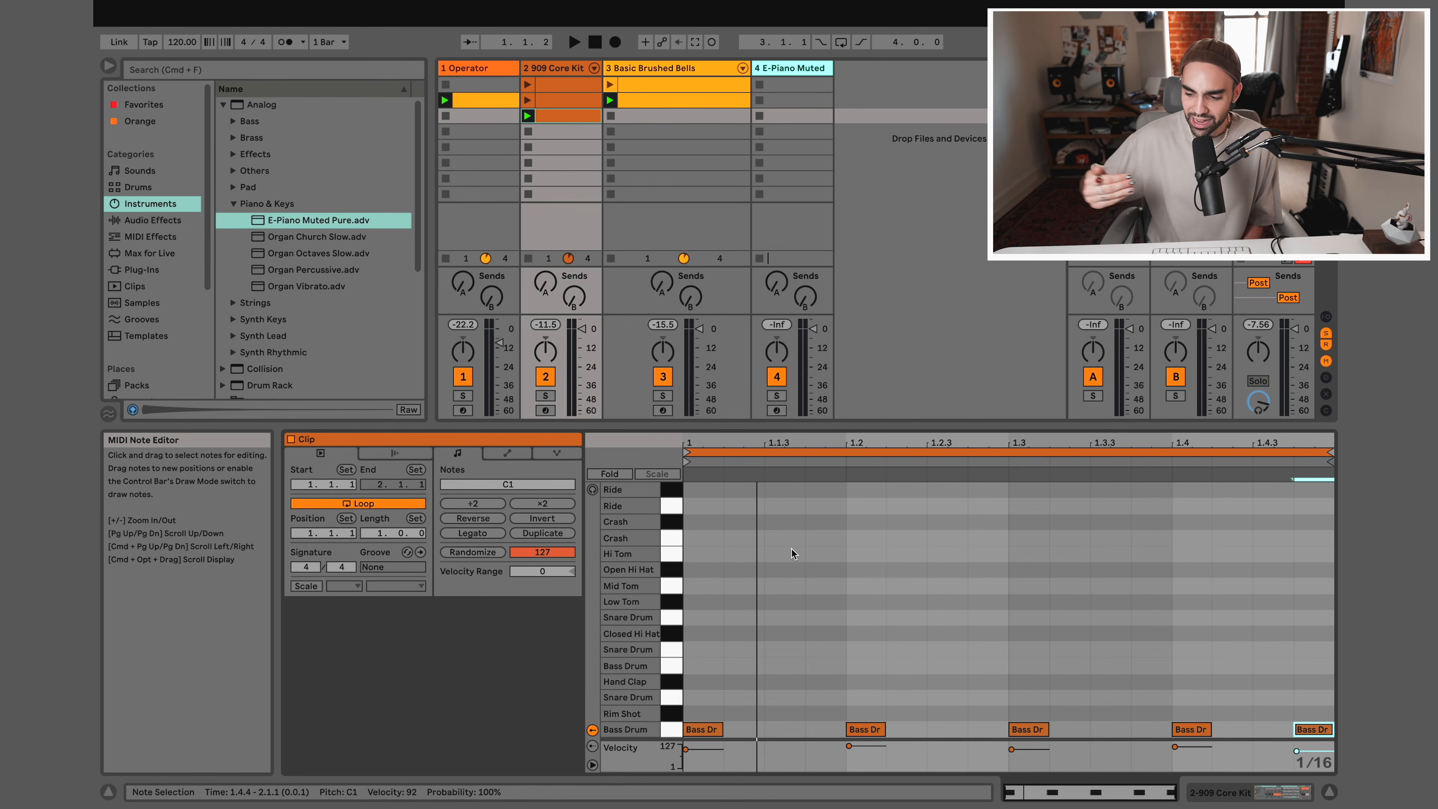
# Play the layered clips and lower the project tempo to 90 BPM
pyautogui.press('space')
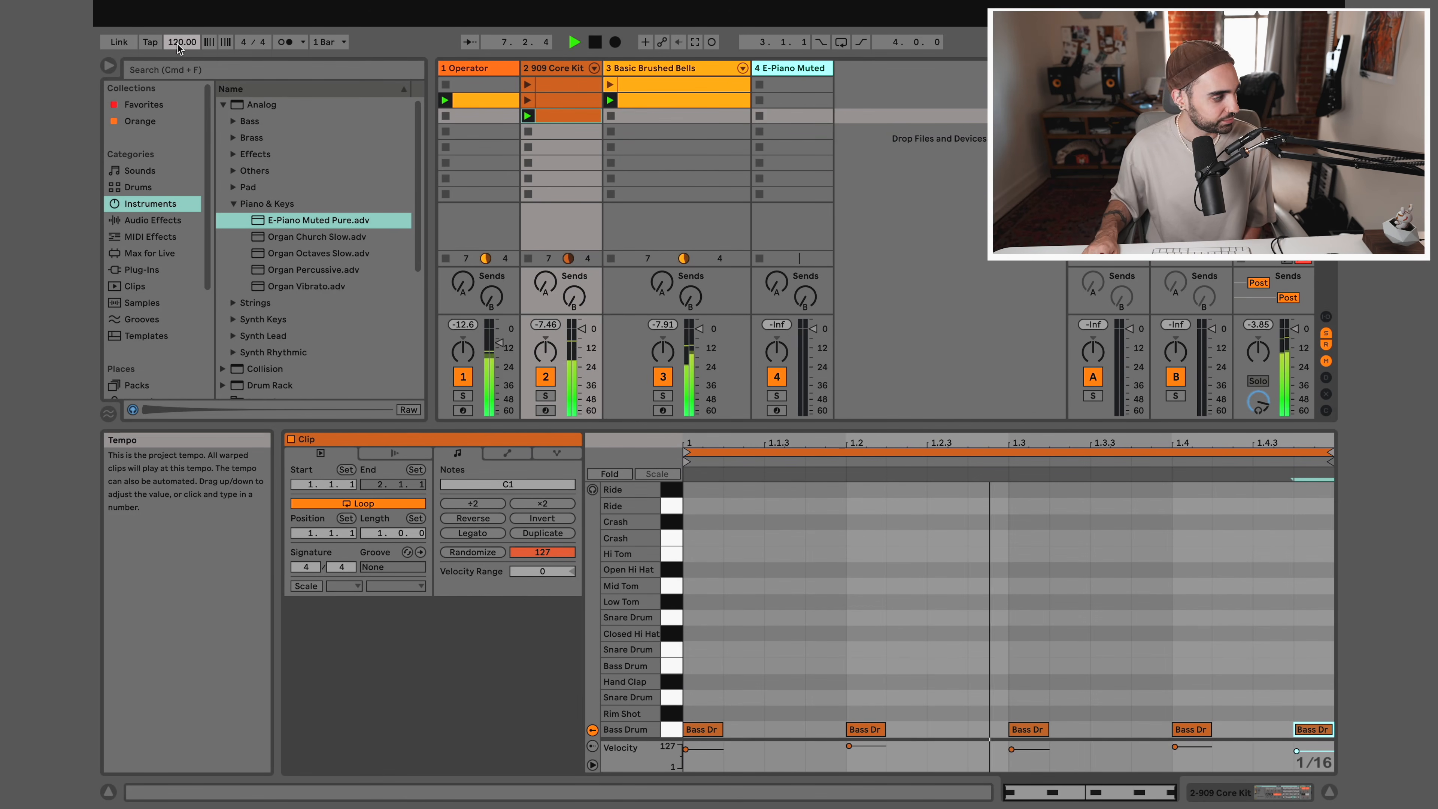
pyautogui.moveTo(177, 45); pyautogui.dragTo(177, 54)
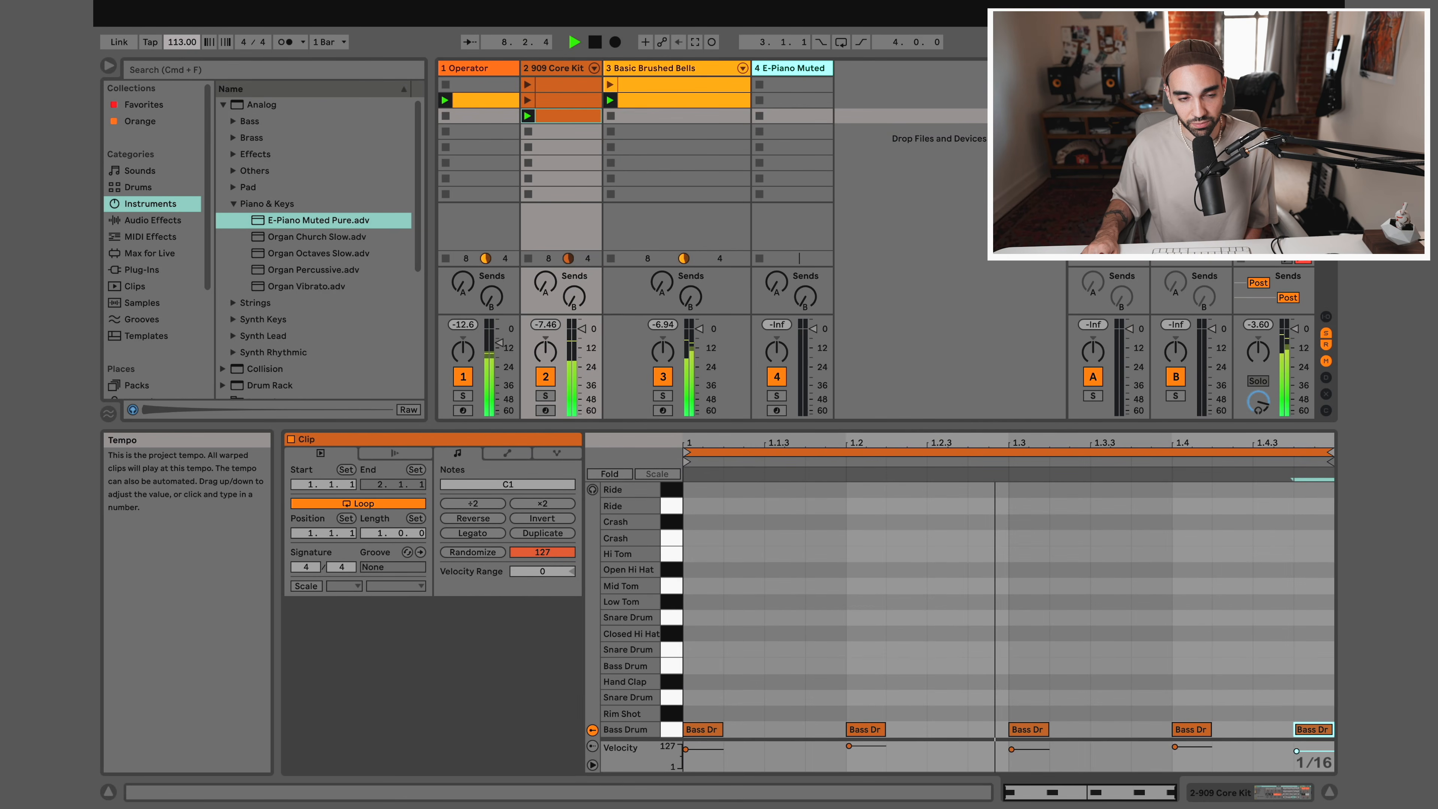
pyautogui.moveTo(177, 45); pyautogui.dragTo(177, 47)
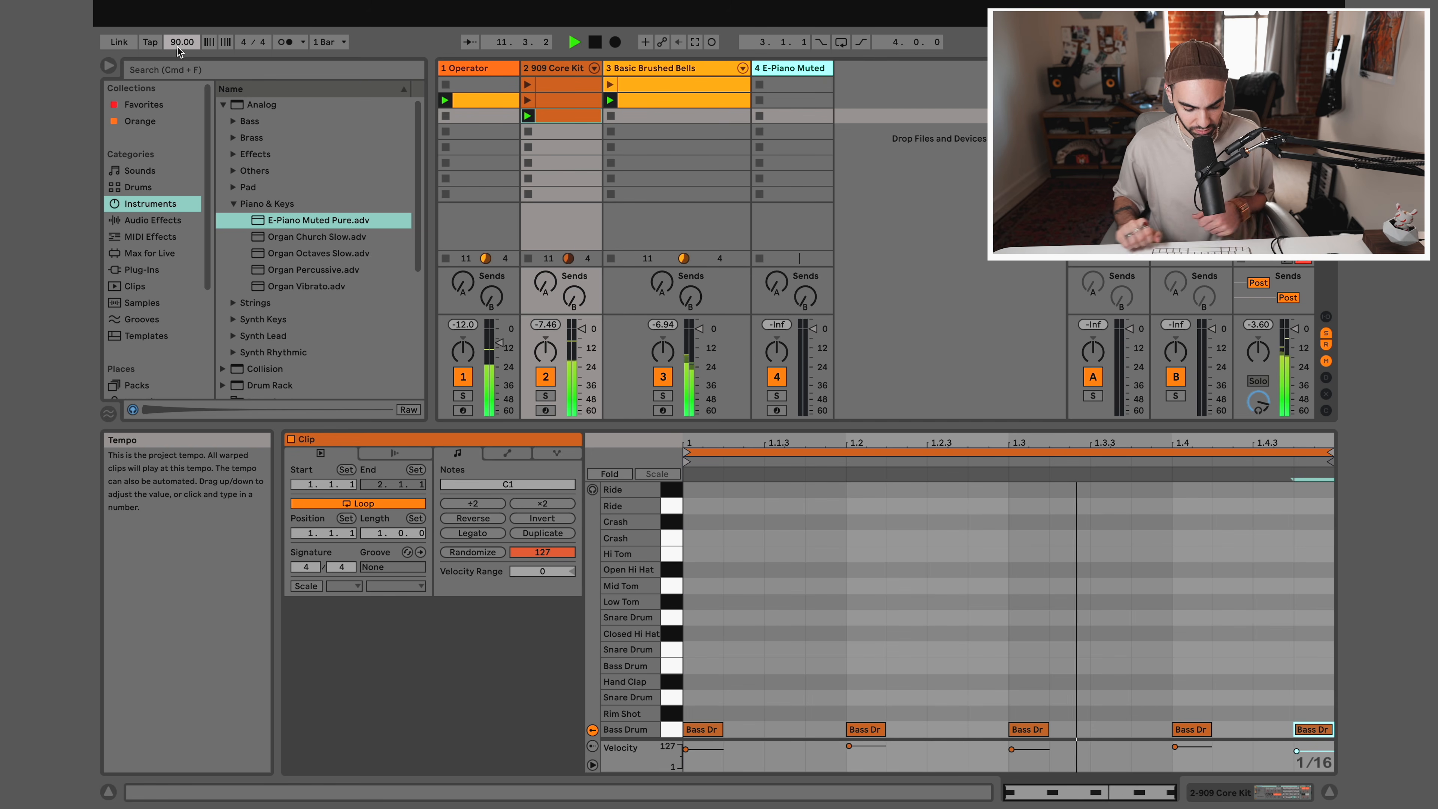
# Try the playing clips at tempos of 120 BPM and 140 BPM
pyautogui.write('120')
pyautogui.press('Return')
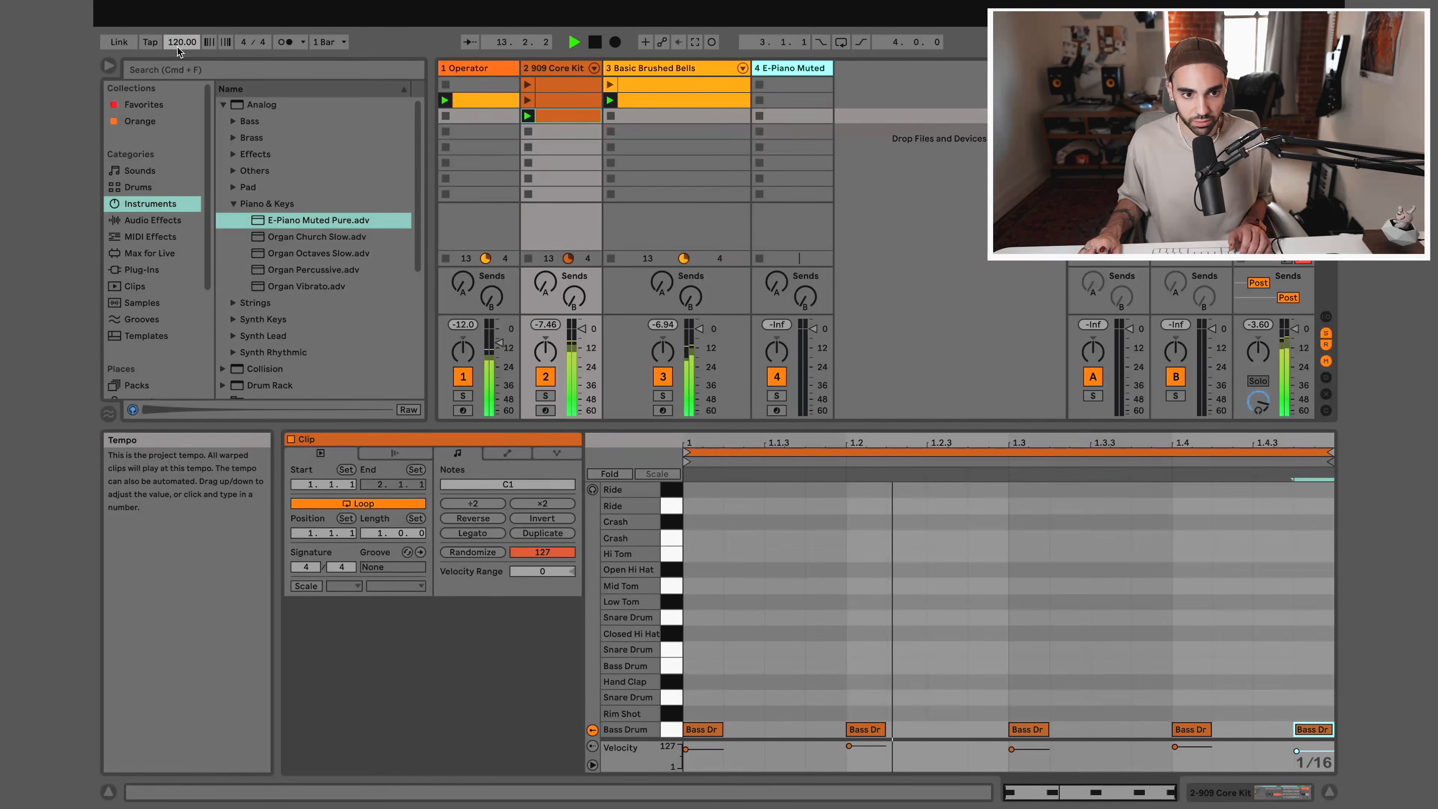
pyautogui.write('140')
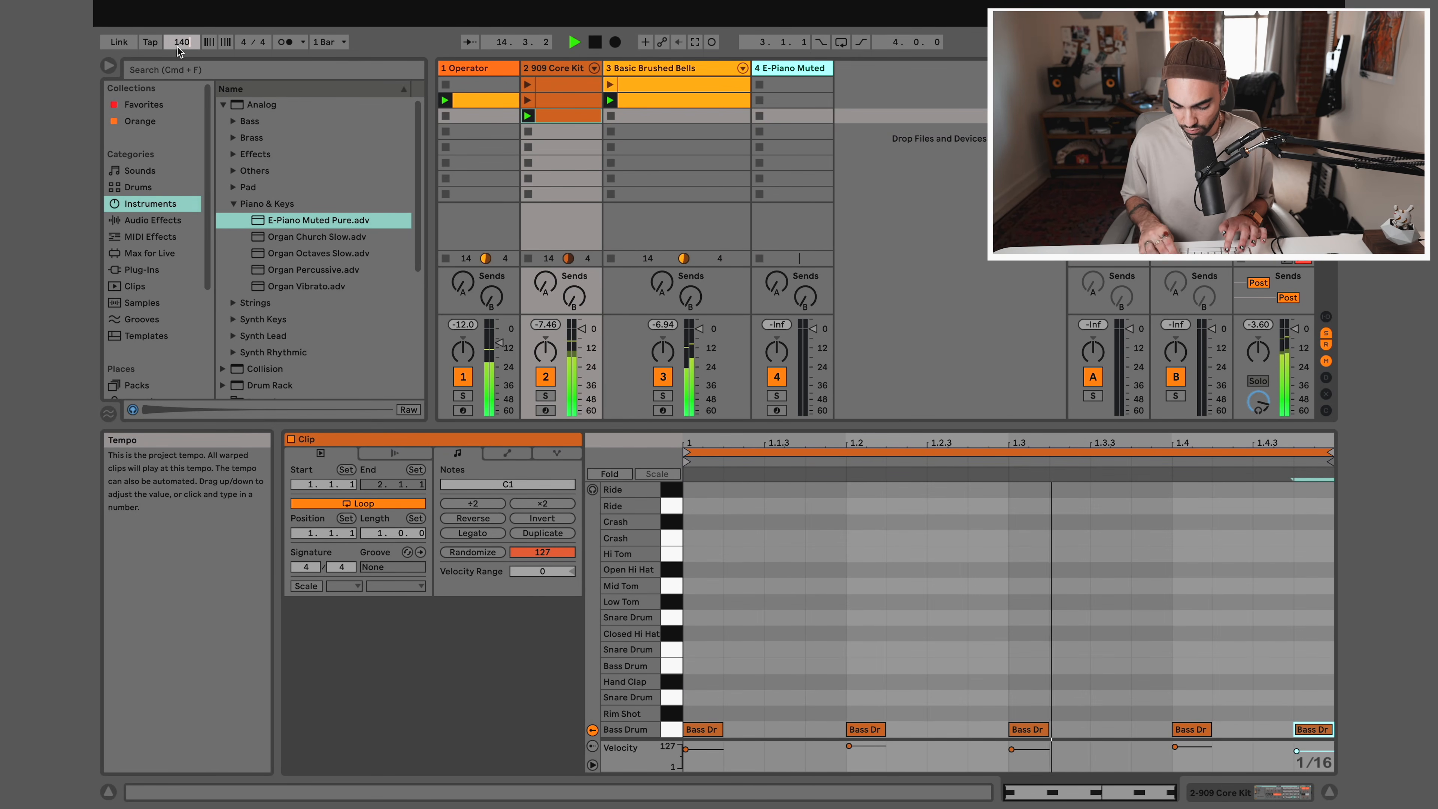
pyautogui.press('Return')
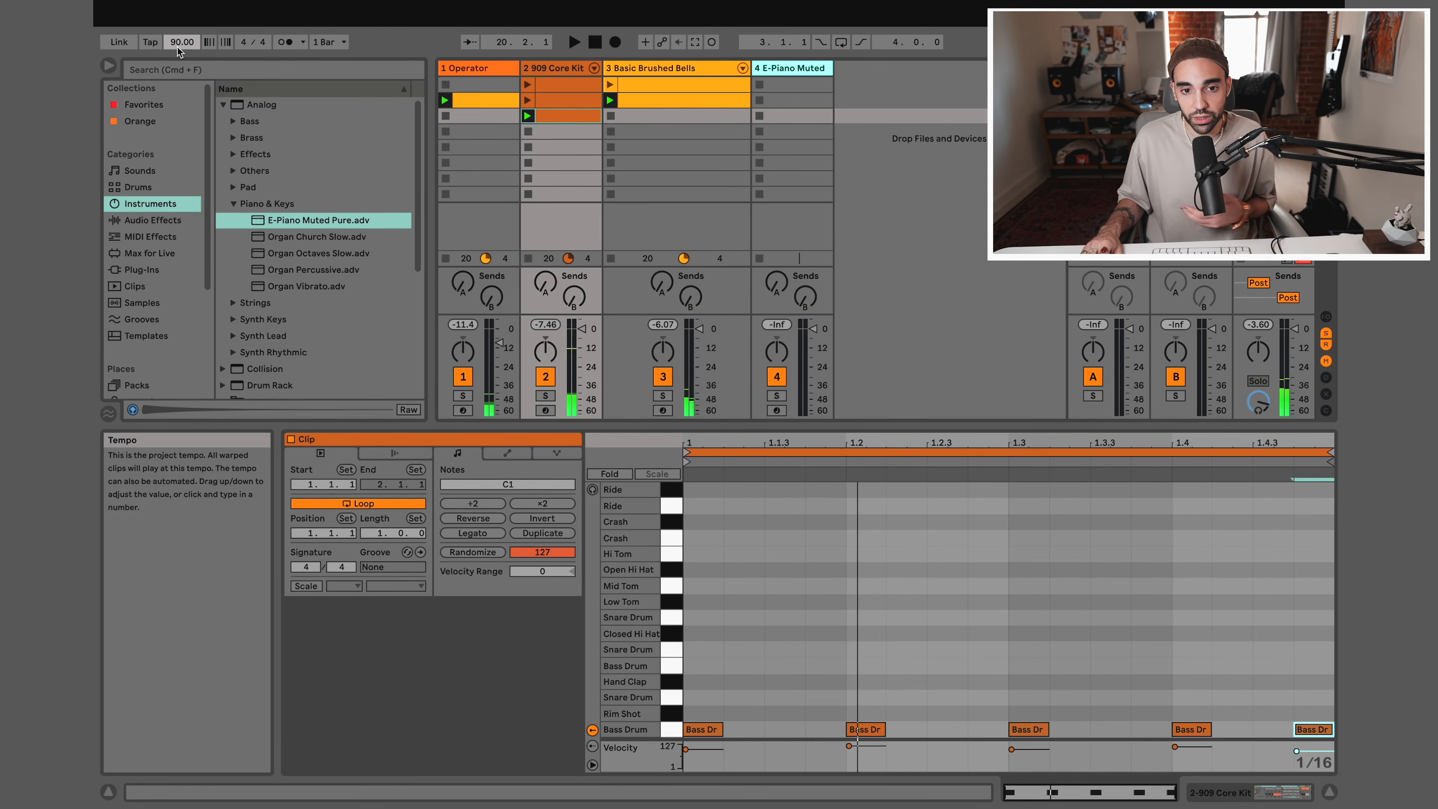
# Create empty MIDI clips in slots three and six of Basic Brushed Bells and slots four and six of Operator
pyautogui.doubleClick(647, 121)
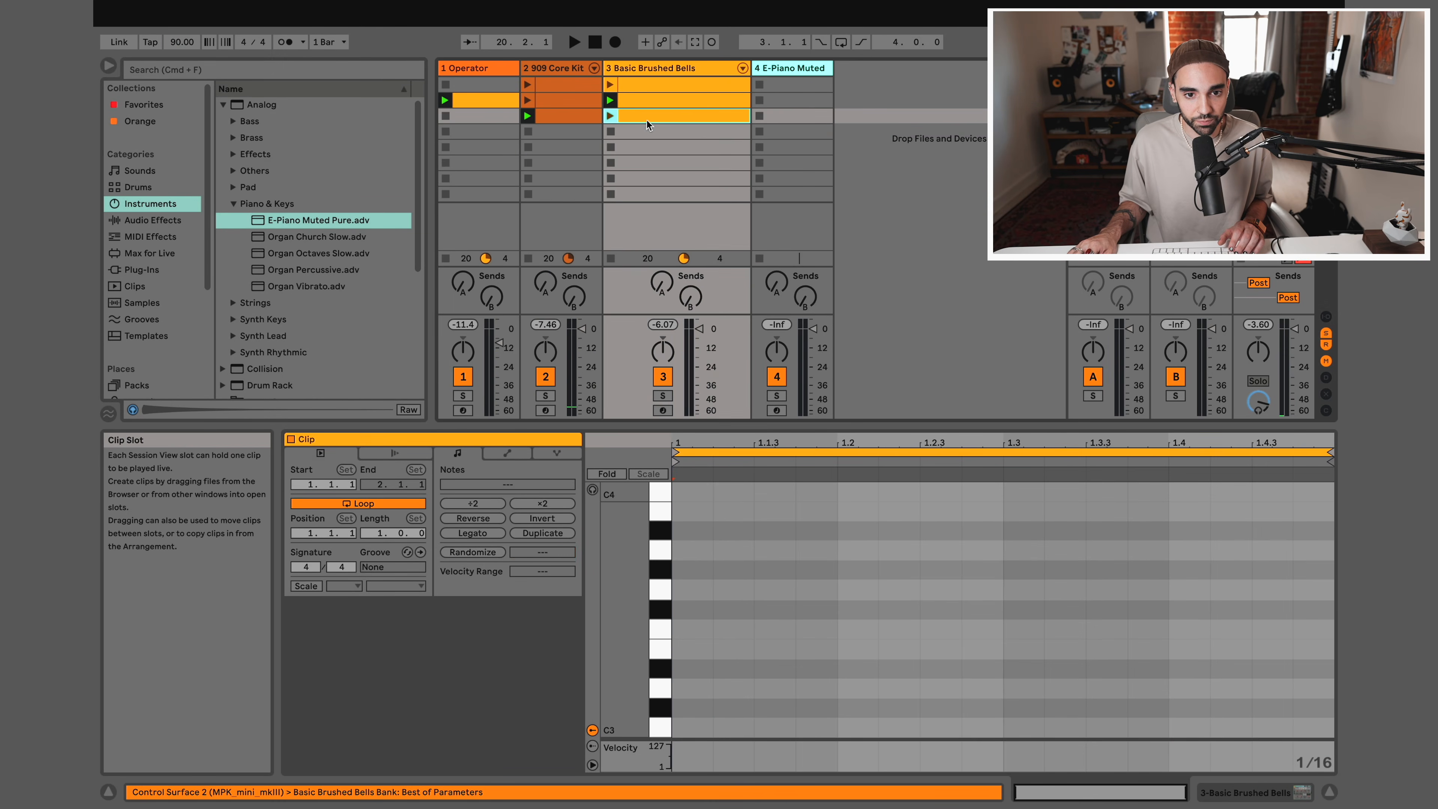
pyautogui.doubleClick(481, 138)
pyautogui.doubleClick(635, 157)
pyautogui.click(487, 168)
pyautogui.doubleClick(487, 170)
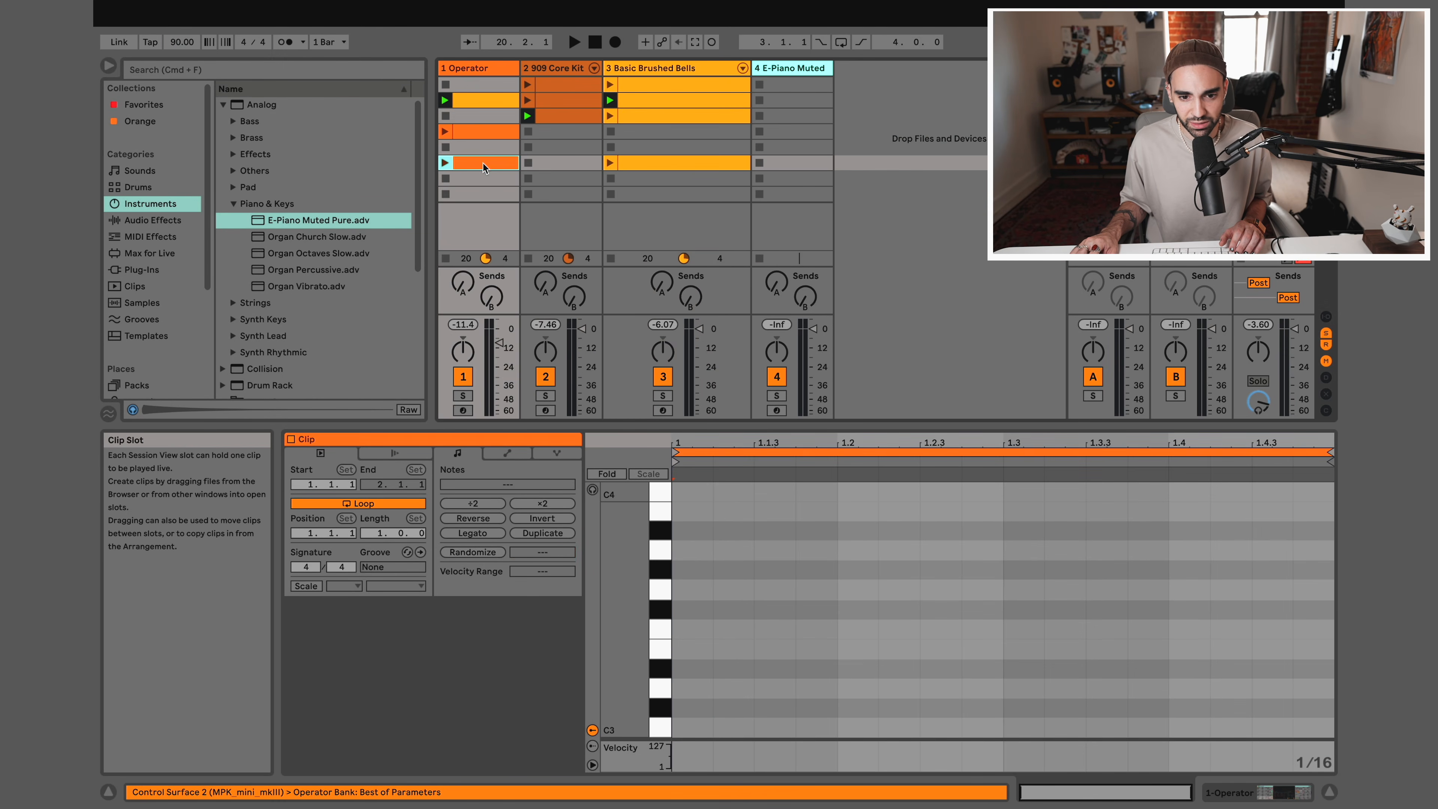
# Open the empty Basic Brushed Bells clip in slot six, arm the track for recording and launch the clip
pyautogui.click(635, 175)
pyautogui.click(634, 165)
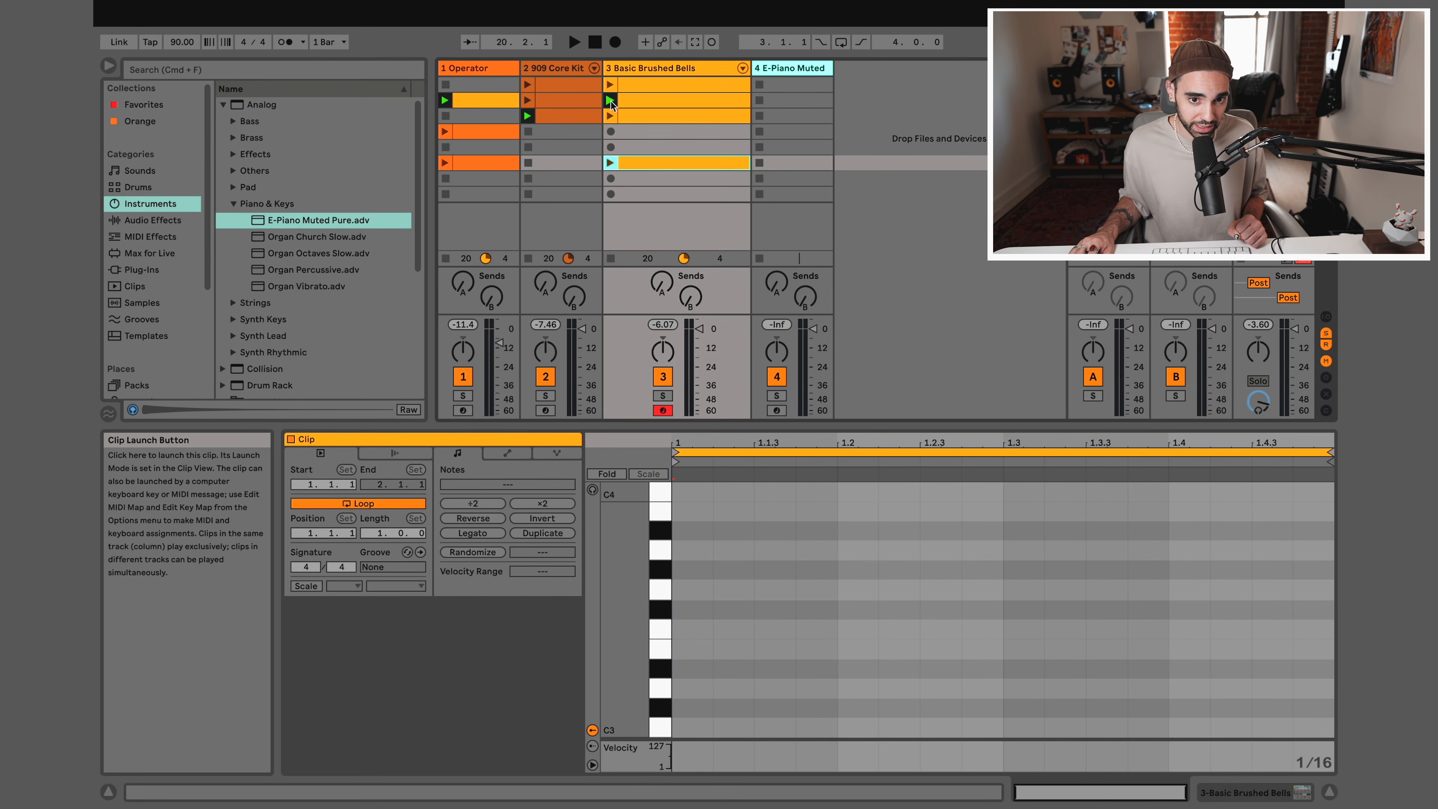
pyautogui.click(611, 162)
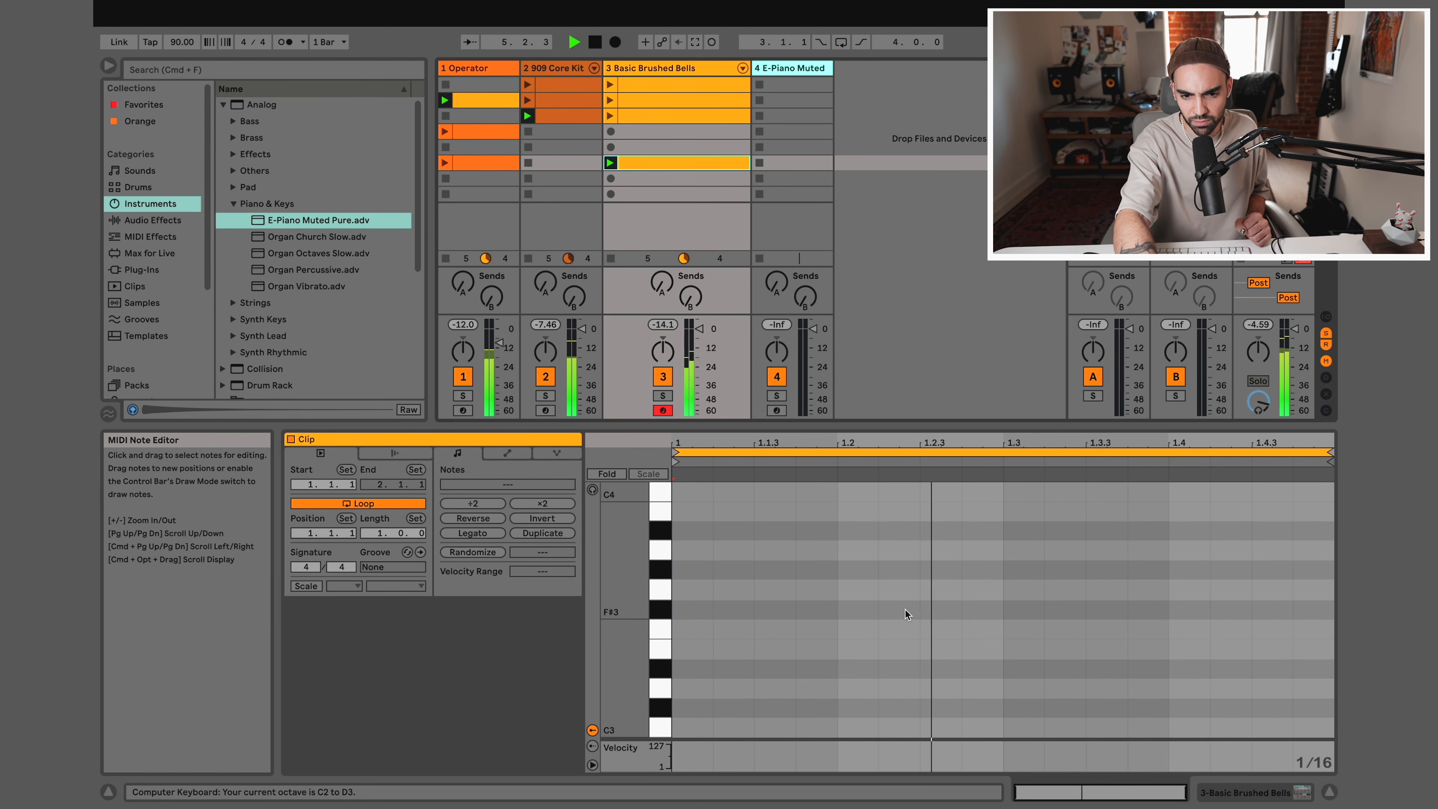
# Rehearse a pattern of C3 and G3 notes on Basic Brushed Bells over the beat without recording
pyautogui.press('g')
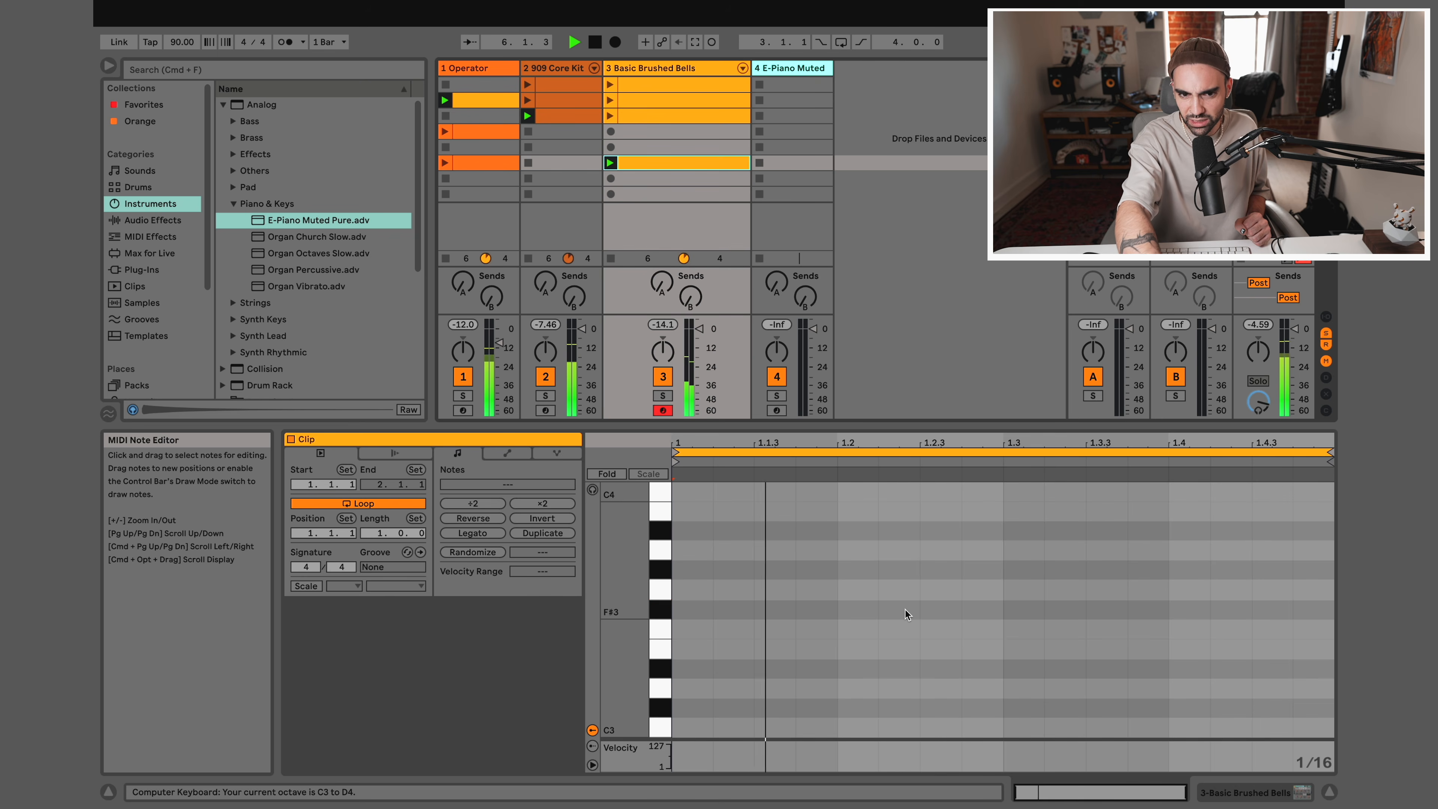
pyautogui.press('g')
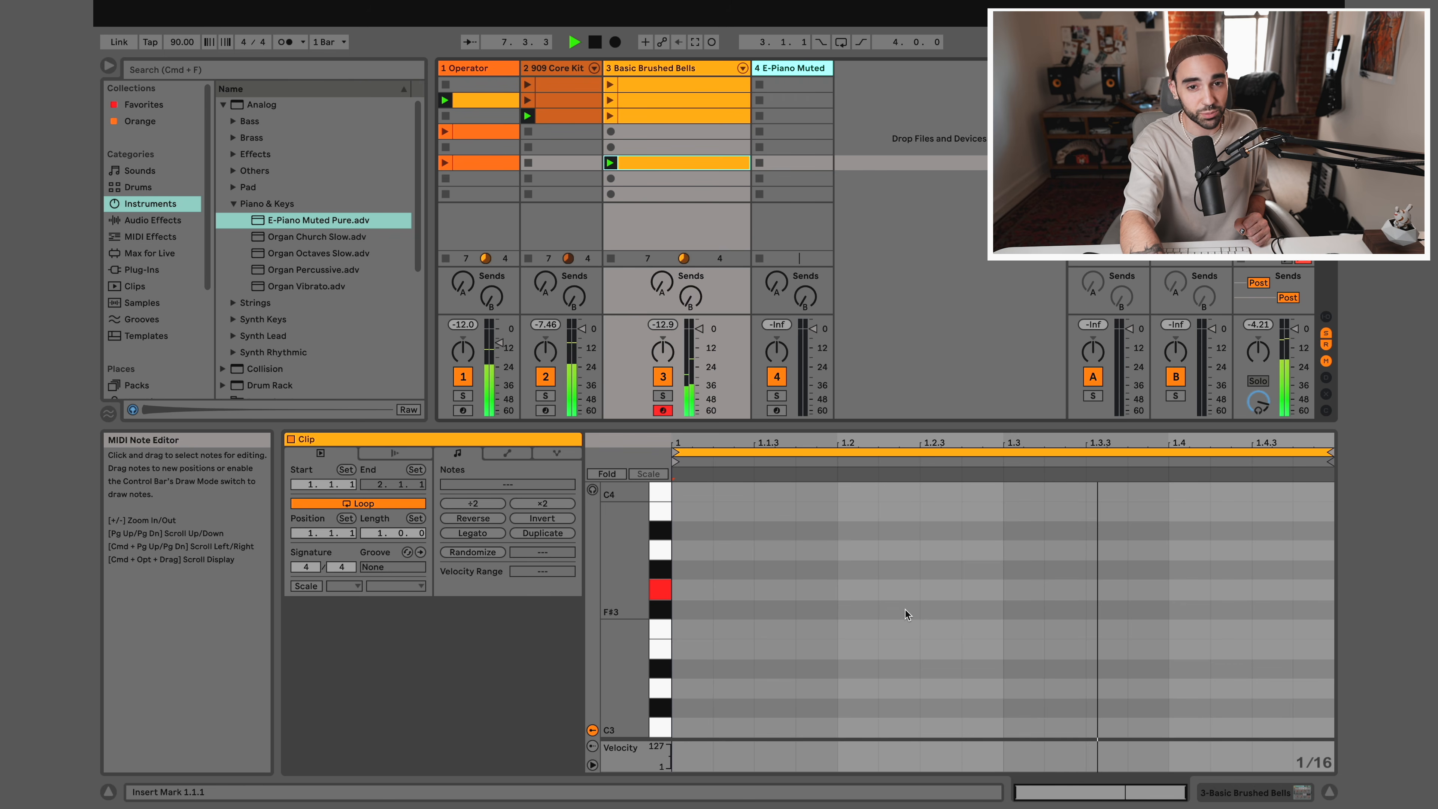
pyautogui.press('g')
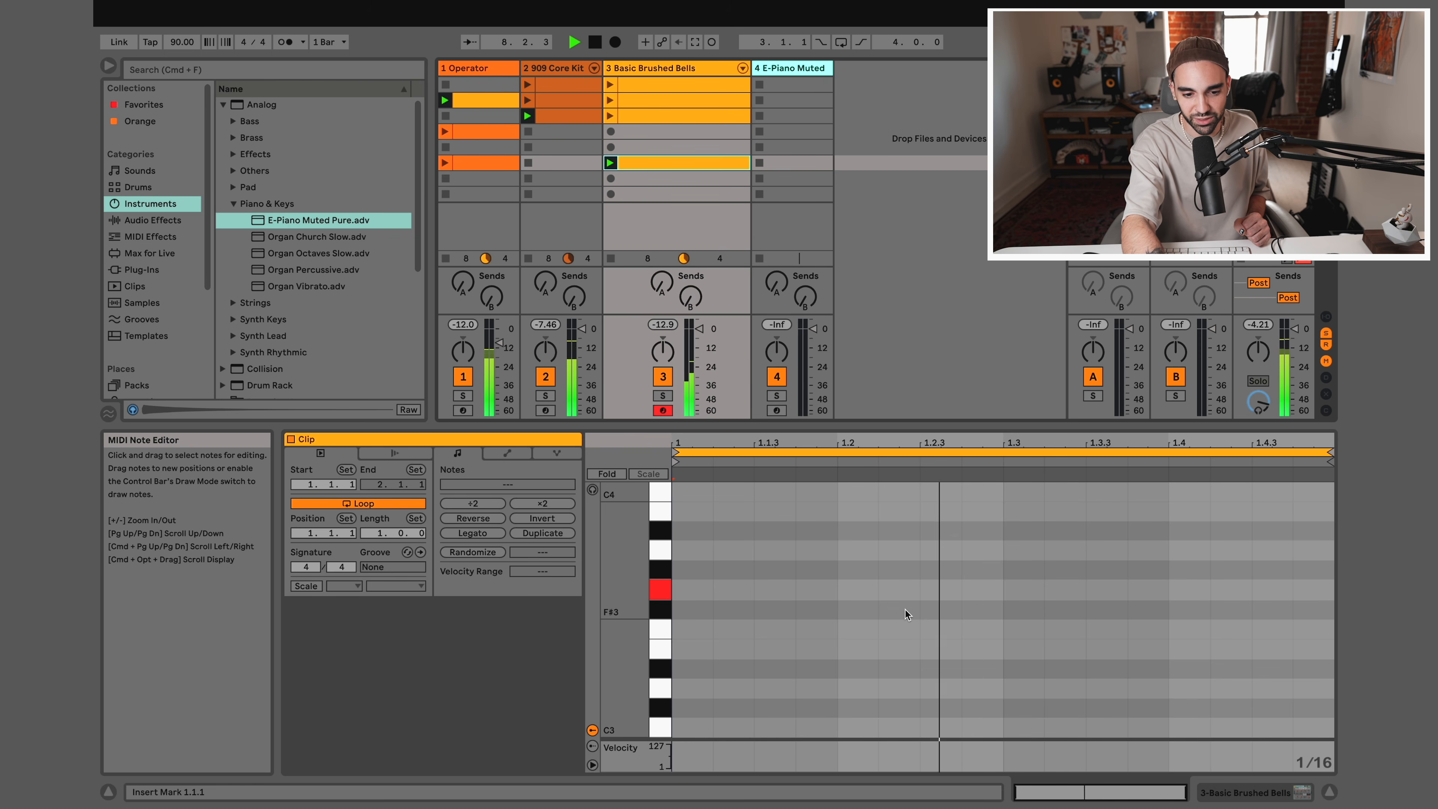
pyautogui.press('a')
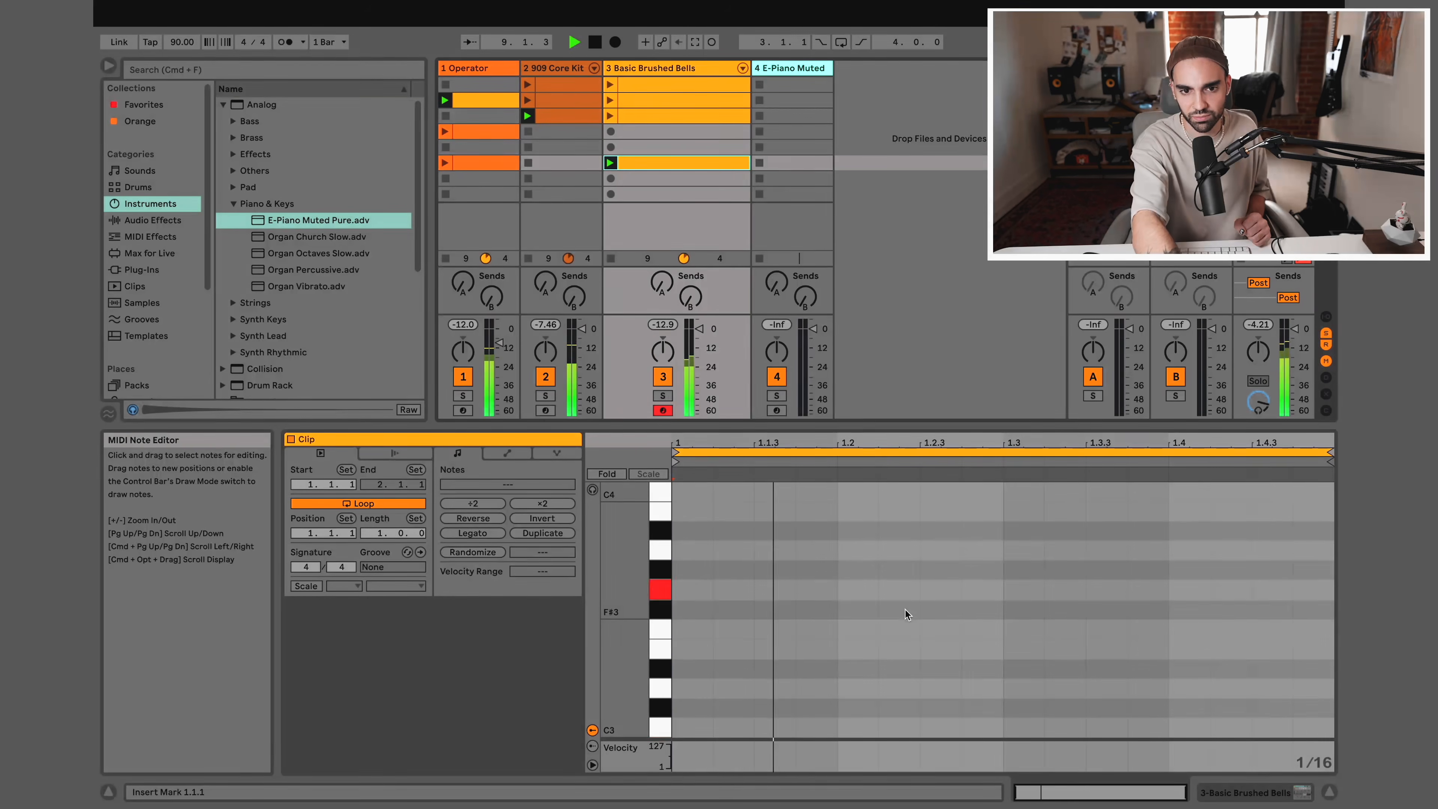
pyautogui.press('g')
pyautogui.press('a')
pyautogui.press('g')
pyautogui.press('a')
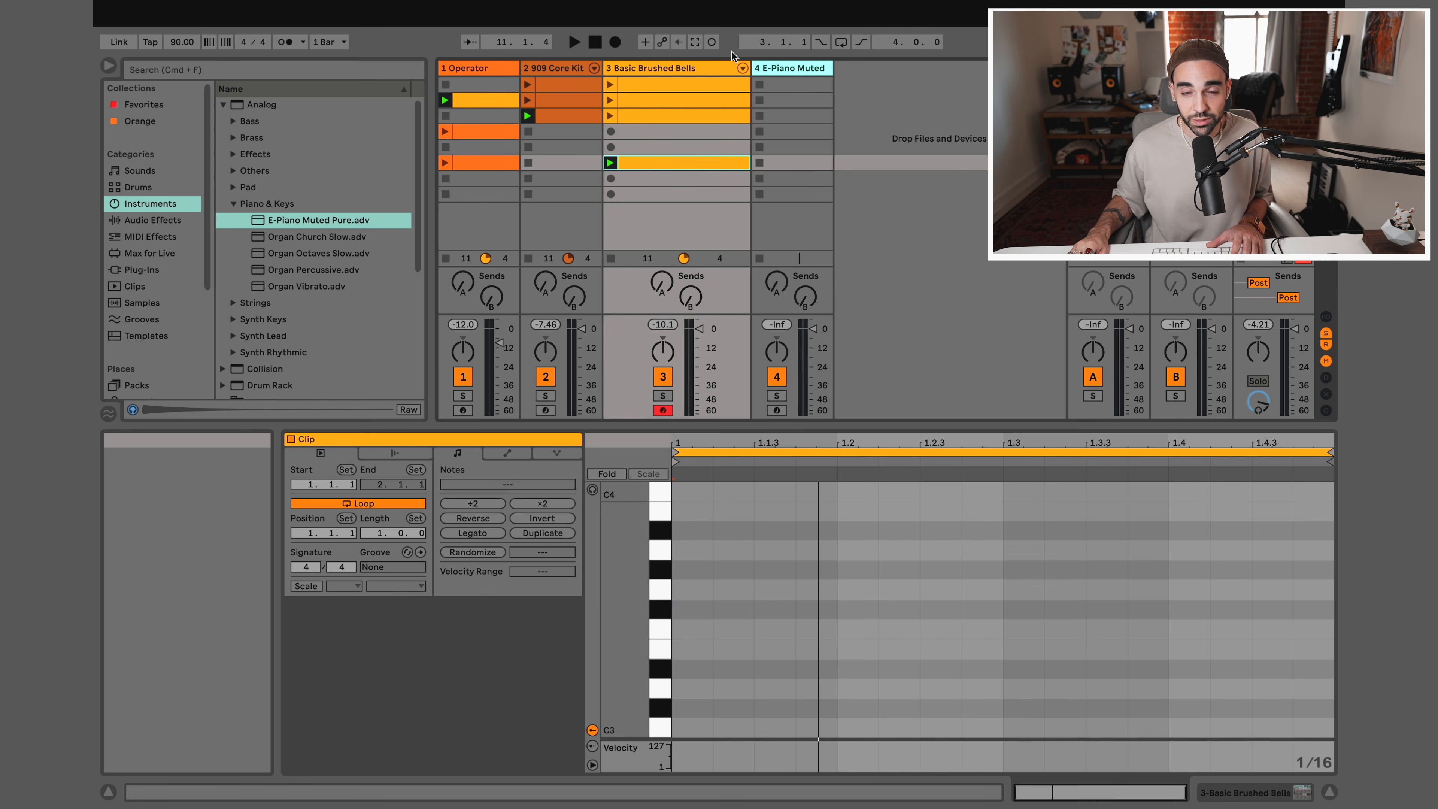
# Record alternating C3 and G3 notes across one bar into the sixth-slot Basic Brushed Bells clip, and stop recording and playback
pyautogui.click(716, 47)
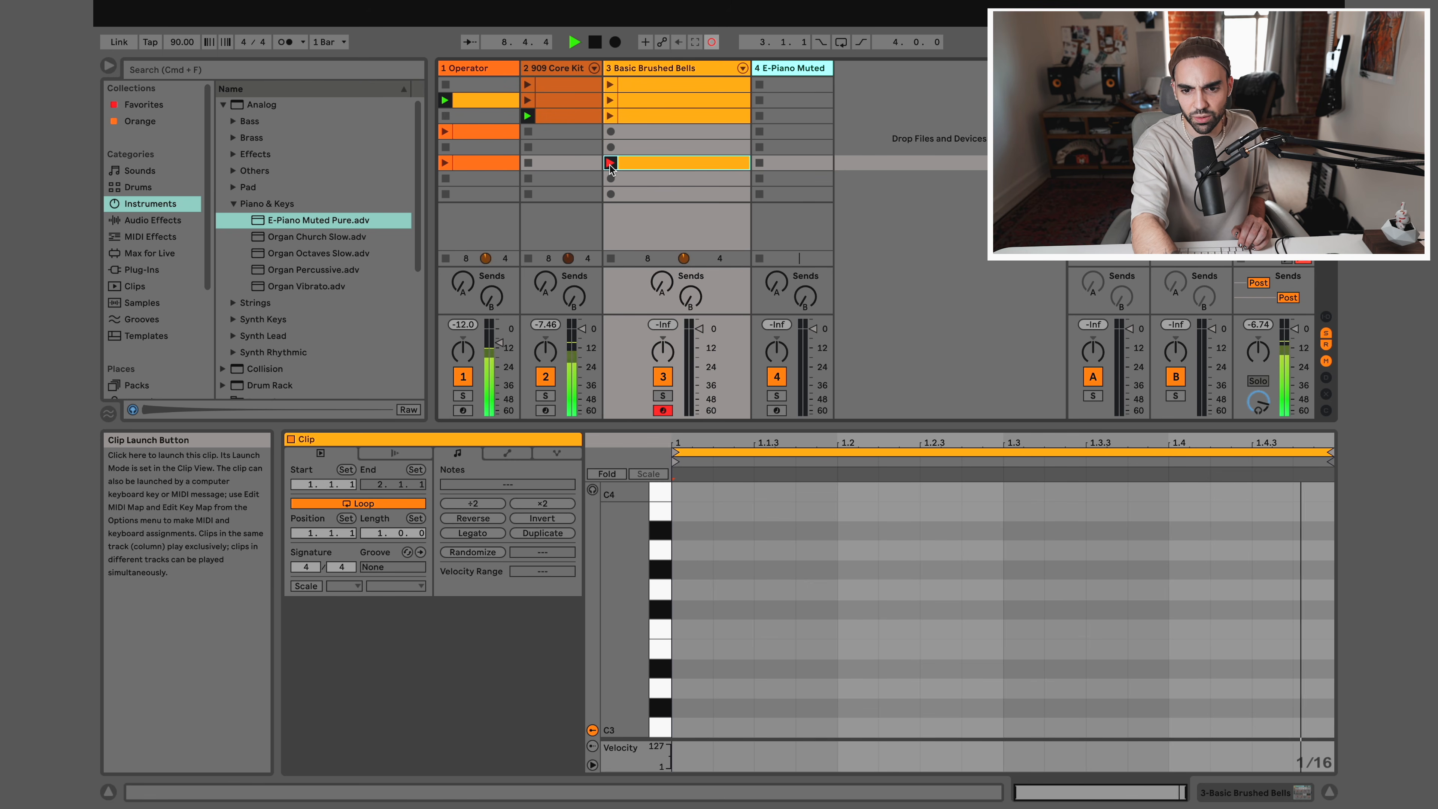
pyautogui.press('a')
pyautogui.press('g')
pyautogui.press('a')
pyautogui.press('g')
pyautogui.press('a')
pyautogui.press('g')
pyautogui.press('a')
pyautogui.press('g')
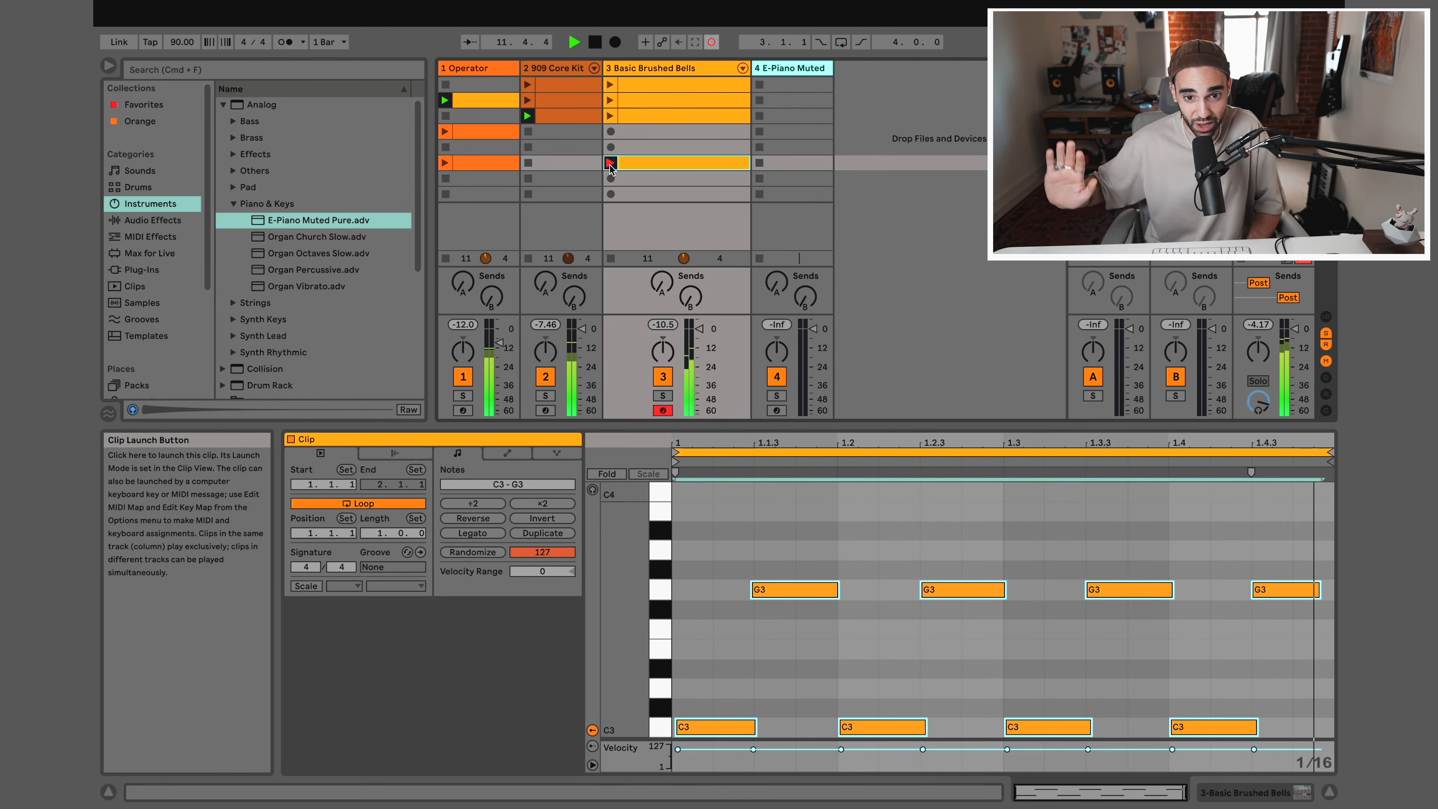
pyautogui.click(710, 43)
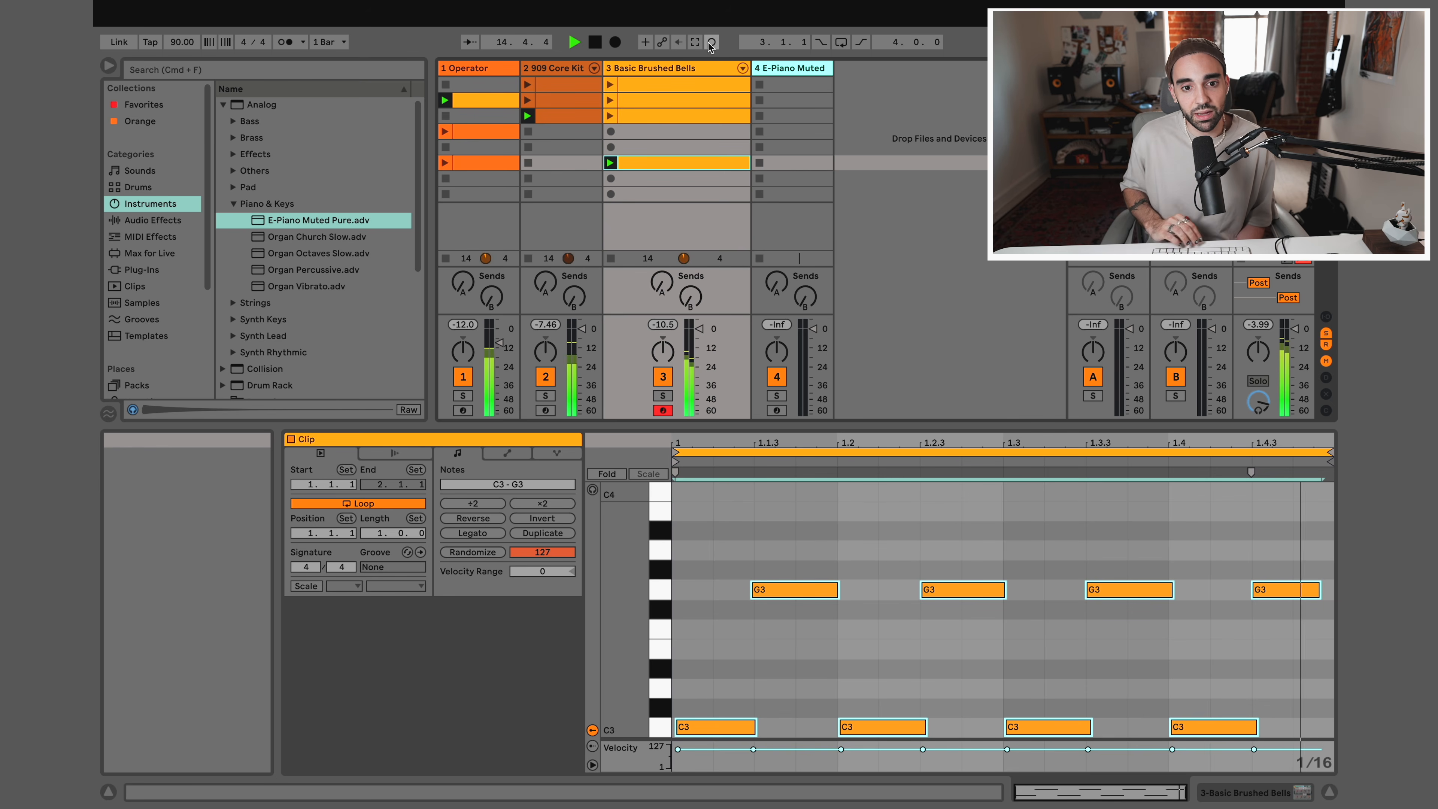
pyautogui.press('space')
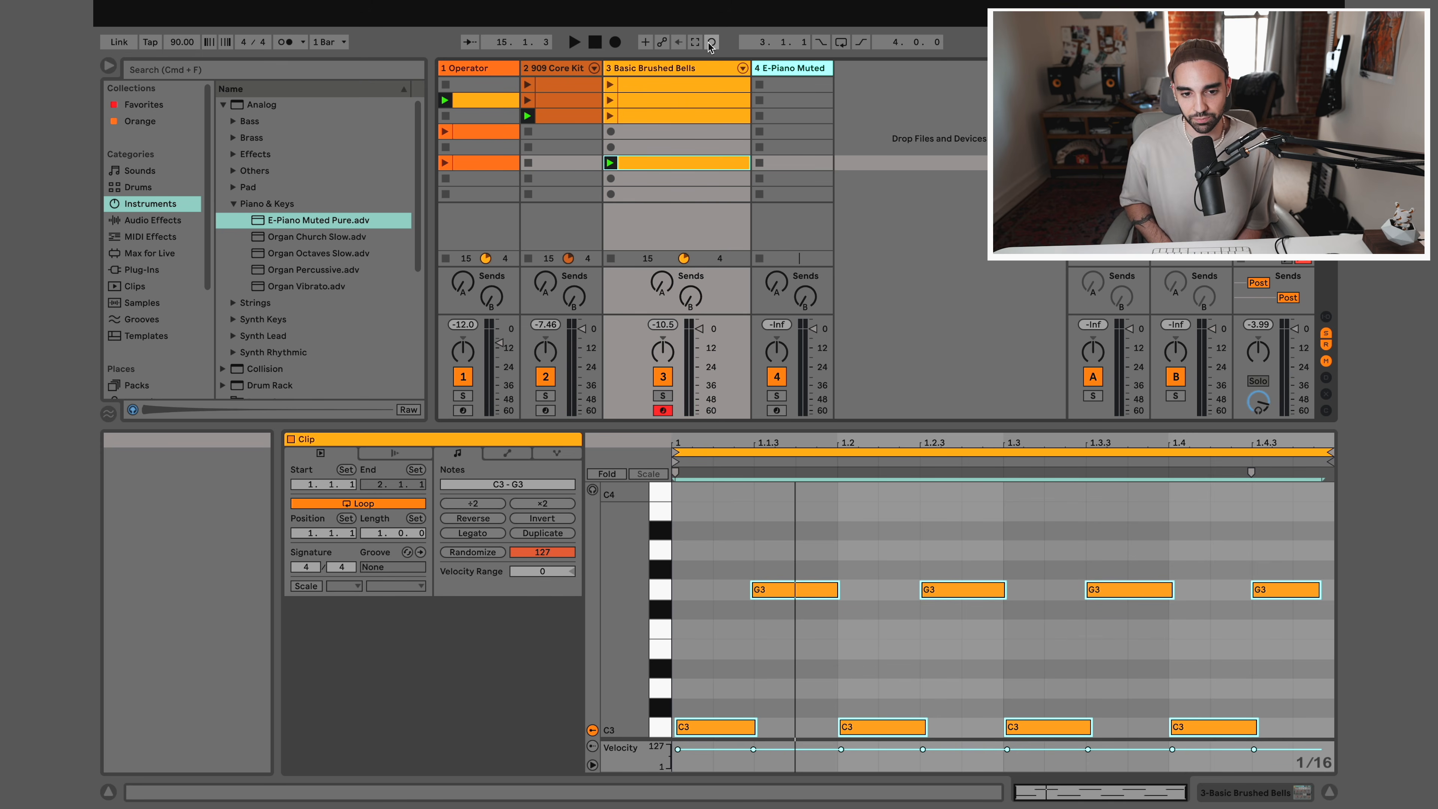
# Create an empty clip in slot five of Basic Brushed Bells, duplicate its loop to four bars and launch it
pyautogui.doubleClick(645, 148)
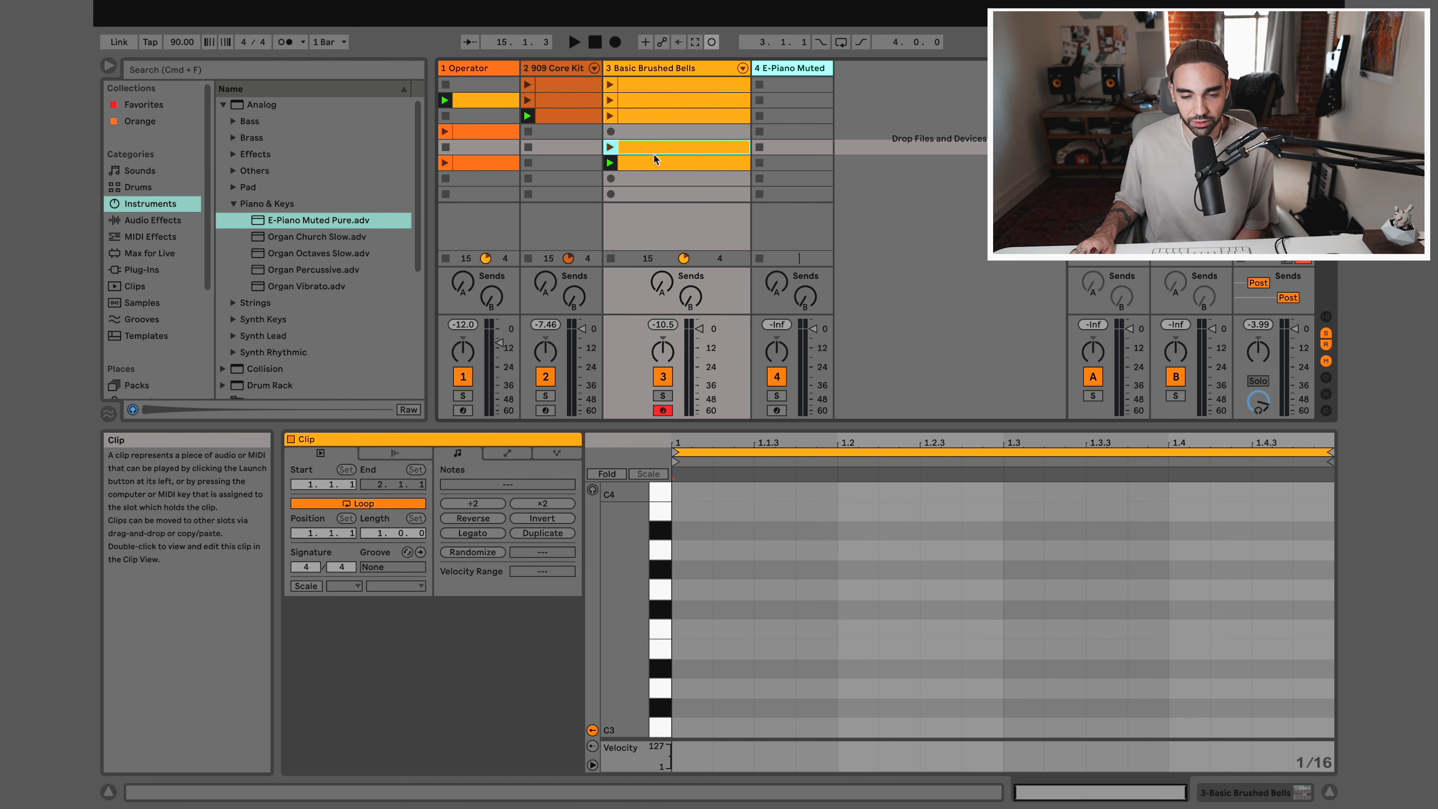
pyautogui.click(542, 533)
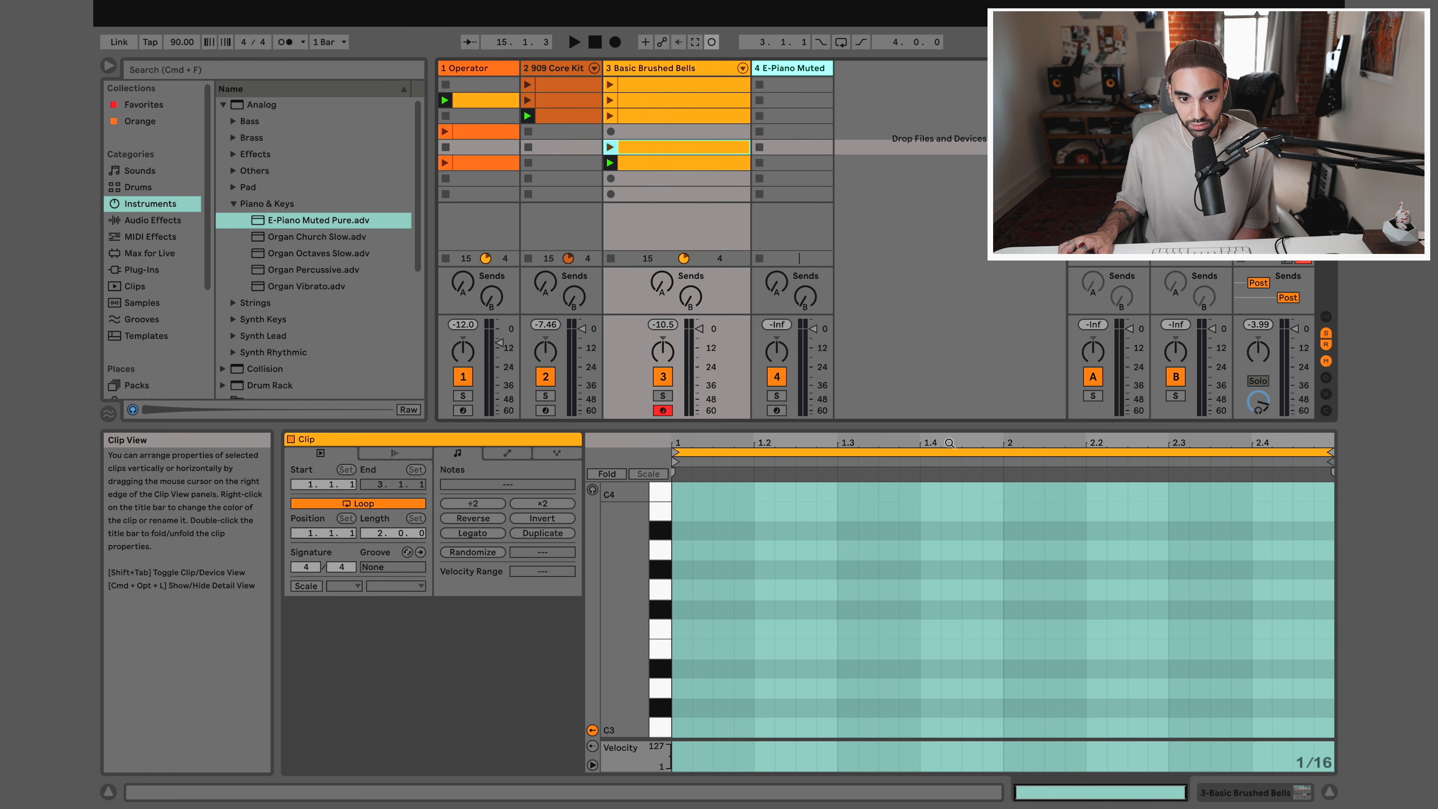
pyautogui.click(560, 534)
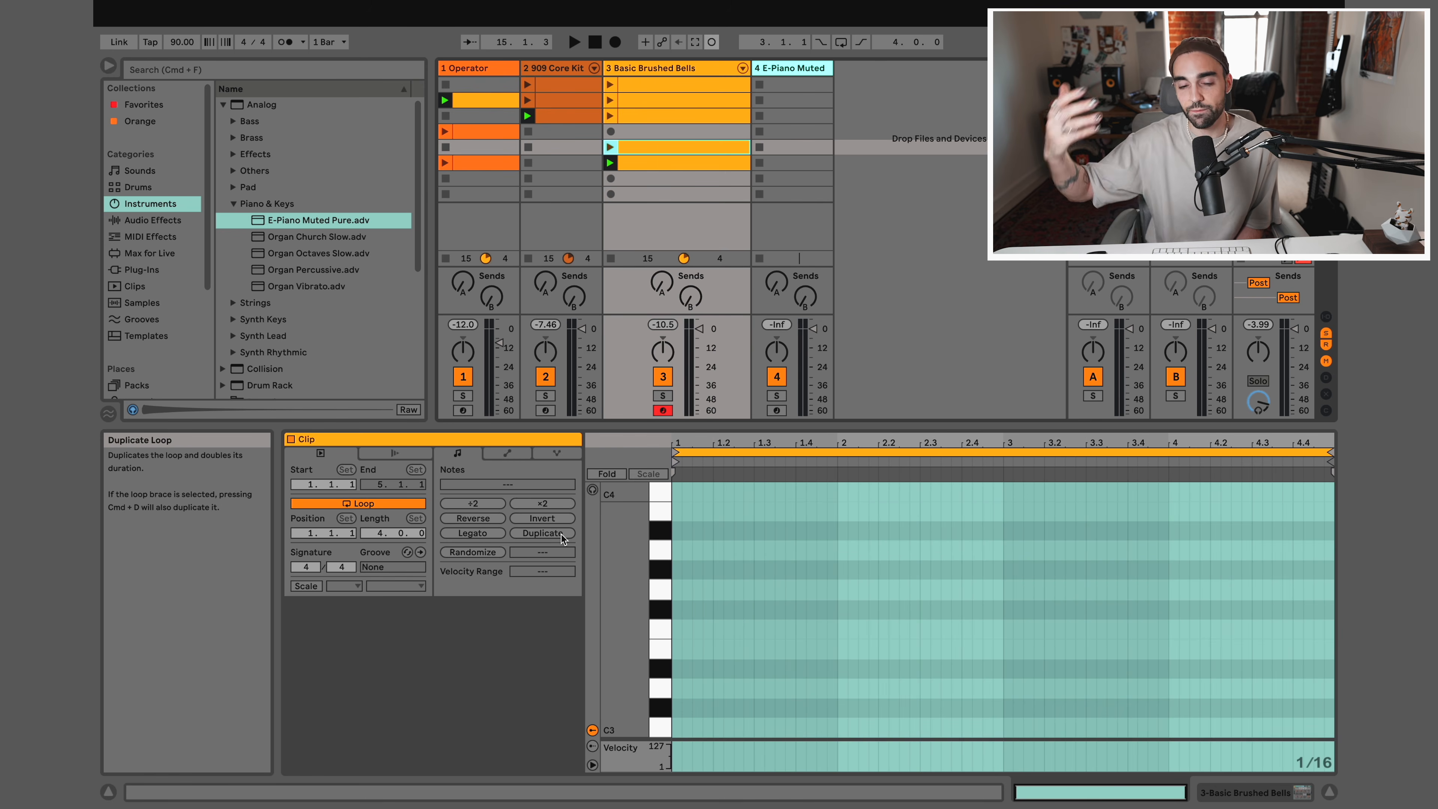
pyautogui.click(610, 147)
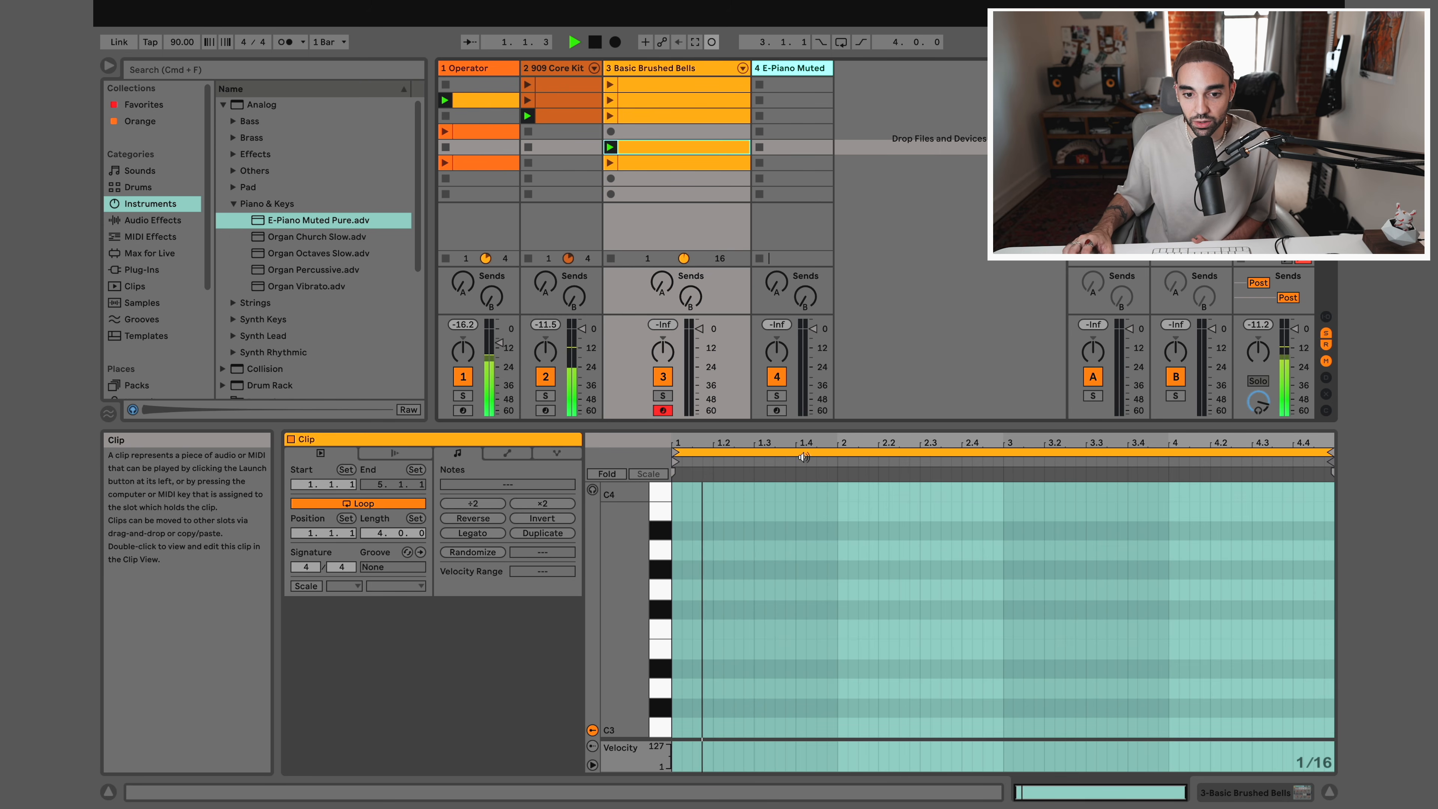